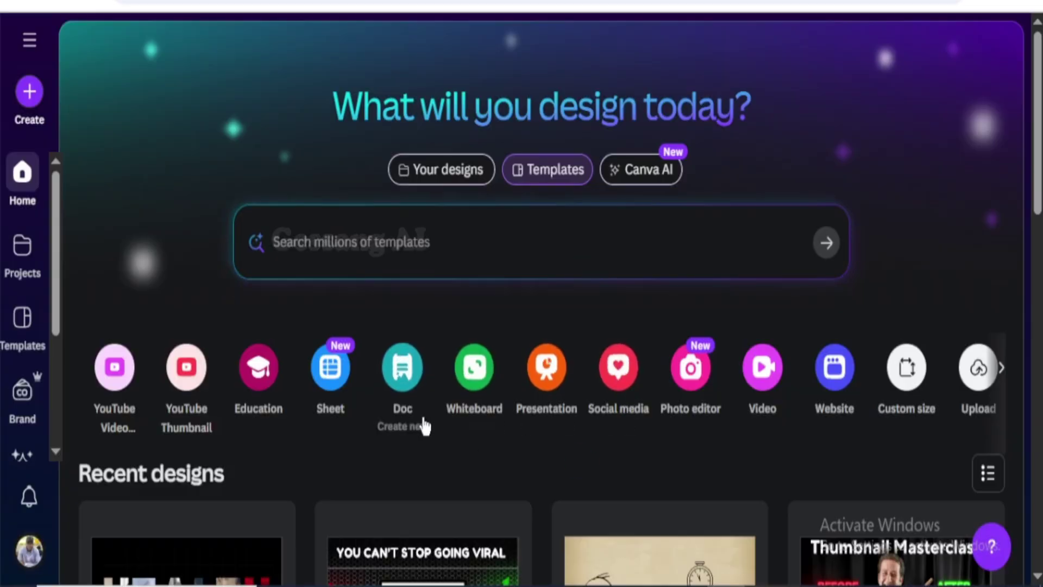
Step: Create a blank YouTube video design and look through its suggested YouTube Video templates
left_click(402, 458)
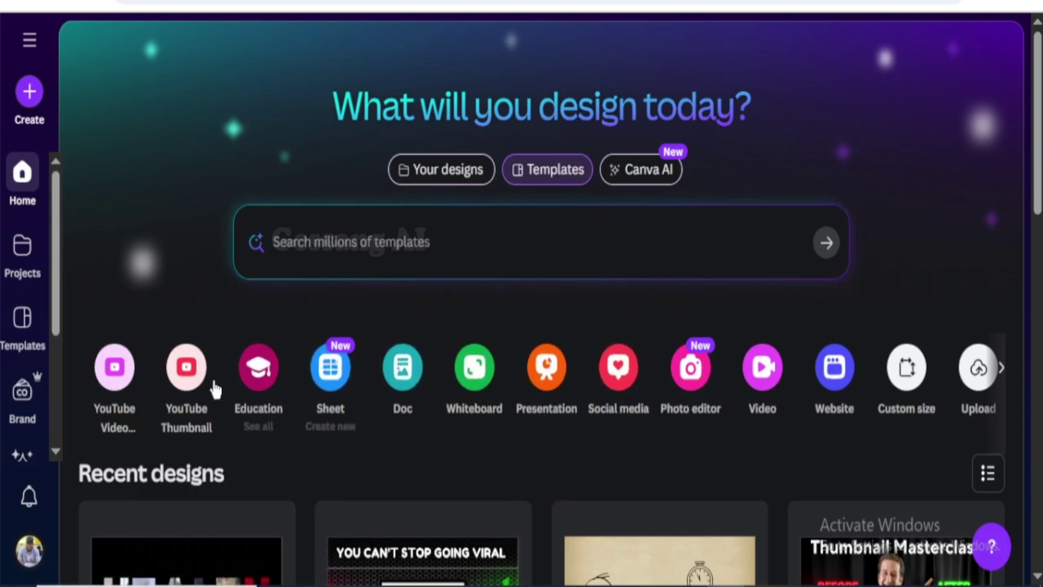
left_click(117, 385)
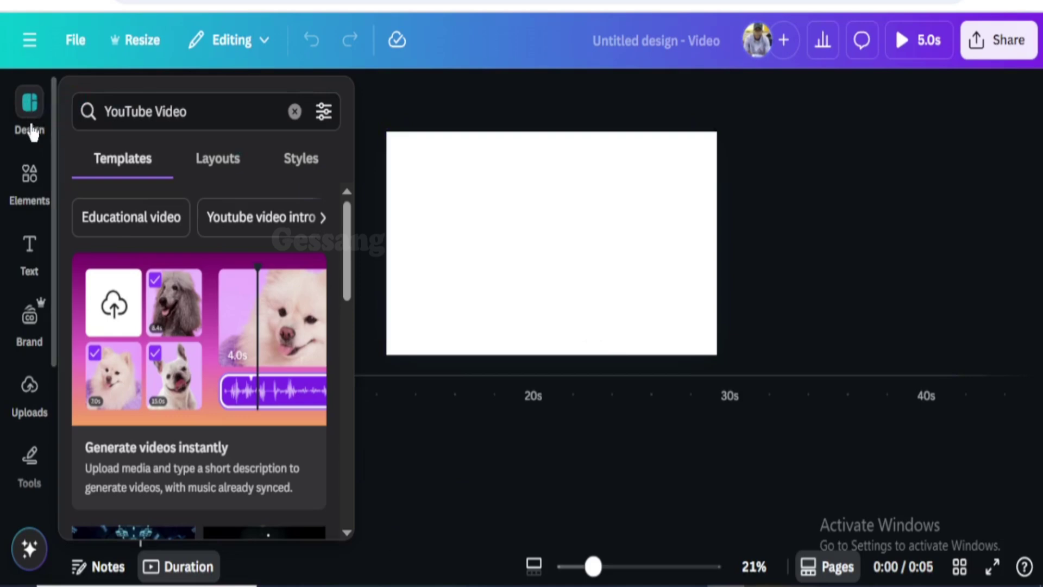
scroll(189, 404, "down", 1)
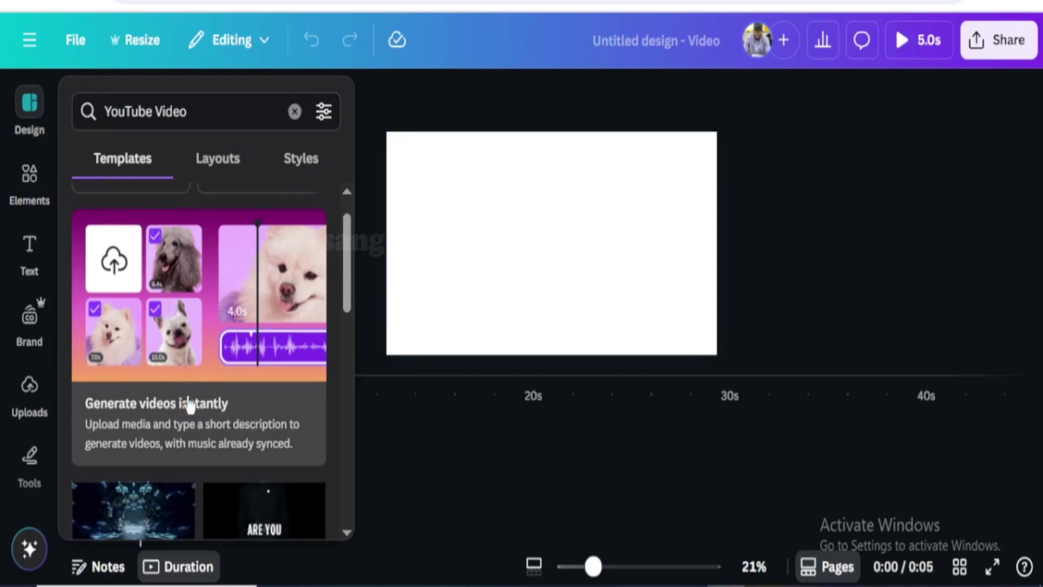
scroll(192, 418, "down", 7)
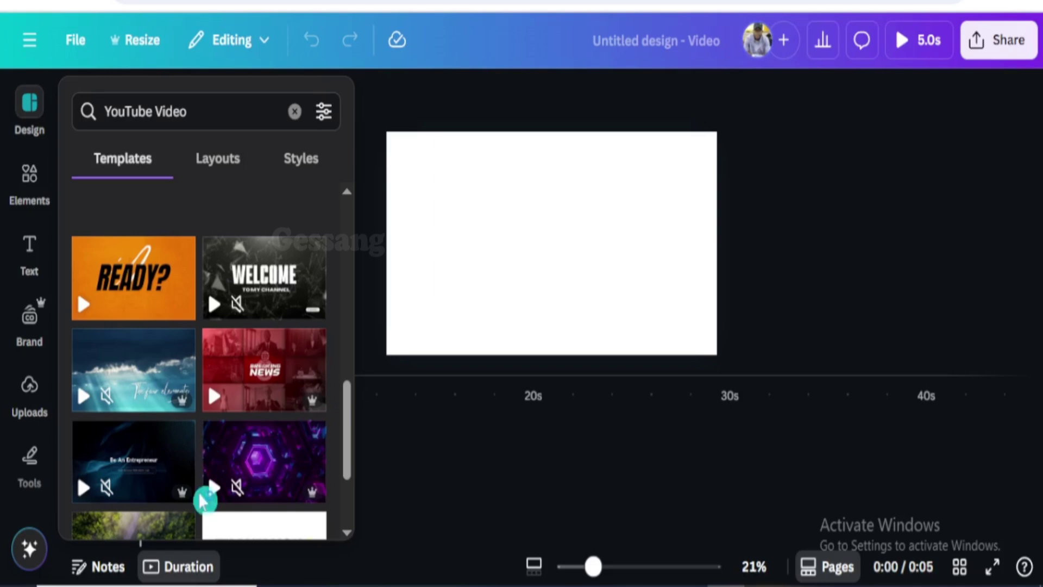
scroll(179, 456, "up", 4)
scroll(179, 457, "up", 5)
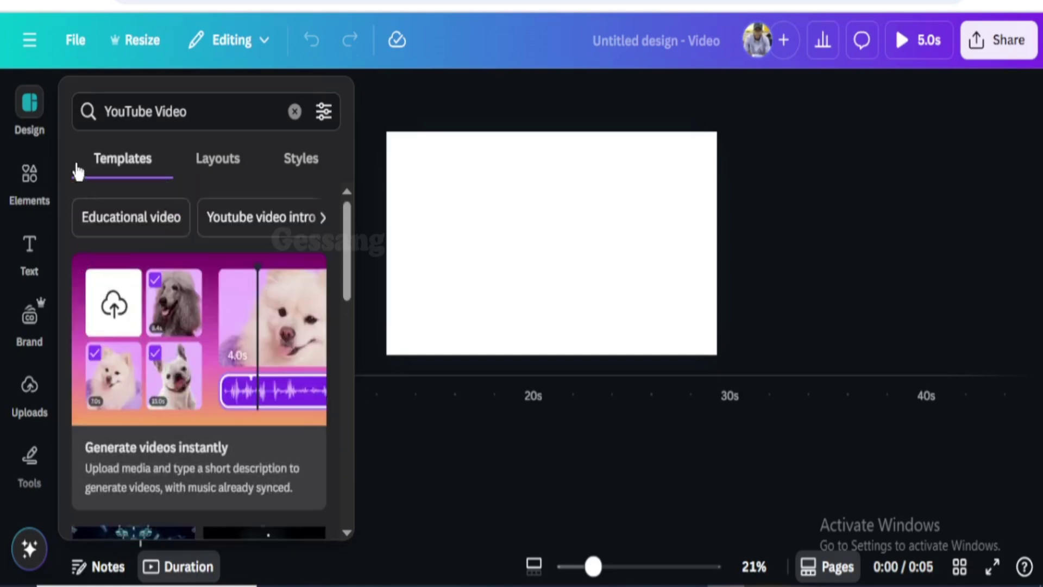
Step: Look through the elements library, from audio, videos and graphics down to frames, grids, shapes, charts, sheets and tables
left_click(34, 193)
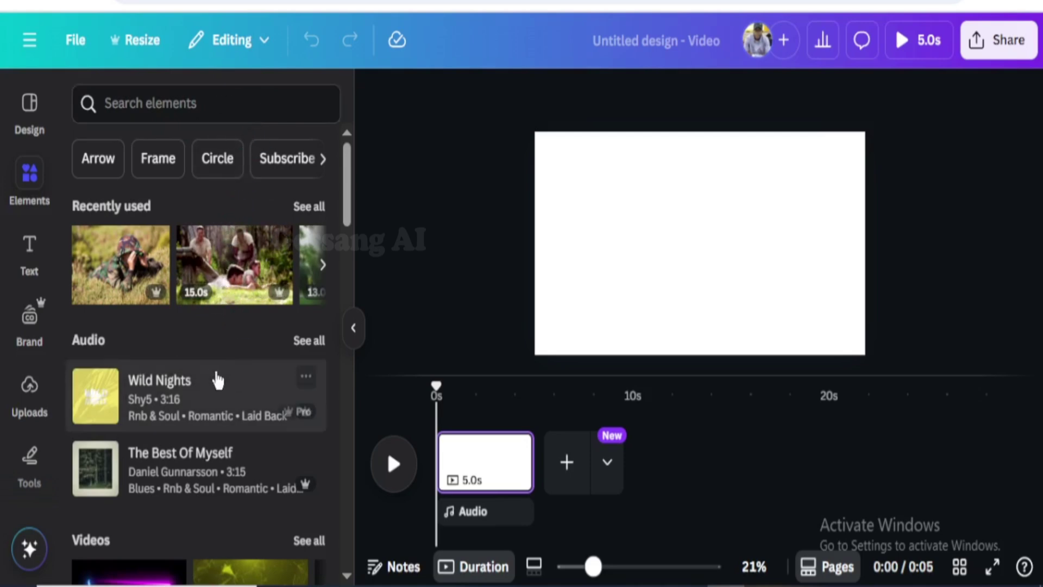
scroll(210, 478, "down", 3)
scroll(203, 492, "down", 10)
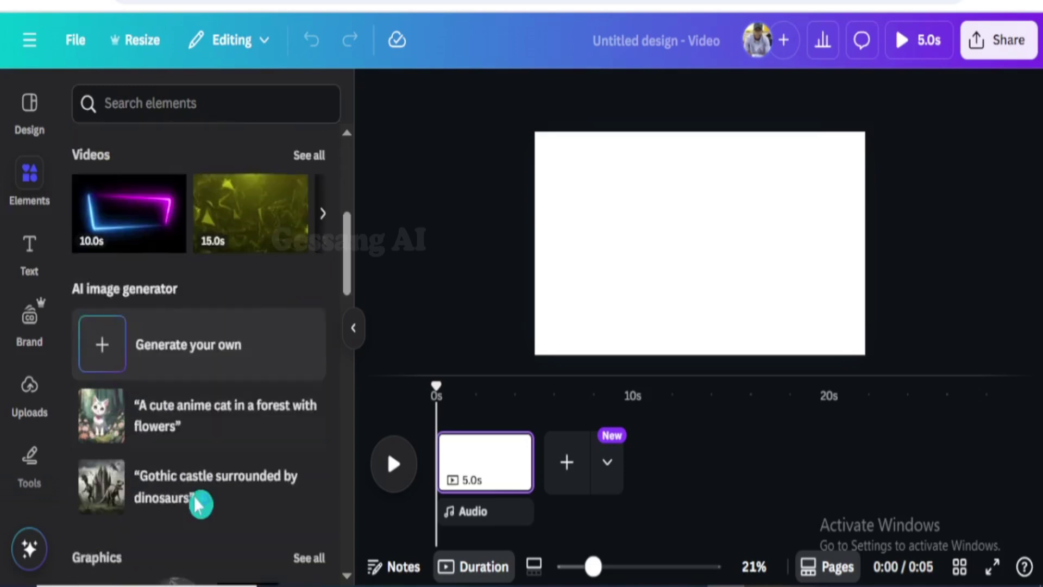
scroll(154, 476, "down", 10)
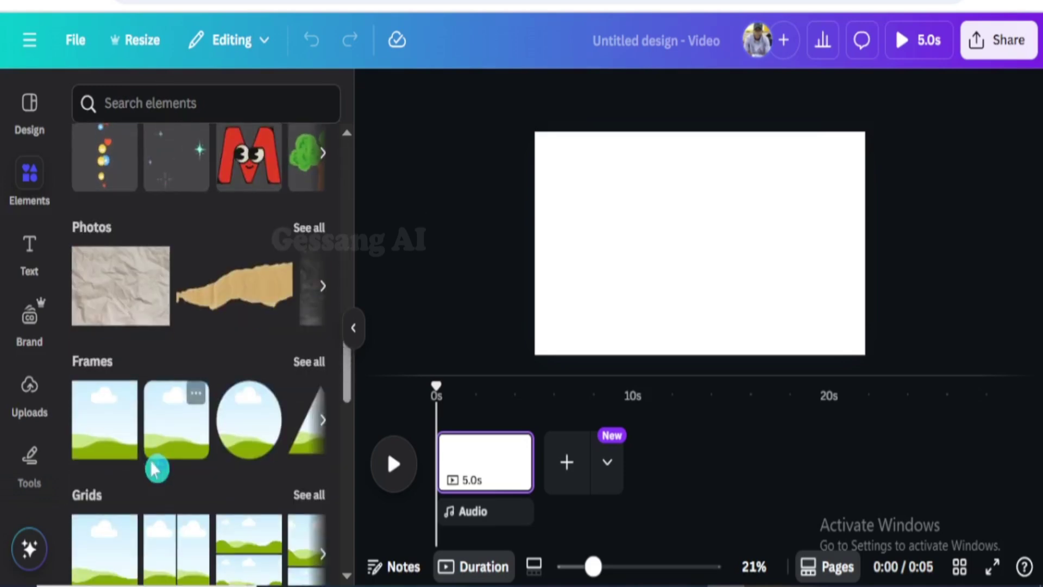
scroll(152, 479, "down", 7)
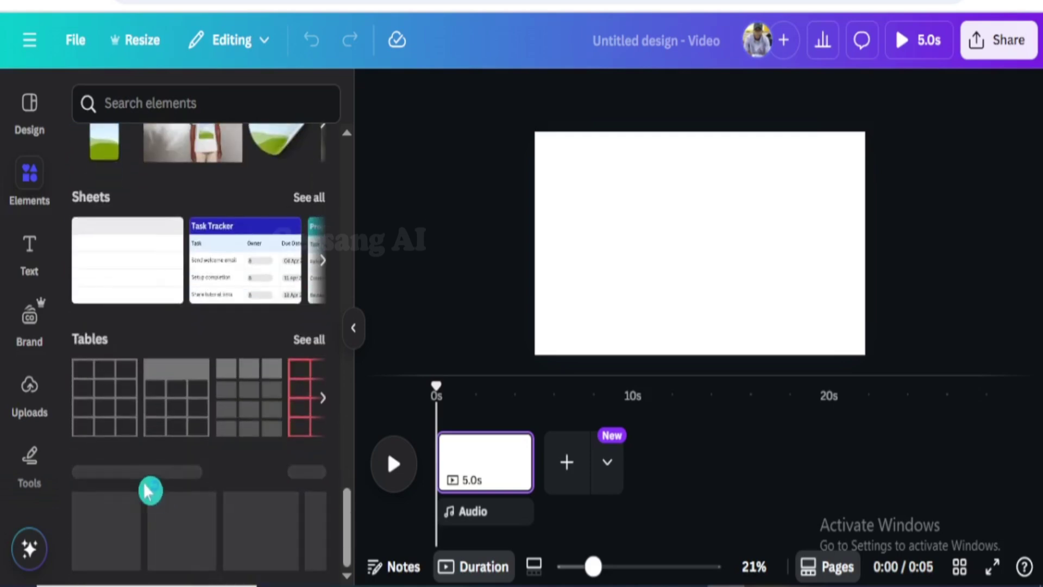
scroll(123, 360, "up", 12)
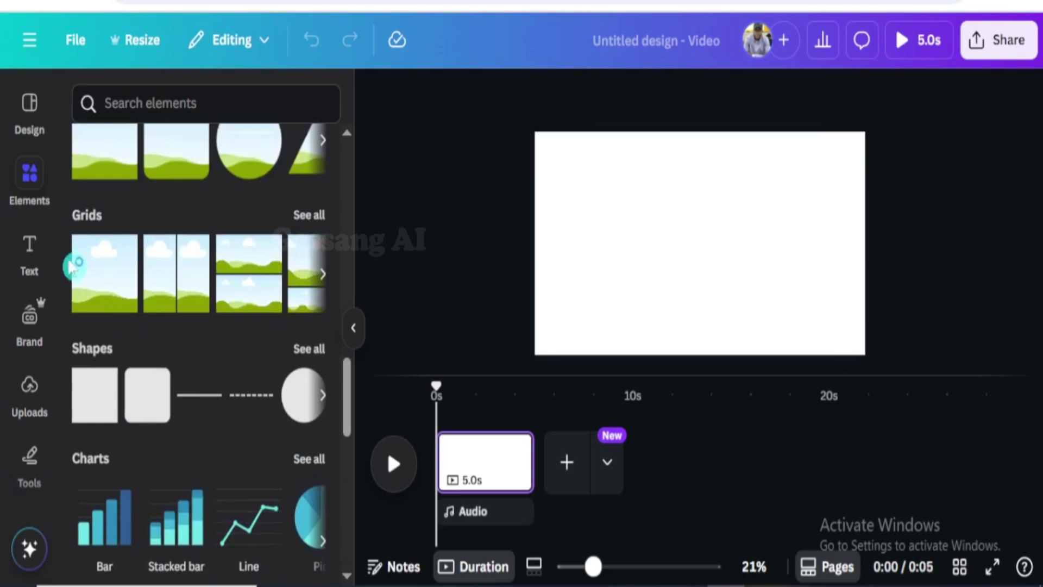
Step: Look through the text options, including the default heading, subheading and body text styles
left_click(30, 256)
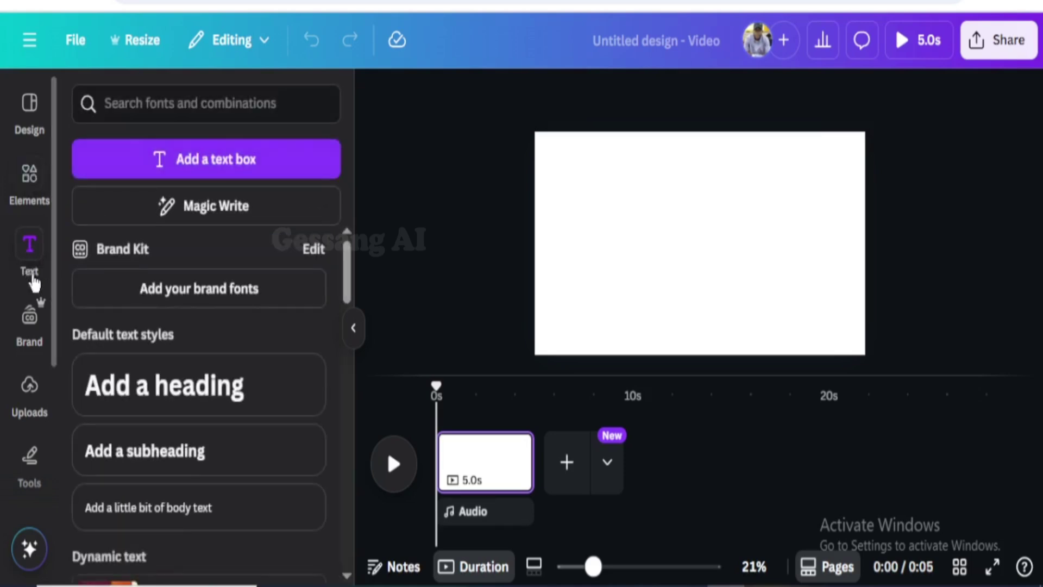
left_click(205, 351)
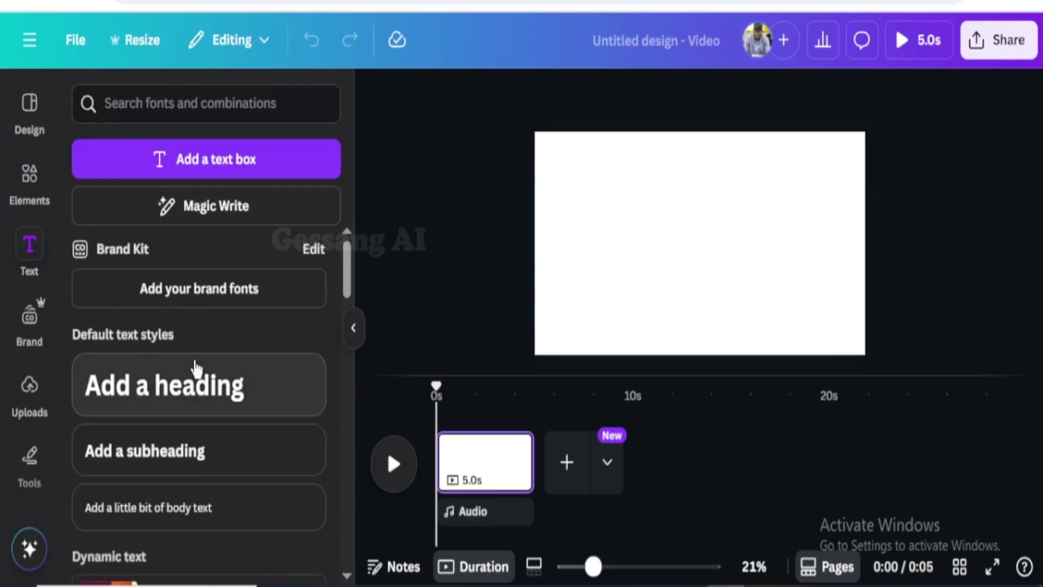
scroll(198, 366, "down", 6)
scroll(129, 452, "up", 6)
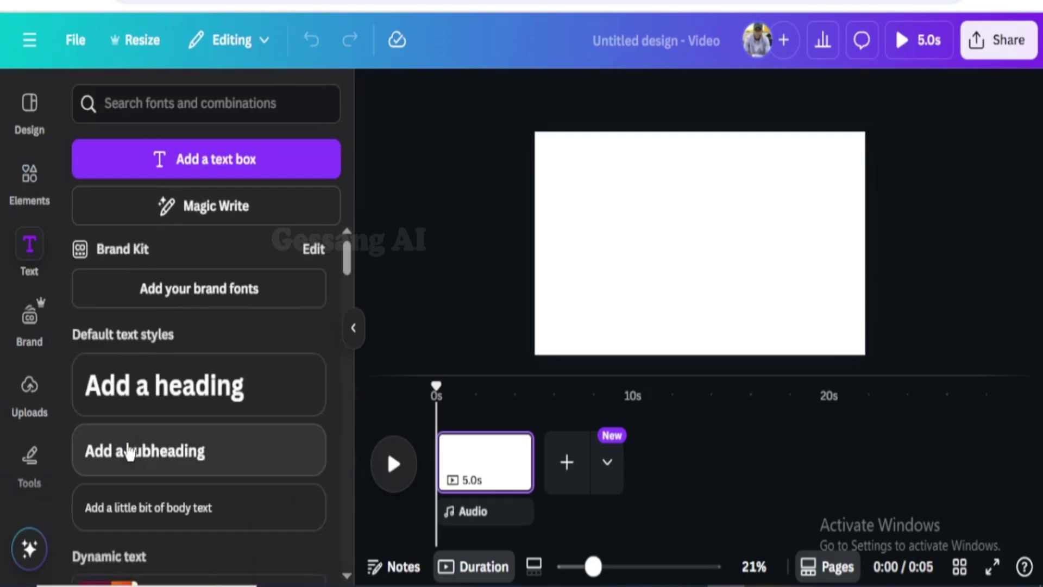
scroll(125, 459, "down", 5)
scroll(117, 472, "up", 5)
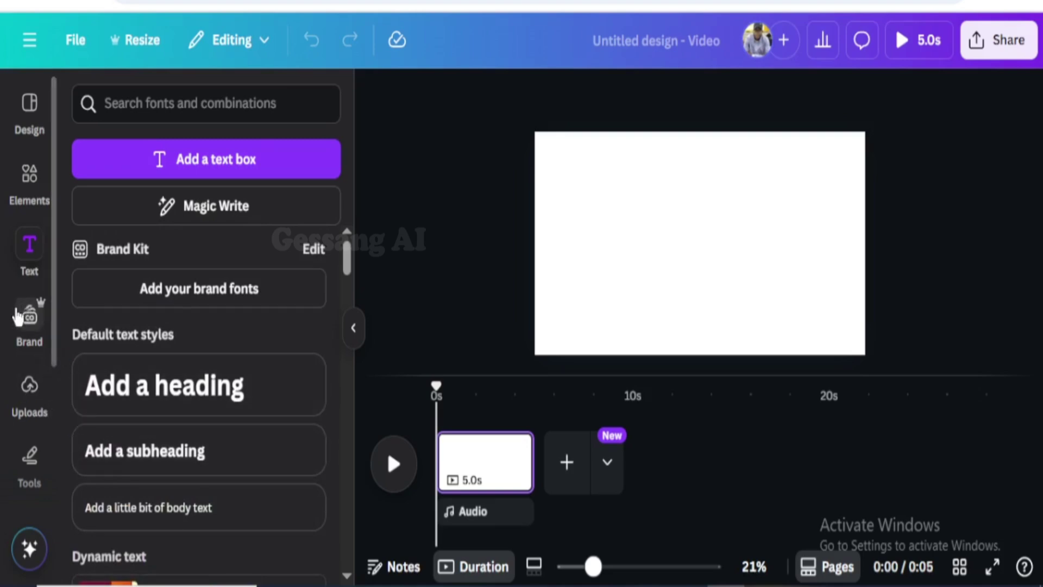
Step: Examine the Brand Kit options for logos, colors, fonts, brand voice, photos and graphics
left_click(28, 326)
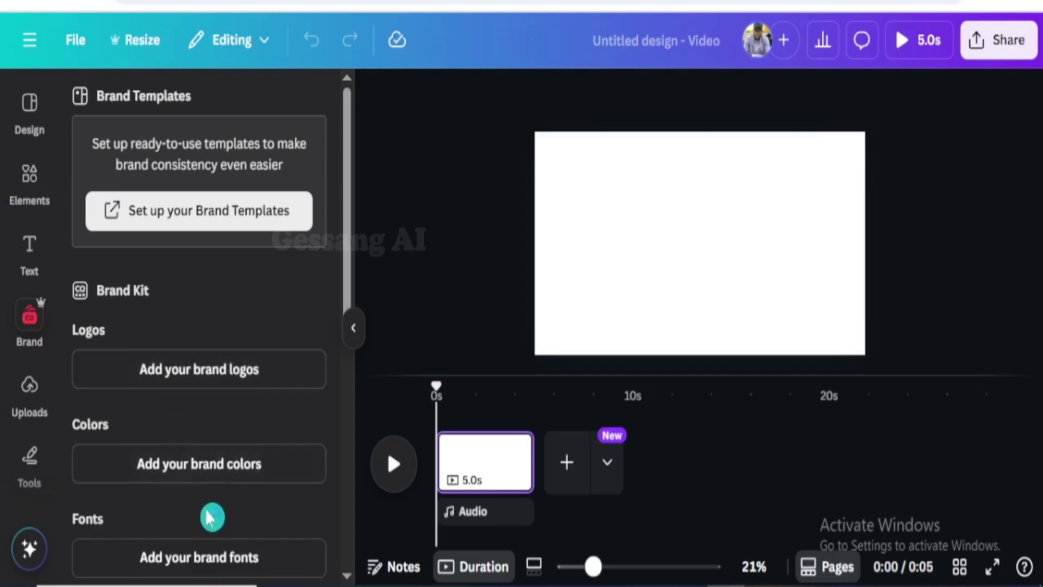
scroll(210, 514, "down", 2)
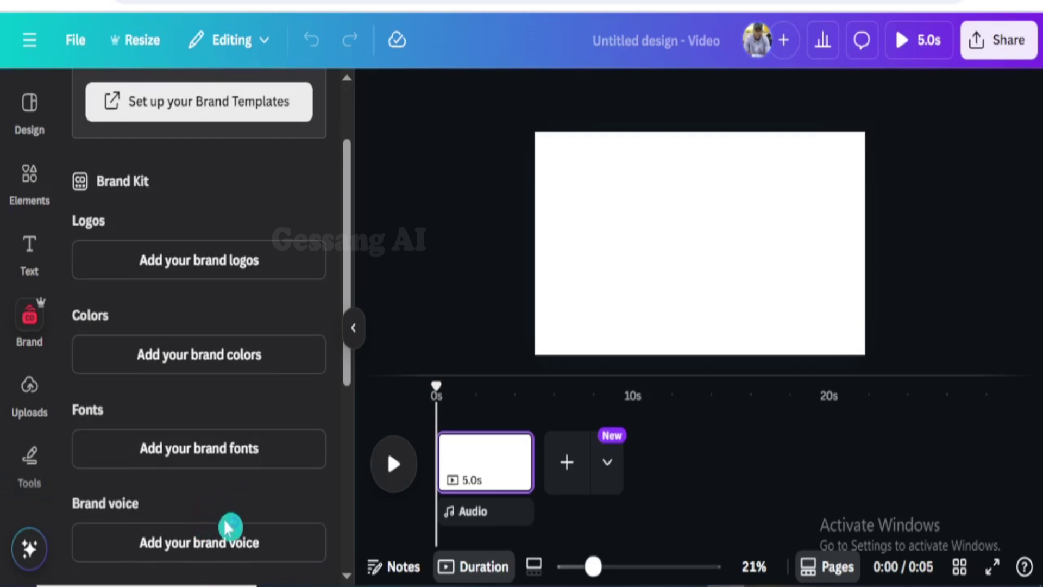
scroll(228, 530, "down", 4)
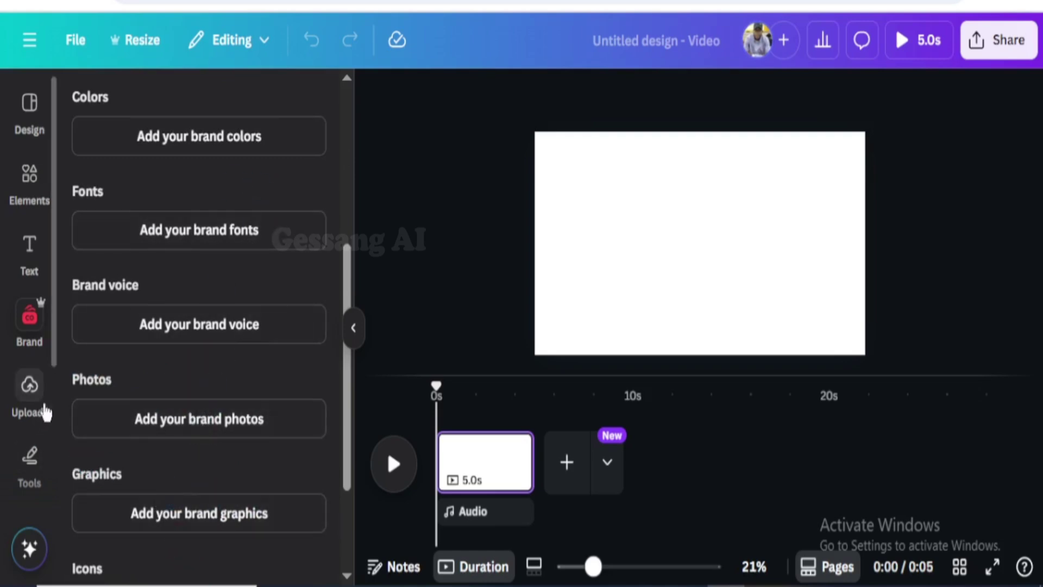
Step: Look through the previously uploaded images, and view the file chooser for uploading media without selecting a file
left_click(31, 416)
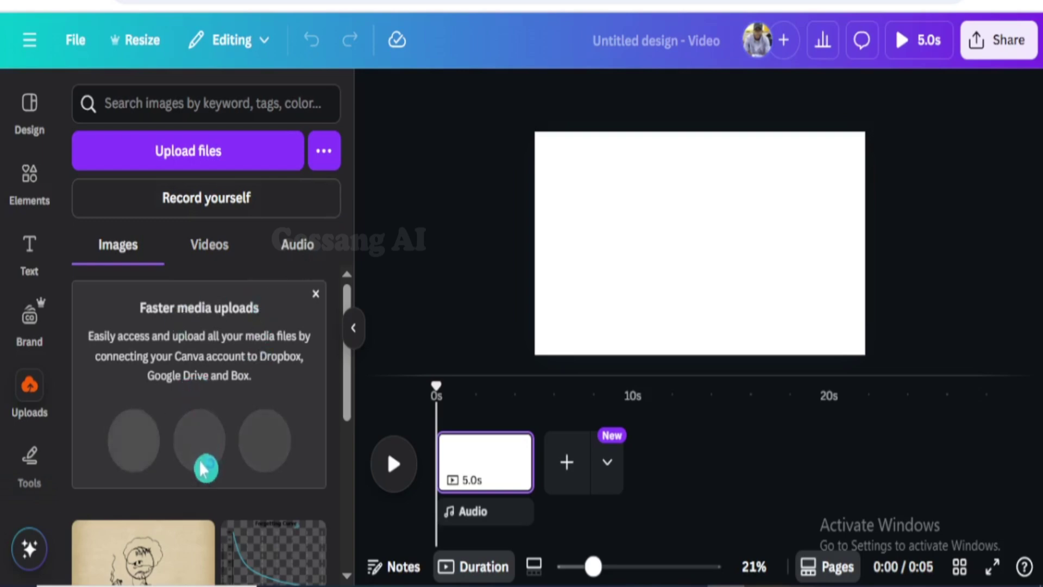
scroll(205, 467, "down", 4)
scroll(199, 500, "down", 3)
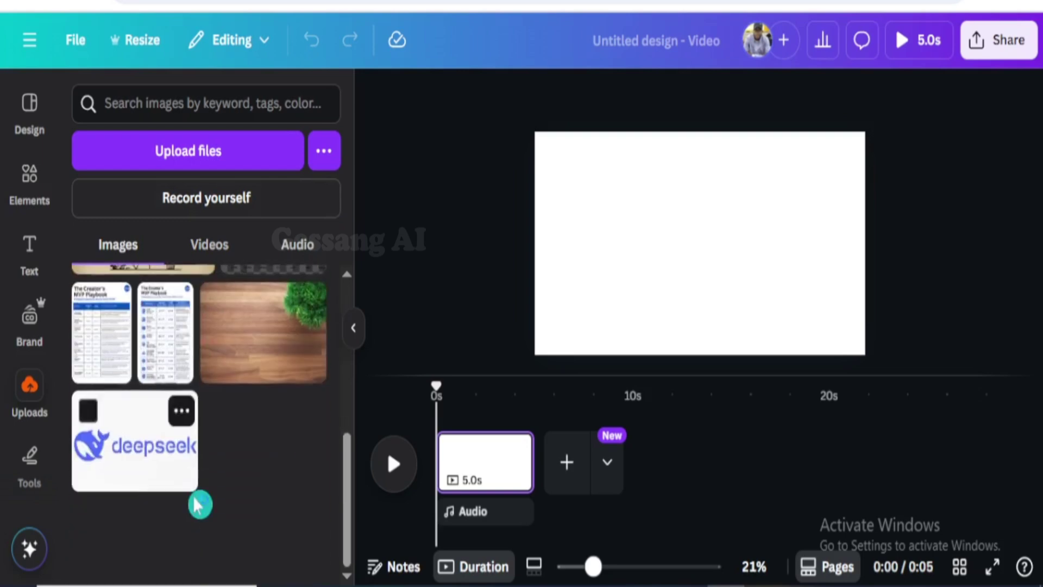
scroll(192, 489, "up", 6)
scroll(188, 478, "up", 1)
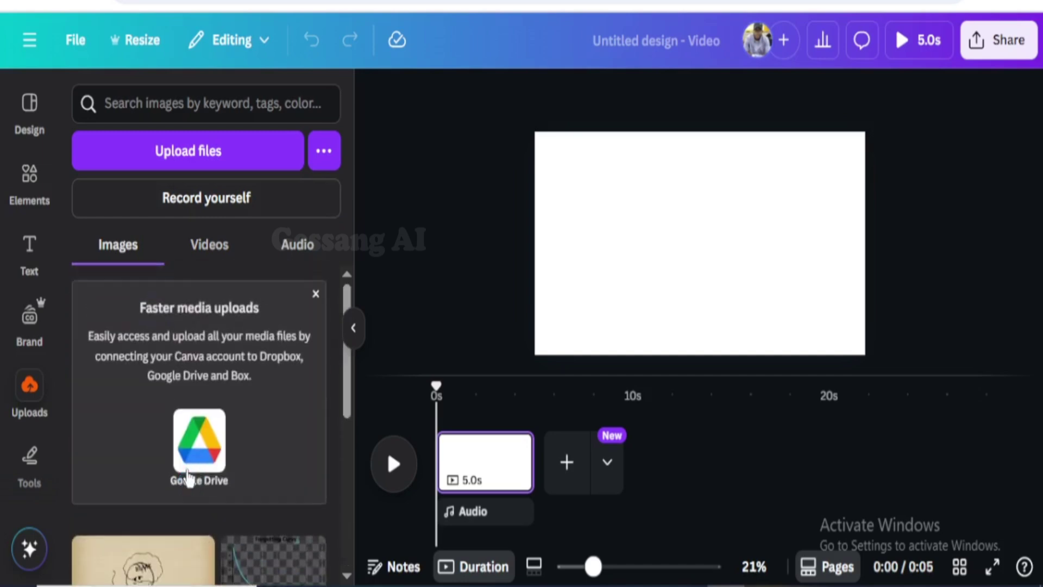
scroll(212, 429, "down", 2)
scroll(207, 445, "up", 2)
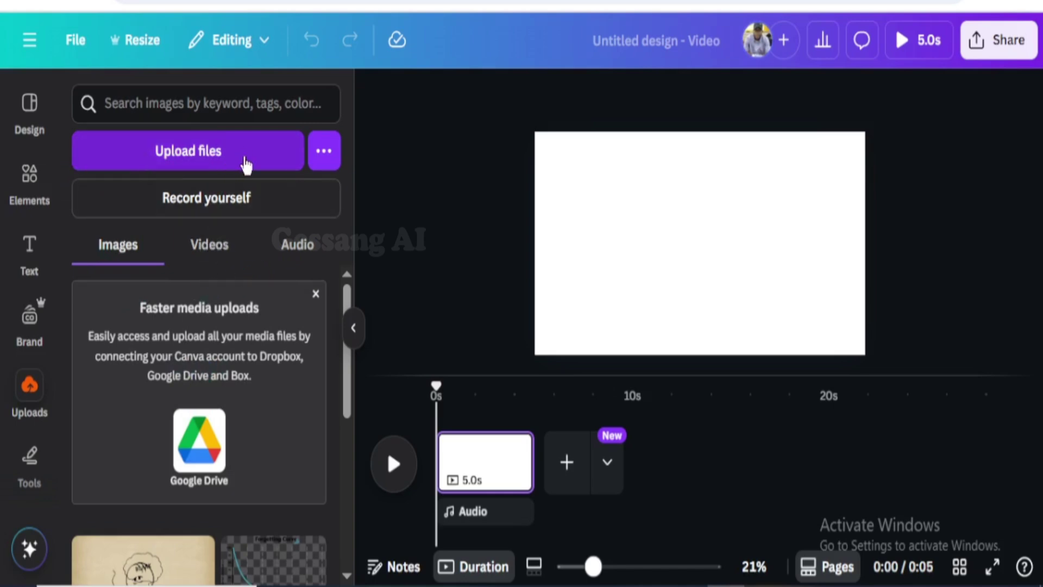
left_click(234, 168)
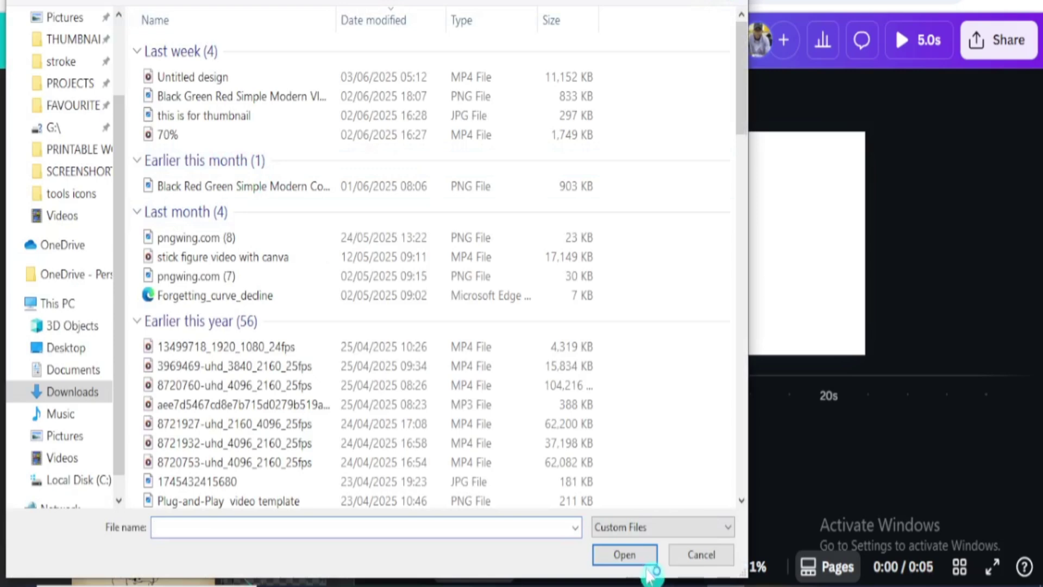
left_click(707, 554)
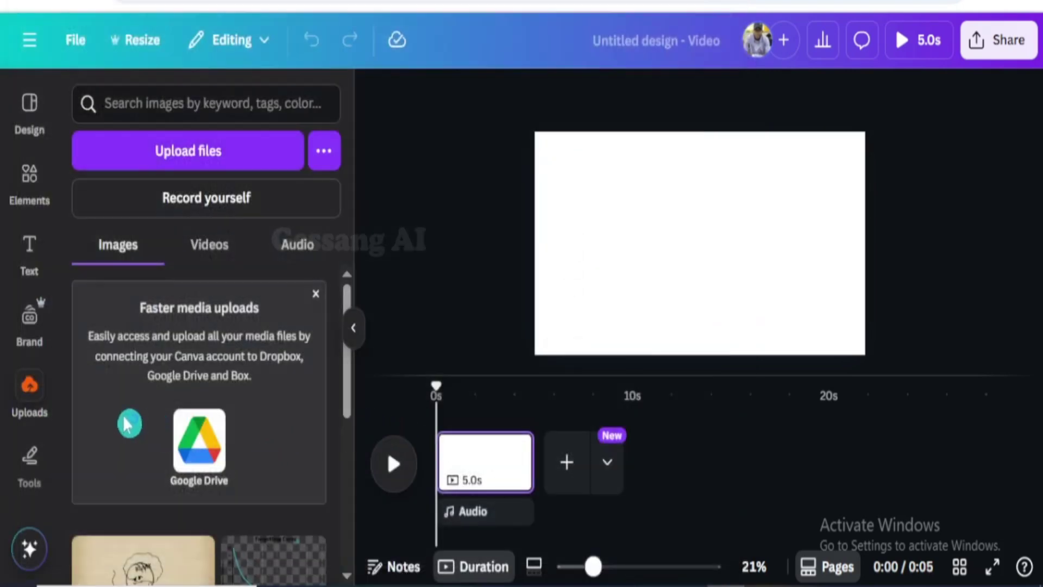
Step: Try the drawing tools by sketching a few freehand red marker strokes and blue pen strokes on the blank page
left_click(44, 474)
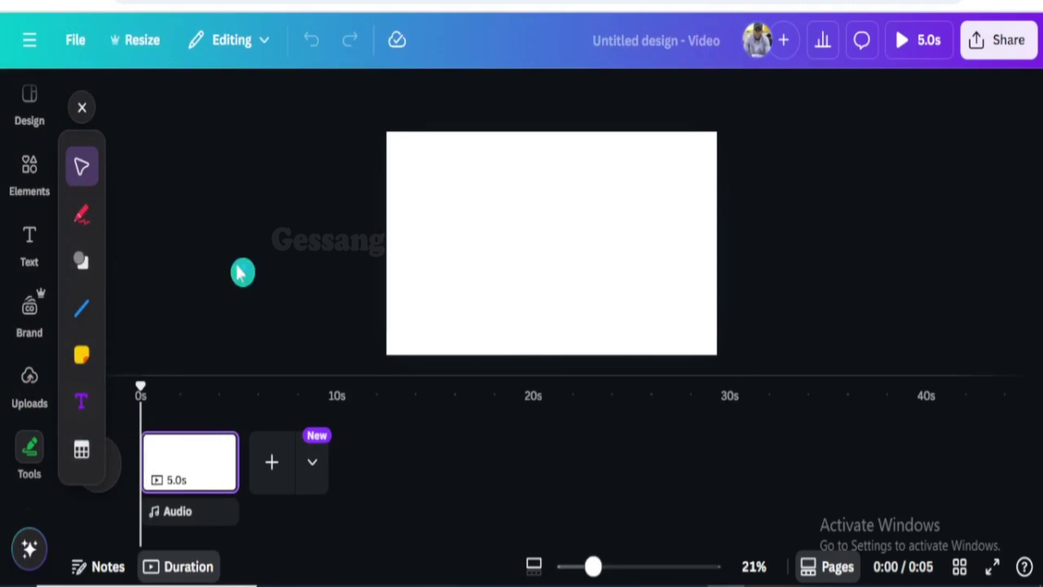
left_click(82, 216)
mouse_move(512, 247)
left_mouse_down()
mouse_move(579, 232)
mouse_move(592, 268)
left_mouse_up()
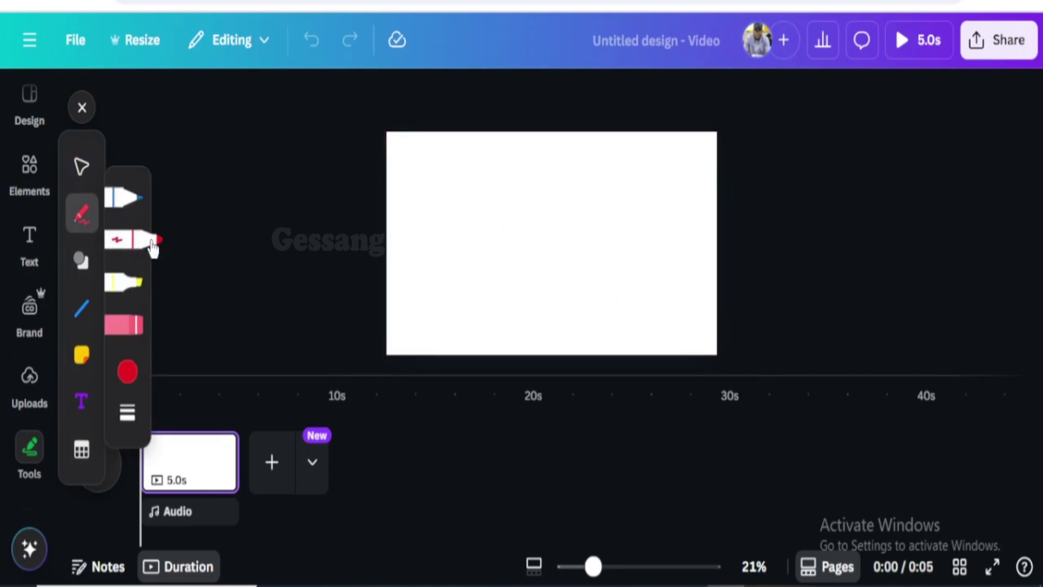
left_click(126, 226)
left_click(197, 287)
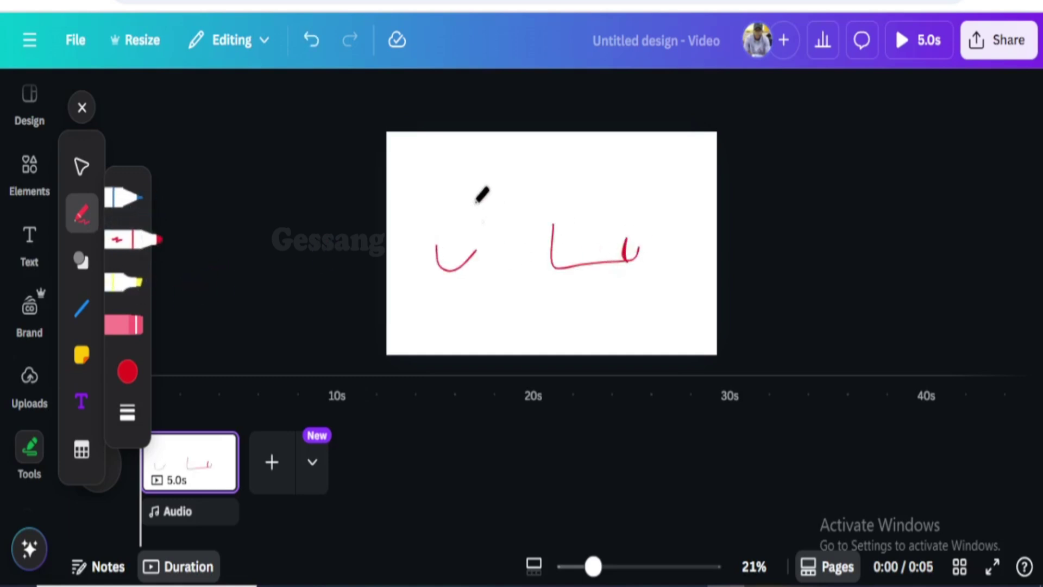
left_click_drag(478, 206, 476, 234)
left_click(111, 197)
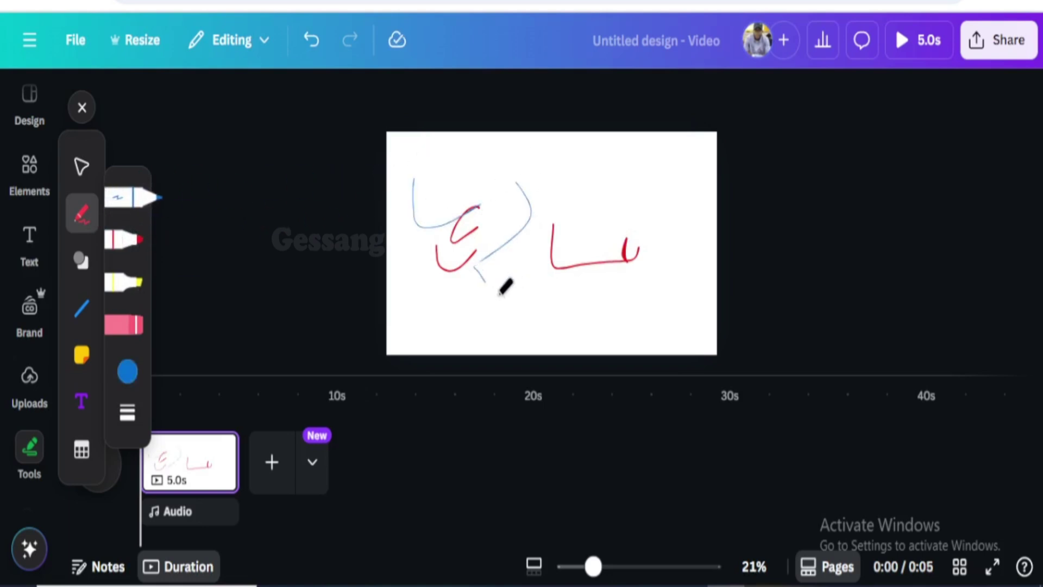
left_click(127, 402)
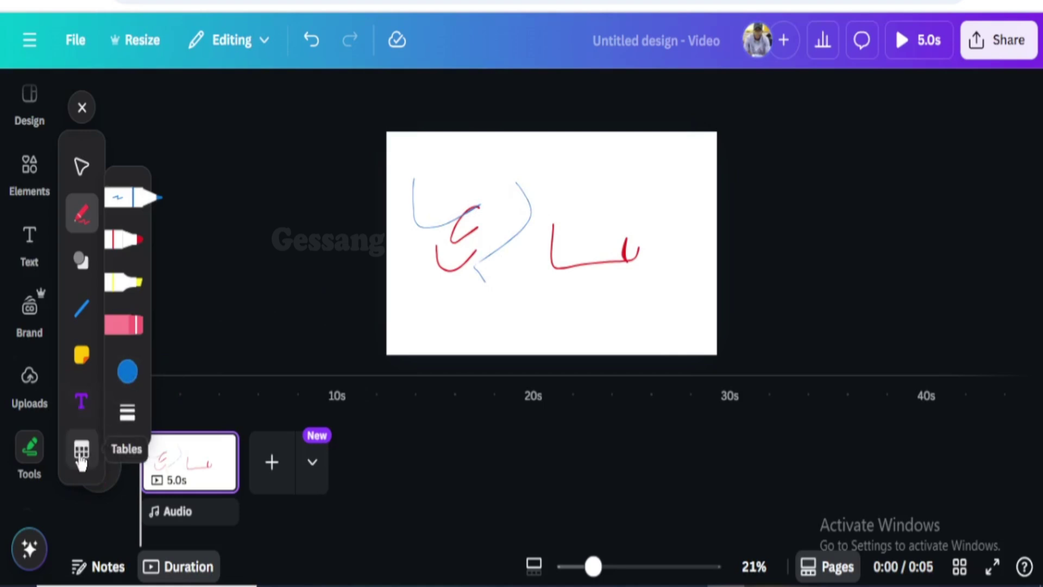
Step: Add a default paragraph text box at the page centre and move the curved blue stroke over the red L-shaped stroke
left_click(487, 266)
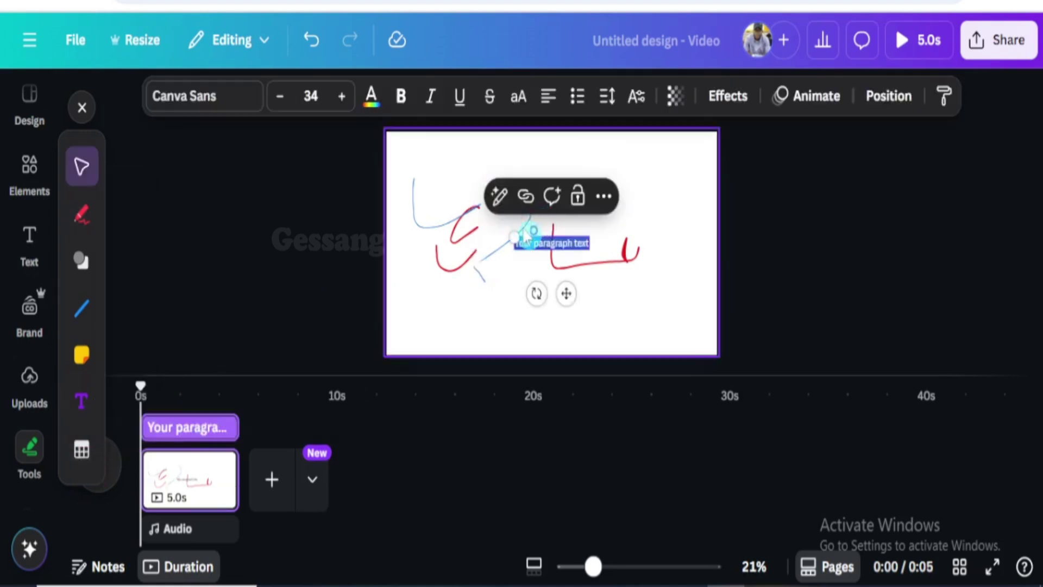
left_click_drag(510, 258, 618, 239)
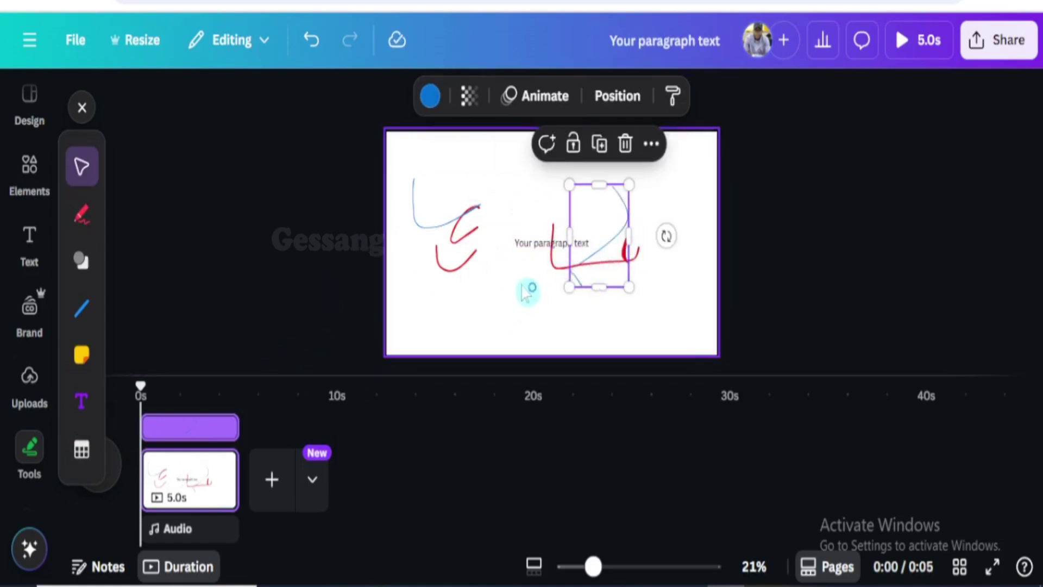
Step: Undo the stroke moves, the text box and all freehand strokes until the page is blank
left_click(312, 49)
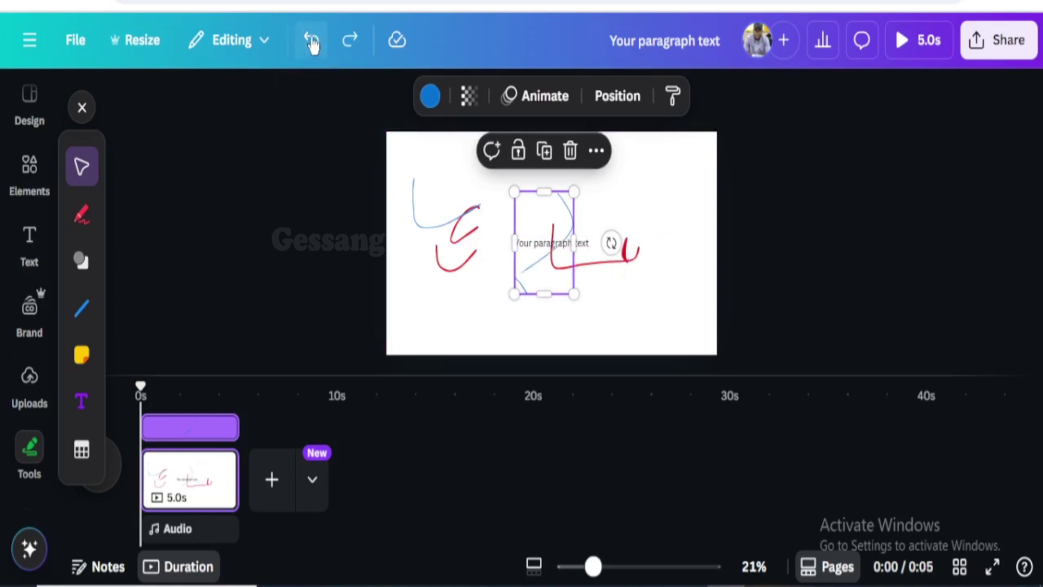
left_click(315, 47)
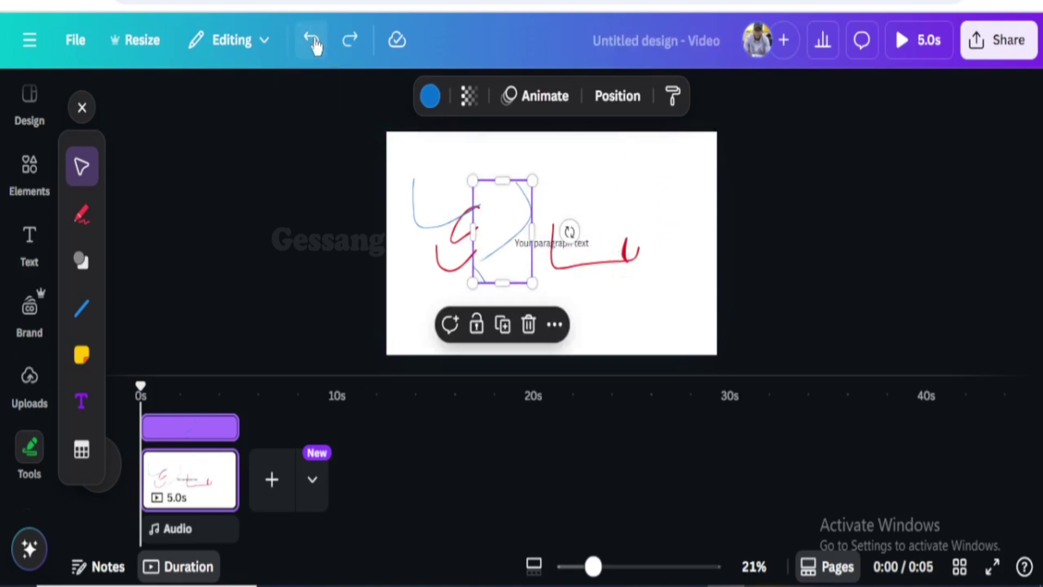
left_click(316, 46)
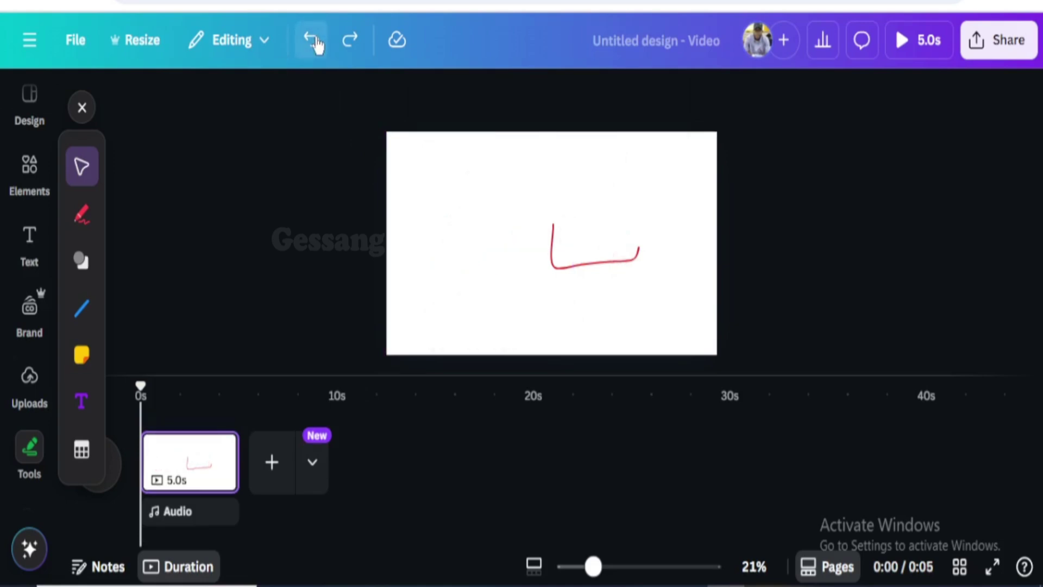
left_click(316, 46)
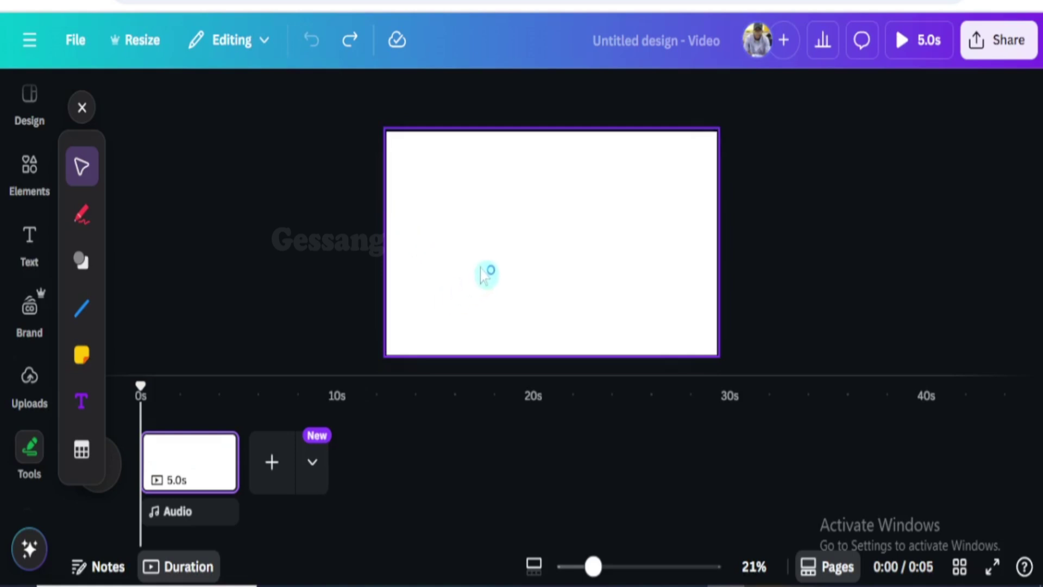
Step: Look through the projects and the apps library, and collapse the side panel
scroll(30, 326, "down", 3)
left_click(32, 318)
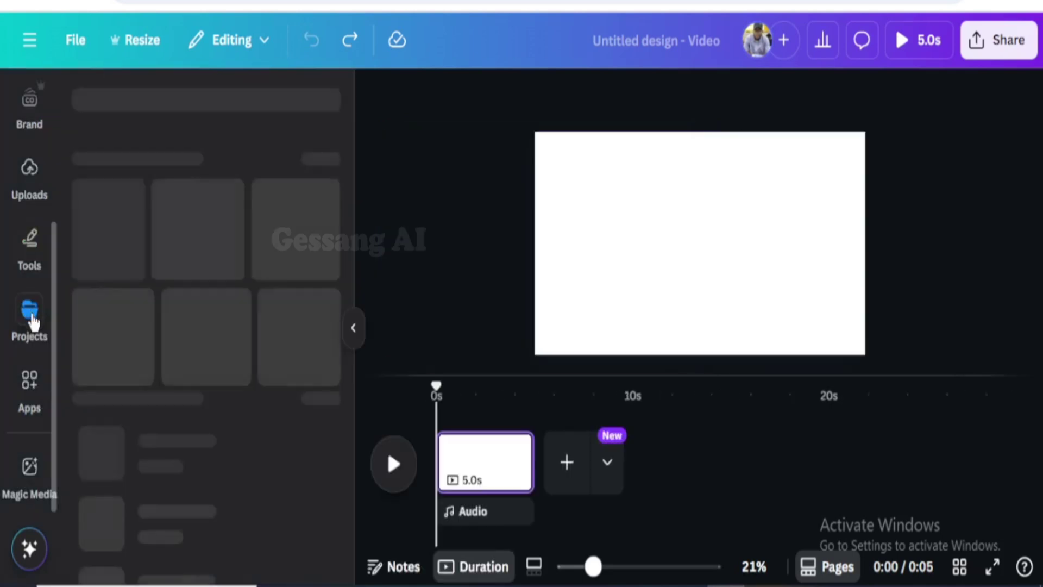
left_click(29, 380)
scroll(196, 488, "down", 10)
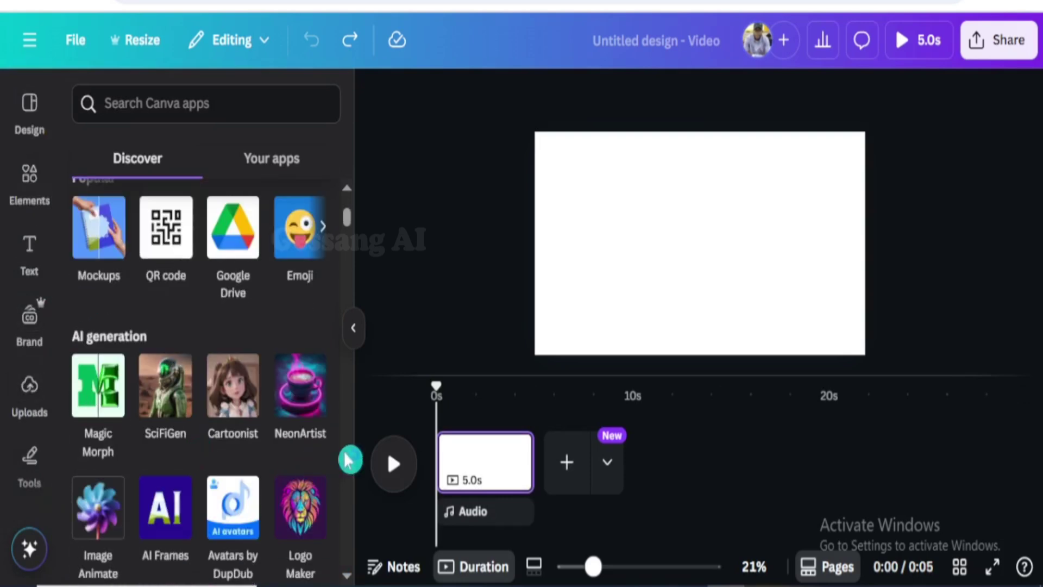
left_click(353, 327)
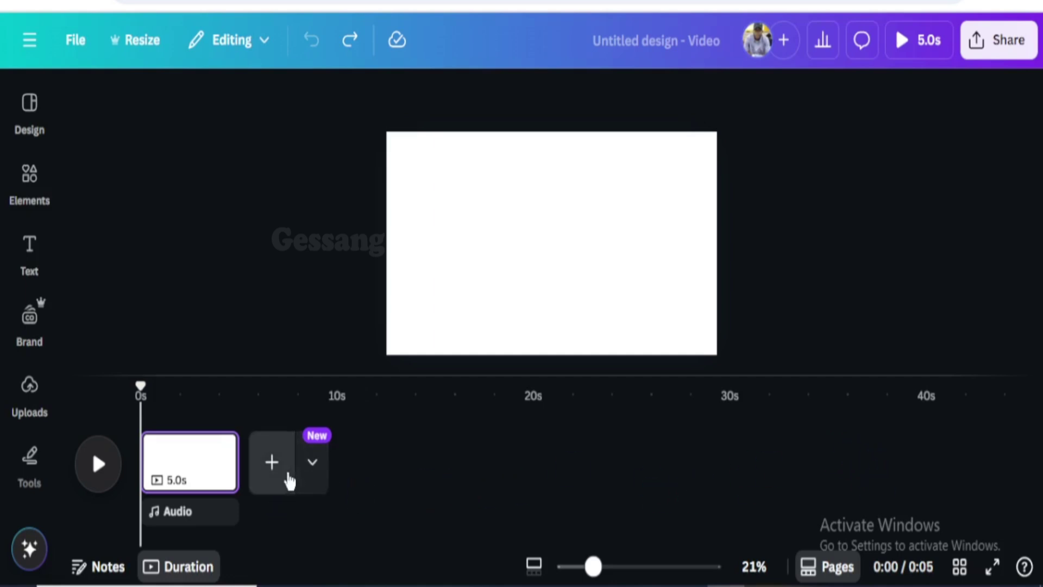
Step: Try adding four blank pages after the first page in the timeline
left_click(272, 462)
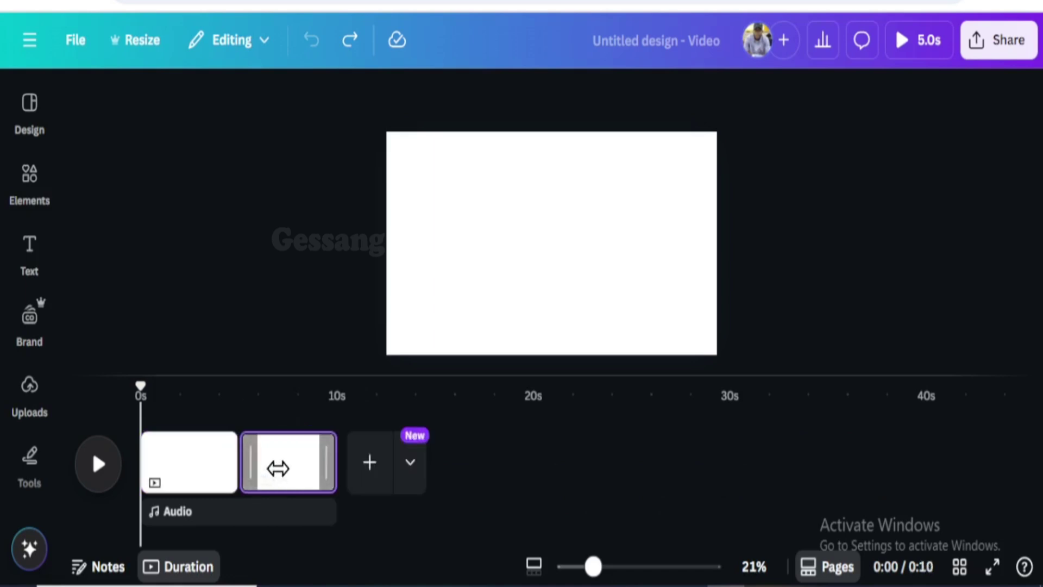
left_click(371, 475)
left_click(471, 477)
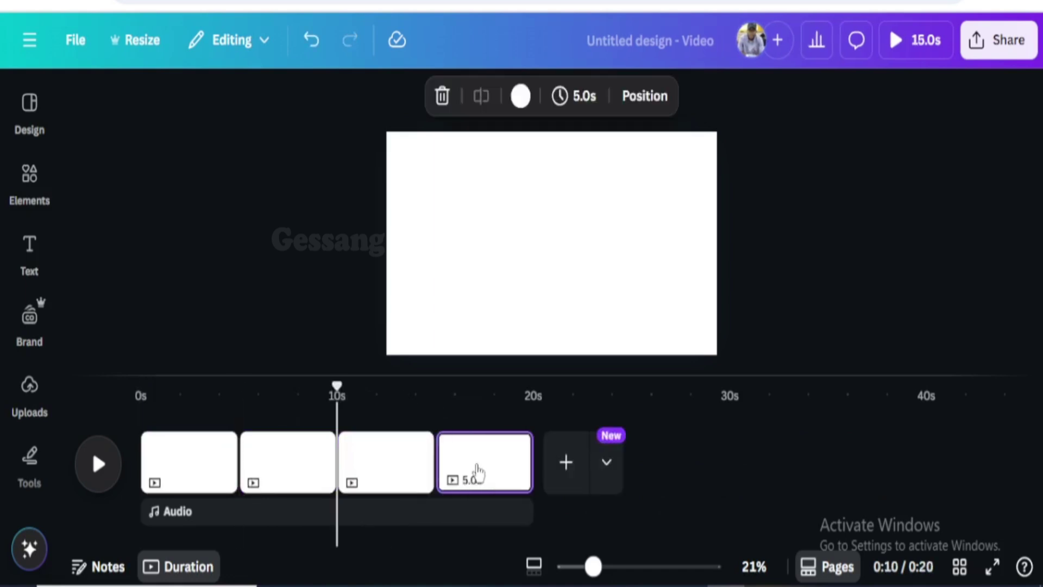
left_click(563, 477)
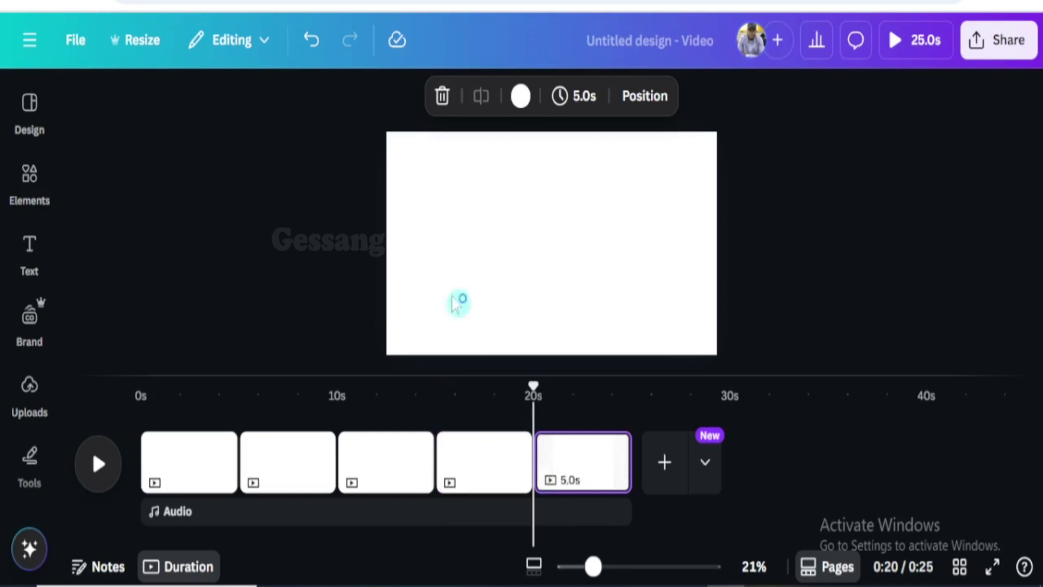
Step: Undo the added blank pages until only the first page is left
left_click(311, 44)
left_click(310, 44)
left_click(311, 44)
left_click(311, 43)
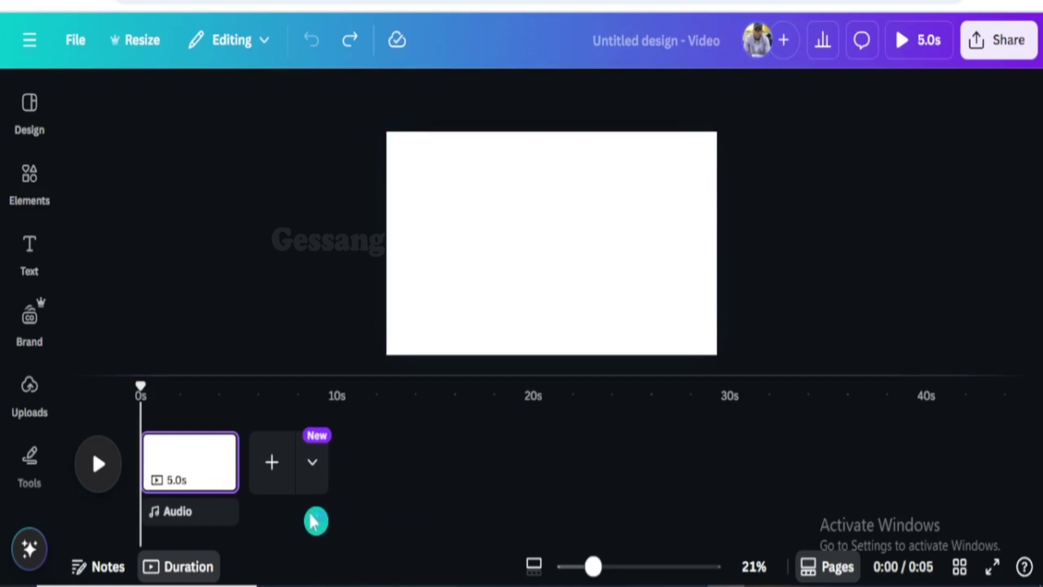
Step: Try duplicating the first page three times in the timeline
left_click(192, 462)
key("ctrl+d")
key("ctrl+d")
key("ctrl+d")
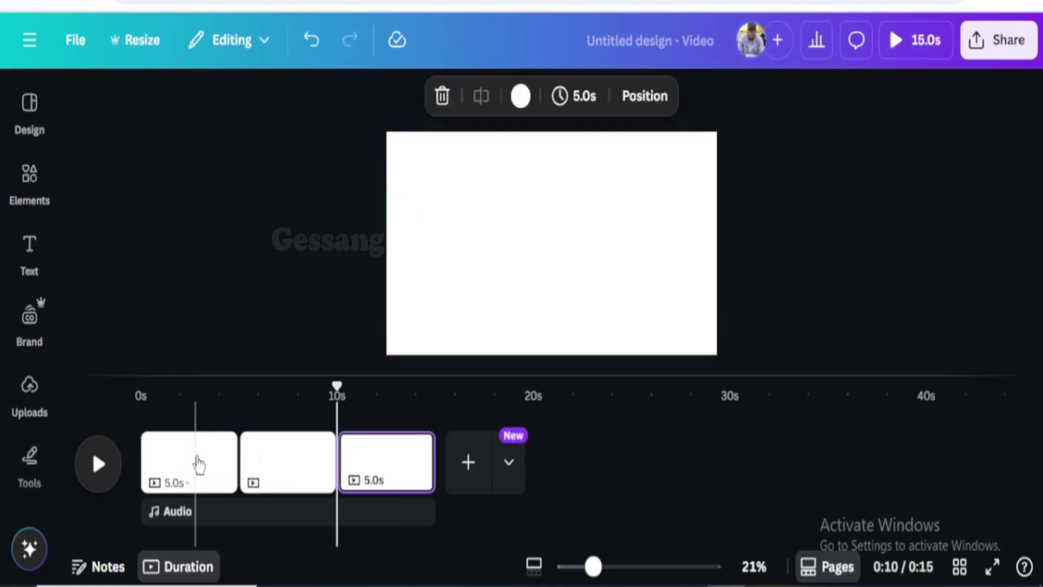
mouse_move(208, 457)
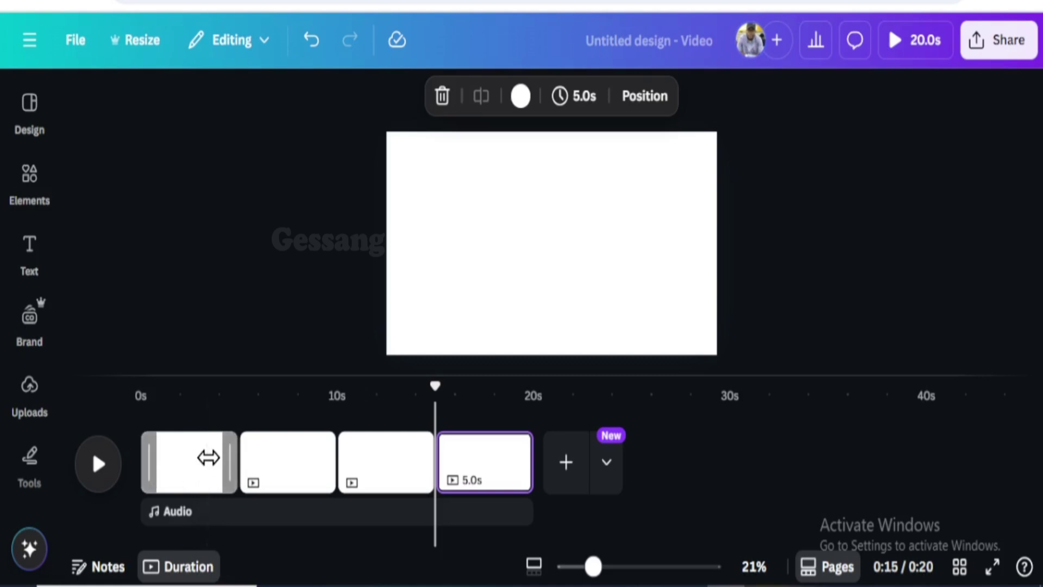
Step: Undo the three page duplications
key("ctrl+z")
key("ctrl+z")
key("ctrl+z")
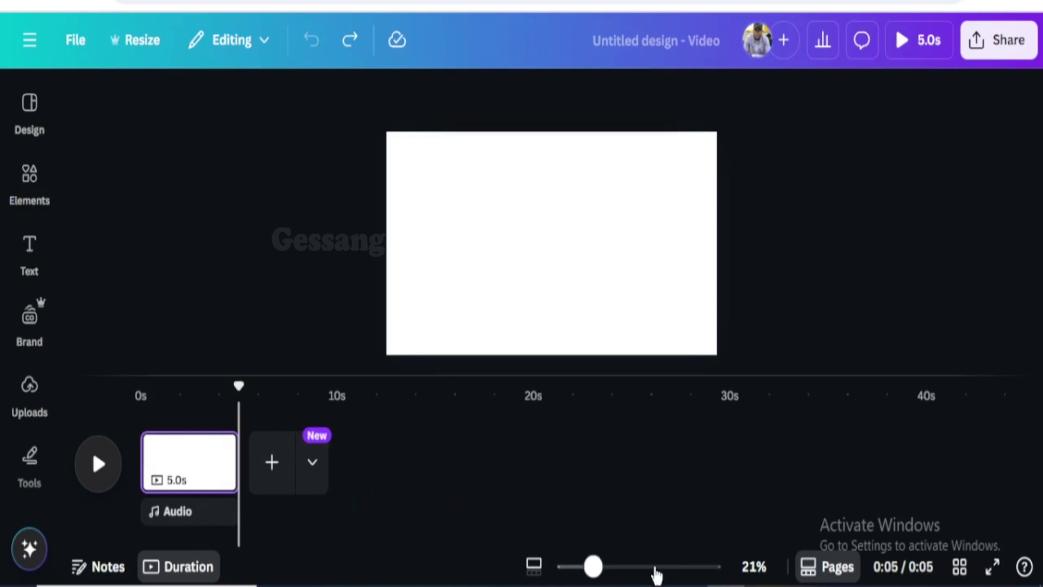
Step: Zoom the canvas out to 15%, and view the pages as a grid before returning to the timeline
left_click(593, 571)
left_click_drag(603, 565, 580, 565)
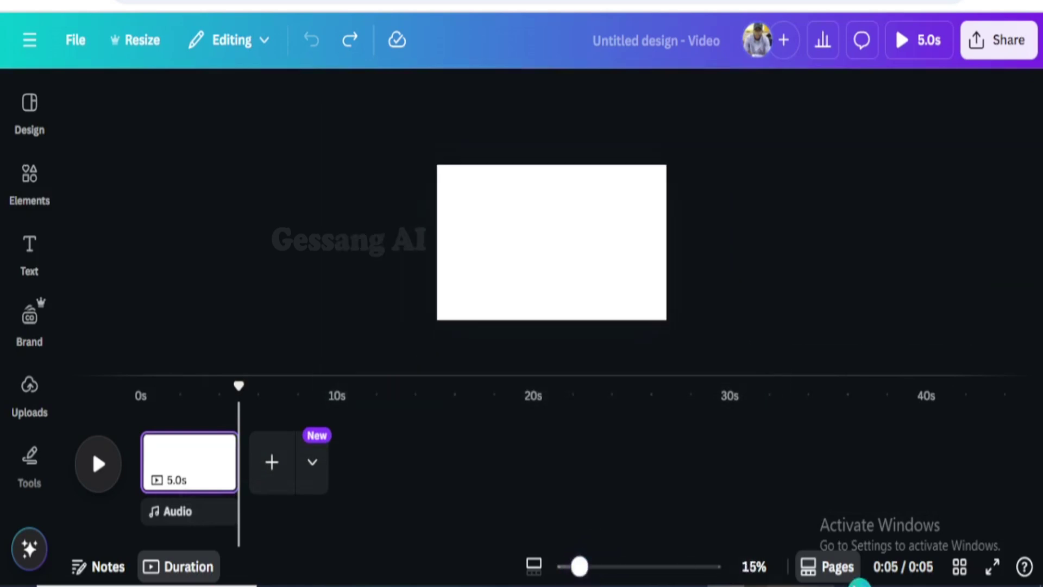
left_click(962, 577)
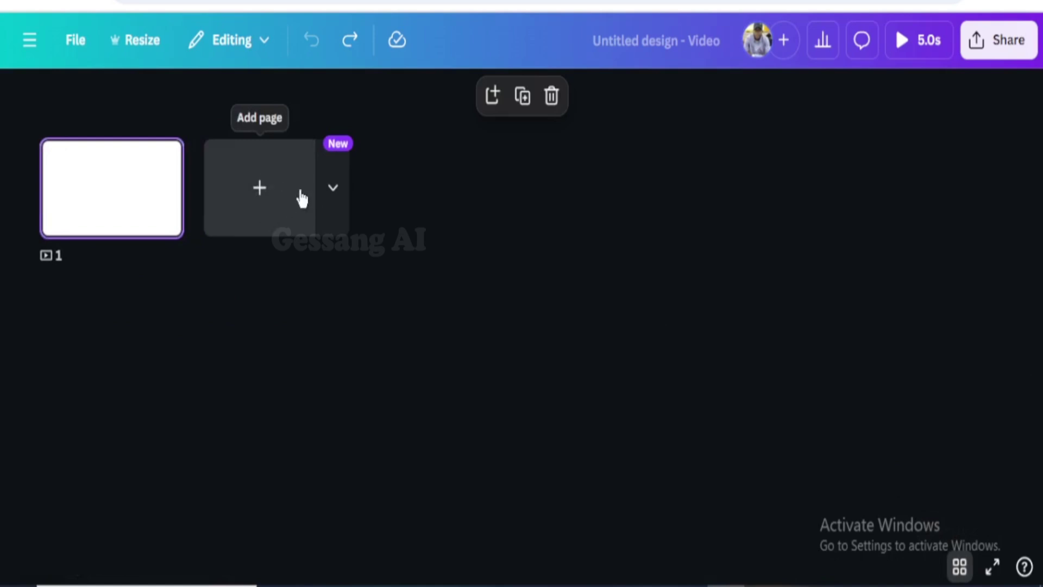
left_click(960, 565)
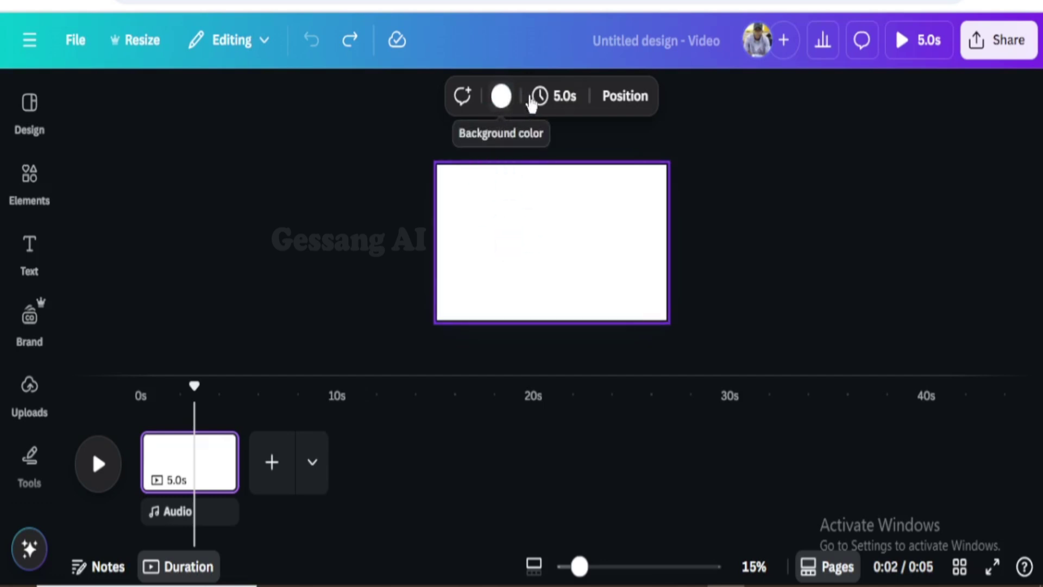
Step: Set the page's duration to 3.5 seconds
left_click(576, 101)
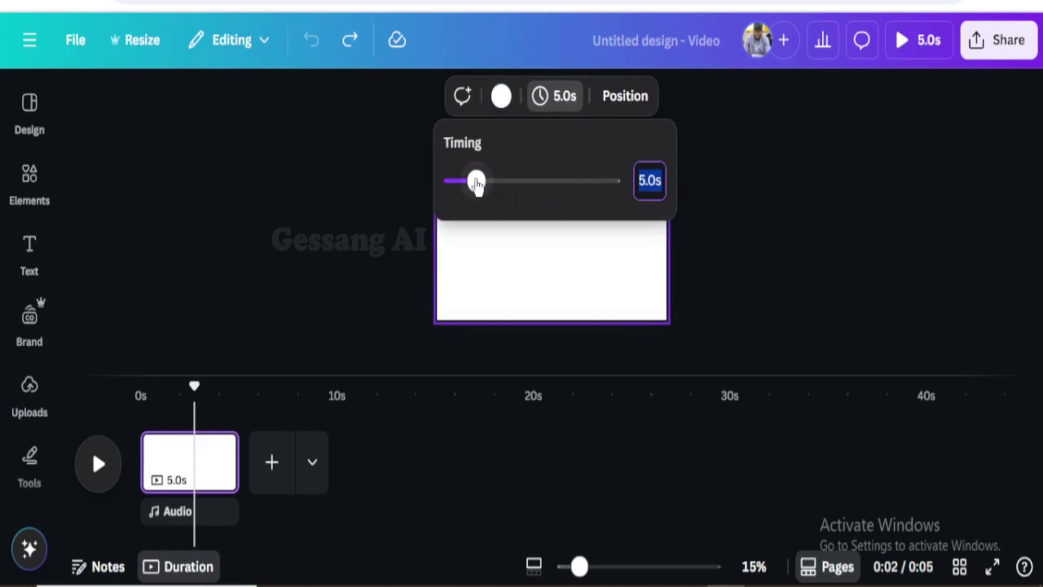
left_click_drag(477, 184, 475, 209)
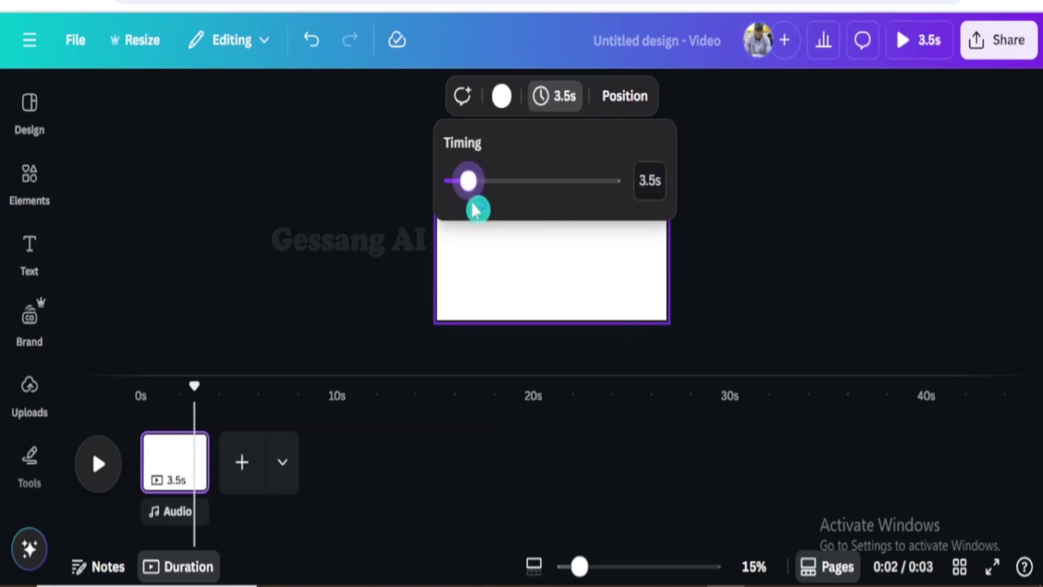
Step: Examine the page's layers in the position settings, and briefly view the elements library
left_click(629, 107)
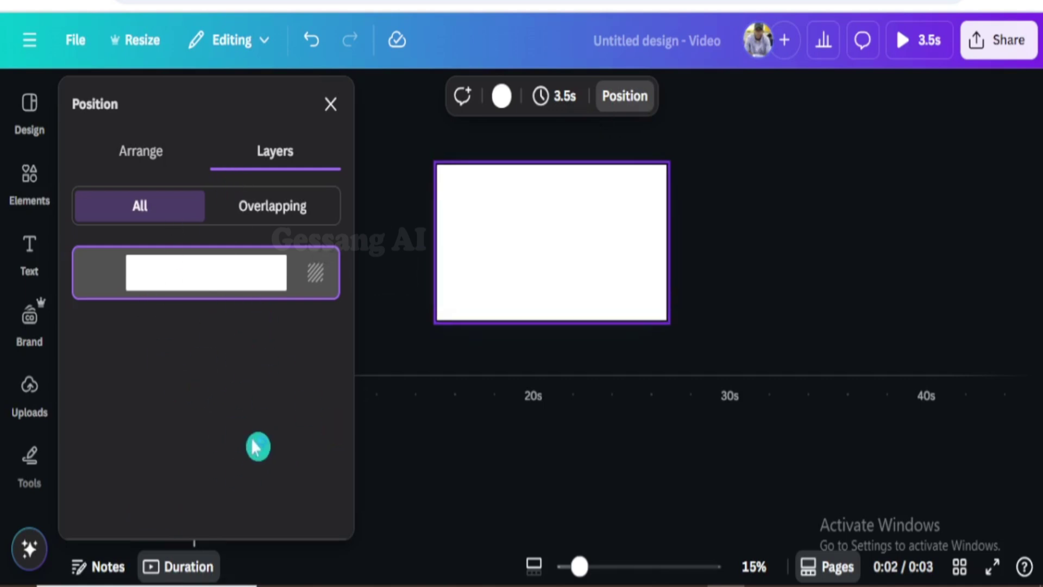
left_click(628, 99)
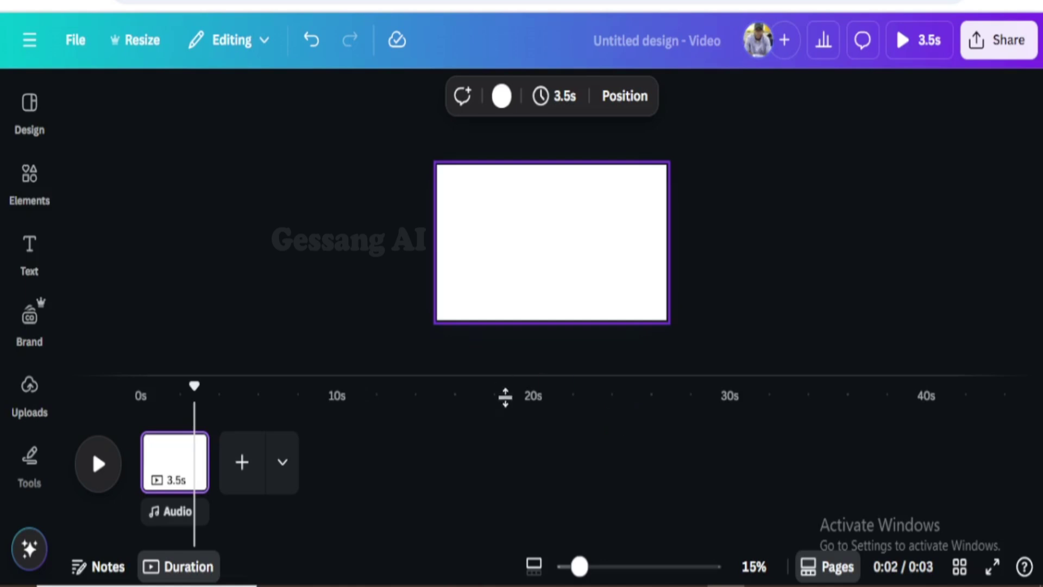
left_click(29, 103)
left_click(29, 174)
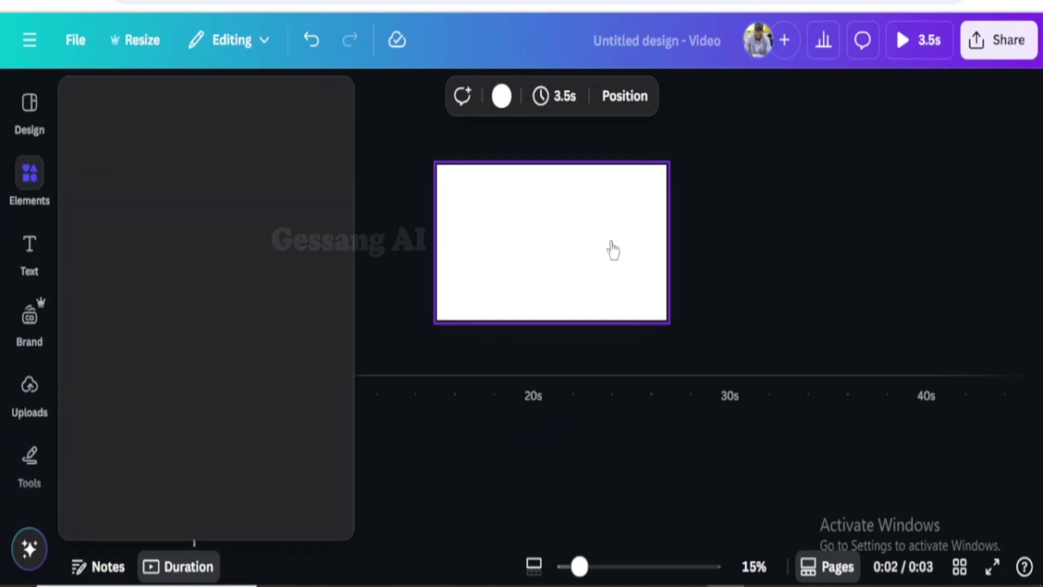
left_click(613, 250)
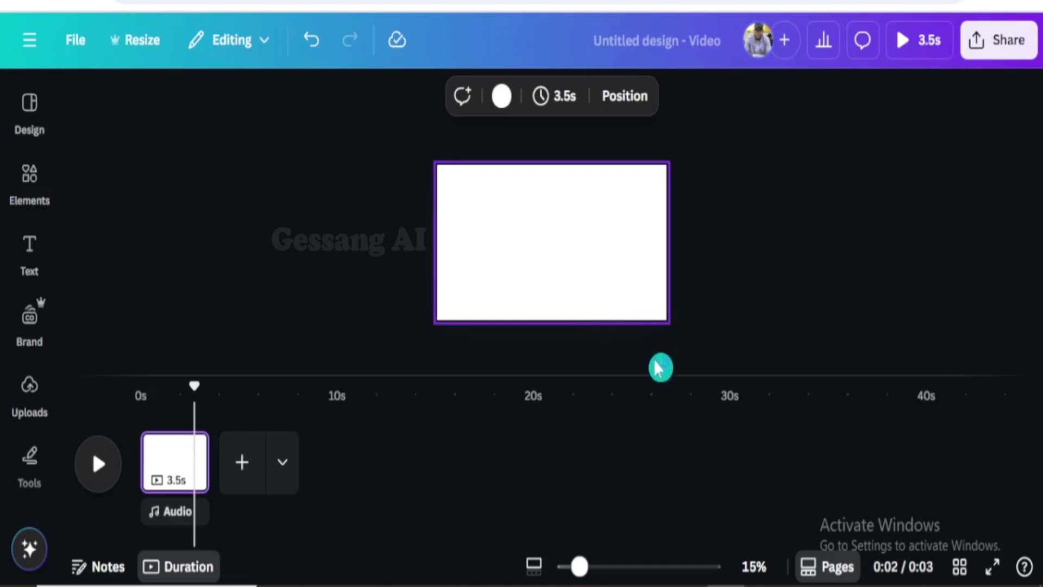
Step: Set the page's background color to solid black
left_click(503, 103)
scroll(224, 467, "down", 2)
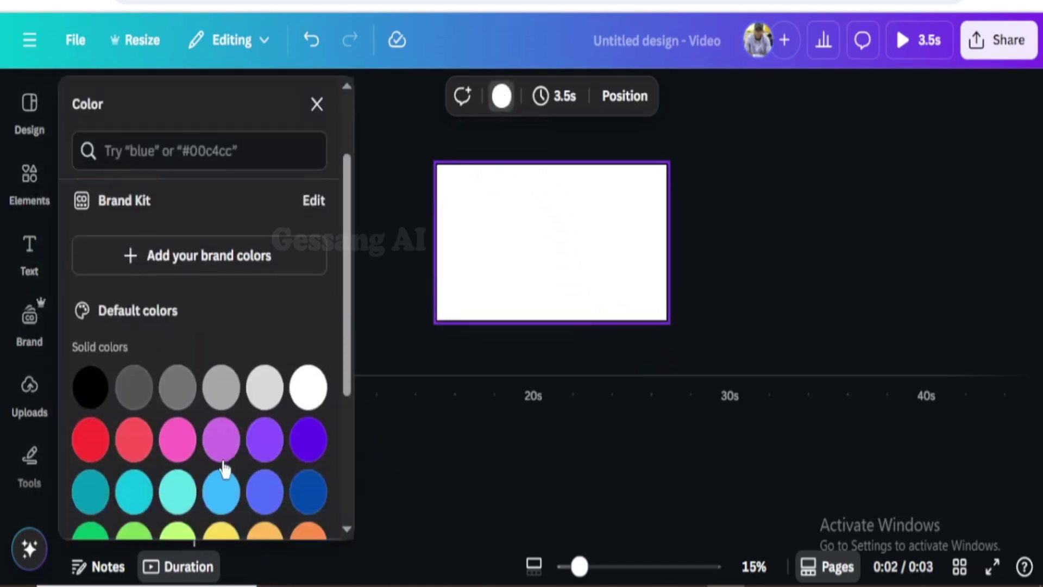
left_click(135, 386)
left_click(107, 388)
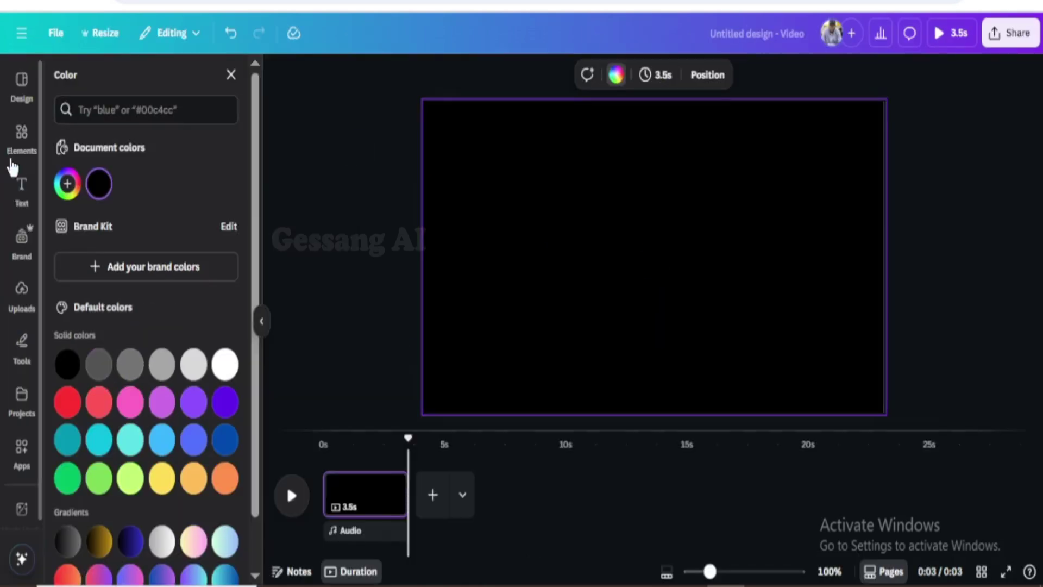
Step: Search the elements for "background", and replace that search with "paper background"
left_click(30, 179)
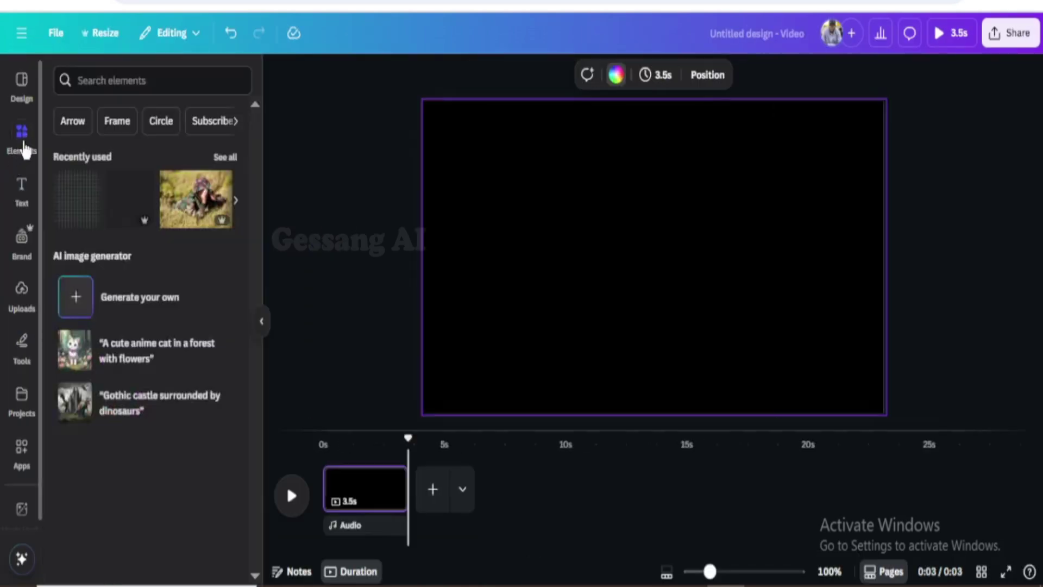
left_click(164, 81)
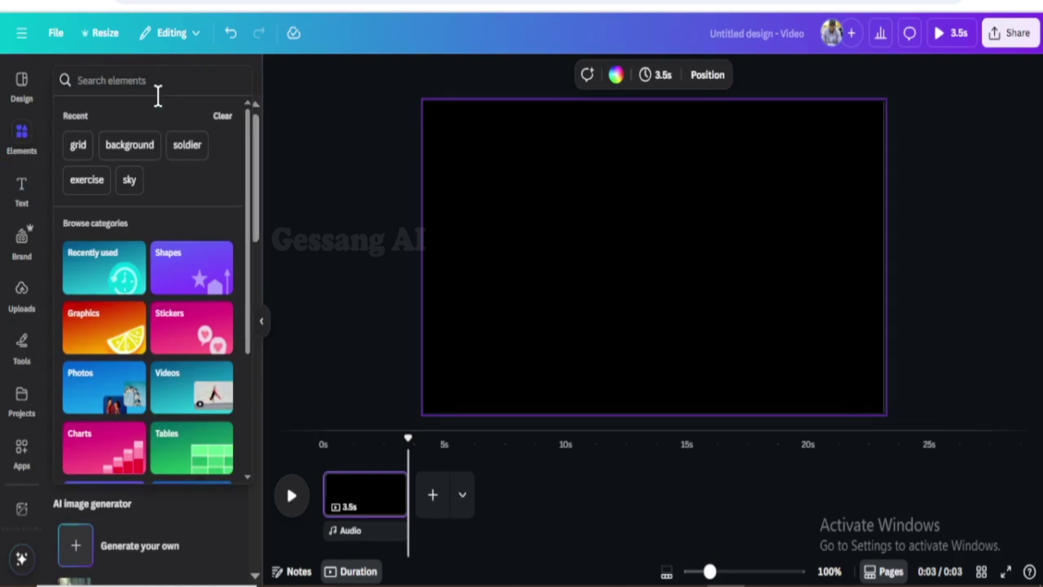
left_click(130, 146)
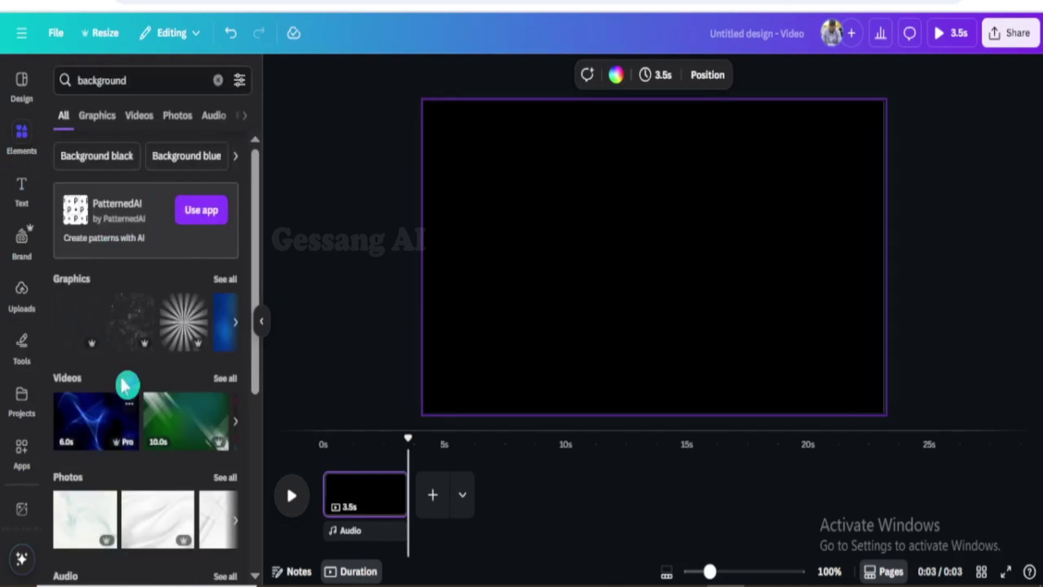
left_click(218, 81)
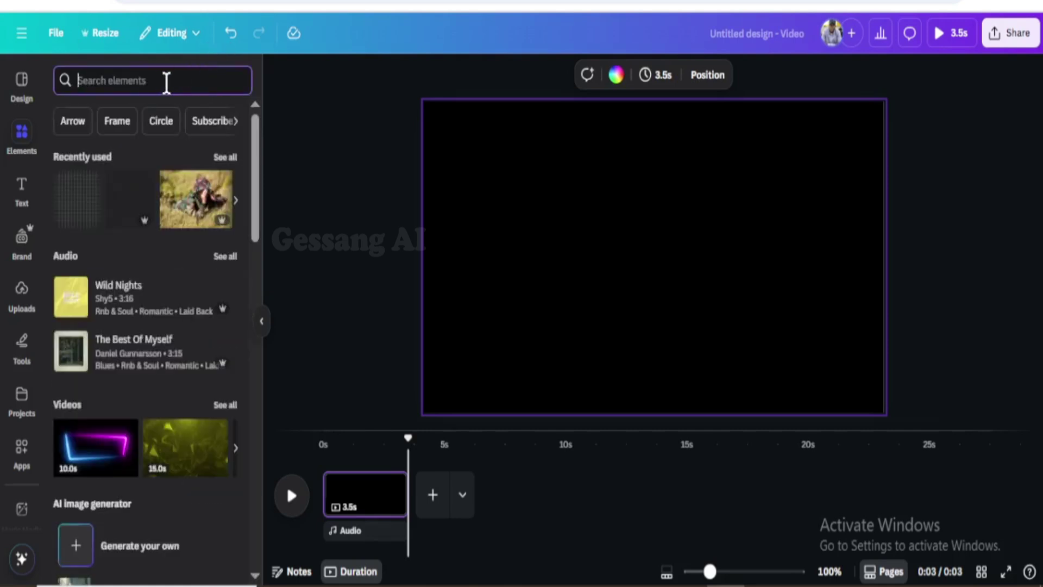
type("paper")
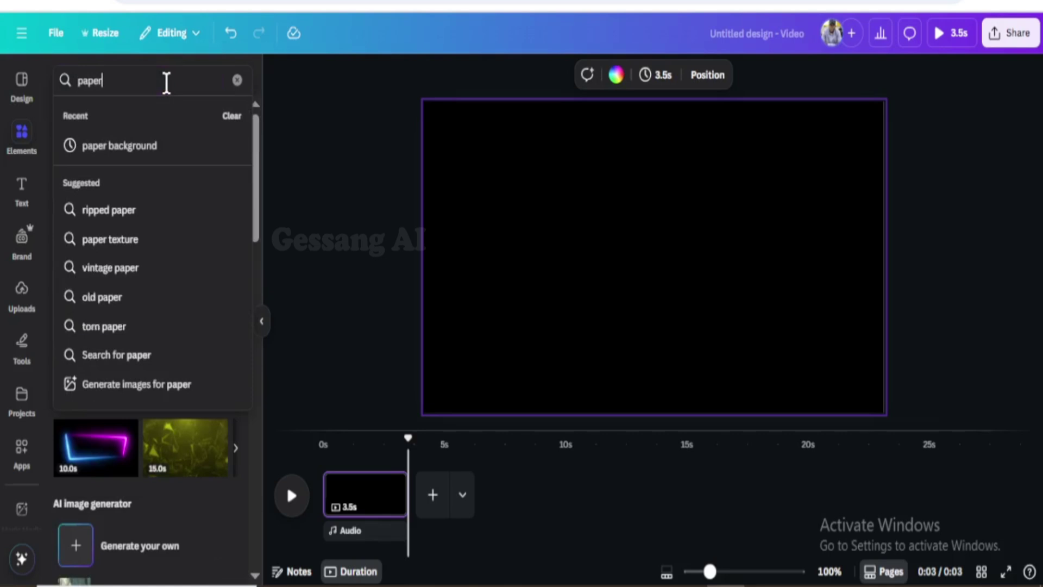
left_click(164, 147)
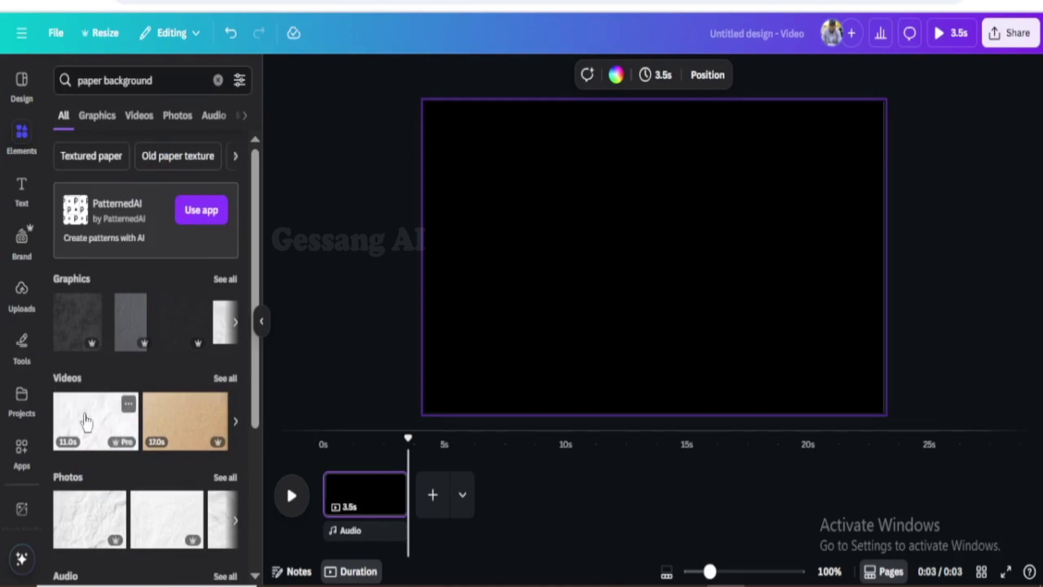
Step: Place the white crumpled-paper video from the results on the page, enlarged, and make it the page background
left_click(96, 435)
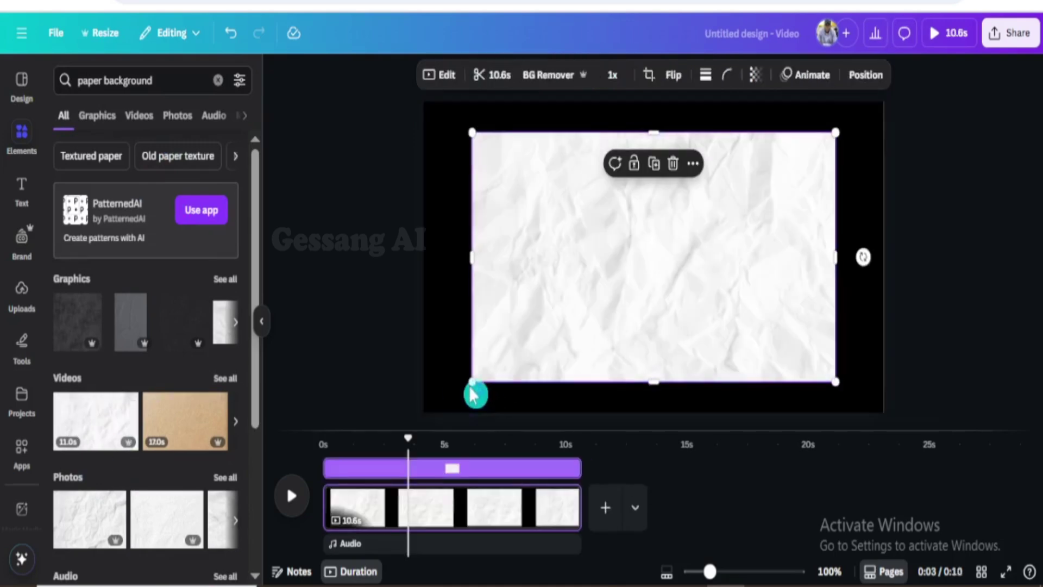
left_click_drag(468, 383, 422, 412)
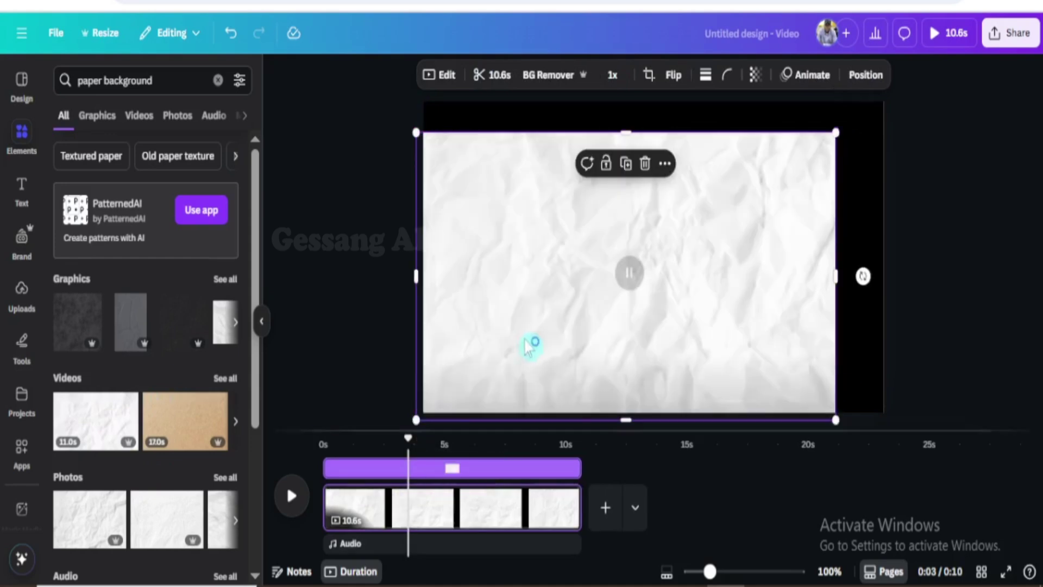
left_click_drag(531, 344, 564, 309)
right_click(731, 188)
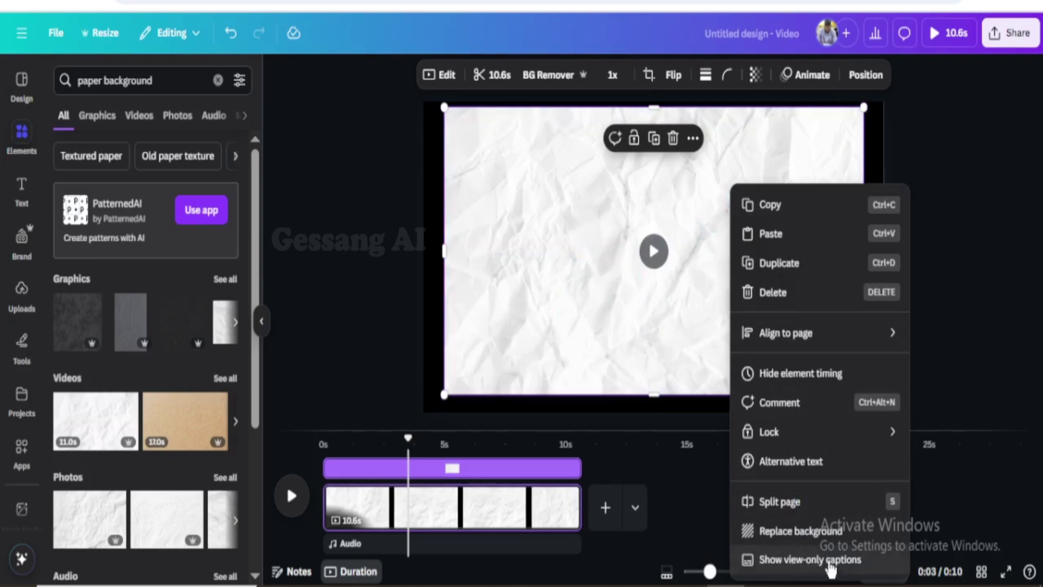
left_click(805, 533)
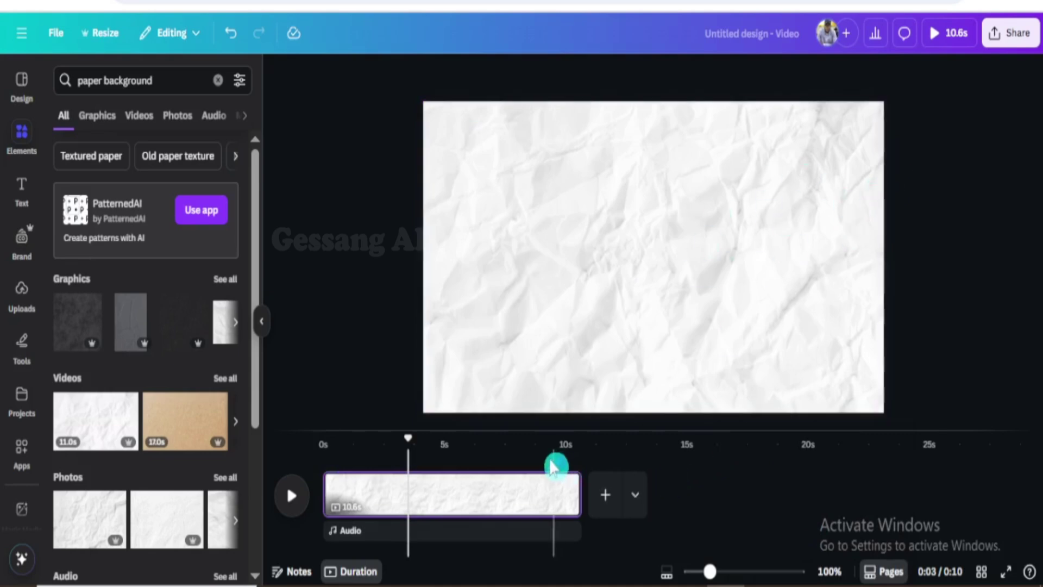
Step: Play the page from its start and delete the crumpled-paper background video
left_click_drag(409, 443, 323, 471)
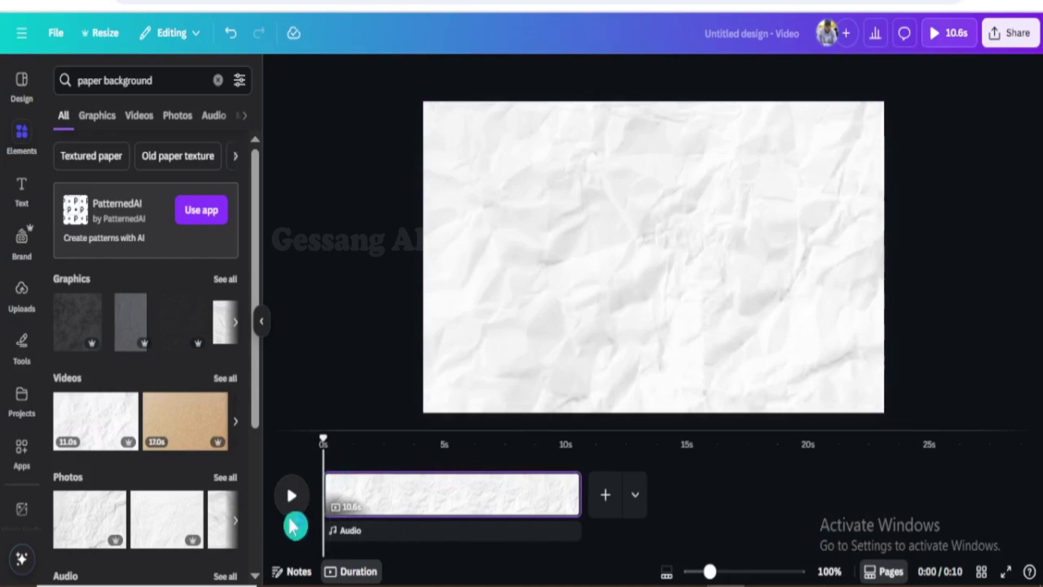
left_click(292, 495)
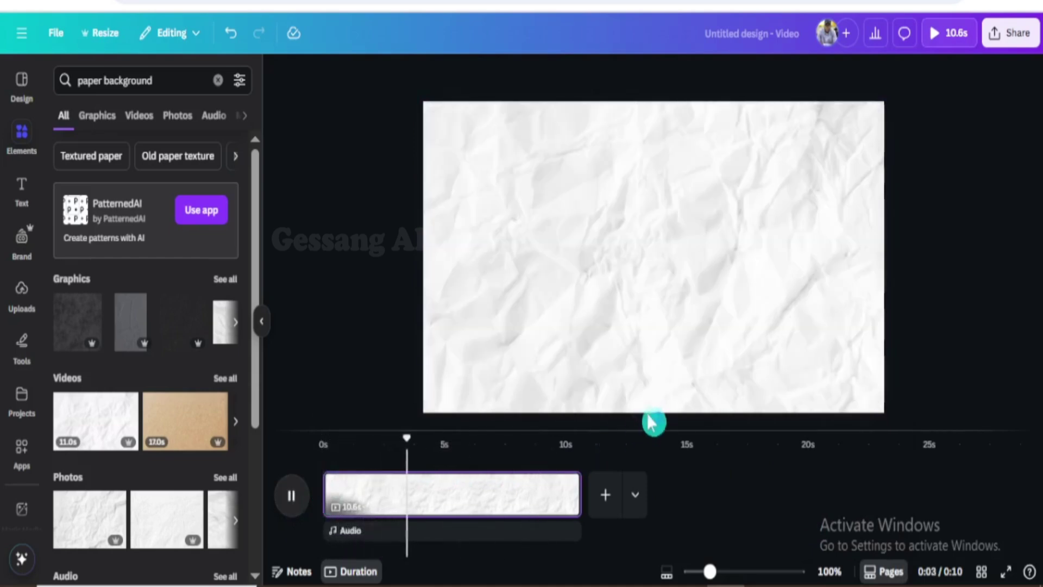
left_click(623, 304)
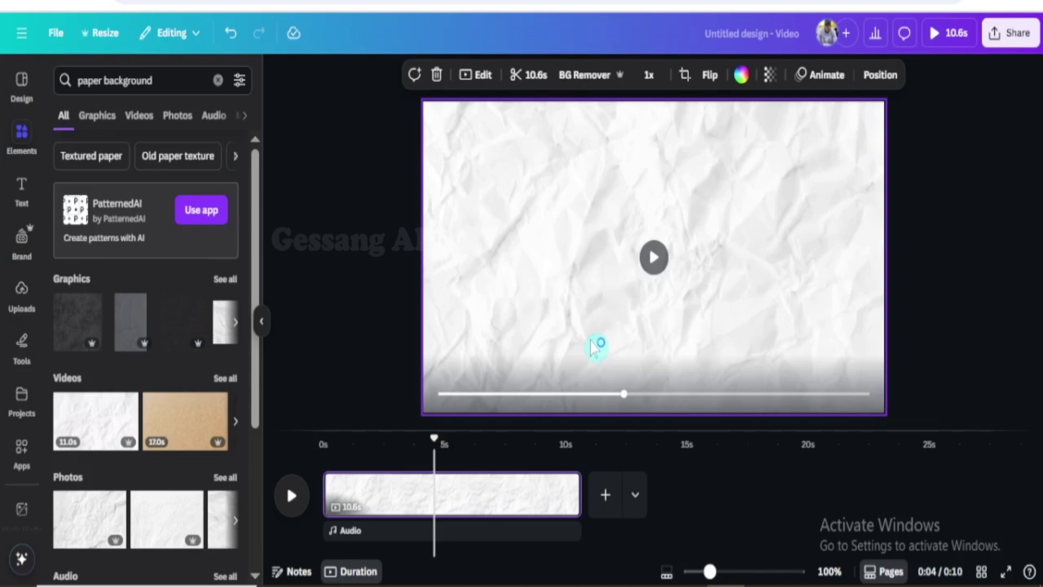
key("Delete")
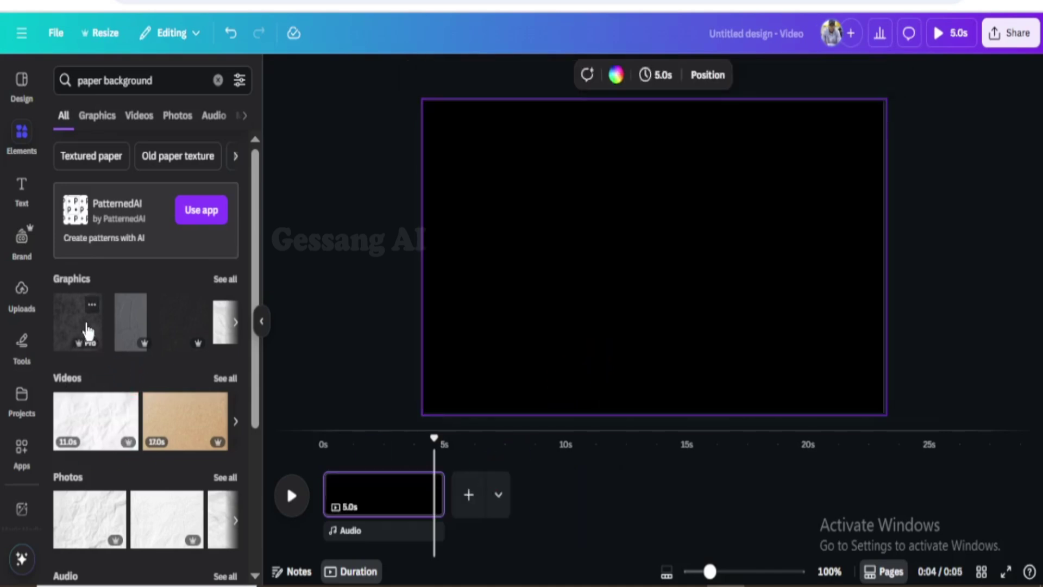
Step: Place the dark grunge paper graphic from the search results on the page, enlarge it, and make it the page background
left_click(99, 329)
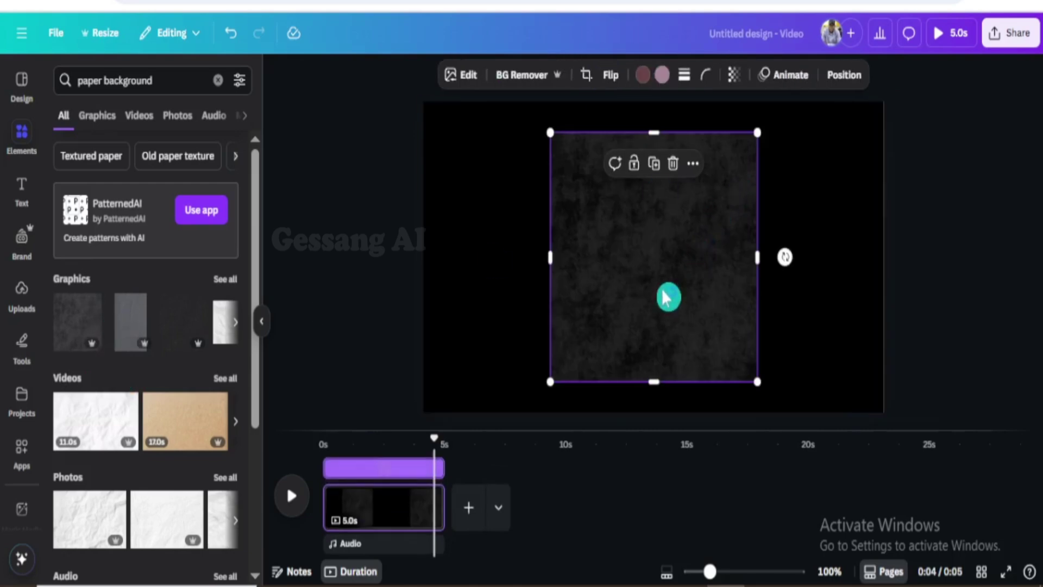
left_click_drag(549, 380, 456, 406)
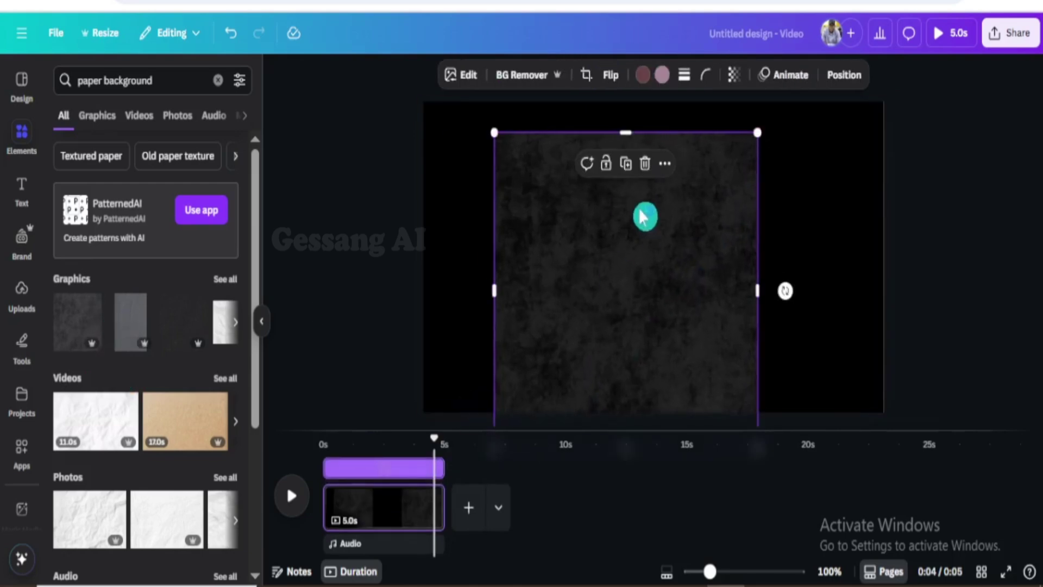
right_click(625, 201)
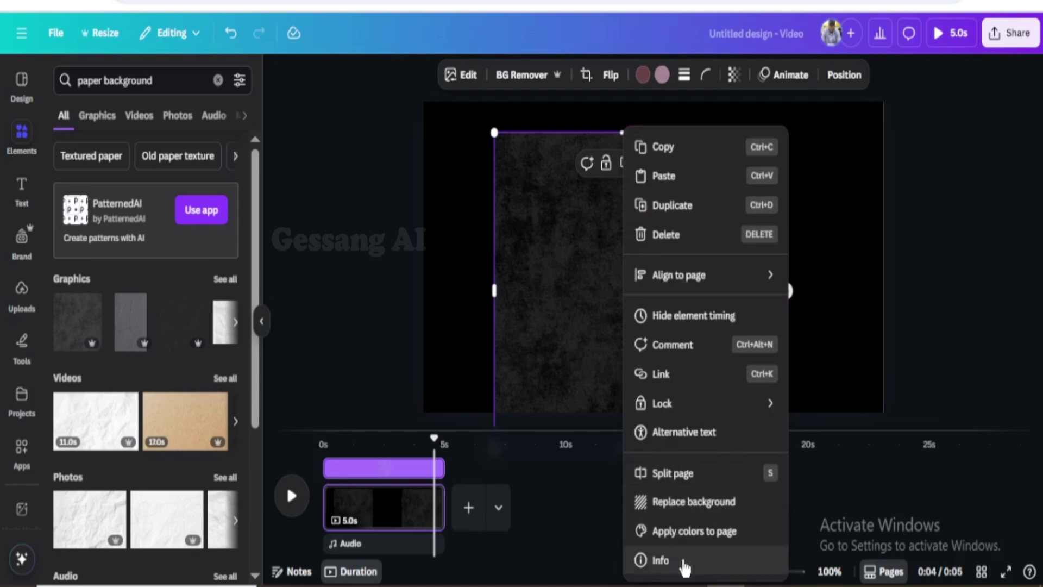
left_click(689, 503)
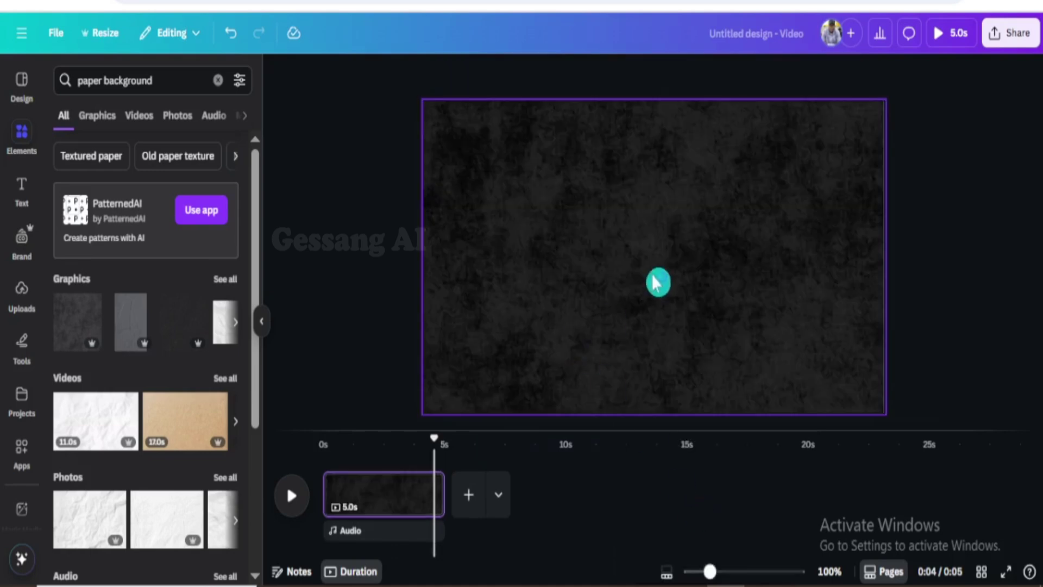
Step: Open the image adjustments for the dark paper background and set temperature to 10 and brightness to -55
left_click(630, 273)
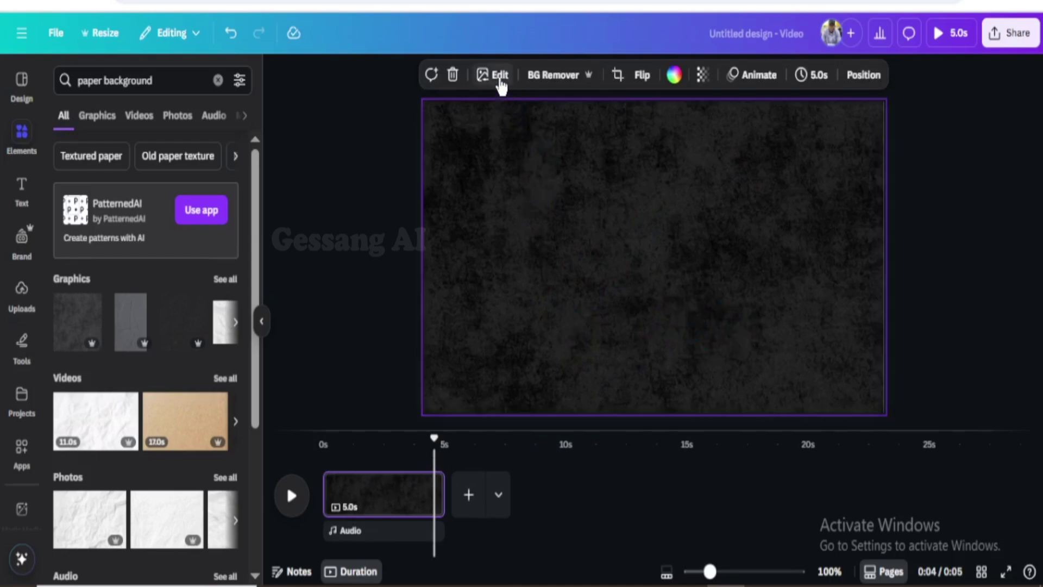
left_click(499, 76)
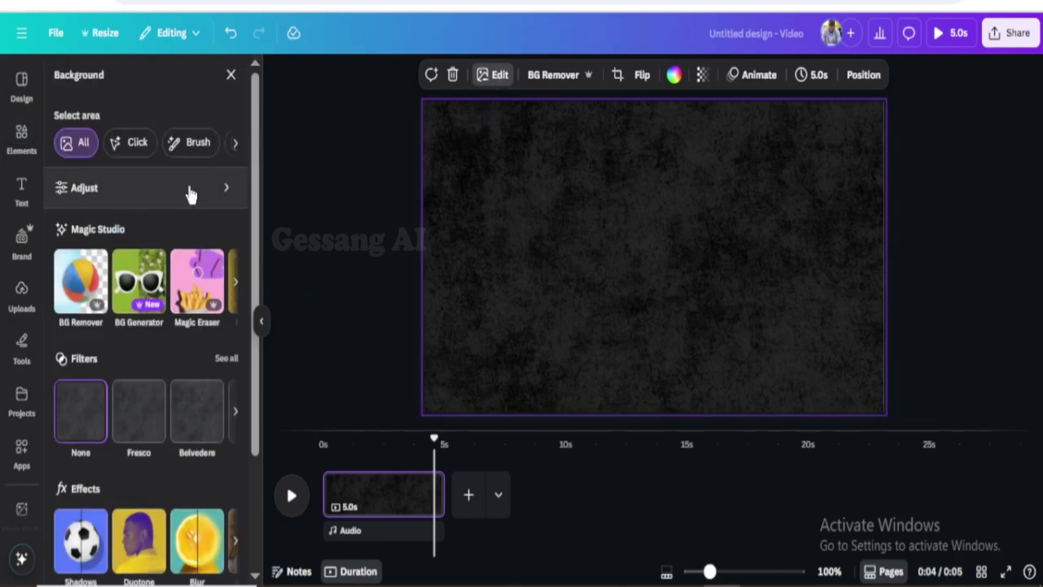
left_click(219, 197)
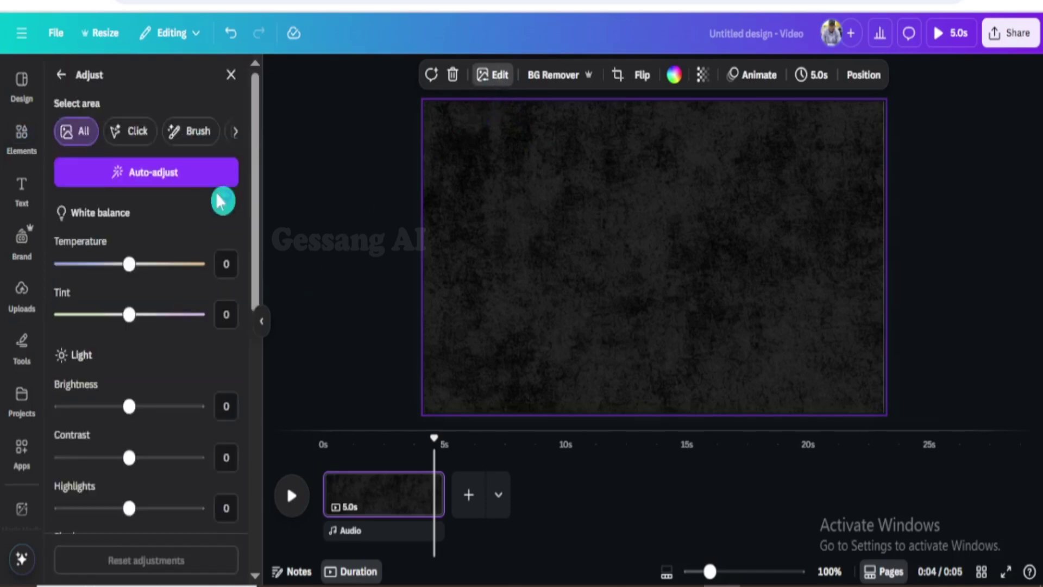
mouse_move(136, 274)
left_mouse_down()
mouse_move(190, 275)
mouse_move(98, 278)
mouse_move(137, 275)
left_mouse_up()
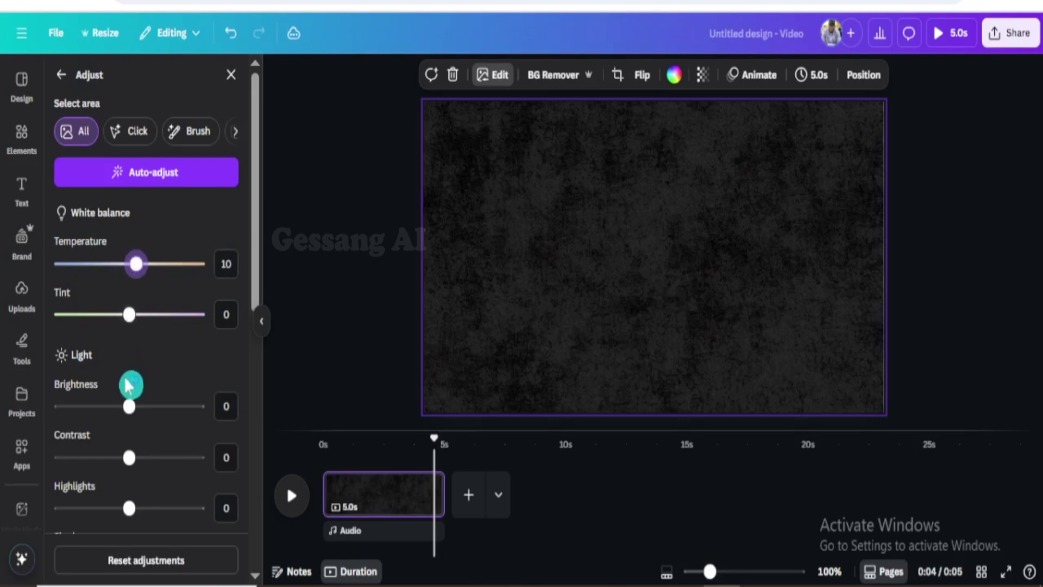
left_click_drag(128, 406, 92, 412)
Step: Set the background's vibrance to 100, saturation to 22 and vignette to 100
scroll(107, 454, "down", 2)
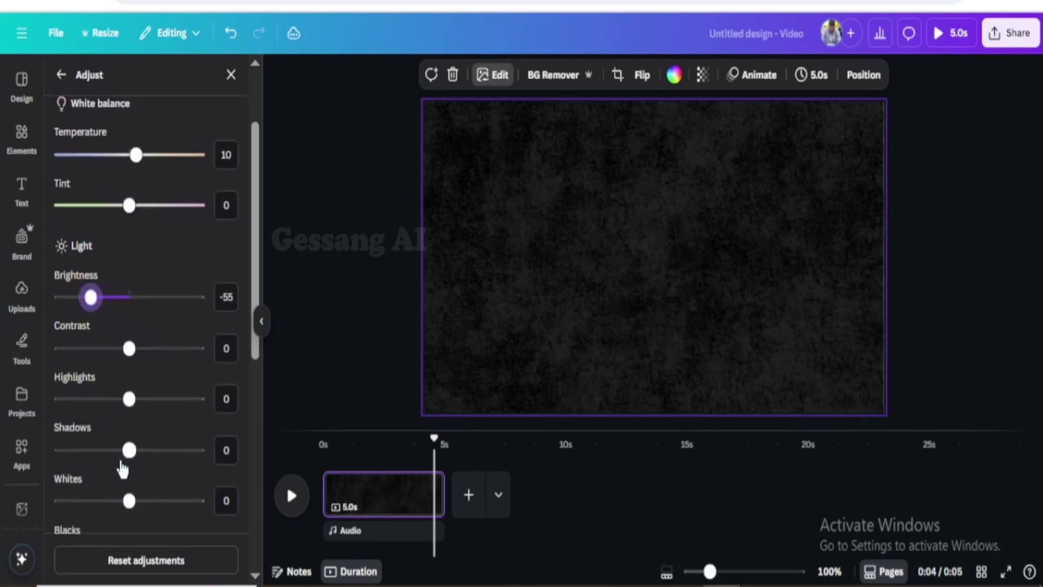
scroll(130, 354, "down", 5)
left_click_drag(129, 506, 203, 523)
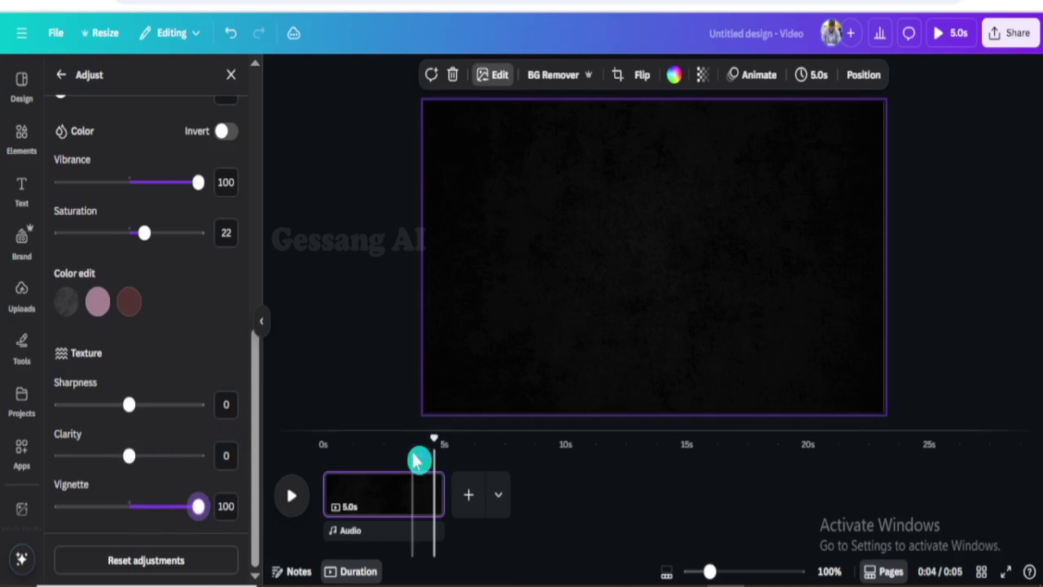
left_click(526, 357)
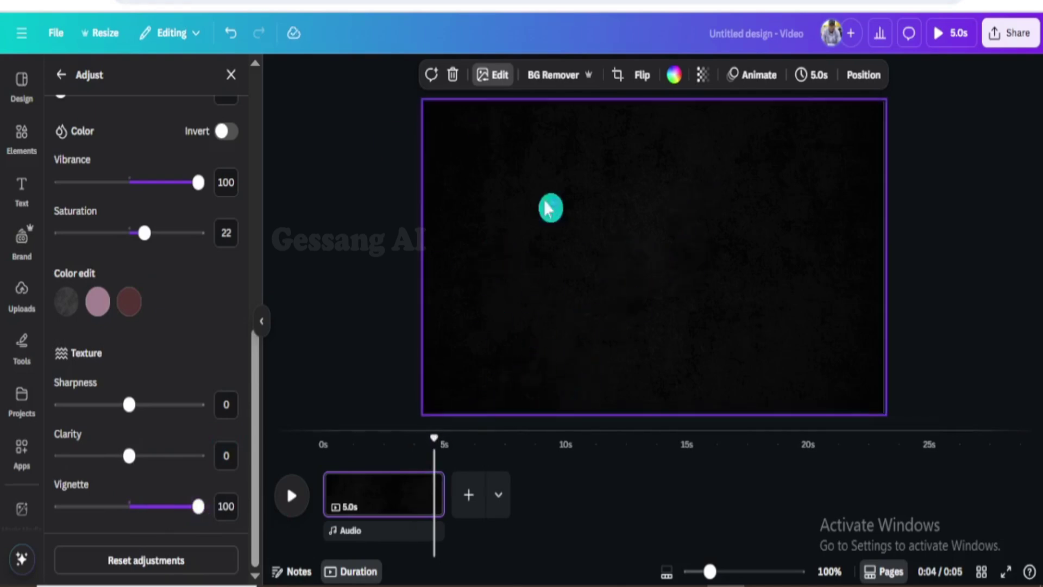
right_click(575, 186)
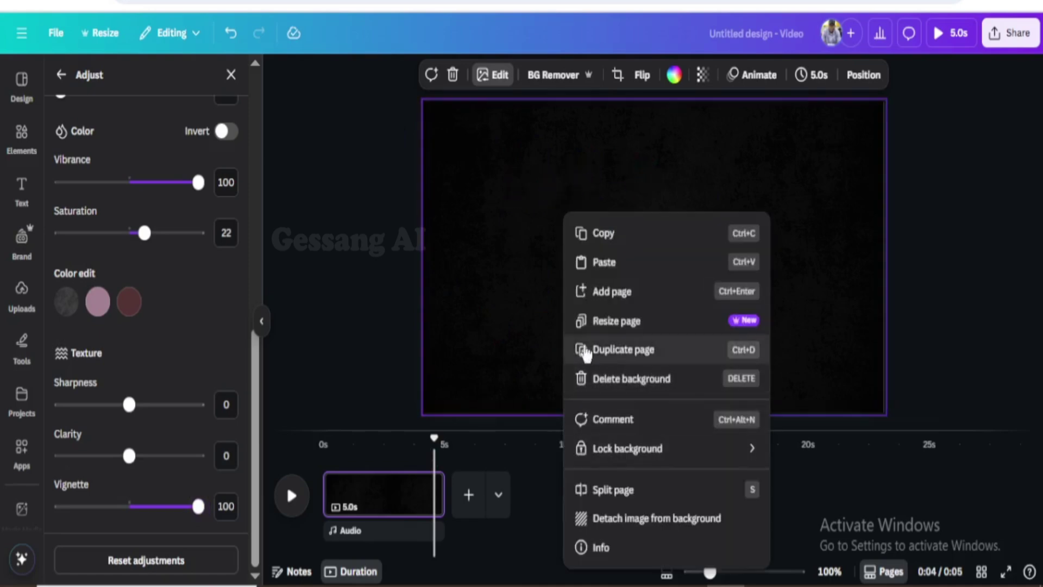
left_click(398, 502)
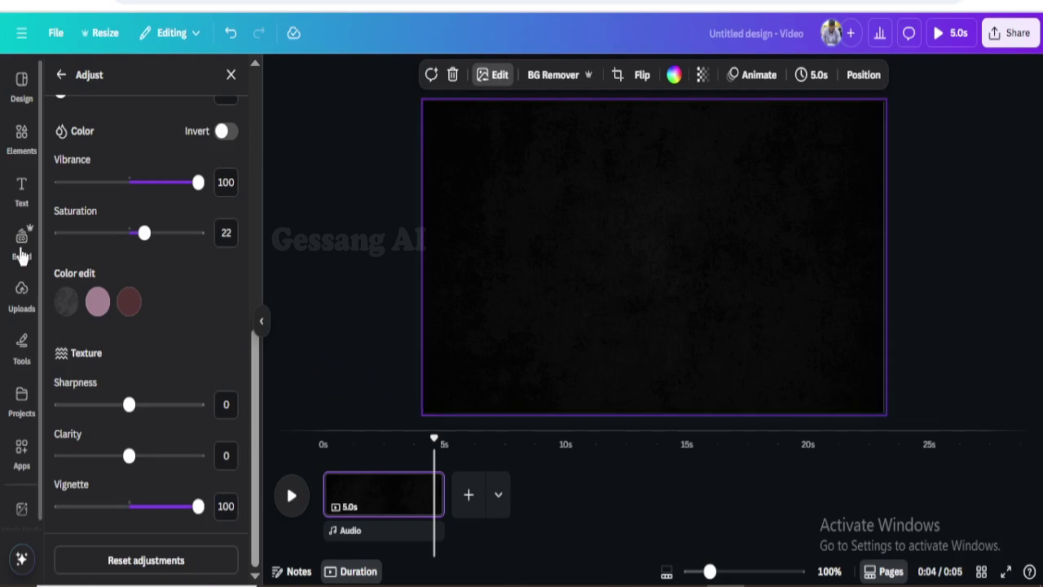
Step: Search the elements for "soldier" and limit the results to photos
left_click(21, 138)
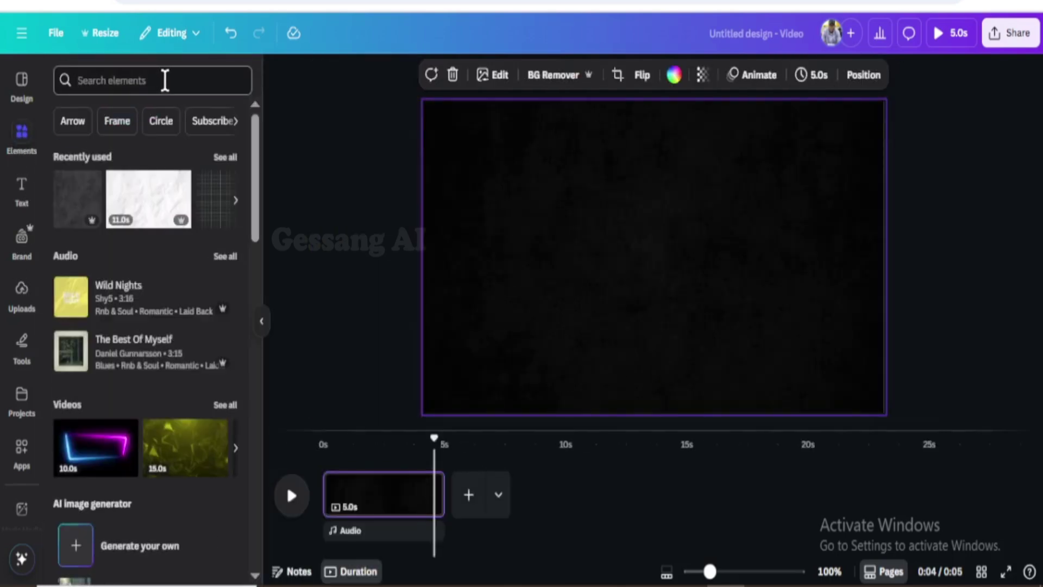
left_click(165, 80)
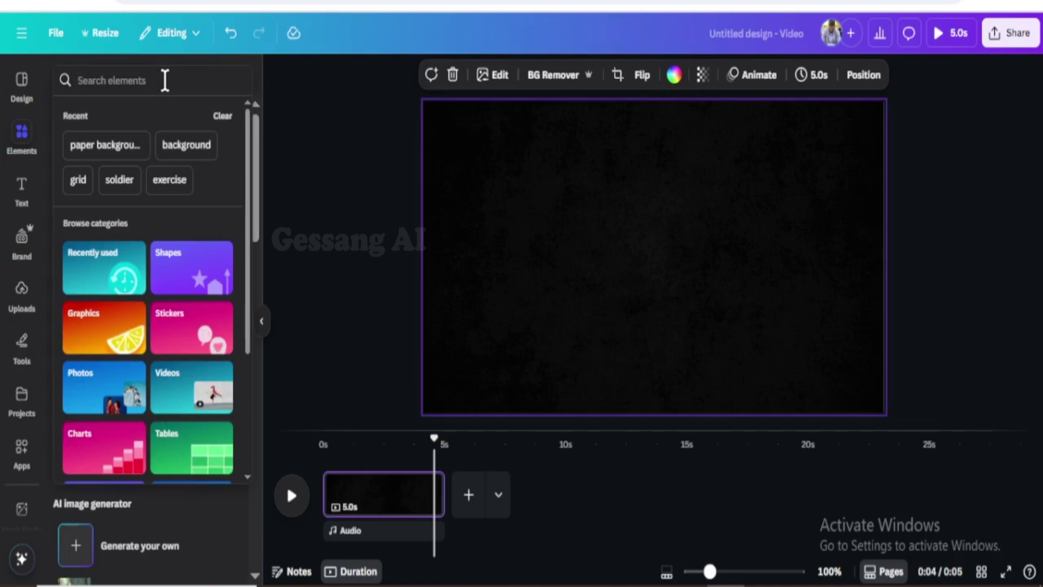
type("sold")
left_click(153, 140)
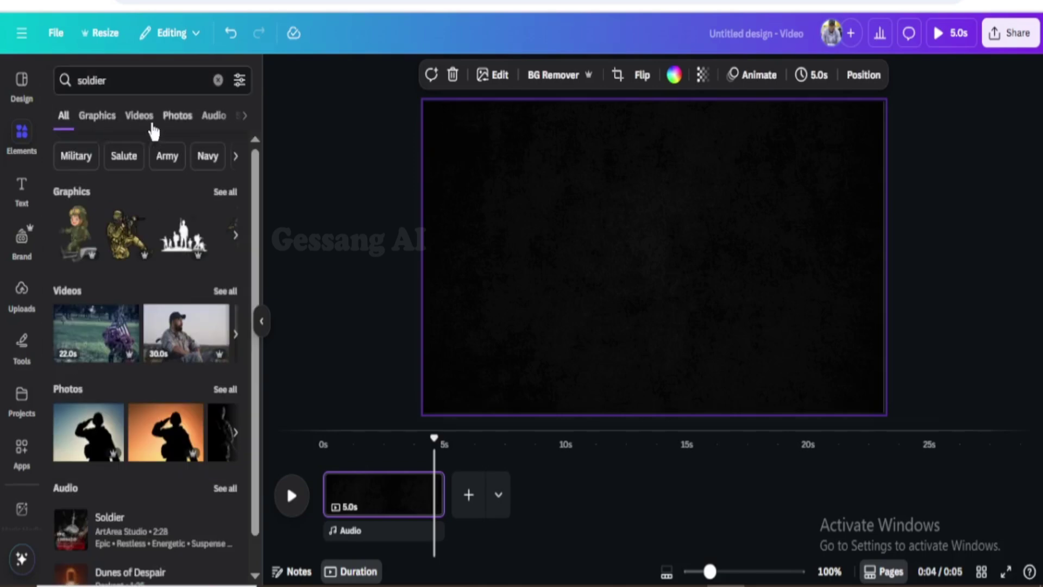
left_click(179, 122)
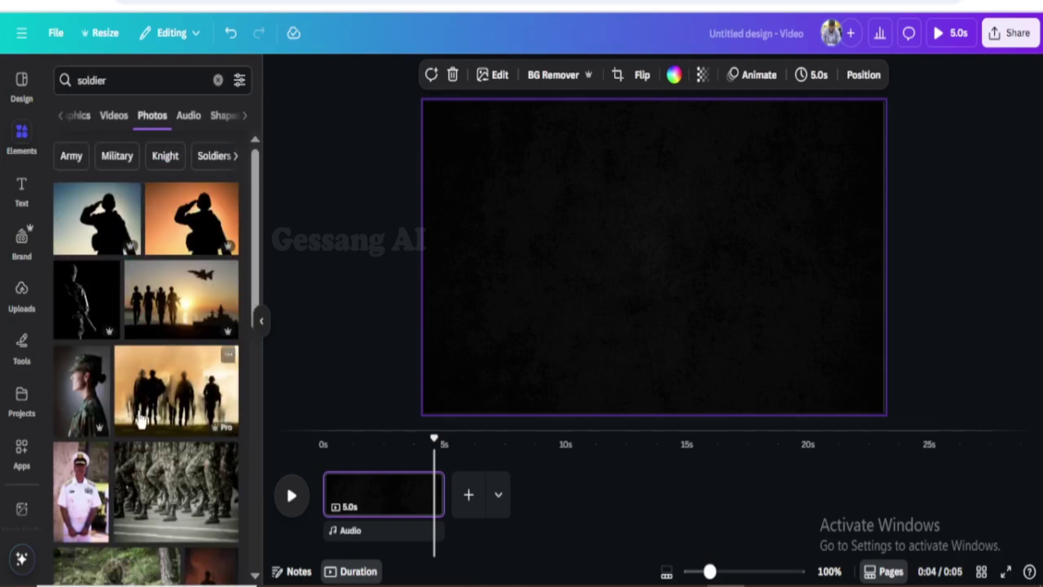
Step: Add the photo of the kneeling soldier with a German shepherd and enlarge it to cover the page
scroll(160, 269, "down", 3)
left_click(161, 268)
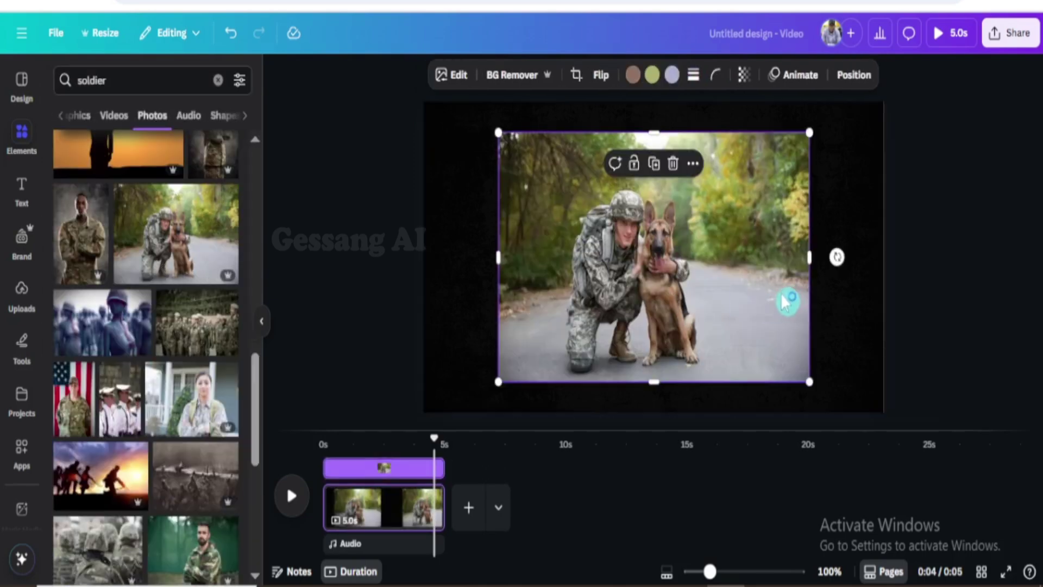
left_click_drag(725, 231, 654, 202)
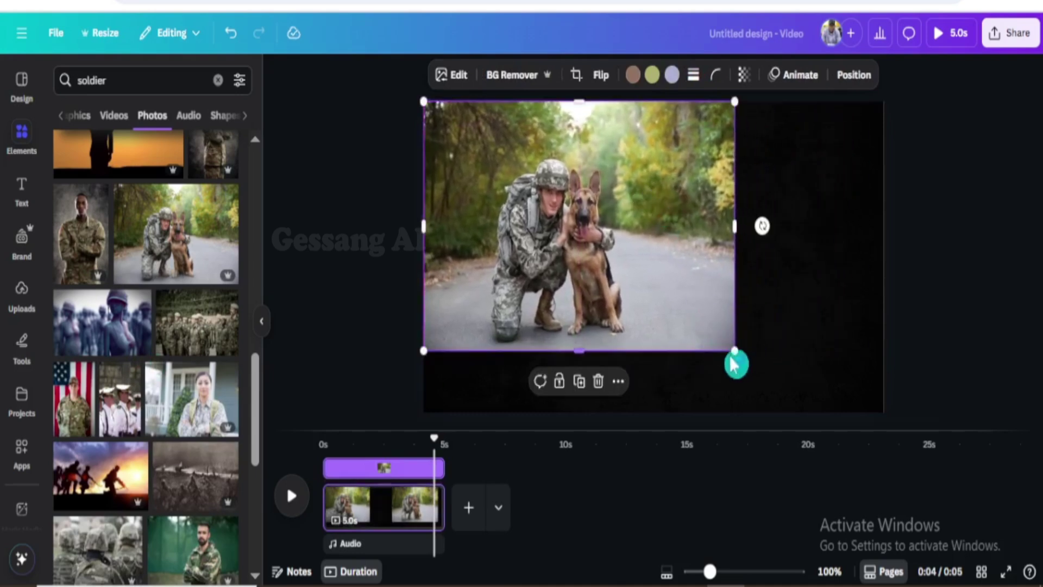
left_click_drag(736, 351, 880, 420)
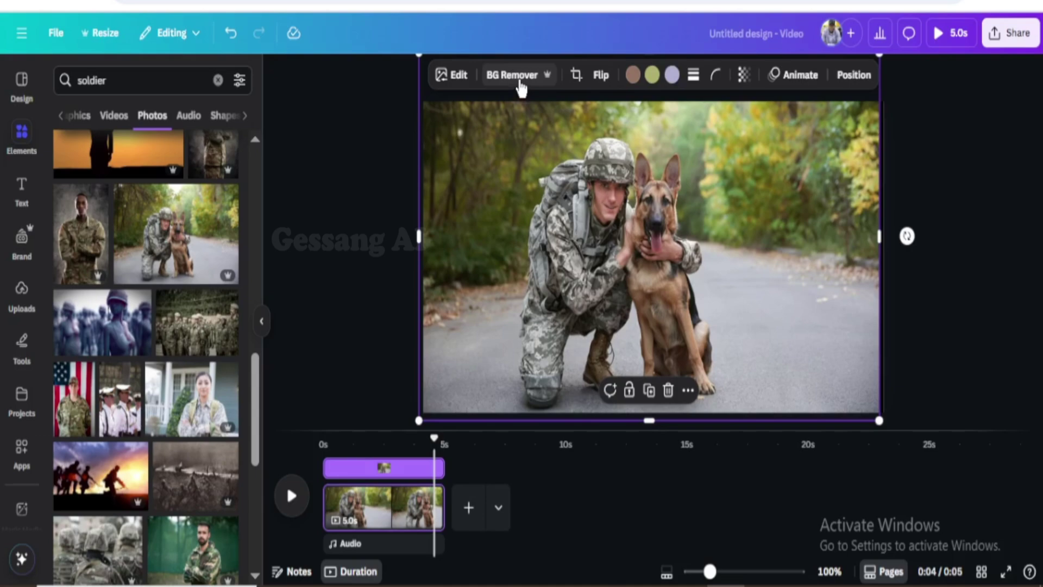
Step: Try removing the background of the soldier-and-dog photo and shifting the cutout, and undo both changes
key("ctrl+plus")
key("ctrl+plus")
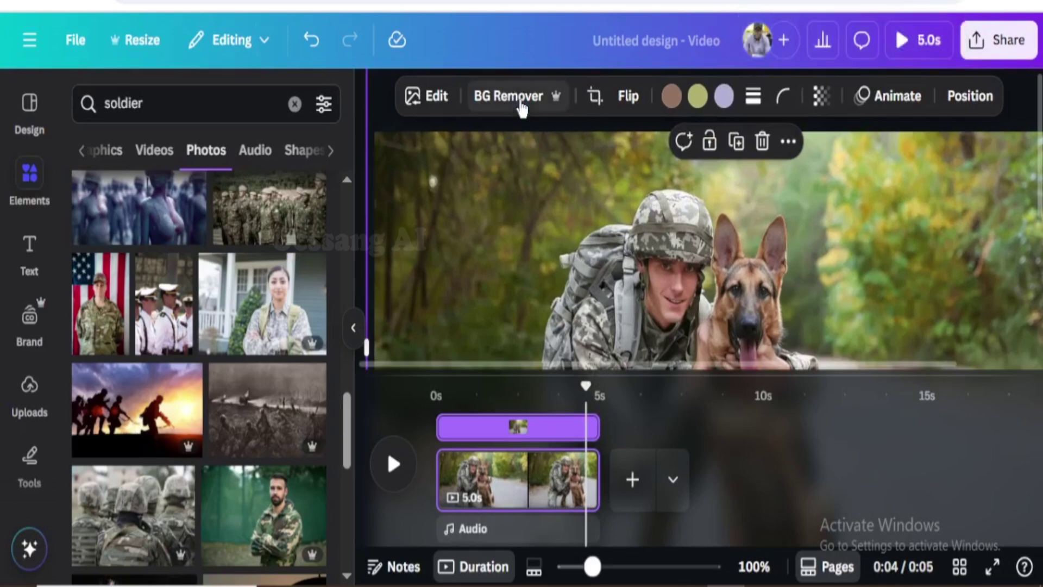
left_click(520, 103)
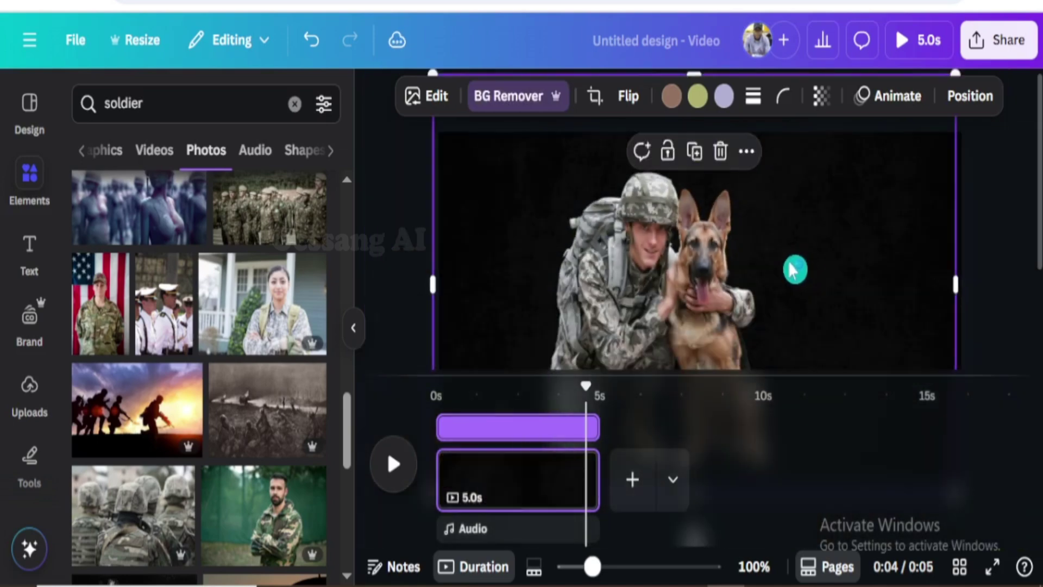
key("ctrl+minus")
key("ctrl+minus")
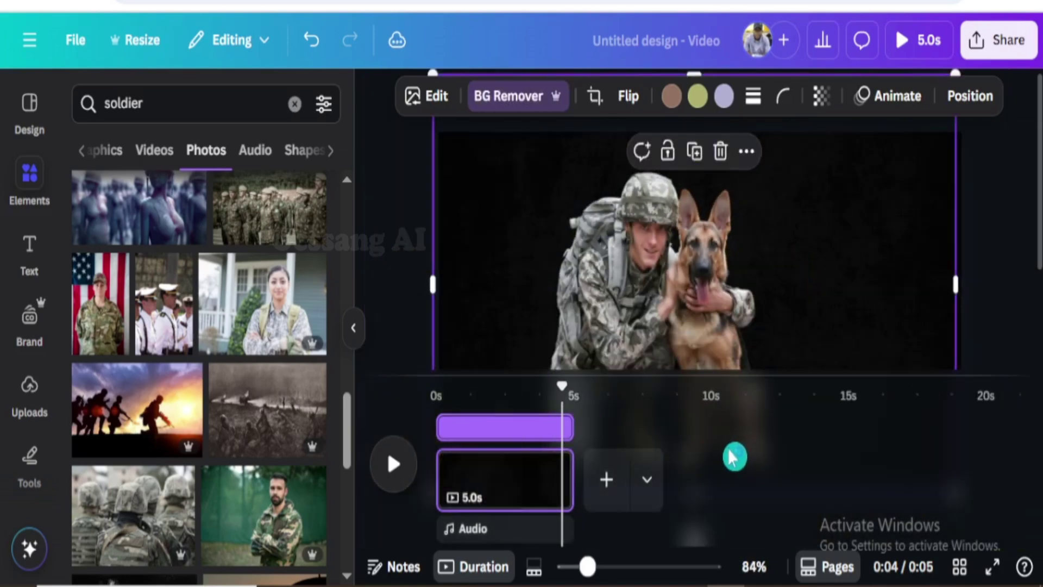
left_click(635, 273)
mouse_move(635, 272)
left_mouse_down()
mouse_move(731, 236)
mouse_move(707, 265)
mouse_move(638, 251)
mouse_move(617, 263)
mouse_move(620, 275)
mouse_move(633, 270)
left_mouse_up()
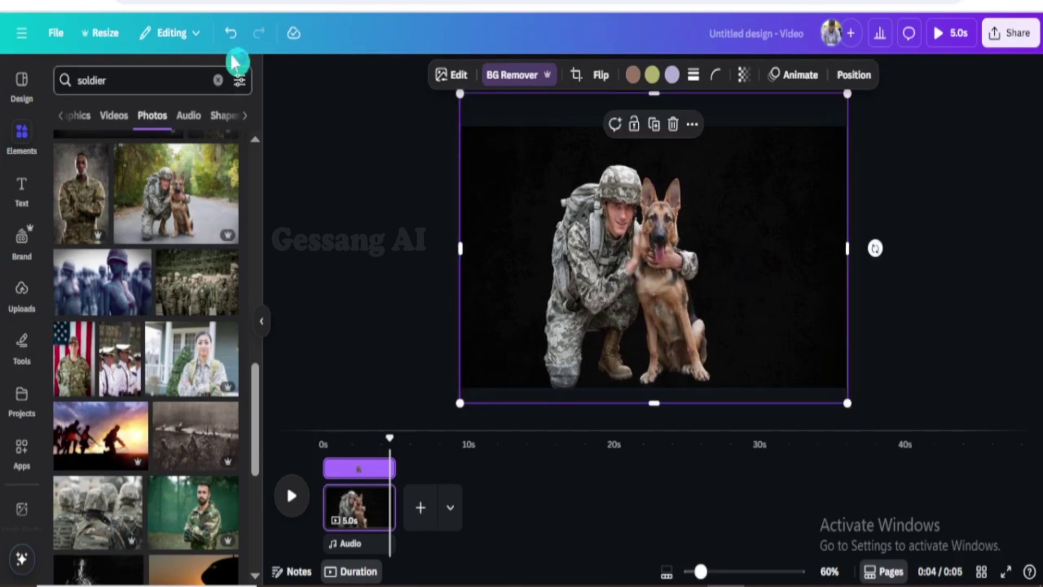
left_click(230, 33)
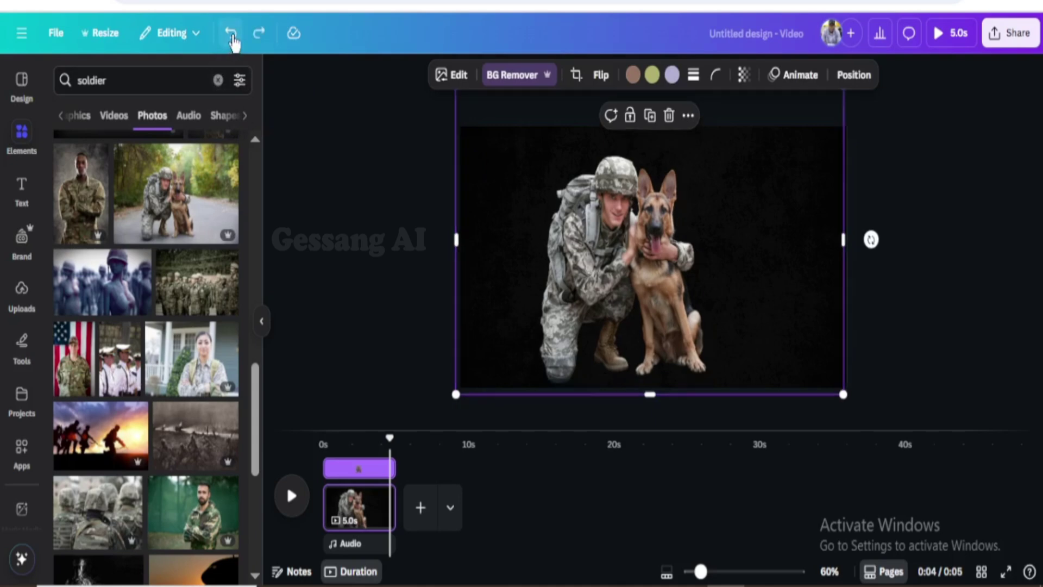
left_click(233, 34)
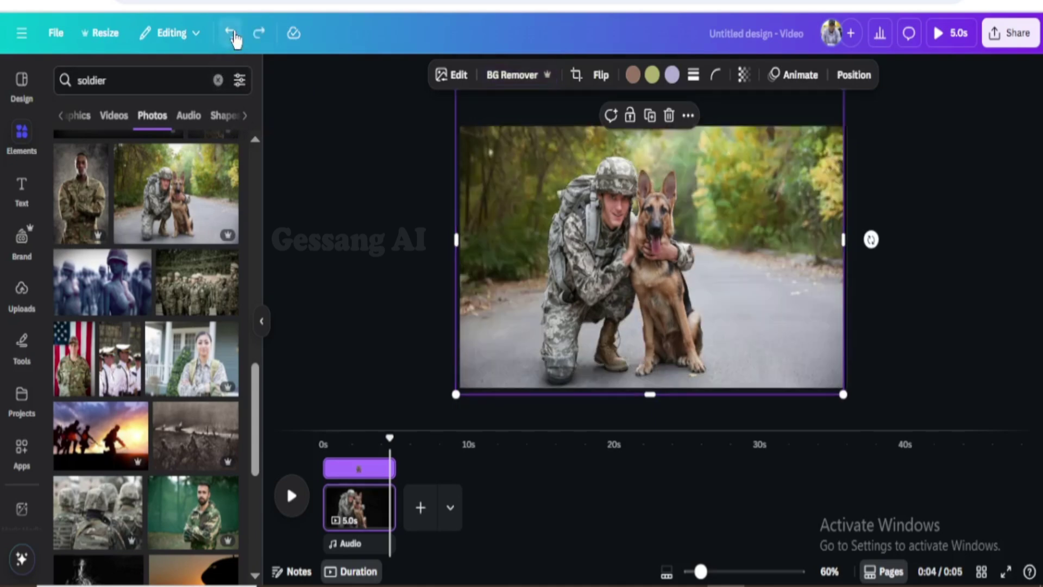
Step: Use Magic Grab on the photo to separate the soldier and the dog from their surroundings
left_click(460, 76)
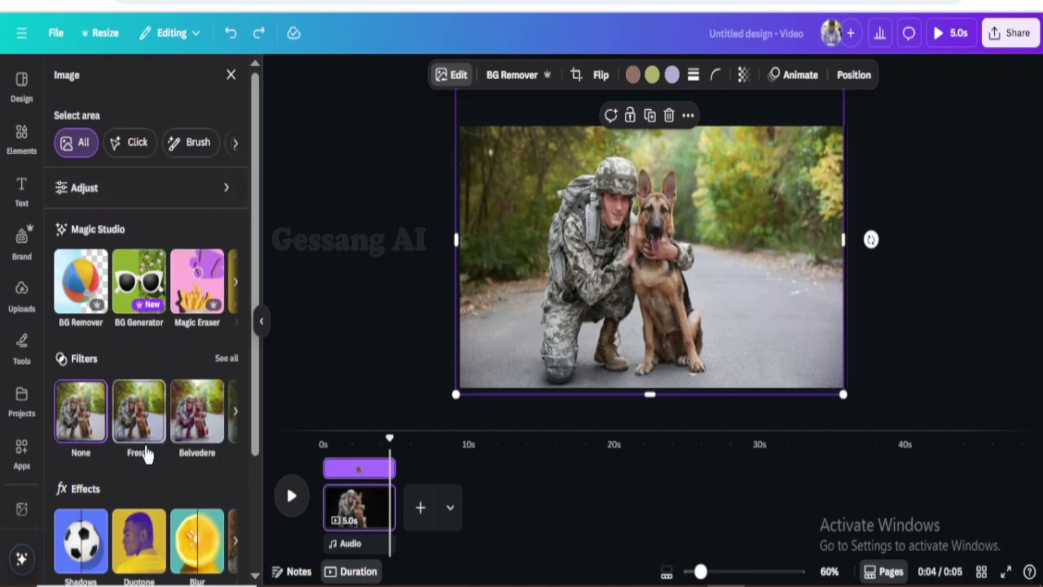
left_click(237, 288)
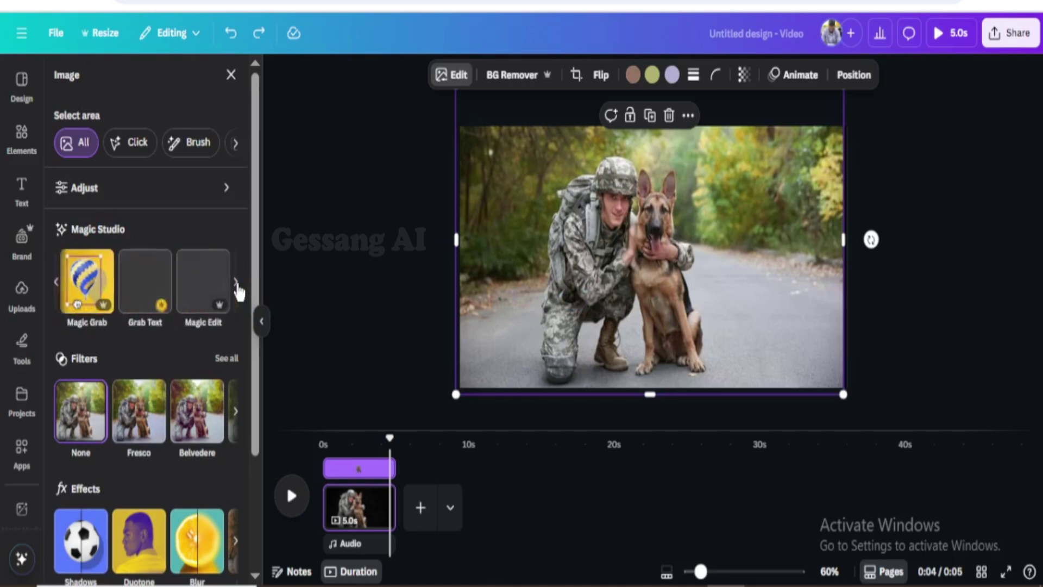
left_click(102, 280)
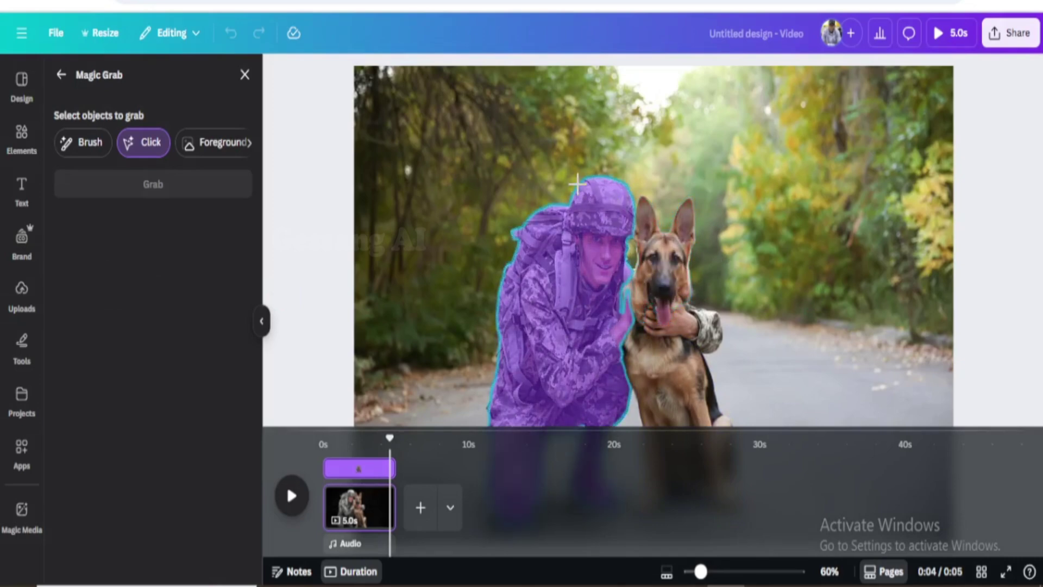
left_click_drag(562, 167, 794, 426)
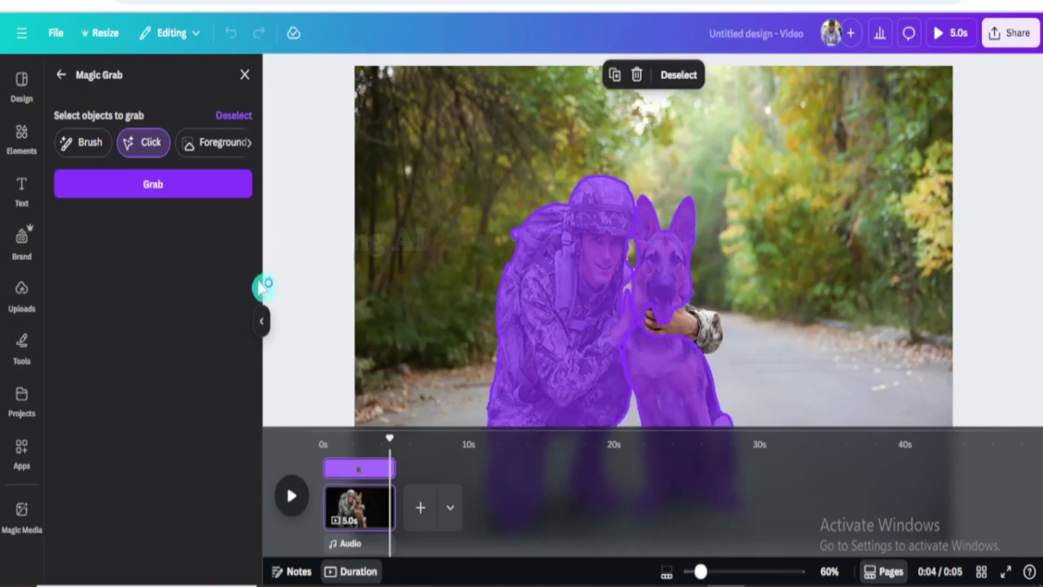
left_click(158, 191)
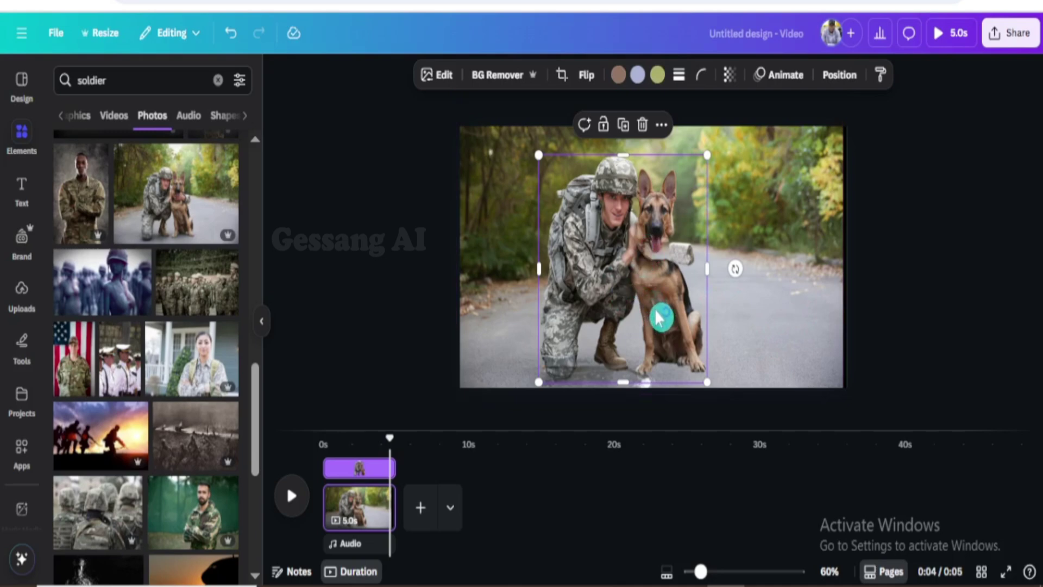
Step: Move the grabbed soldier-and-dog cutout over the photo and undo the last move
left_click_drag(629, 288, 667, 297)
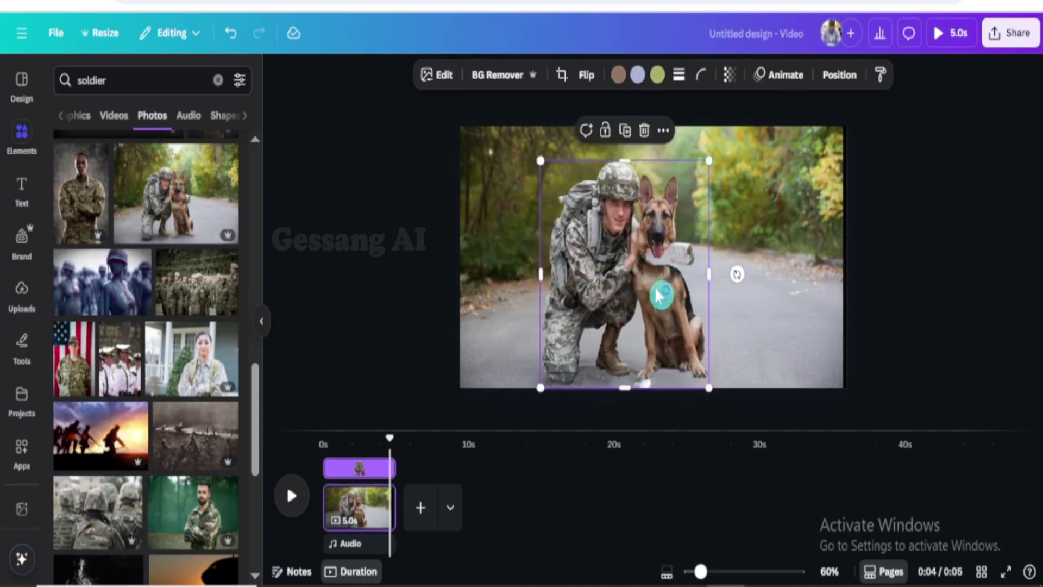
mouse_move(659, 296)
left_mouse_down()
mouse_move(706, 279)
mouse_move(653, 296)
mouse_move(650, 307)
mouse_move(659, 293)
mouse_move(677, 516)
mouse_move(651, 286)
mouse_move(642, 302)
left_mouse_up()
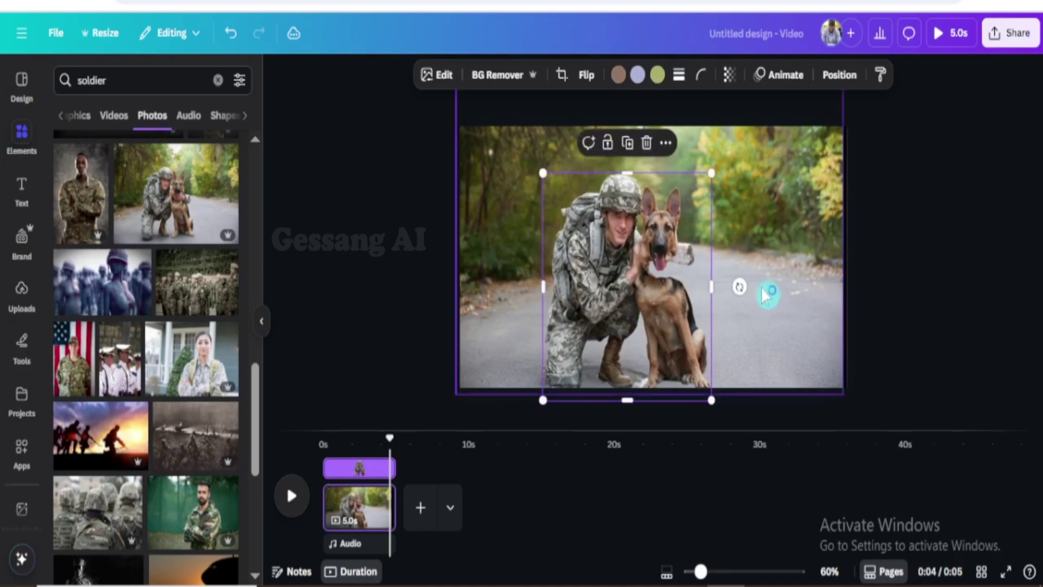
left_click(769, 318)
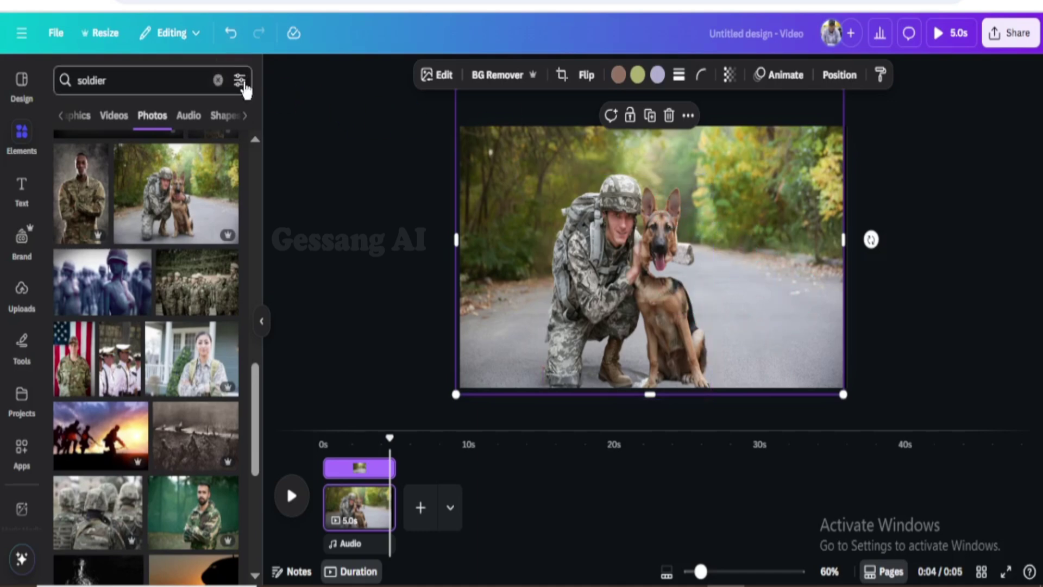
left_click(231, 34)
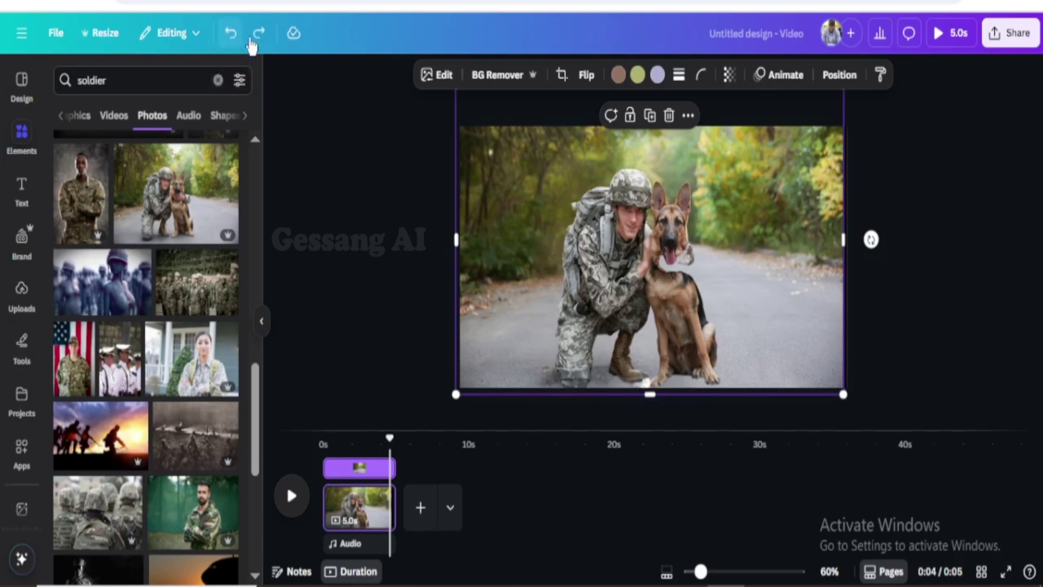
Step: Undo the cutout moves and the Magic Grab, restoring the whole soldier-and-dog photo at its enlarged size
left_click_drag(673, 256, 679, 257)
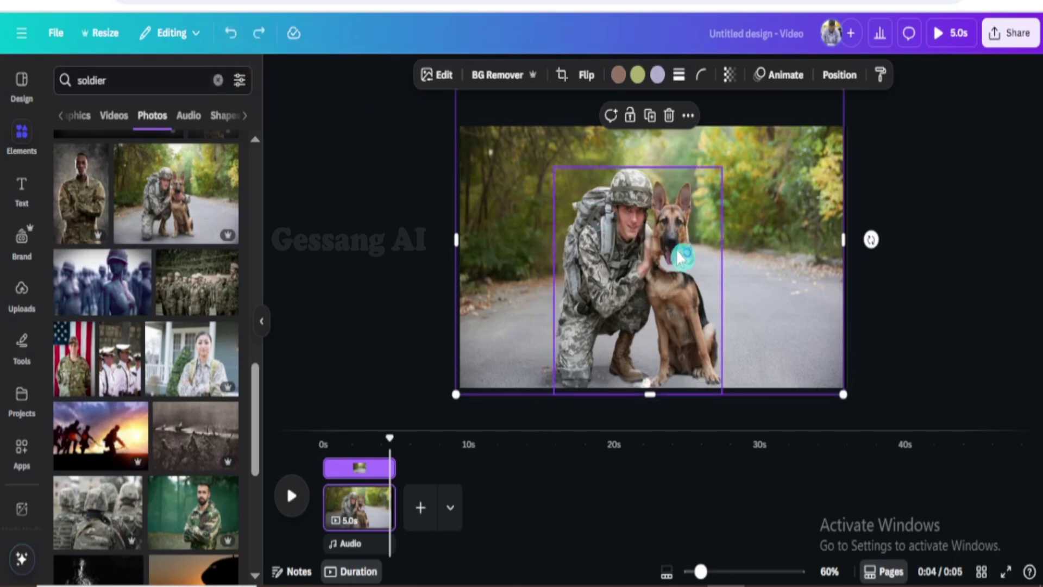
key("ctrl+z")
key("ctrl+z")
key("ctrl+z")
key("ctrl+z")
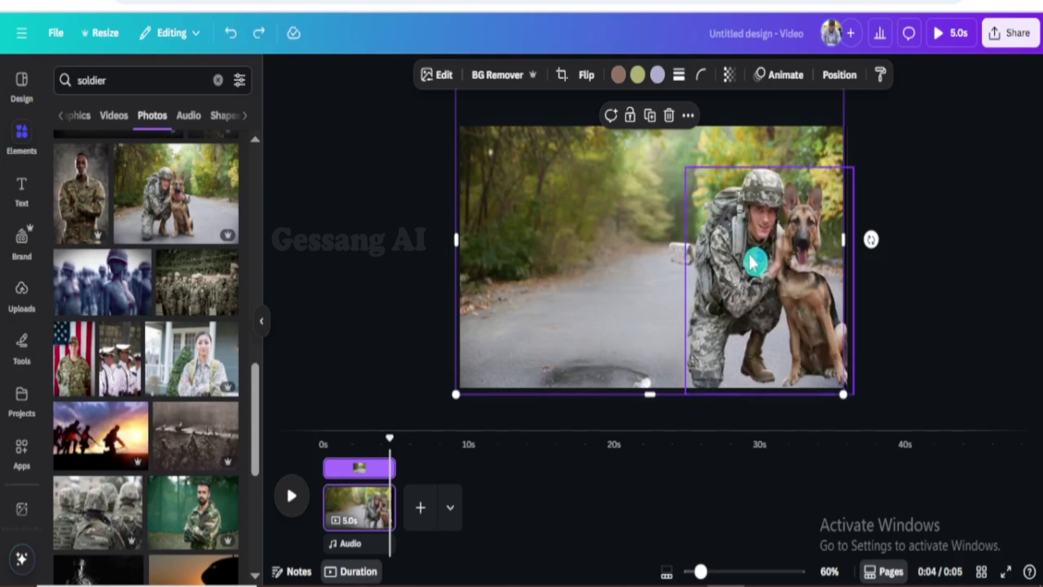
key("ctrl+z")
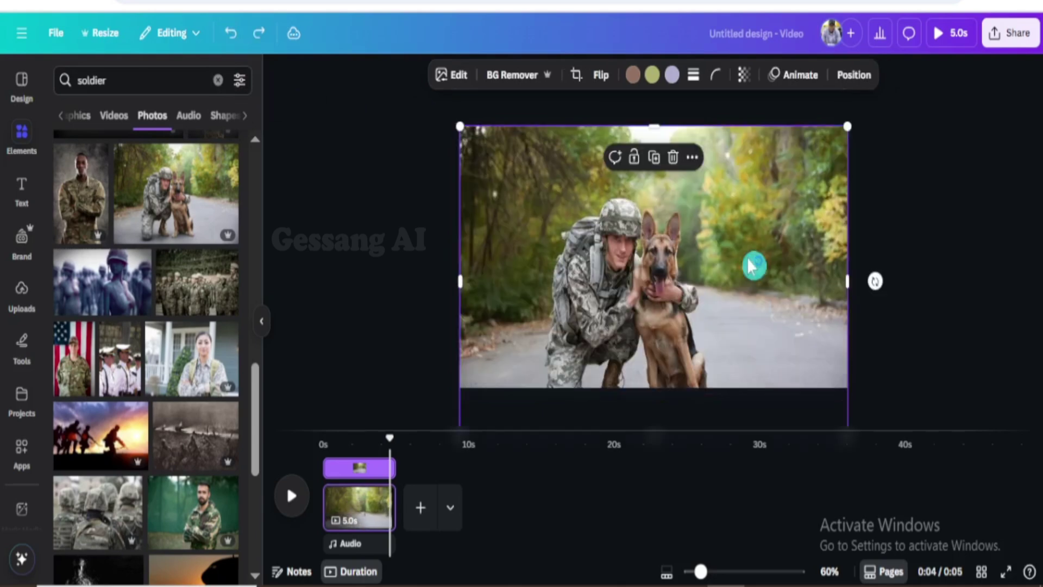
key("ctrl+z")
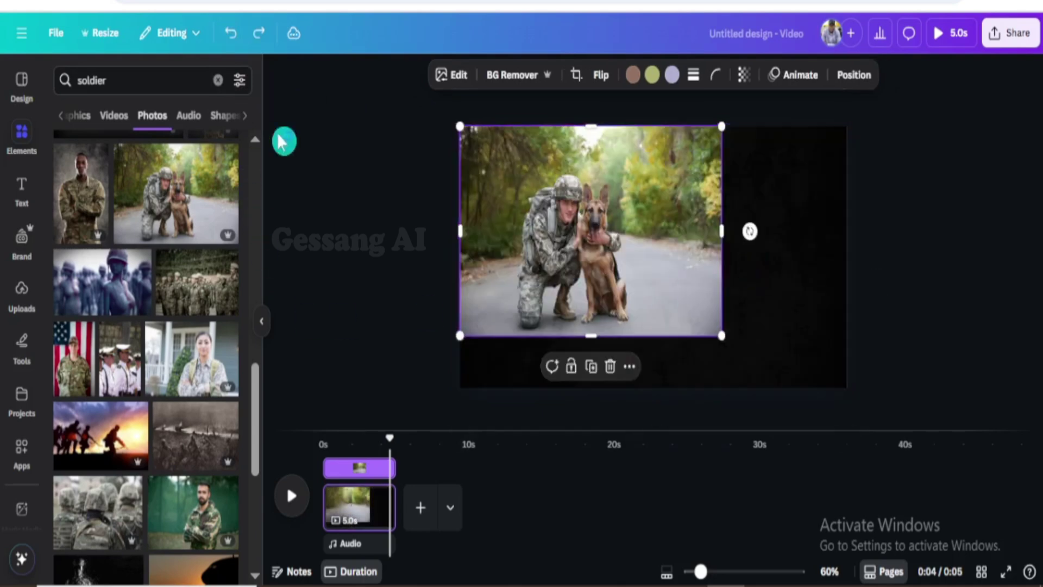
left_click(258, 37)
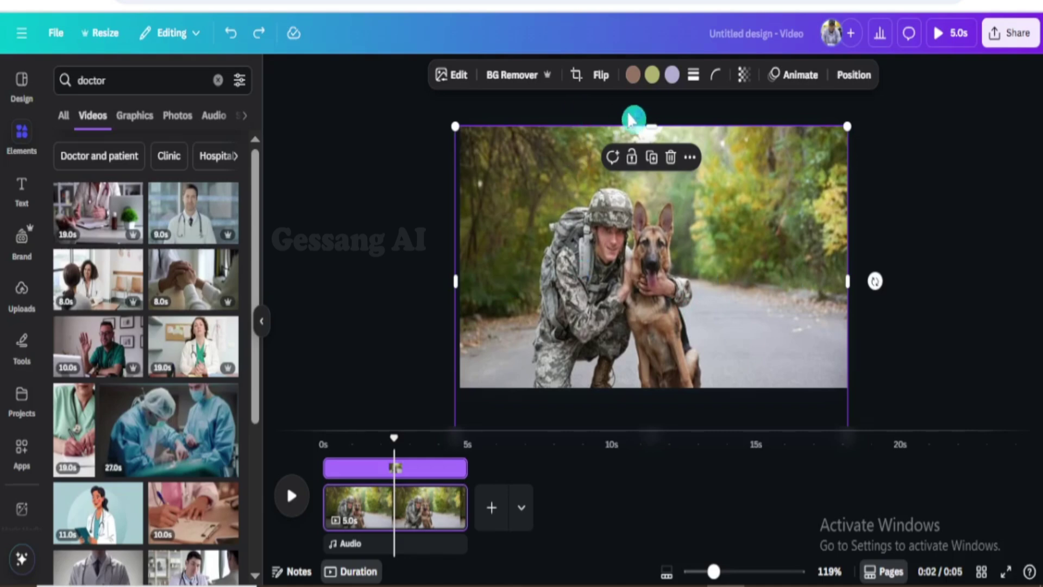
Step: Try flipping the soldier-and-dog photo horizontally and vertically, and flip it back both ways
left_click(608, 82)
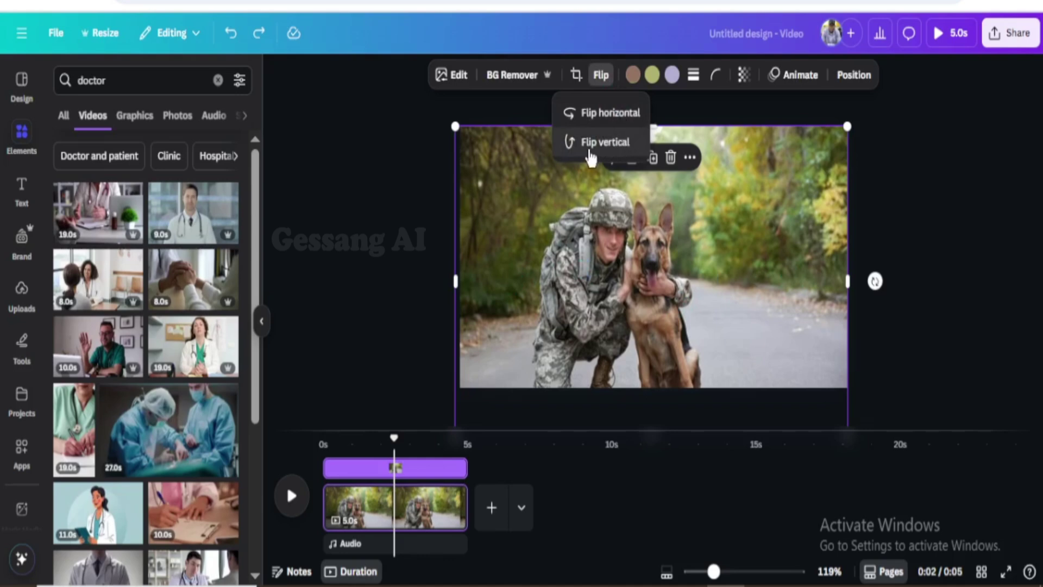
left_click(622, 115)
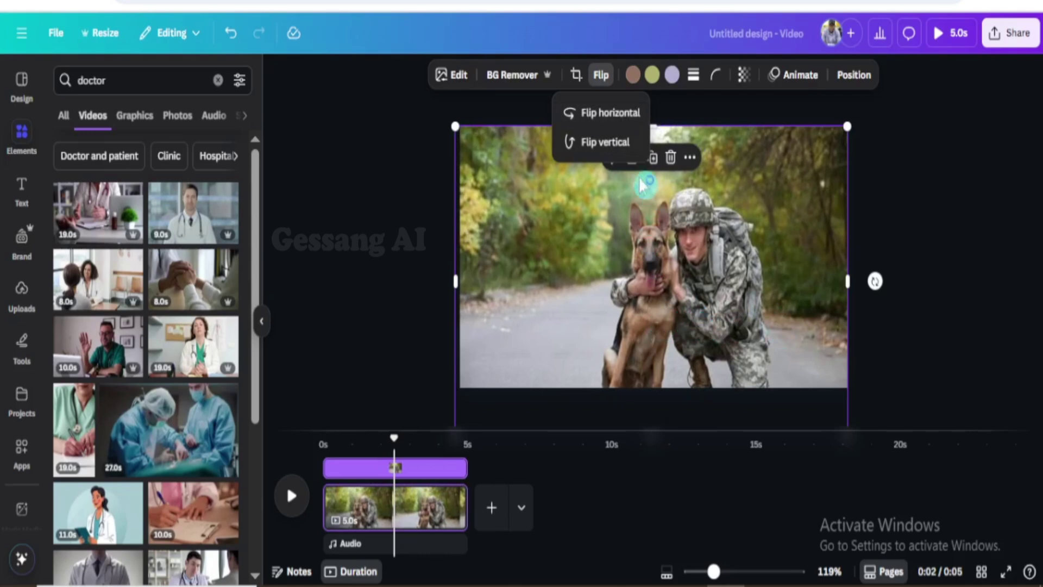
left_click(605, 143)
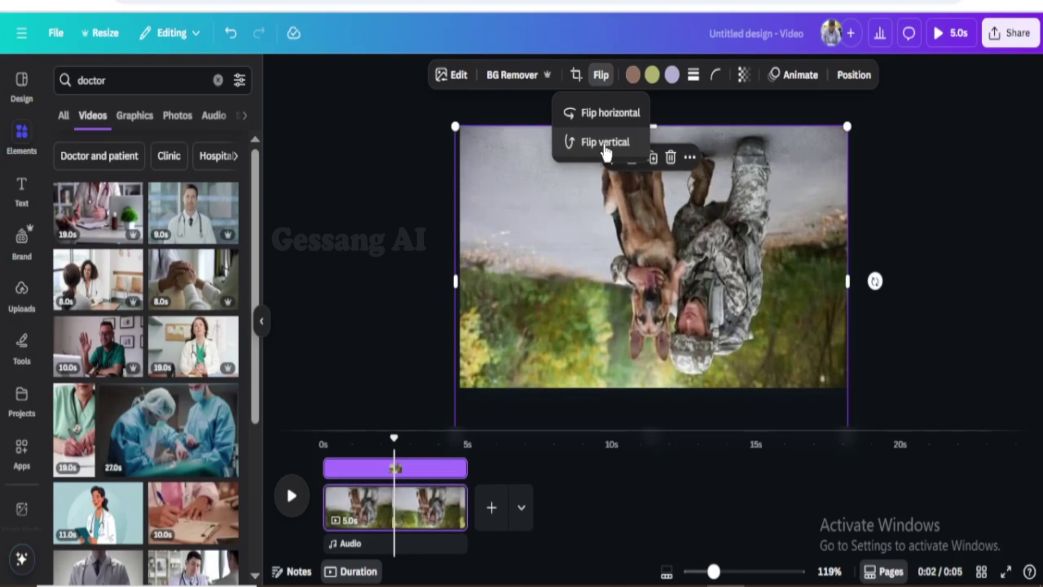
left_click(609, 113)
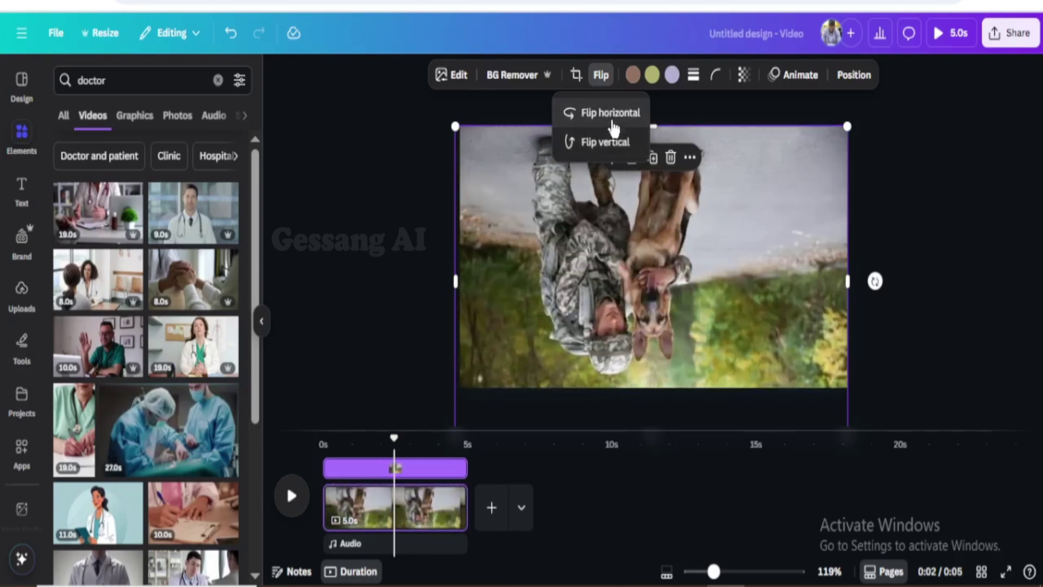
left_click(600, 148)
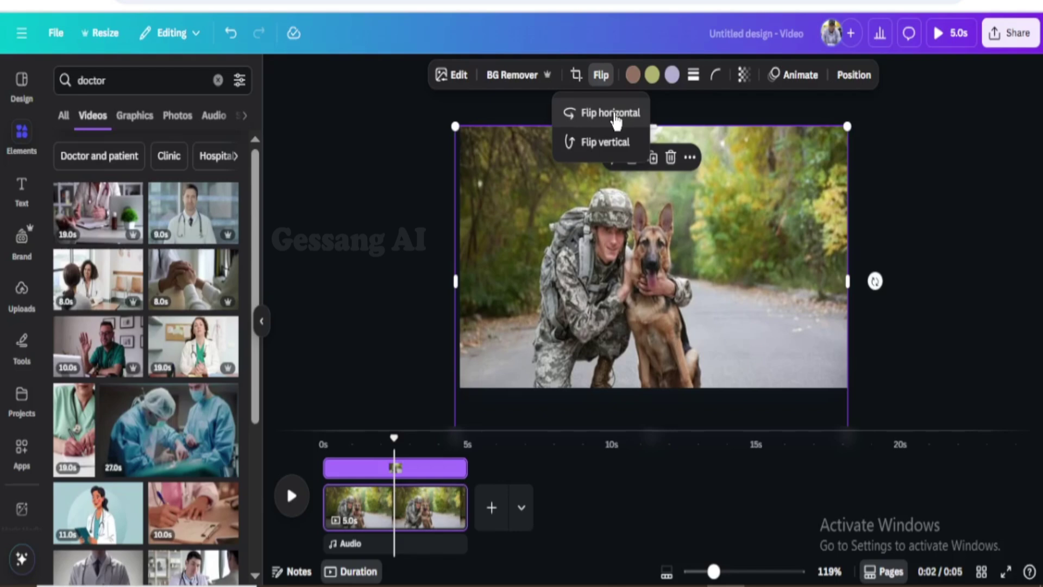
Step: Try out the photo's transparency setting and look through the available photo animations
left_click(744, 76)
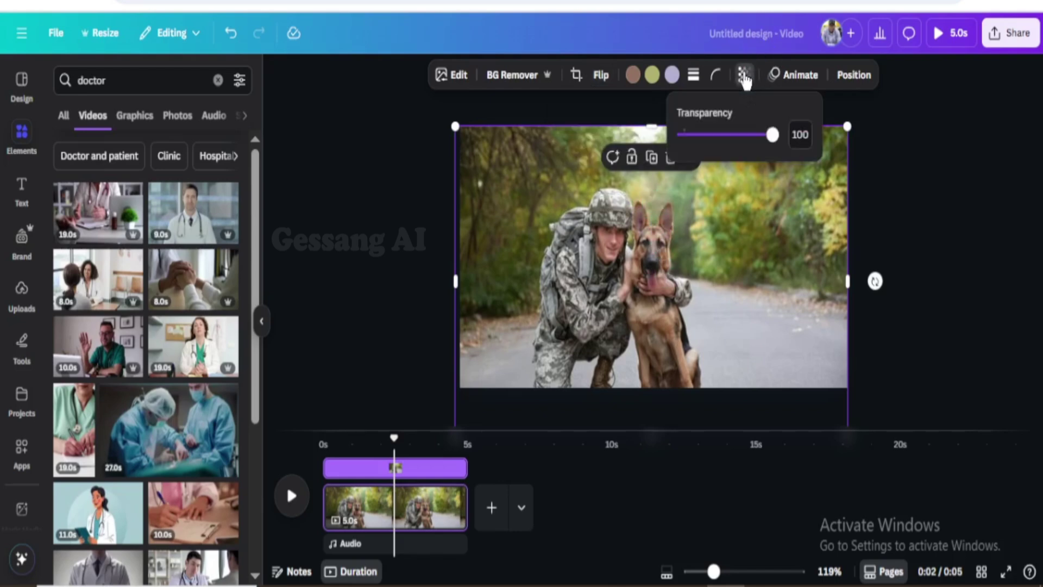
mouse_move(775, 142)
left_mouse_down()
mouse_move(682, 159)
mouse_move(741, 142)
mouse_move(771, 152)
mouse_move(775, 139)
left_mouse_up()
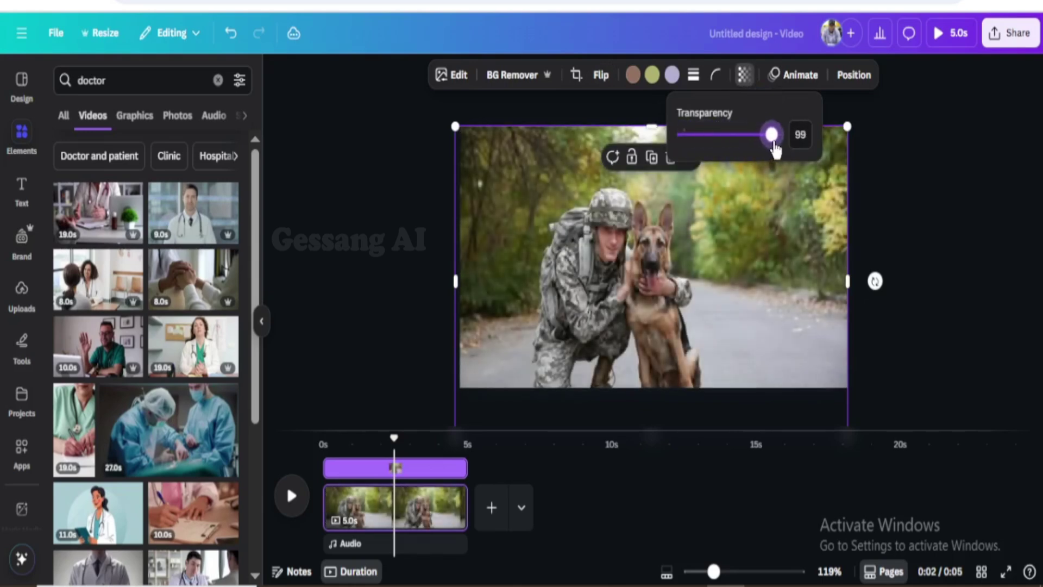
left_click(801, 87)
left_click(801, 82)
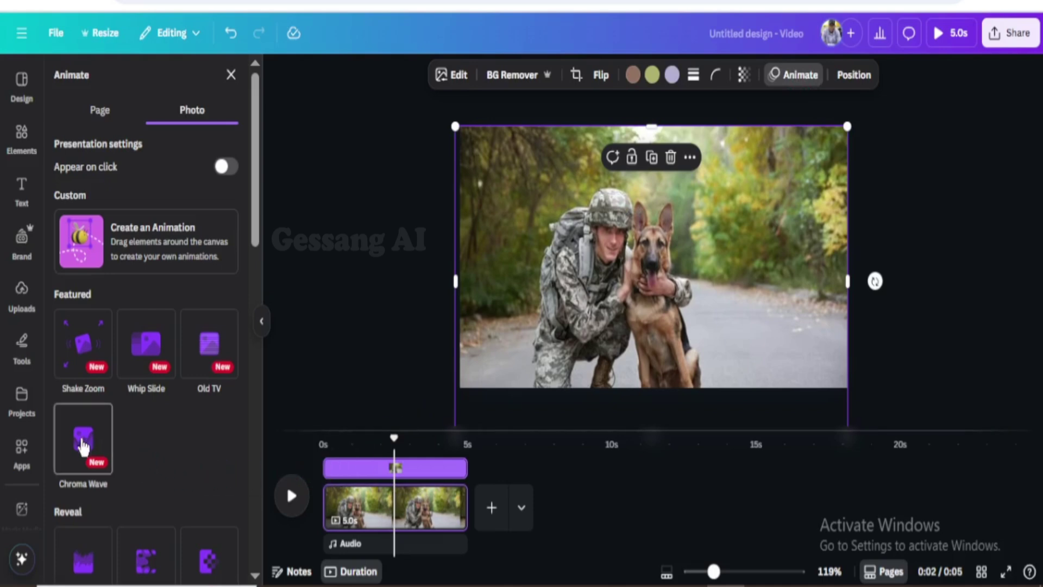
scroll(153, 544, "down", 6)
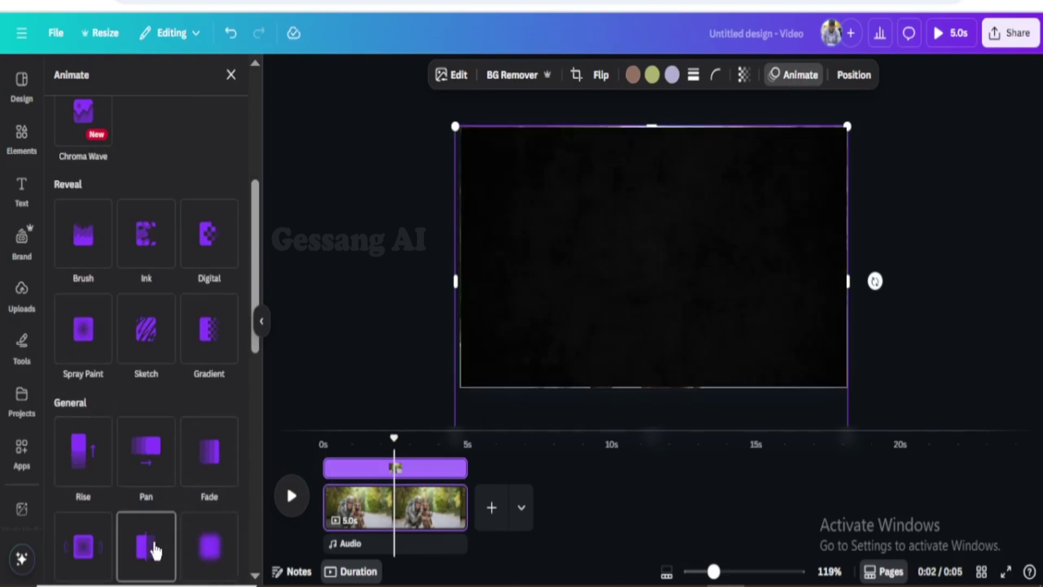
scroll(154, 549, "down", 4)
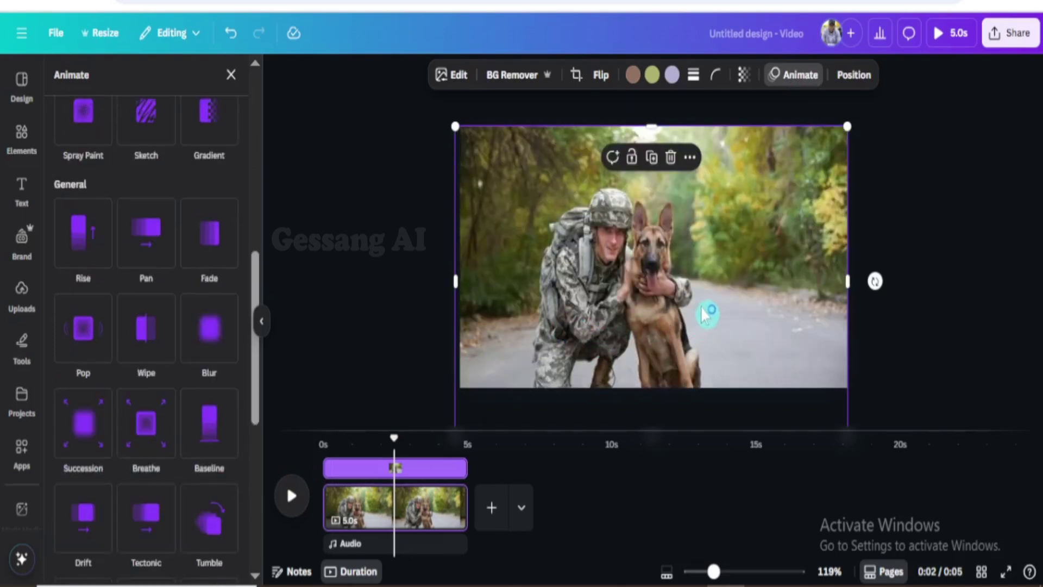
Step: Try moving the photo's layer below the dark background in the layer order
left_click(855, 82)
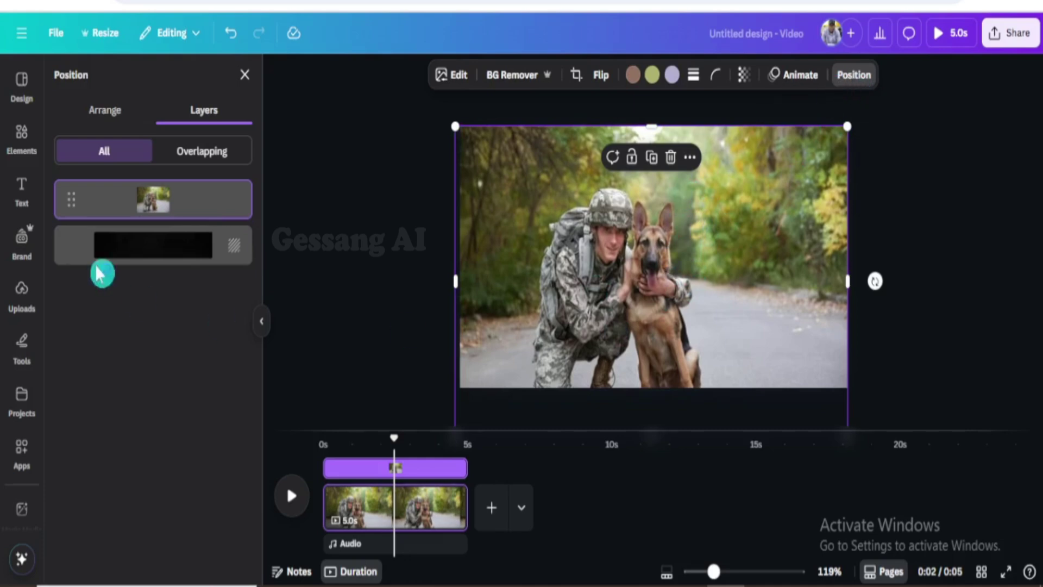
left_click_drag(71, 208, 76, 296)
left_click_drag(70, 224, 74, 303)
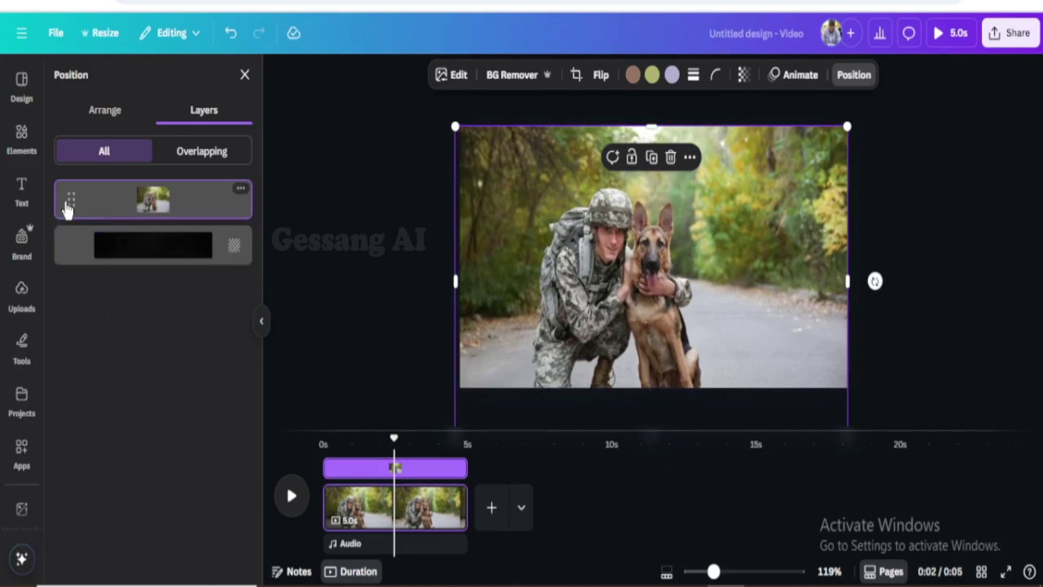
left_click_drag(68, 207, 63, 186)
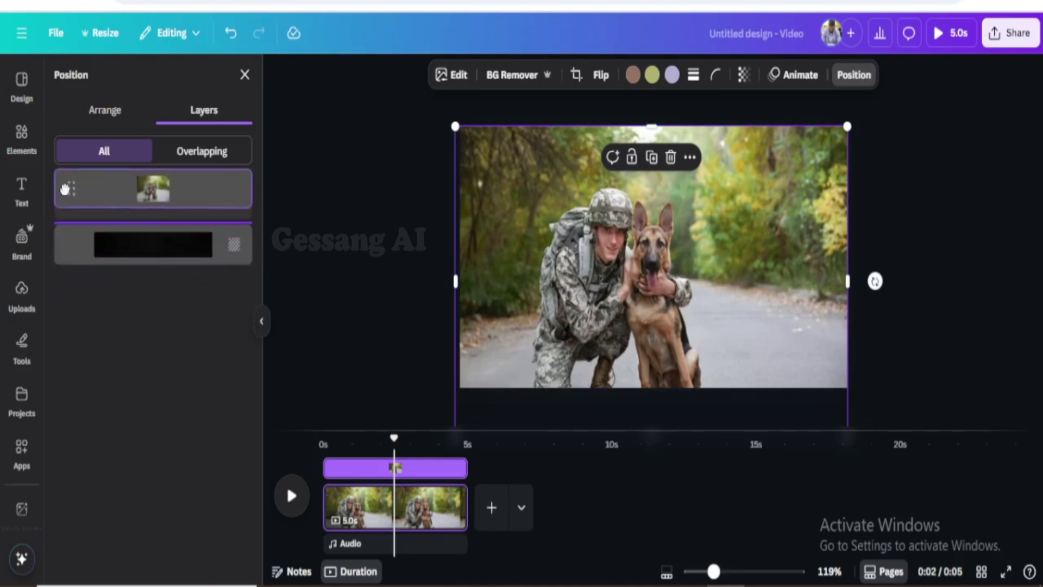
left_click(88, 318)
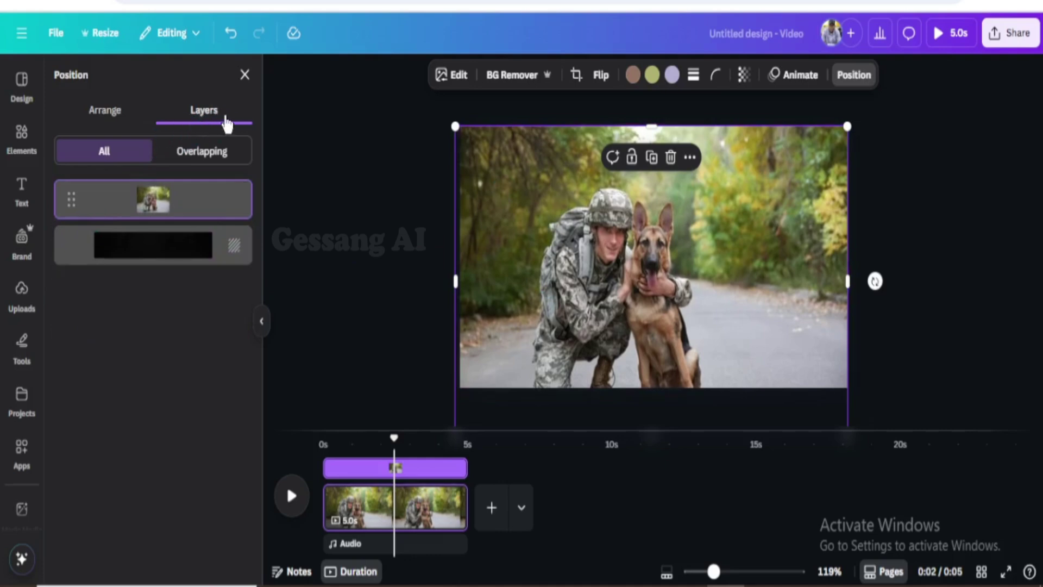
left_click_drag(75, 209, 67, 280)
Step: Add a blank second page to the timeline after the soldier-and-dog page
left_click_drag(392, 442, 521, 481)
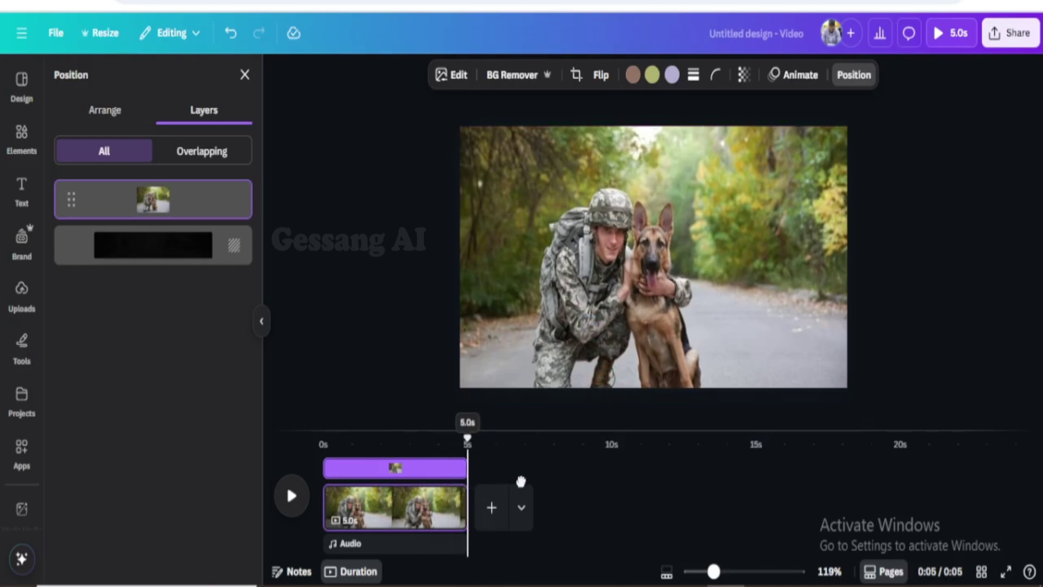
left_click(492, 507)
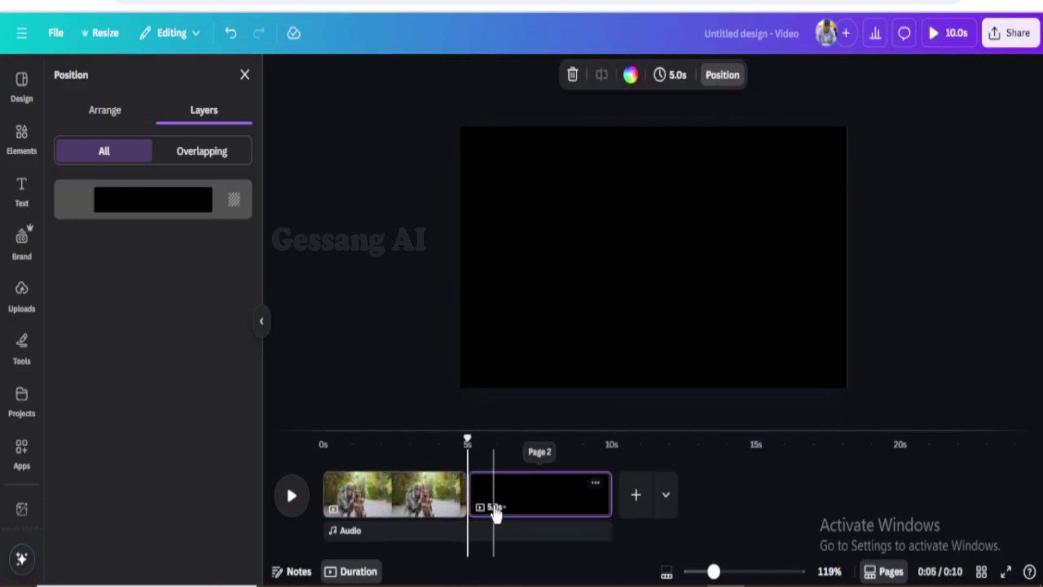
left_click(622, 328)
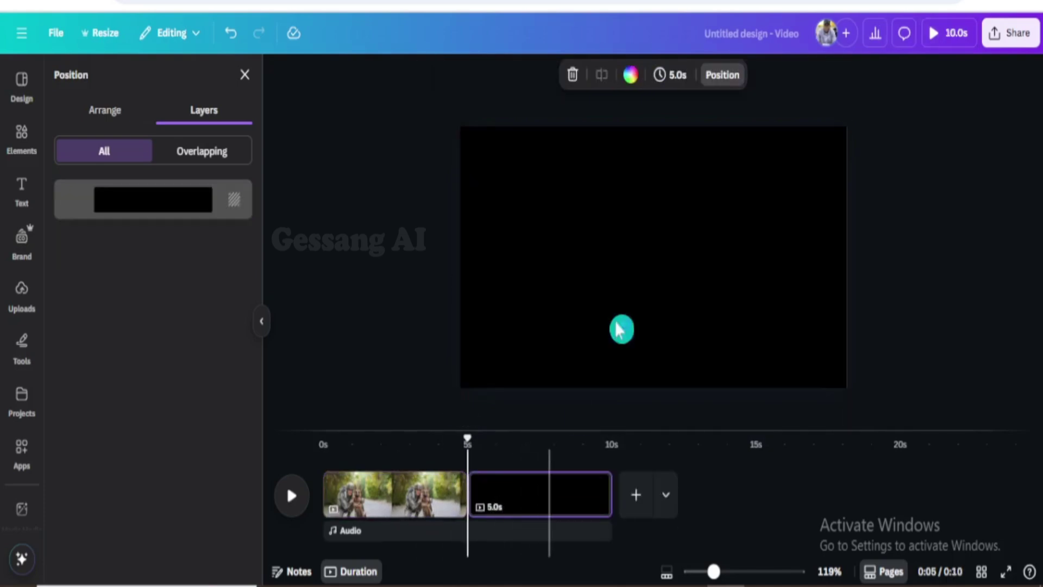
Step: Add the recently used 27-second surgeons video to the second page and enlarge it to cover the page
left_click(19, 150)
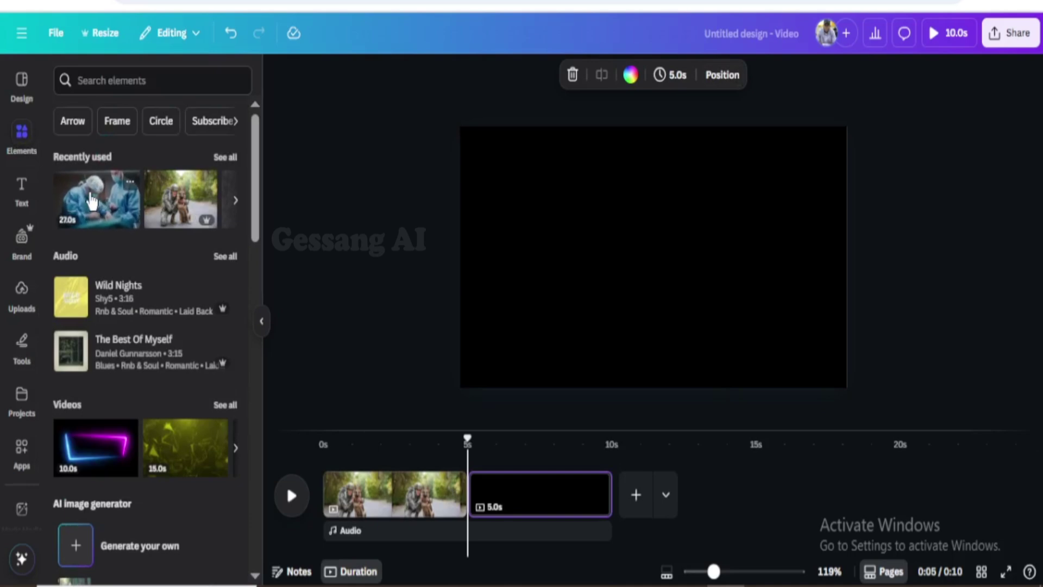
left_click(91, 201)
left_click_drag(633, 280, 592, 241)
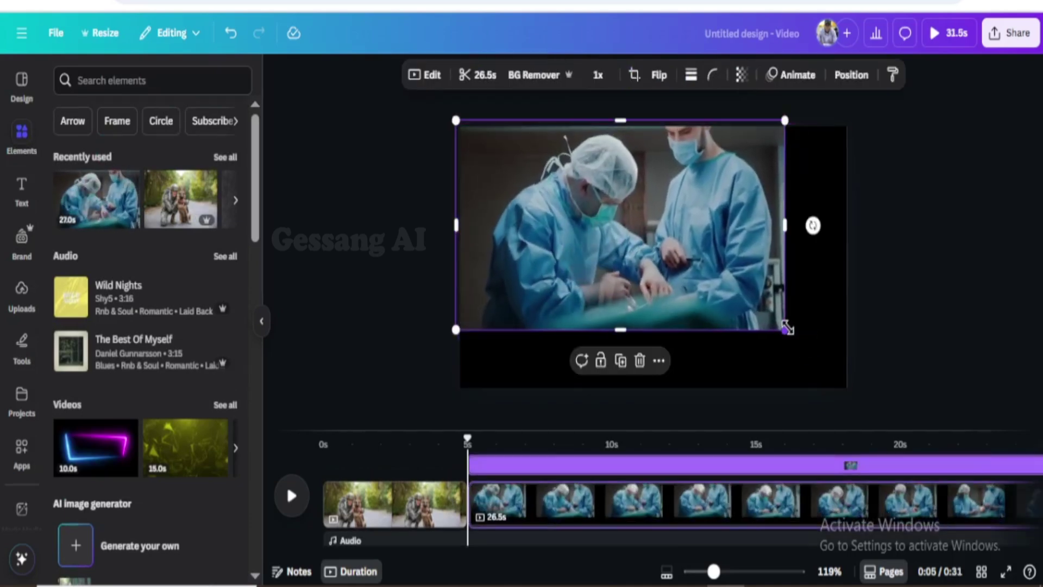
left_click_drag(784, 329, 876, 416)
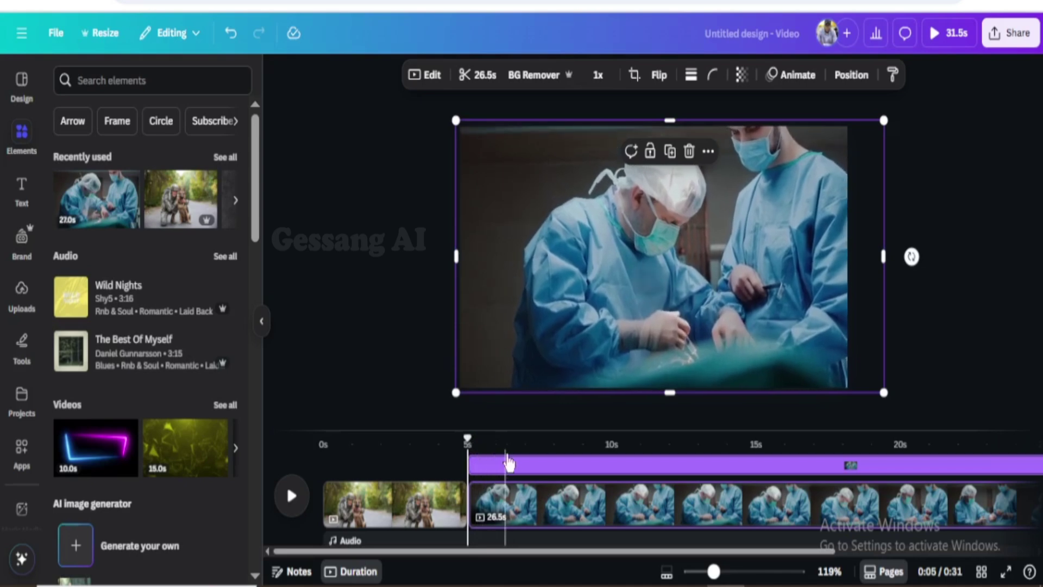
Step: Split the surgeons clip at about 16.7 seconds on the timeline and delete the part after the split
left_click(513, 470)
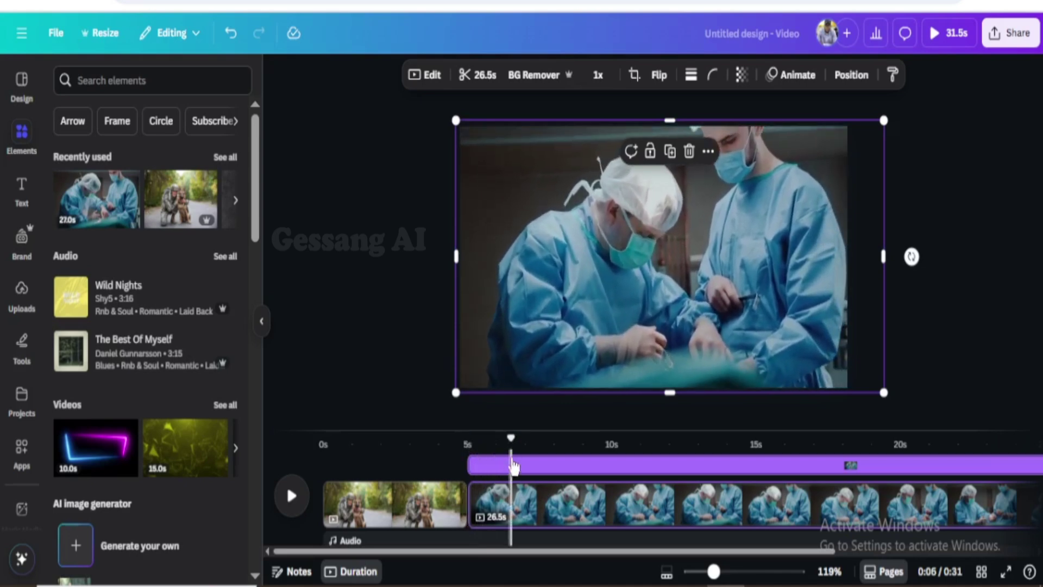
left_click_drag(511, 439, 815, 479)
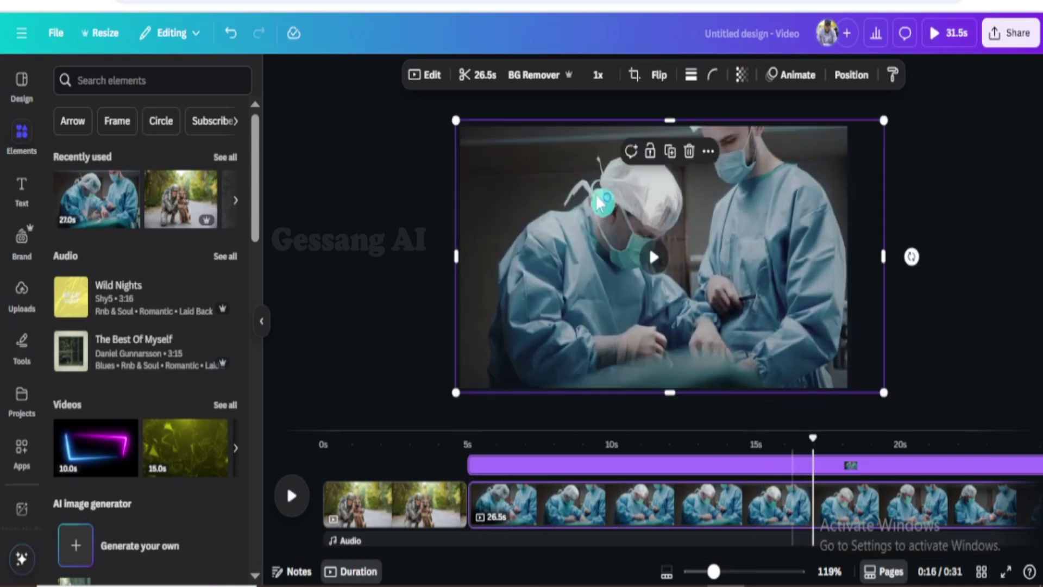
left_click(553, 188)
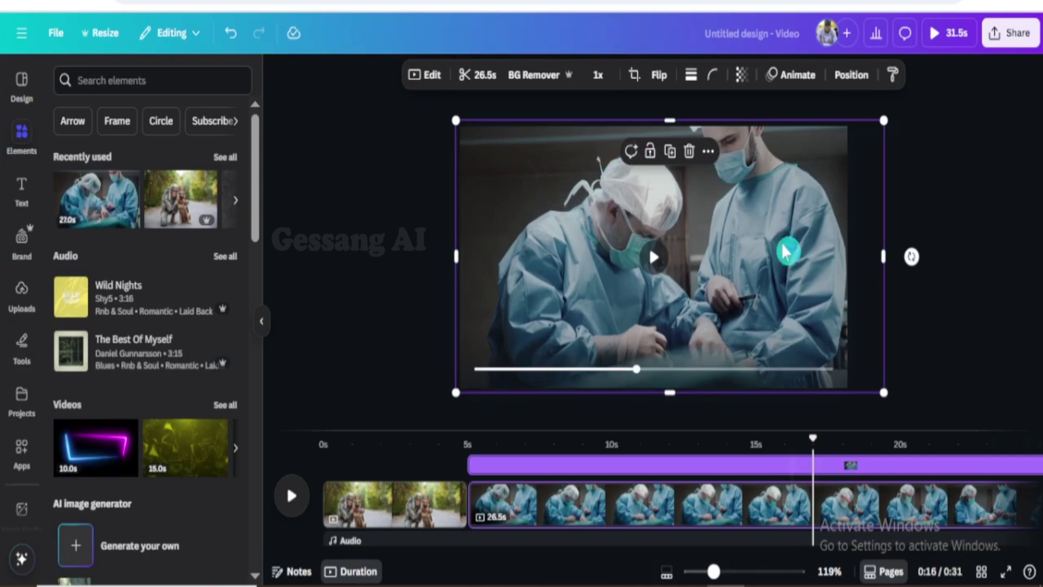
left_click(803, 505)
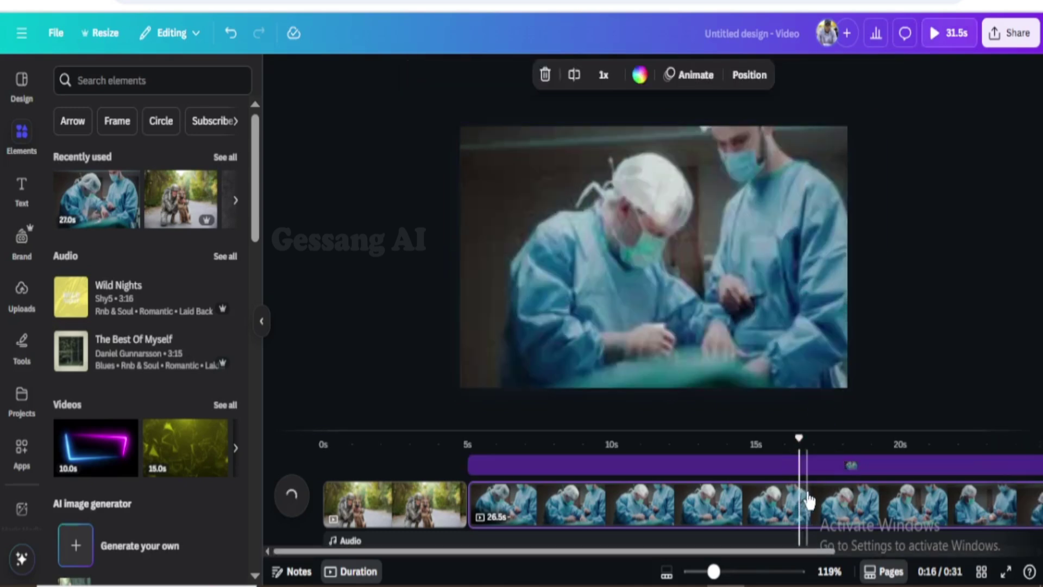
left_click(576, 90)
left_click(572, 81)
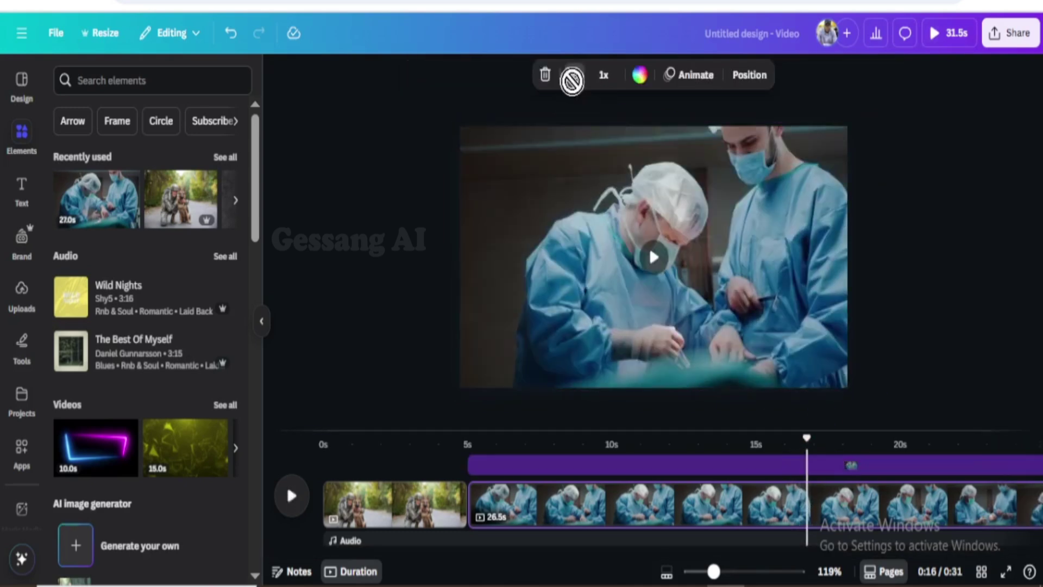
left_click(857, 479)
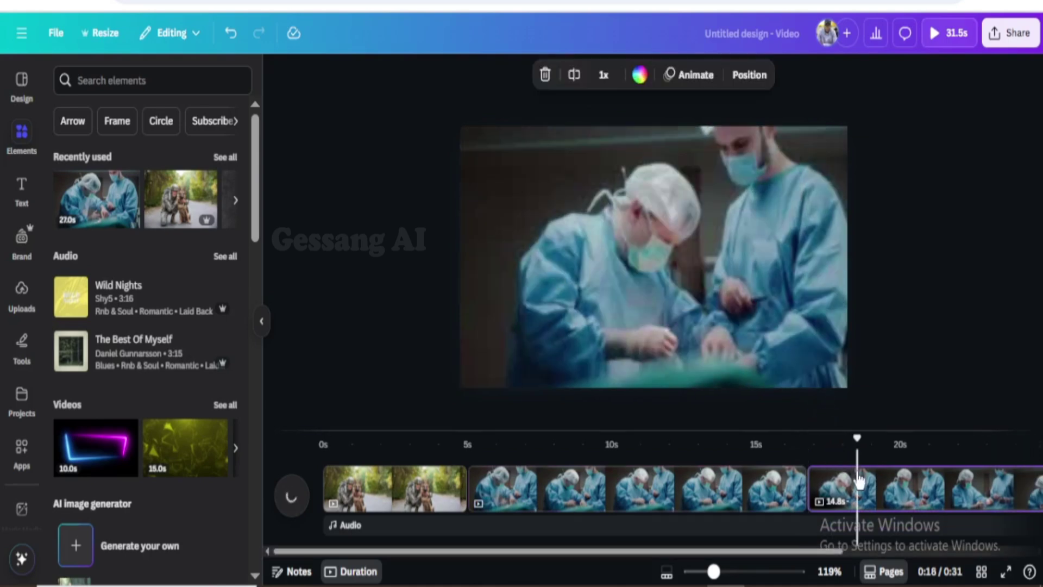
left_click(544, 76)
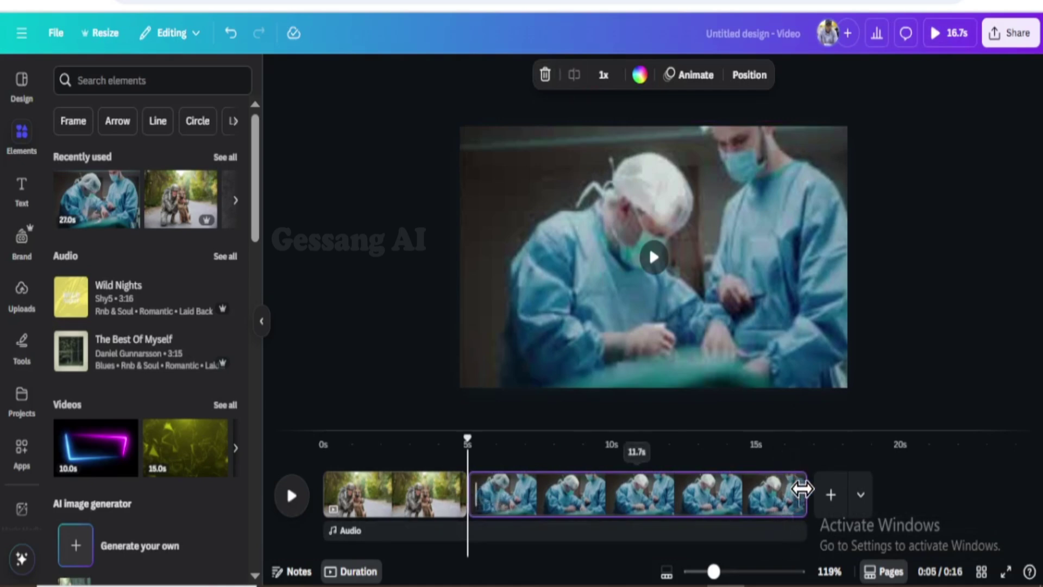
Step: Trim the end of the surgeons clip to 6.9 seconds, then extend it to 8.6 seconds
left_click_drag(799, 489, 665, 508)
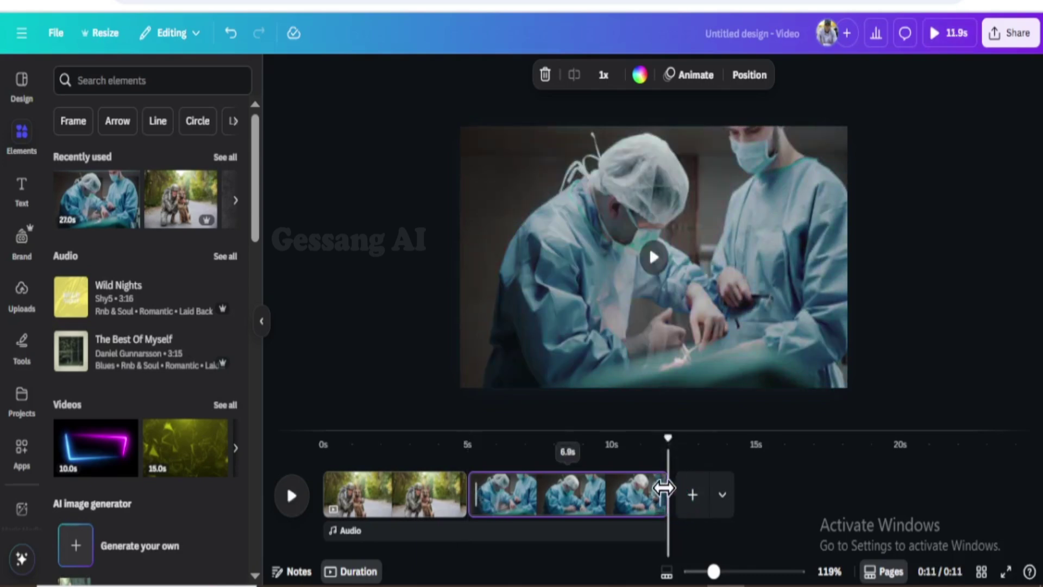
left_click_drag(663, 487, 715, 495)
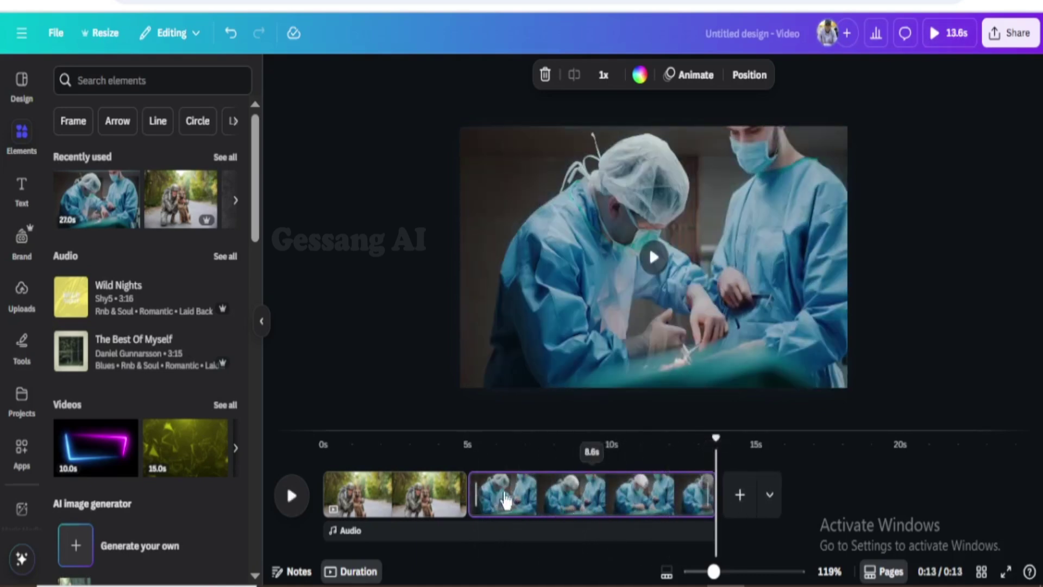
left_click(671, 447)
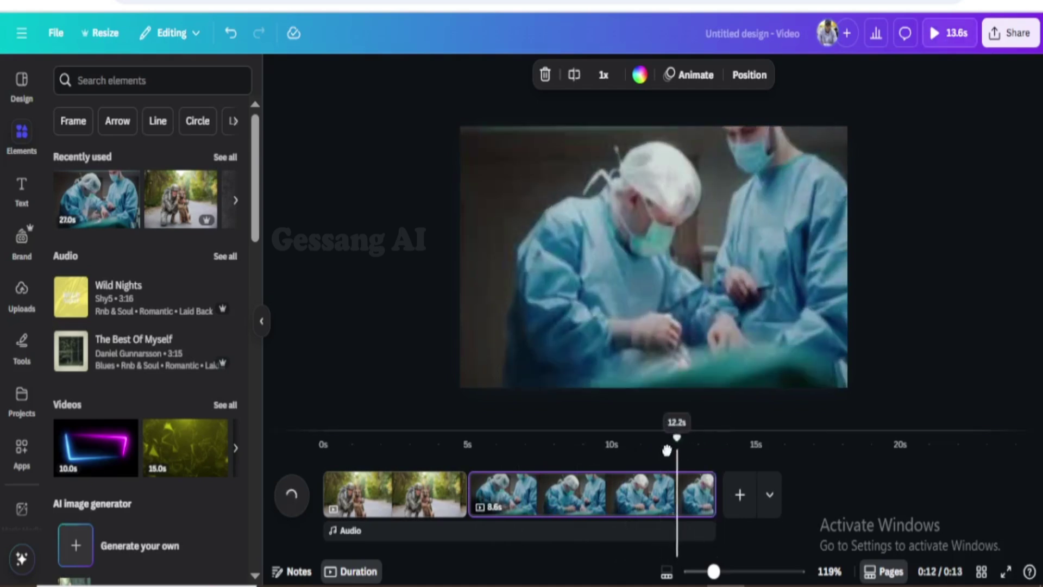
Step: Scrub the playhead back and forth through the surgeons clip to review it
left_click_drag(667, 449, 610, 447)
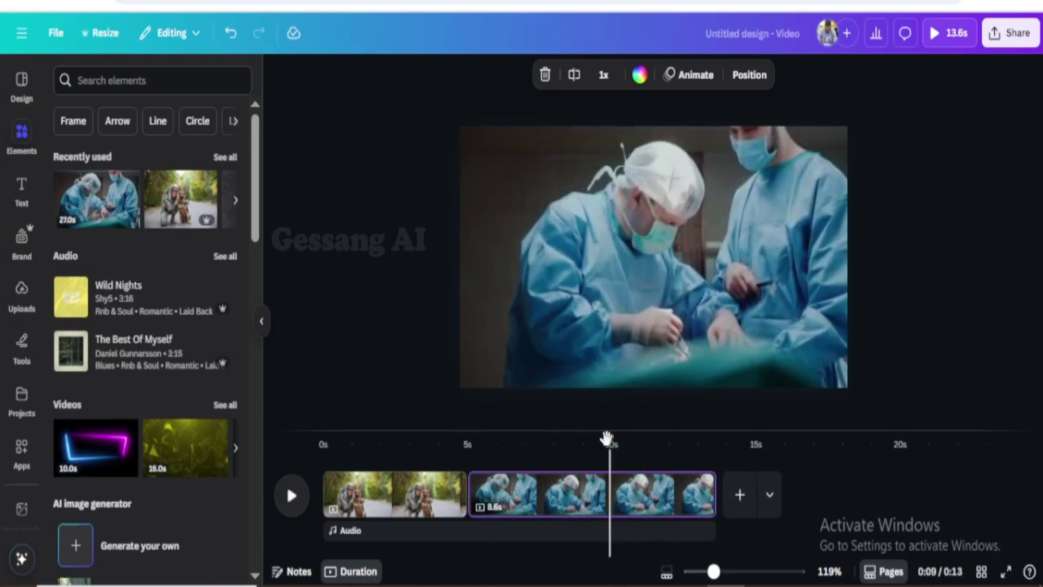
left_click_drag(607, 438, 472, 476)
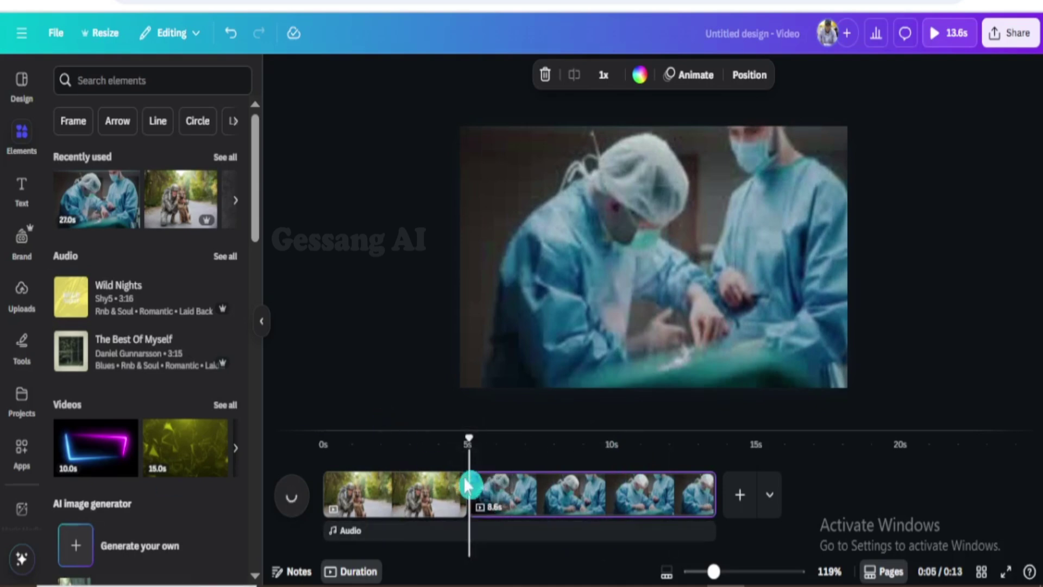
left_click_drag(468, 441, 573, 440)
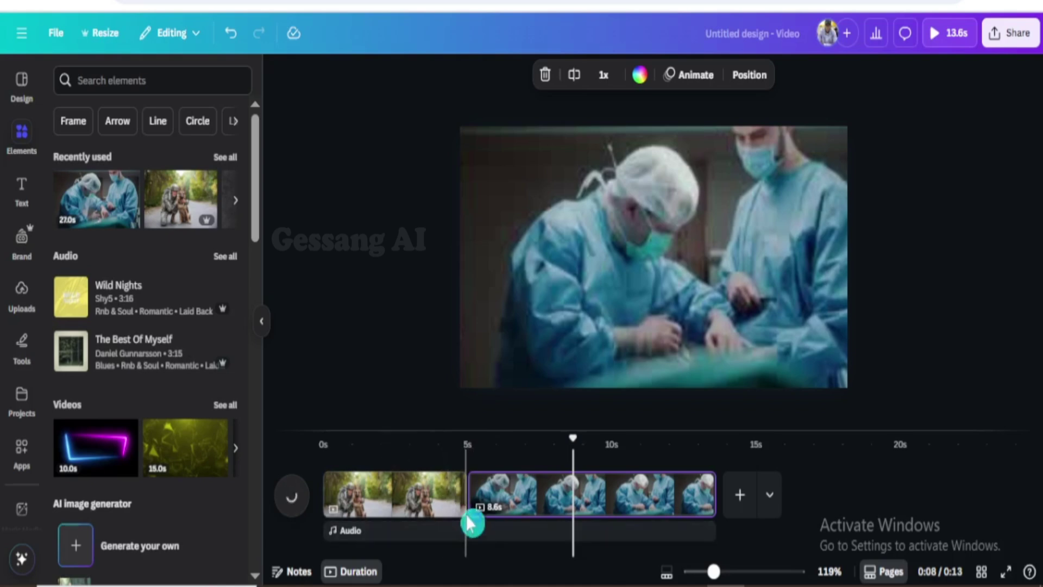
Step: Add a Flow transition between the soldier-and-dog page and the surgeons clip
mouse_move(469, 515)
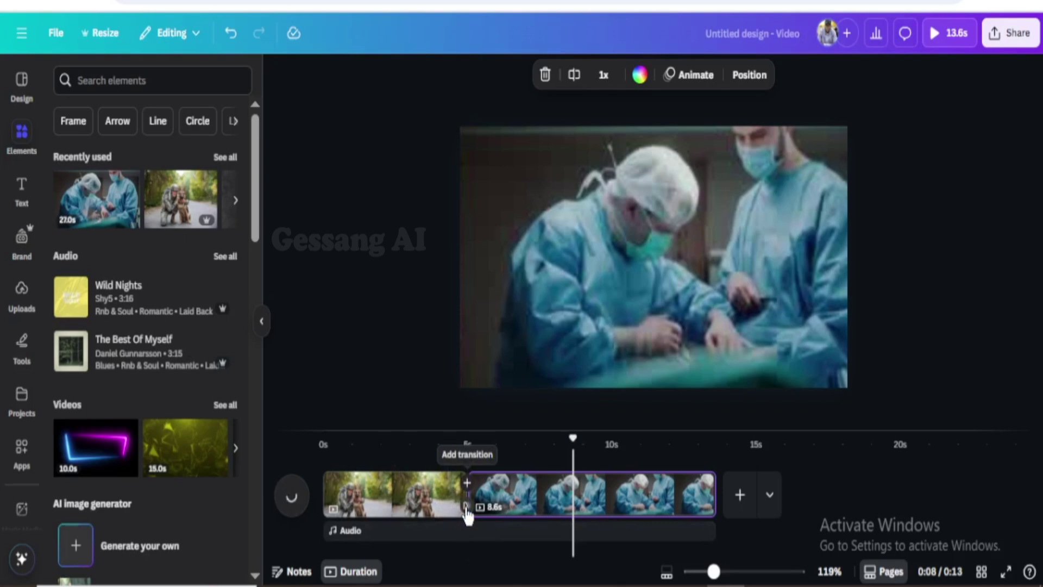
left_click(466, 507)
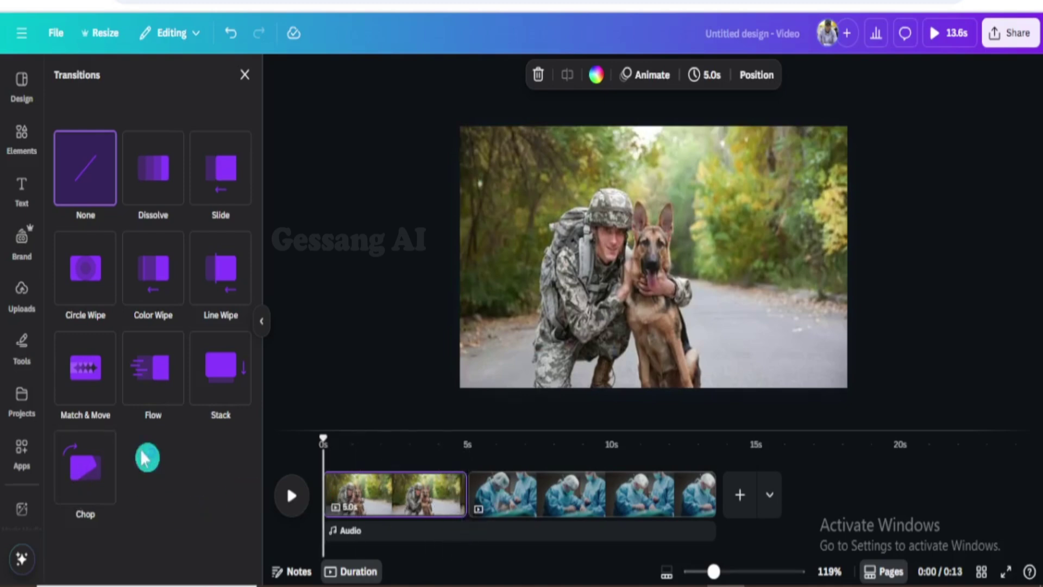
left_click_drag(324, 443, 464, 445)
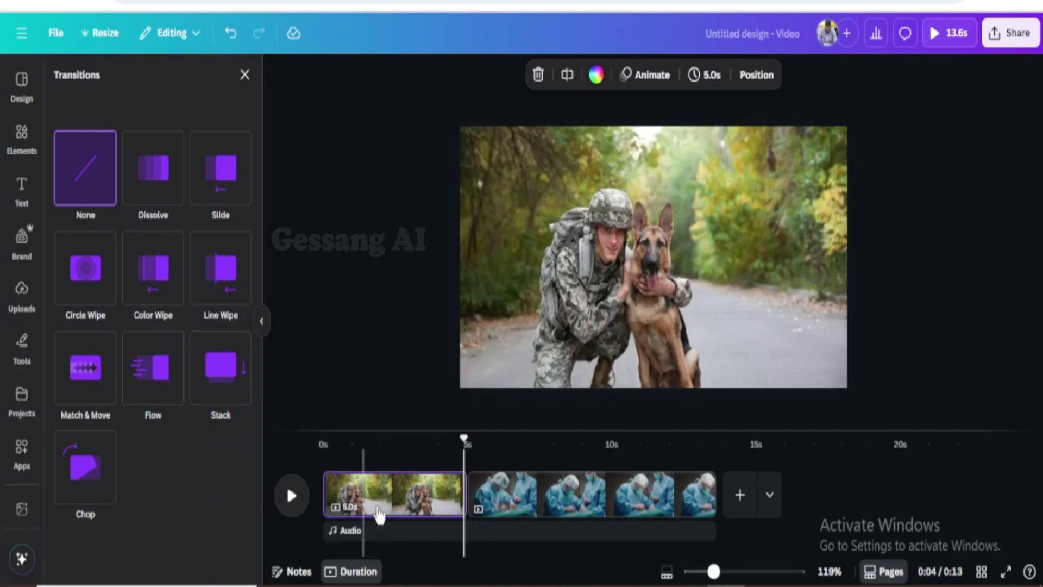
mouse_move(473, 517)
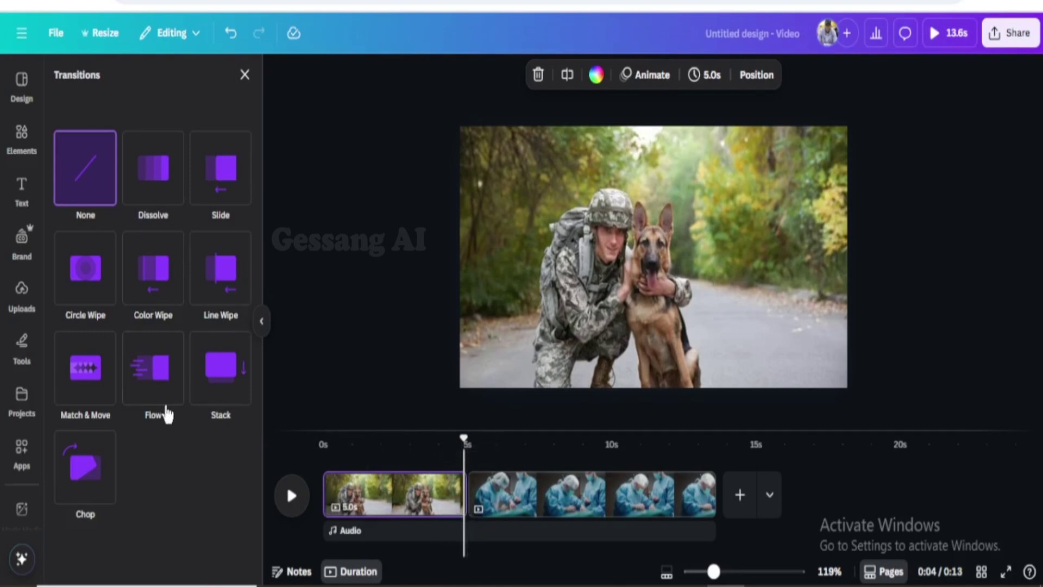
left_click(153, 391)
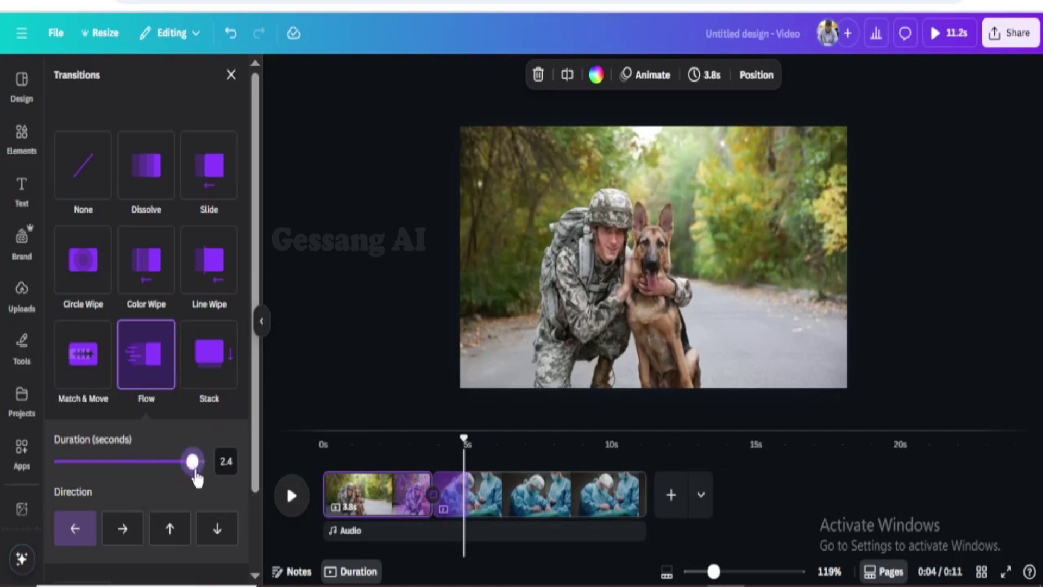
Step: Set the Flow transition's duration to 2 seconds and scrub back across it to preview the effect
mouse_move(180, 475)
left_mouse_down()
mouse_move(138, 477)
mouse_move(196, 466)
left_mouse_up()
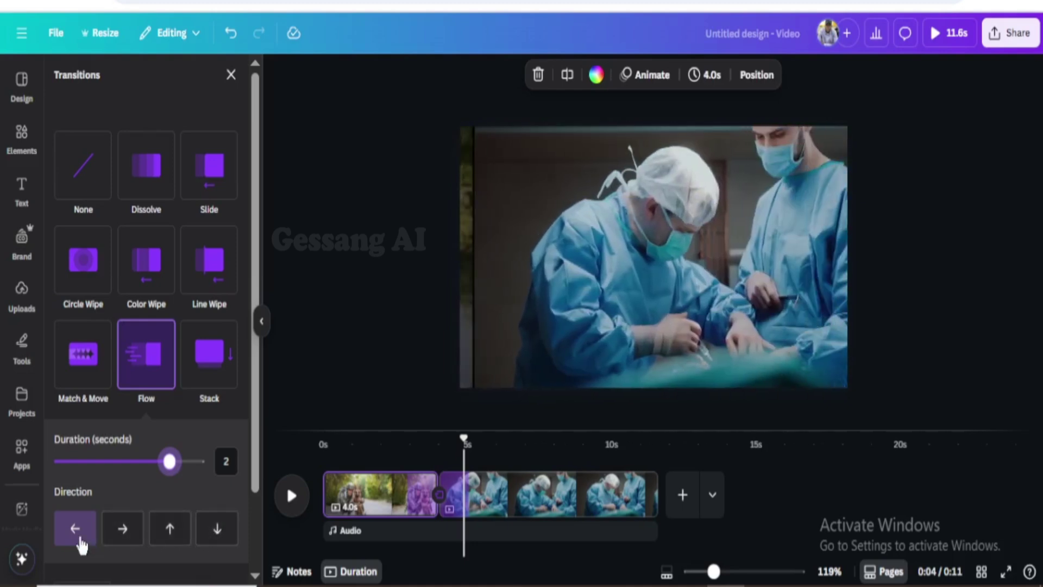
scroll(144, 538, "down", 2)
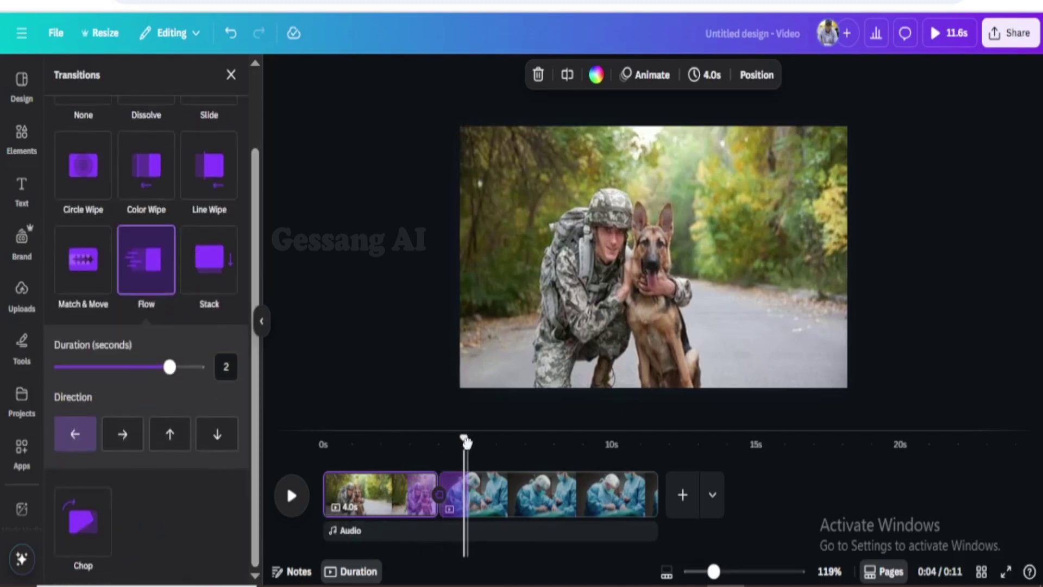
left_click_drag(466, 442, 419, 473)
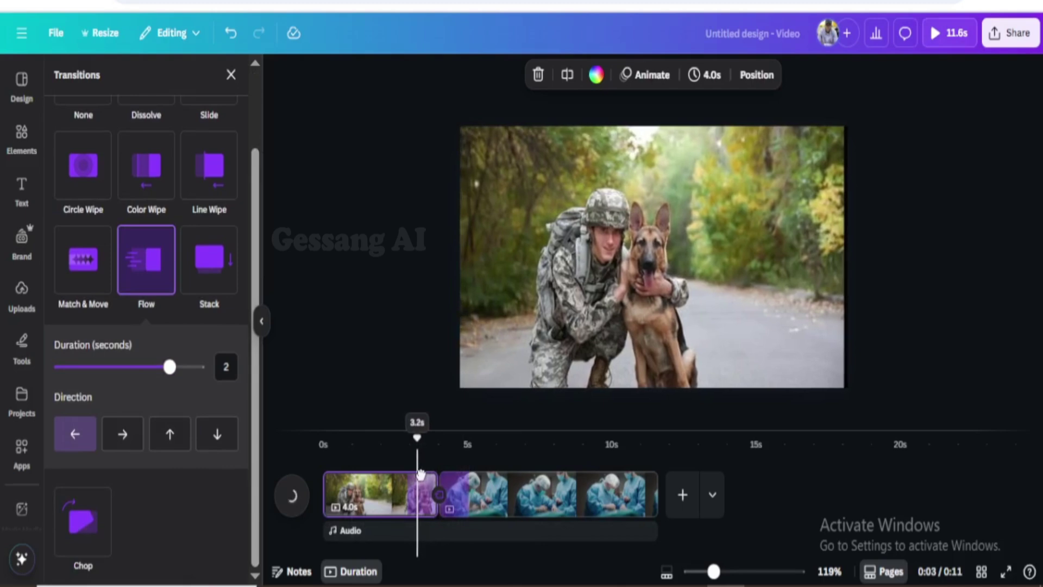
Step: Add a third page after the surgeons clip and colour its background light gray from the photo colors
left_click(622, 293)
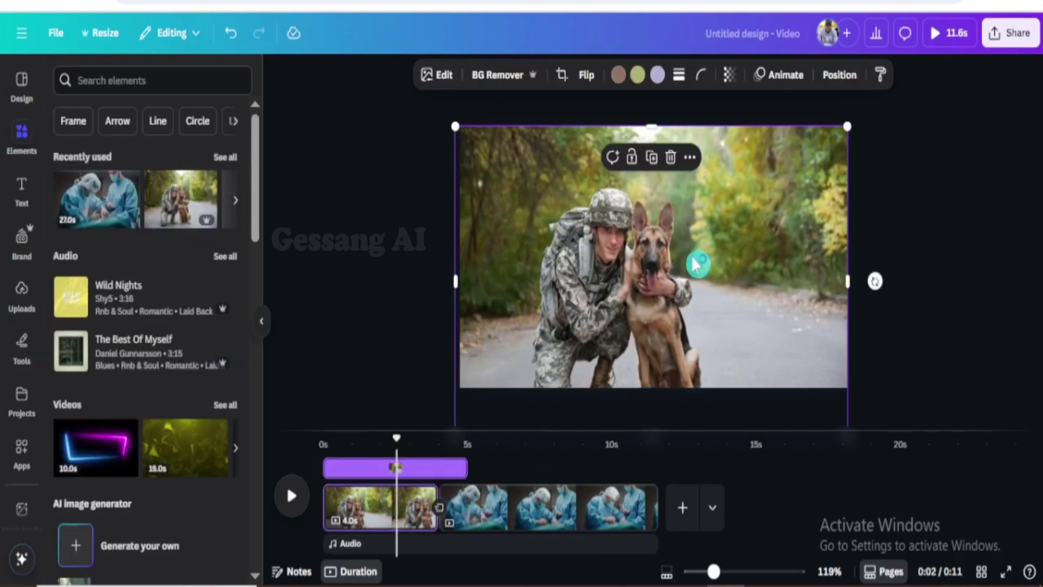
left_click(689, 519)
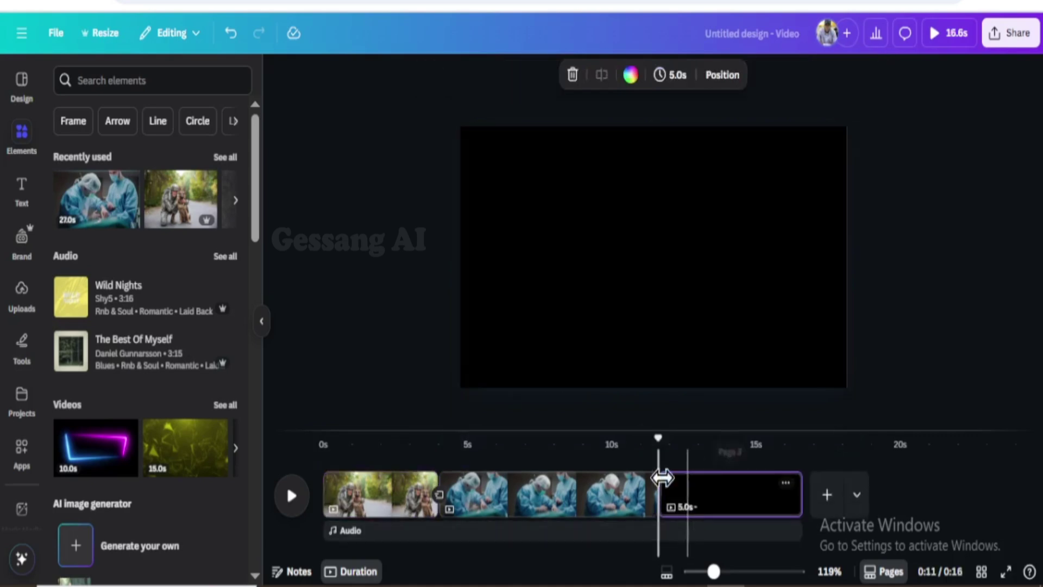
left_click(629, 76)
left_click(100, 355)
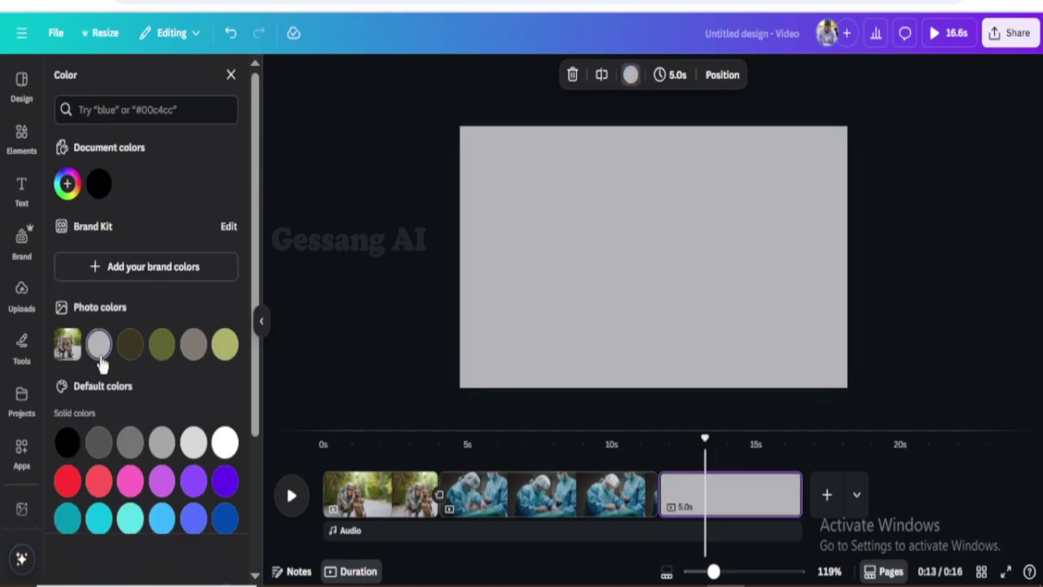
left_click(755, 495)
left_click(685, 341)
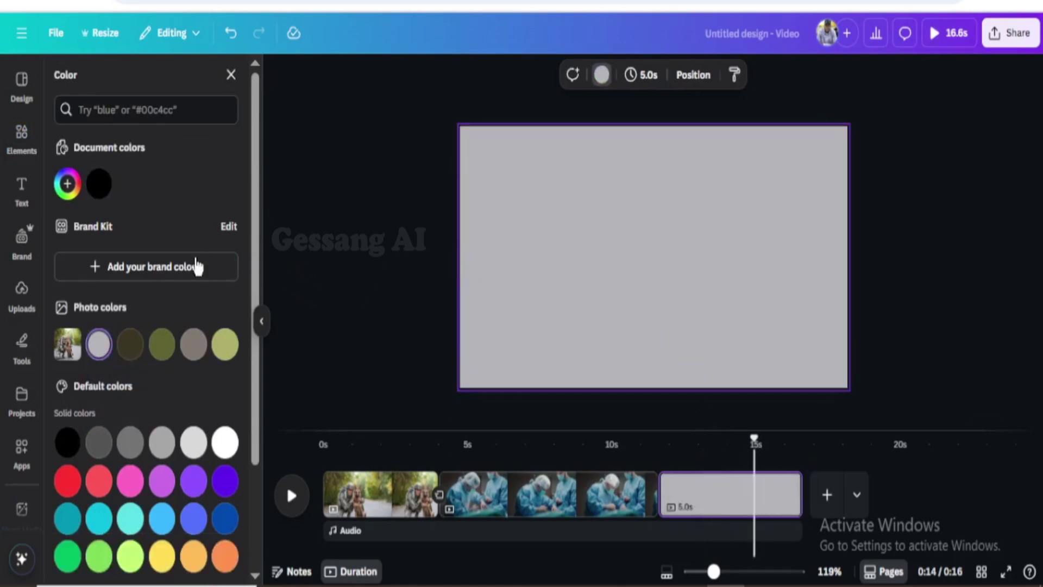
Step: Find mockups among the background elements and add the 8-second mug mockup to the third page
left_click(20, 138)
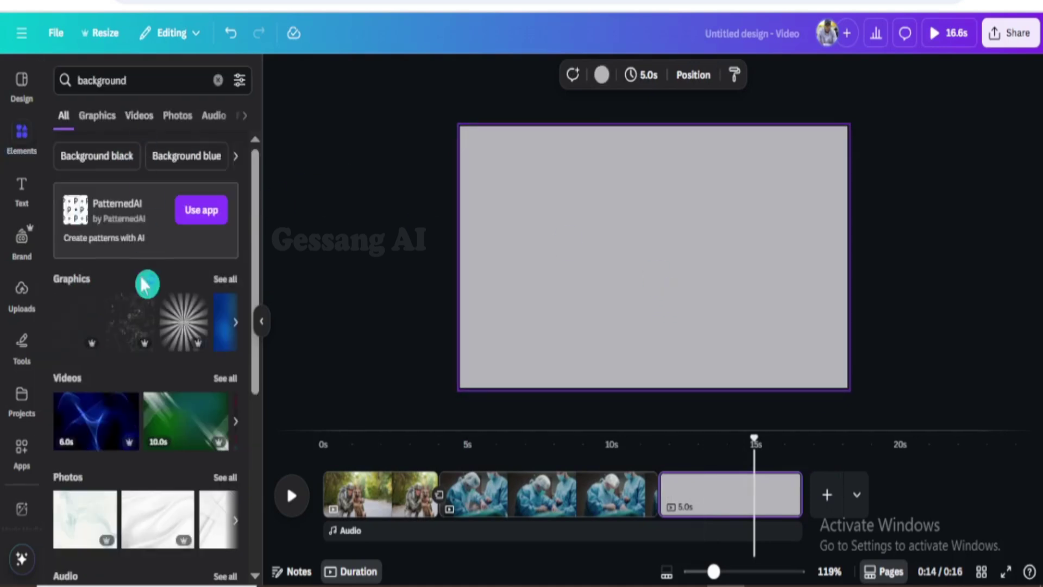
scroll(134, 400, "down", 4)
scroll(136, 405, "down", 2)
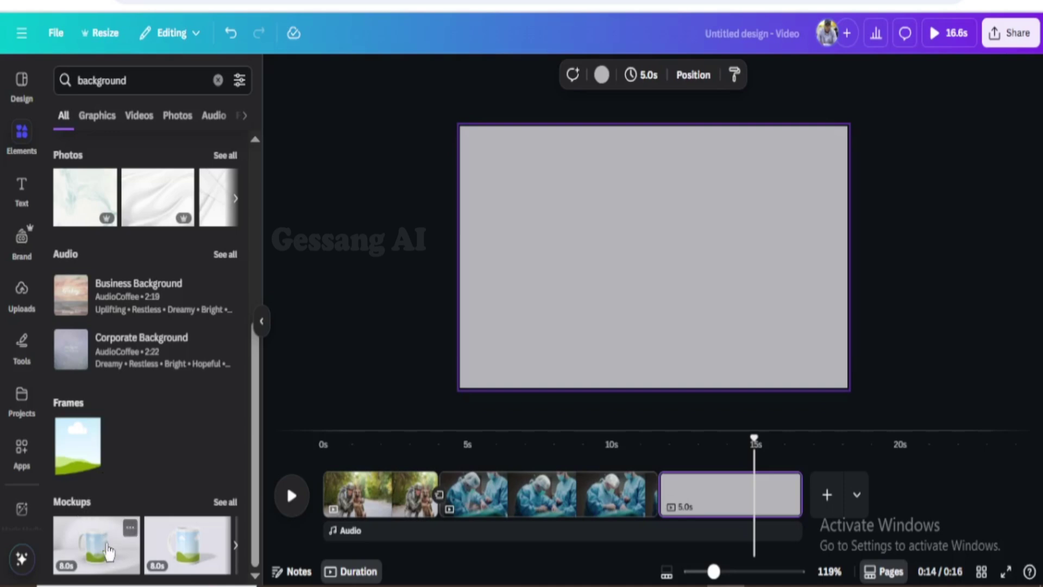
left_click(99, 568)
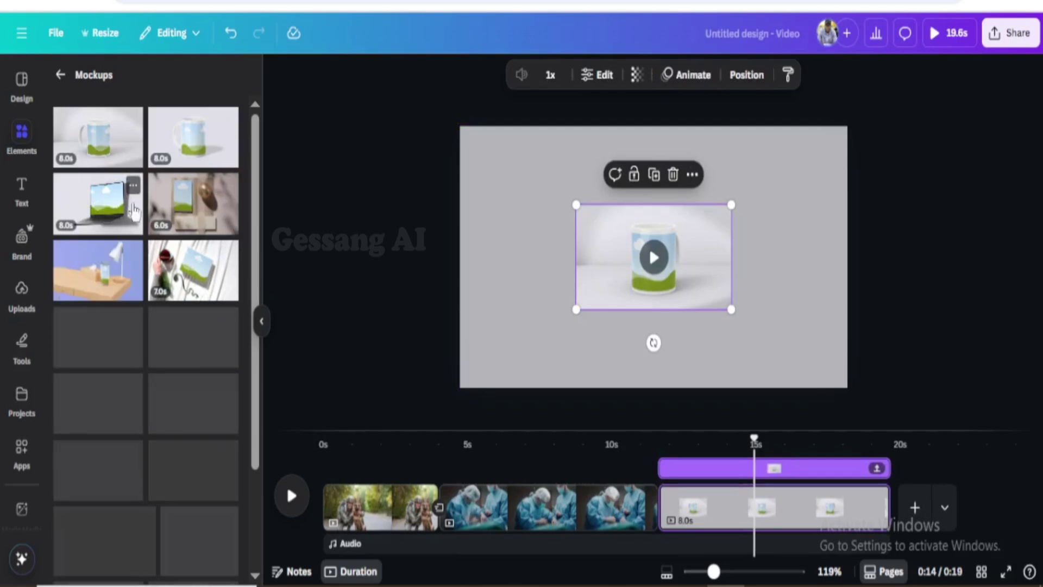
Step: Replace the mug with the 8-second laptop mockup and enlarge it to cover the third page
left_click_drag(133, 209, 520, 201)
key("Delete")
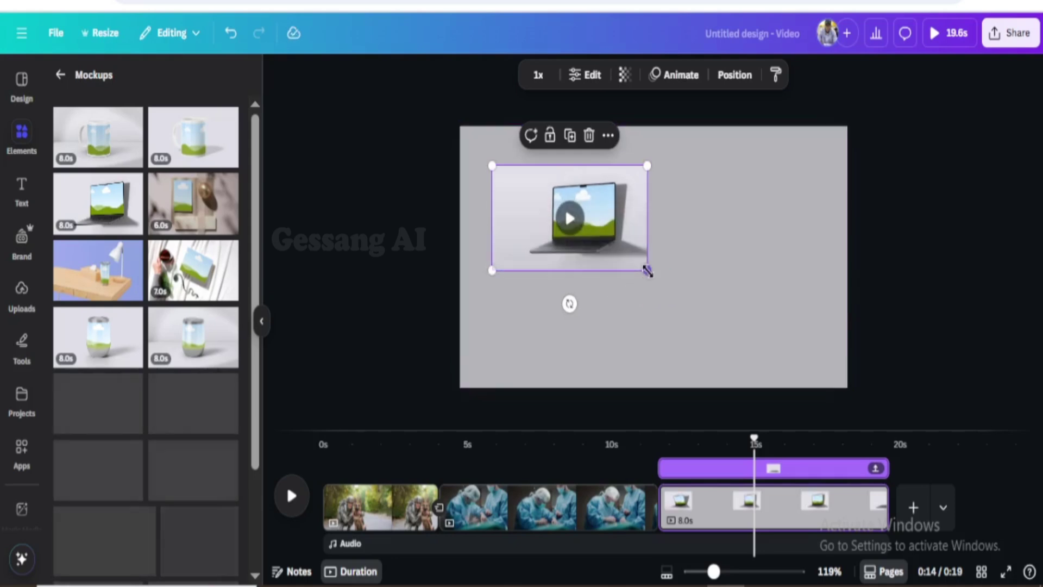
left_click_drag(647, 271, 852, 388)
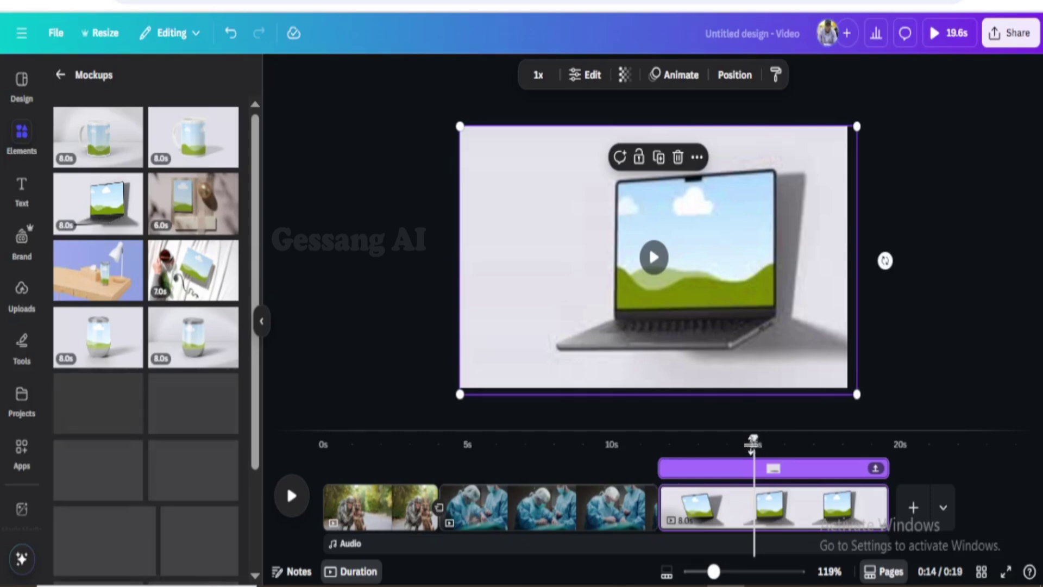
left_click(679, 443)
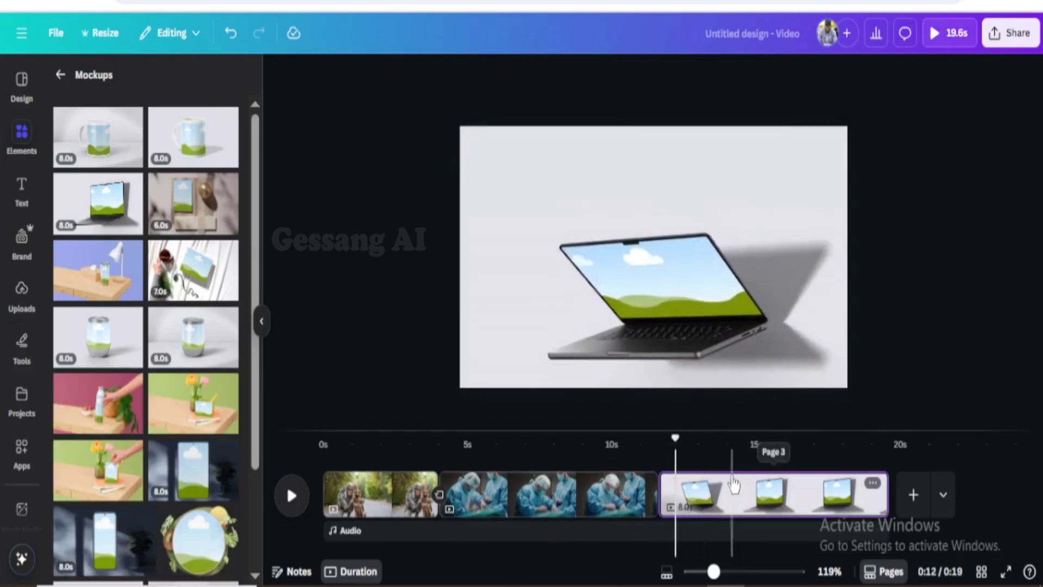
Step: Leave the mockups list and search the elements for soldier
left_click(59, 74)
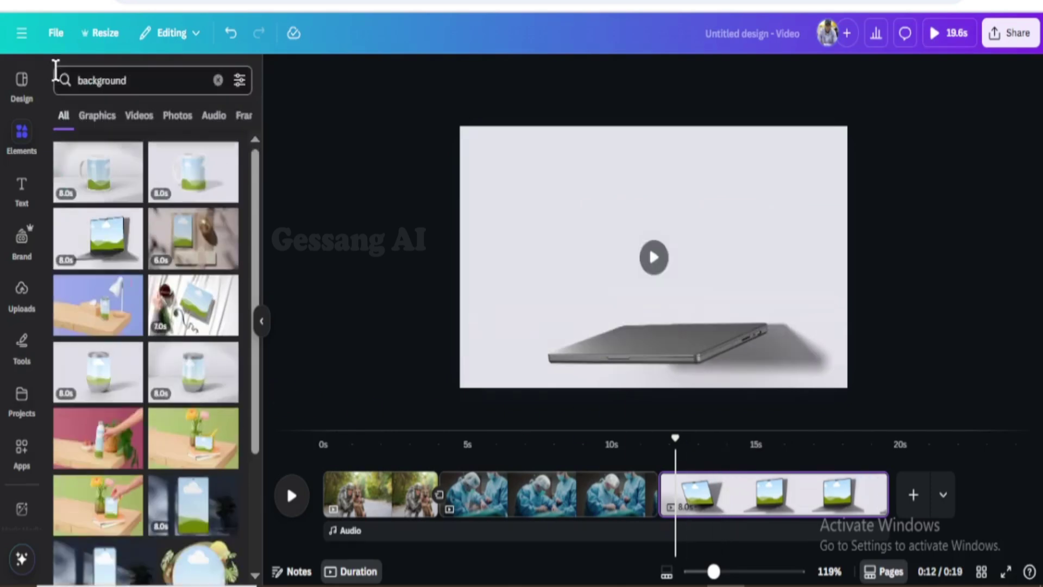
double_click(133, 81)
type("sol")
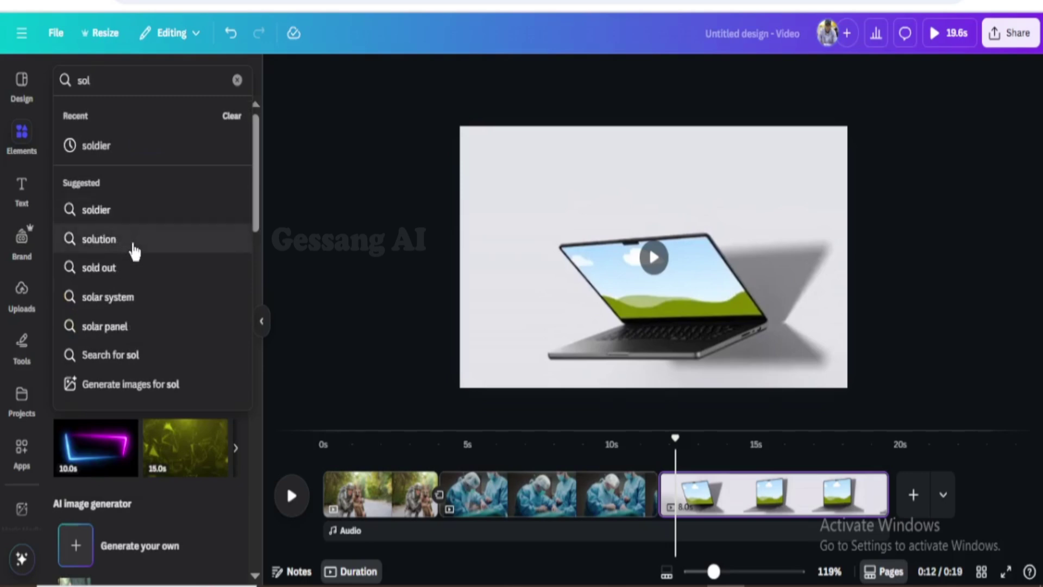
left_click(96, 209)
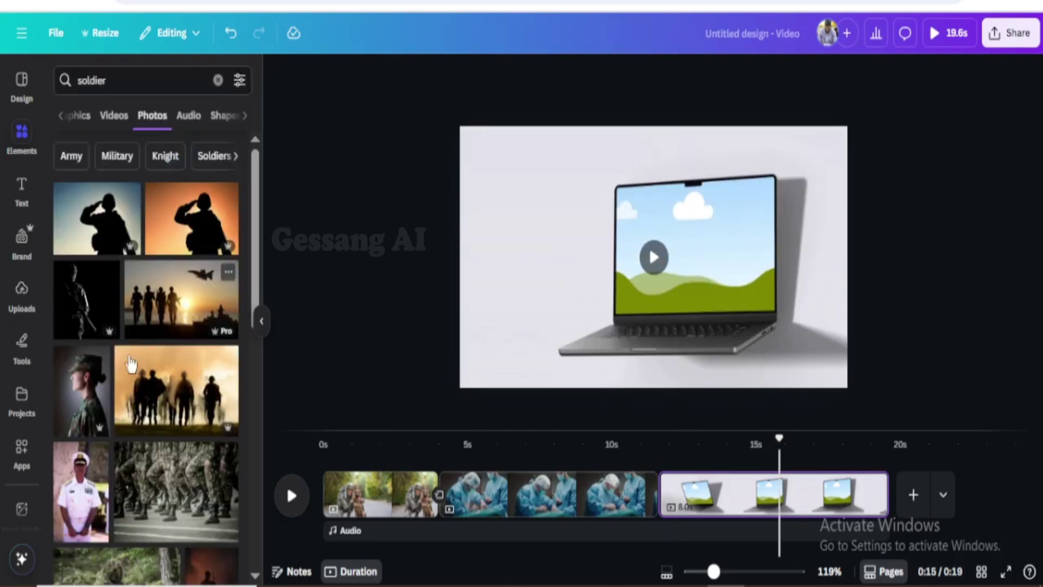
Step: Fill the laptop mockup's screen with the photo of the camouflaged soldier in the forest
scroll(130, 363, "down", 4)
left_click_drag(86, 391, 658, 218)
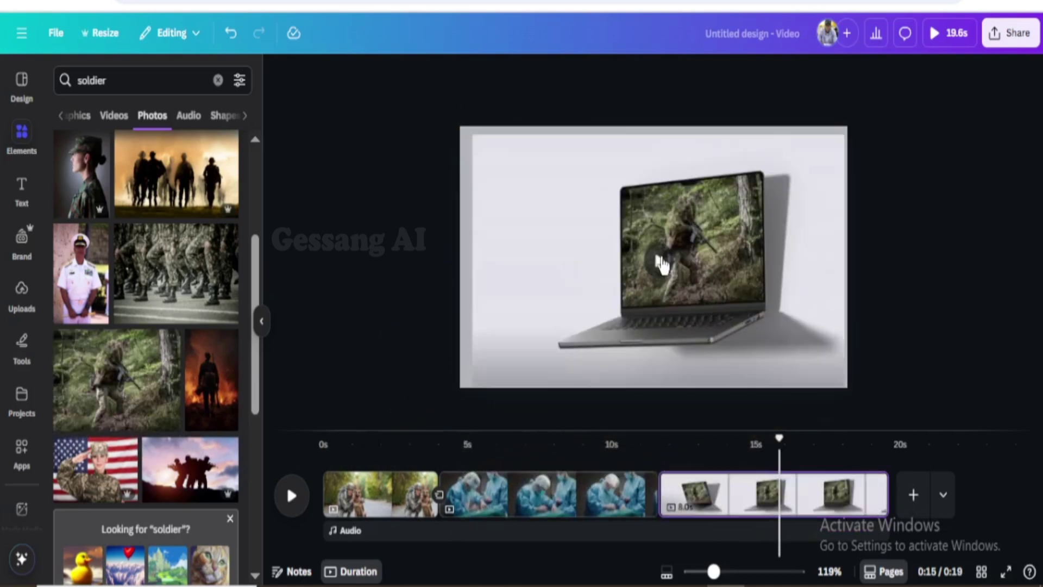
left_click(629, 297)
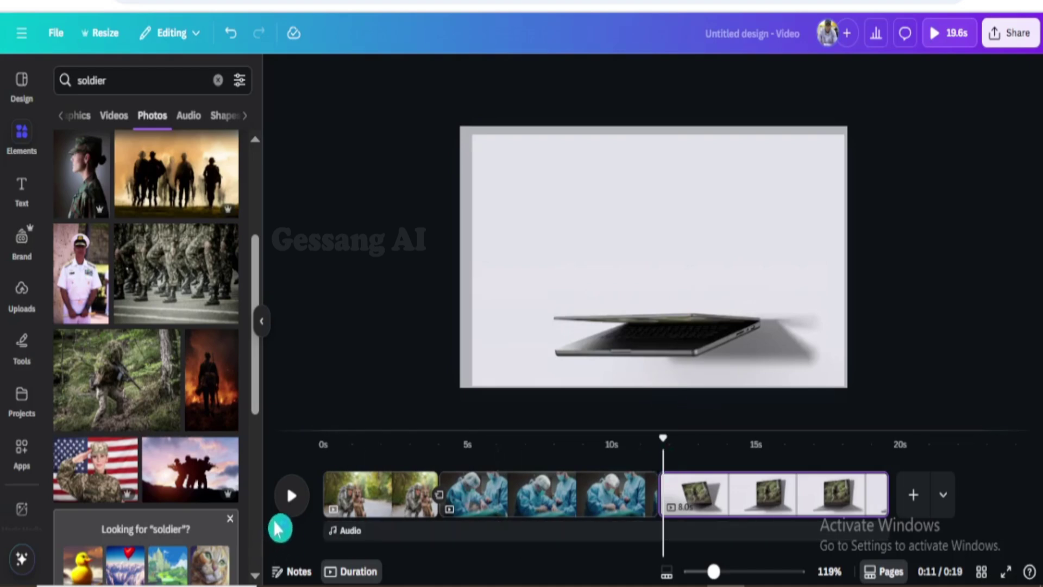
Step: Play back the laptop mockup page to preview the soldier photo on the laptop's screen
left_click(291, 496)
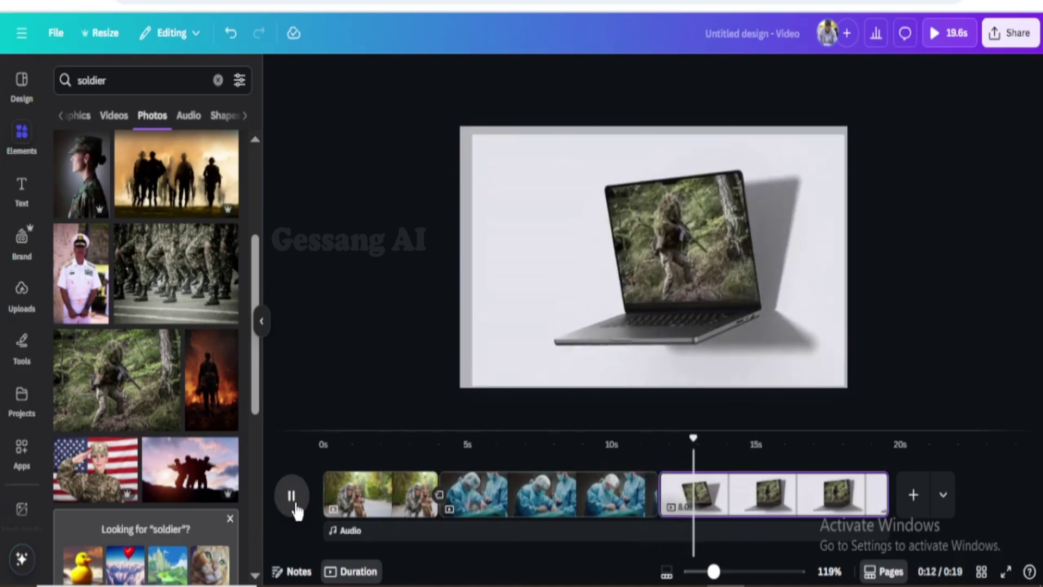
left_click(683, 328)
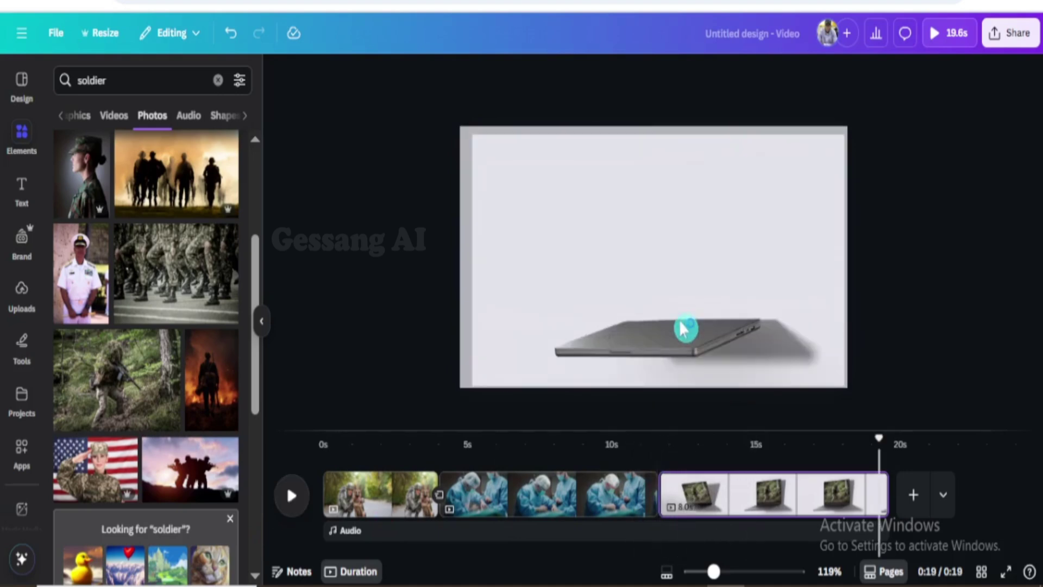
left_click(685, 328)
left_click(727, 445)
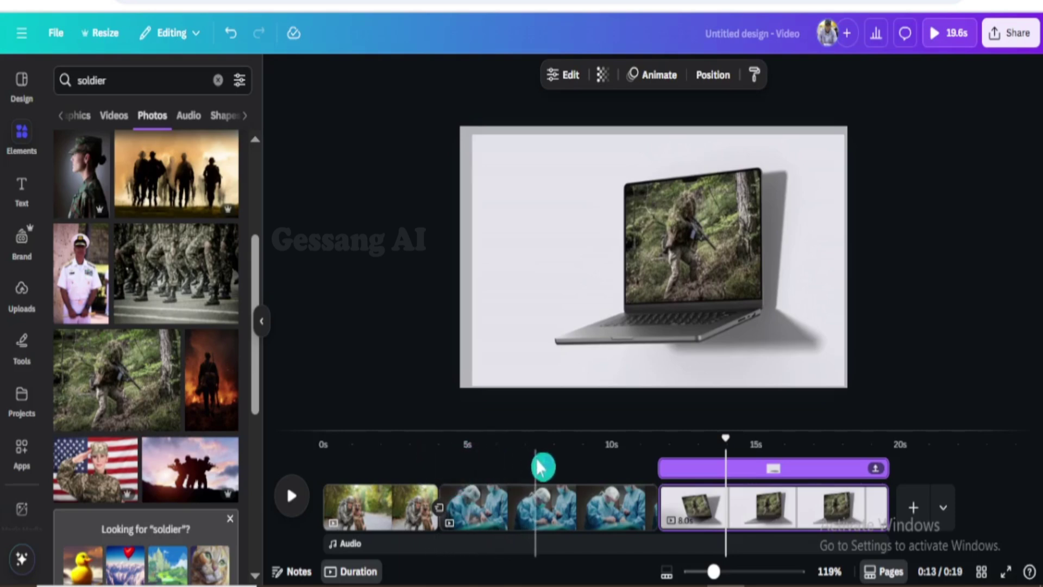
Step: Review the surgeons clip on the timeline, then delete the laptop mockup page
left_click(519, 443)
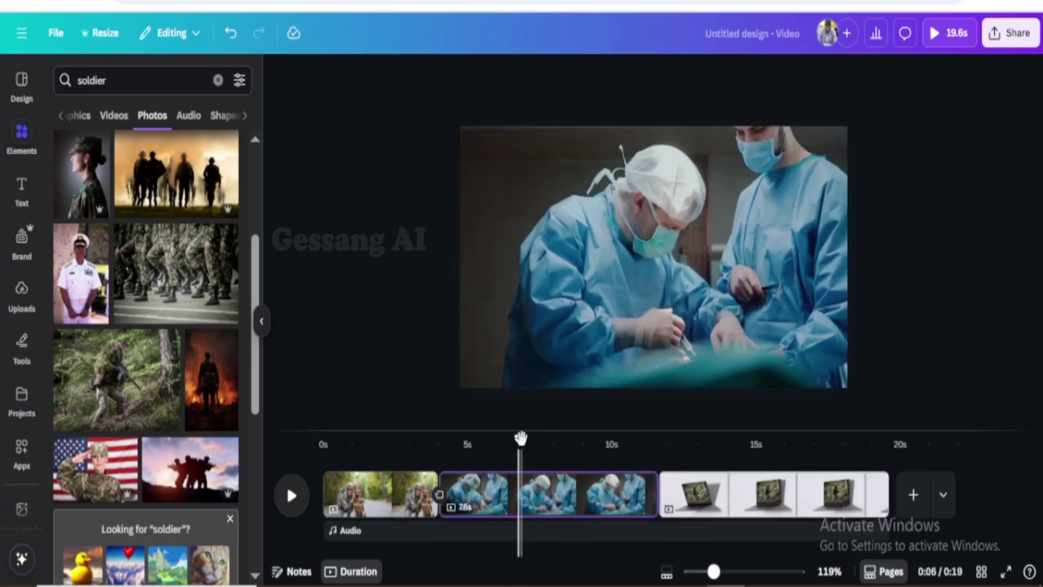
left_click_drag(521, 437, 687, 434)
left_click(726, 511)
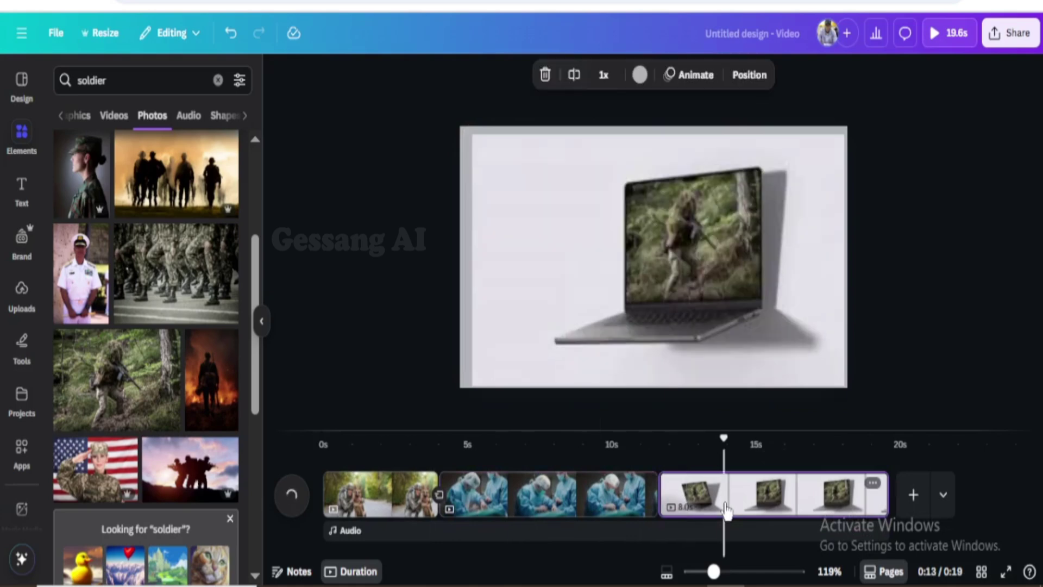
key("Delete")
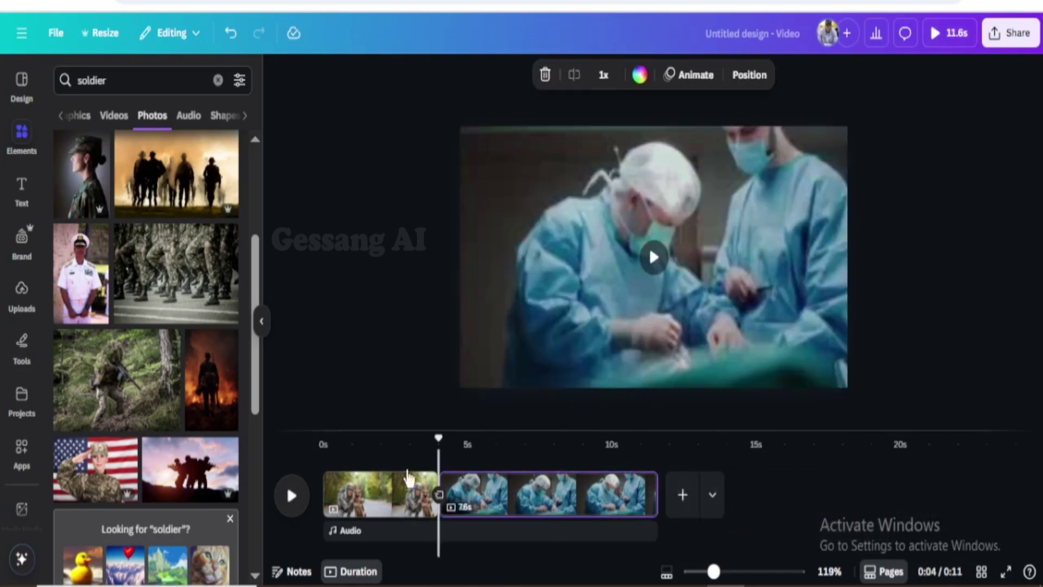
Step: Add the stock video of the kneeling soldier greeting two children to the soldier-and-dog page at about 2 s
left_click_drag(434, 464, 384, 473)
left_click(614, 285)
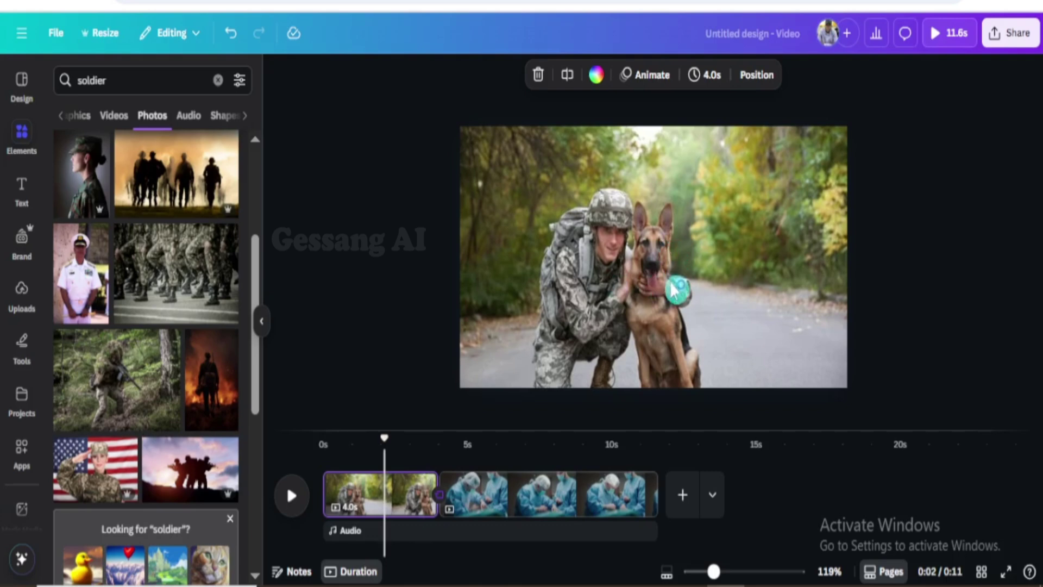
left_click(706, 309)
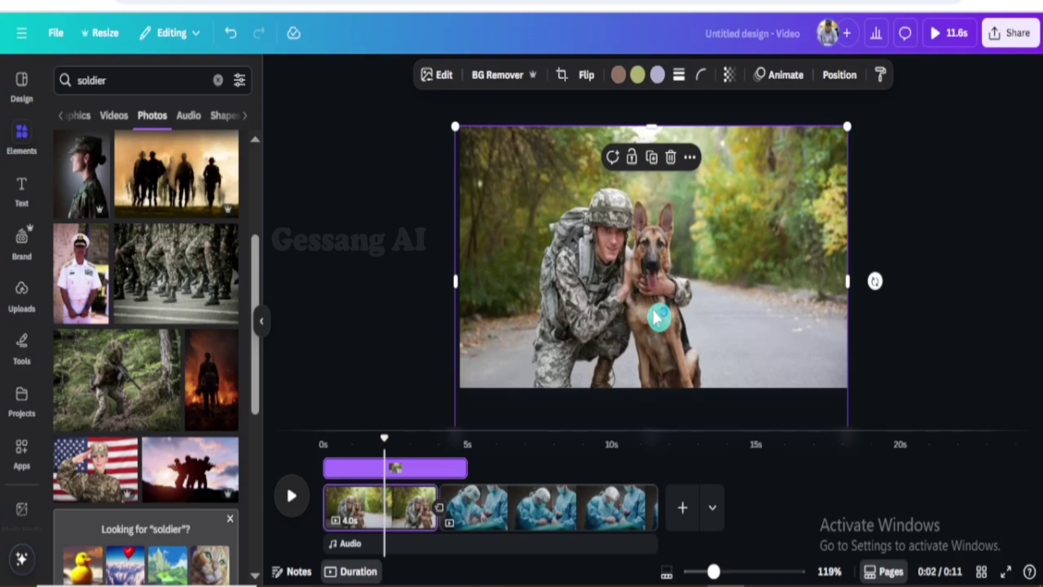
left_click(114, 115)
scroll(185, 402, "down", 1)
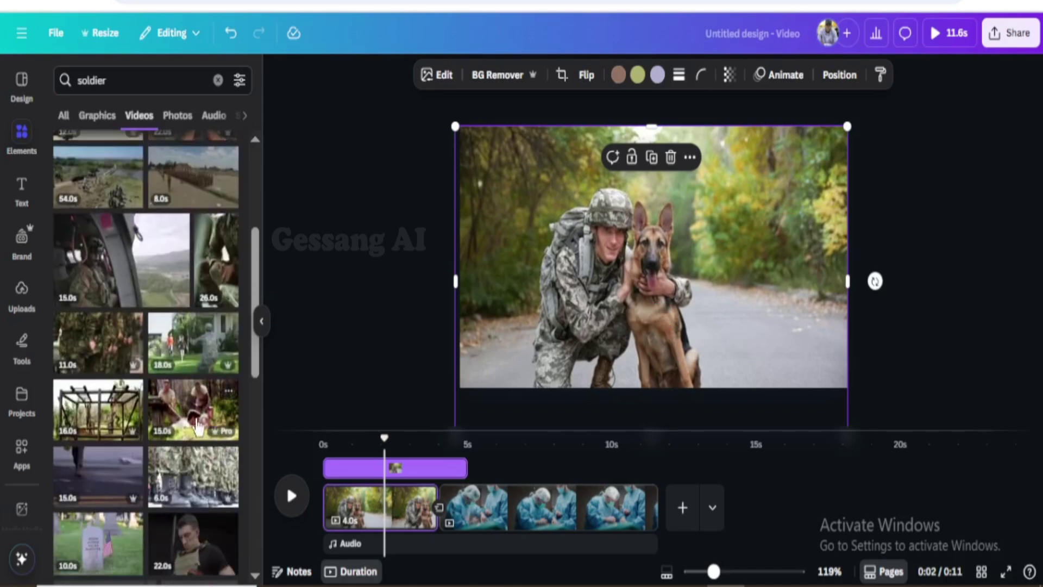
left_click(197, 351)
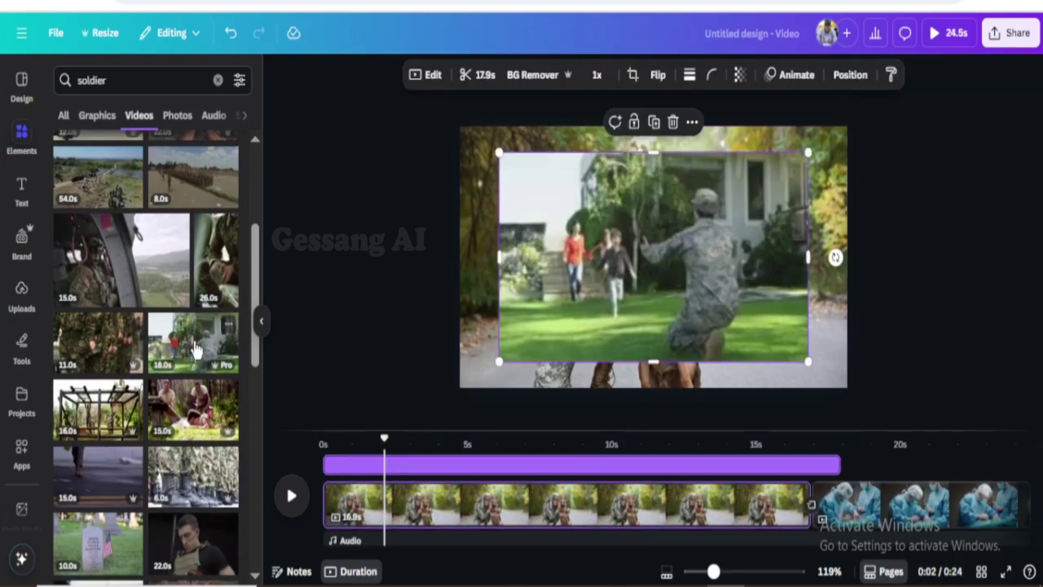
Step: Shrink the added video to a small overlay above the road, beside the dog in the soldier photo
left_click_drag(677, 276, 685, 261)
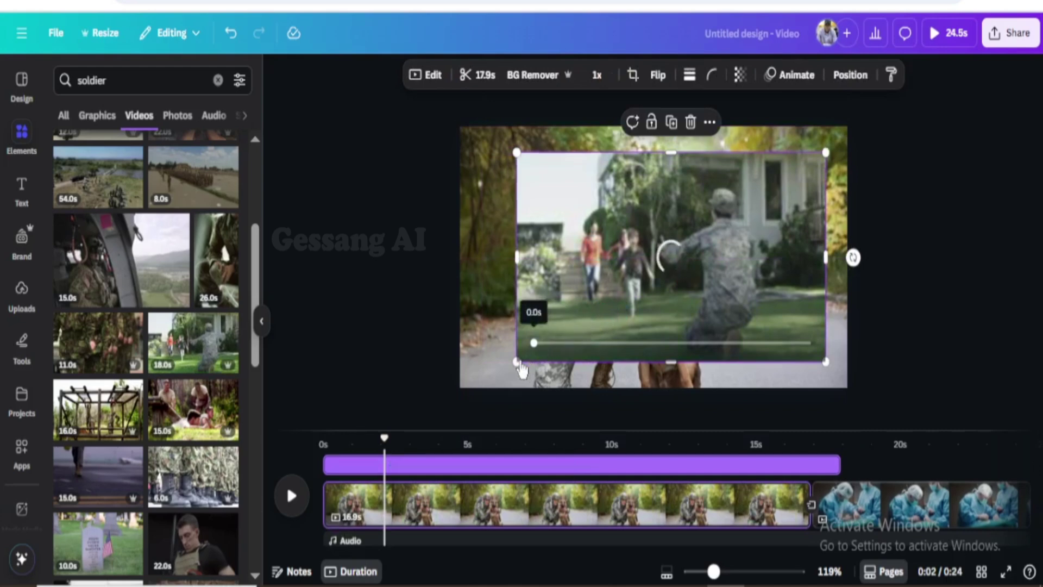
left_click_drag(517, 363, 684, 261)
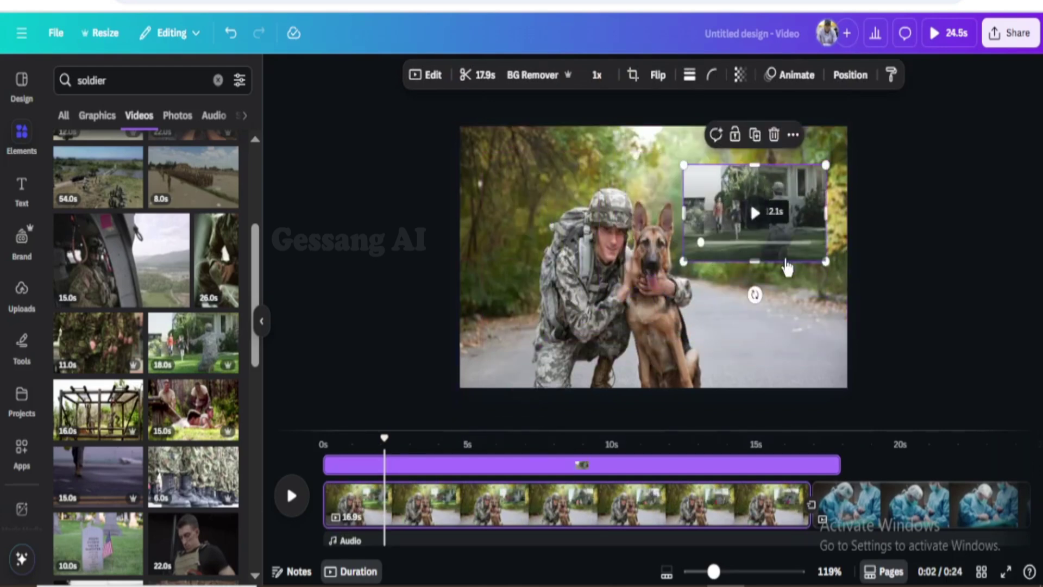
left_click(815, 249)
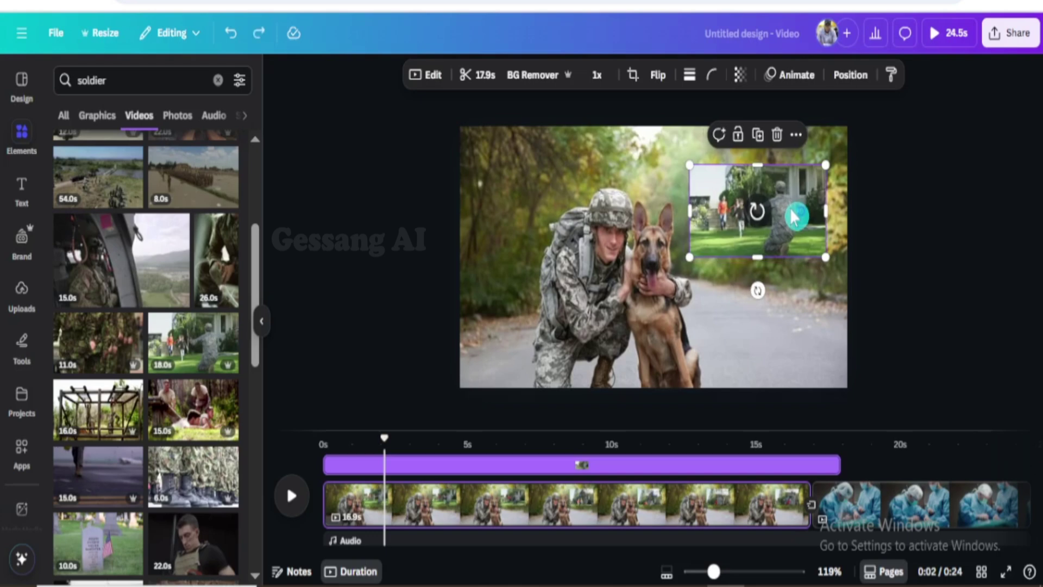
Step: Undo the resizing, moving and insertion of the overlay video on the soldier-and-dog page
key("ctrl+z")
key("ctrl+z")
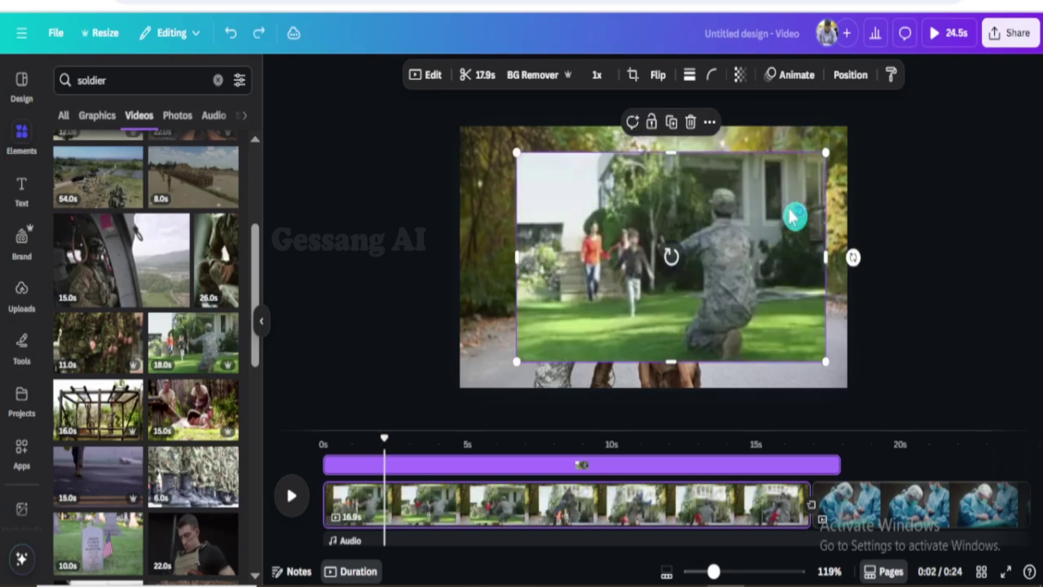
key("ctrl+z")
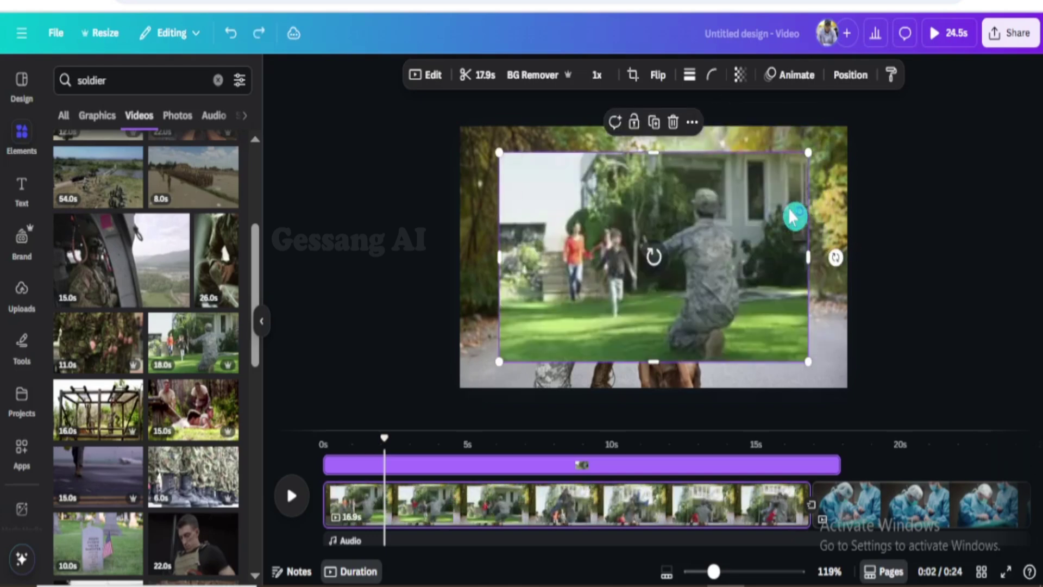
key("ctrl+z")
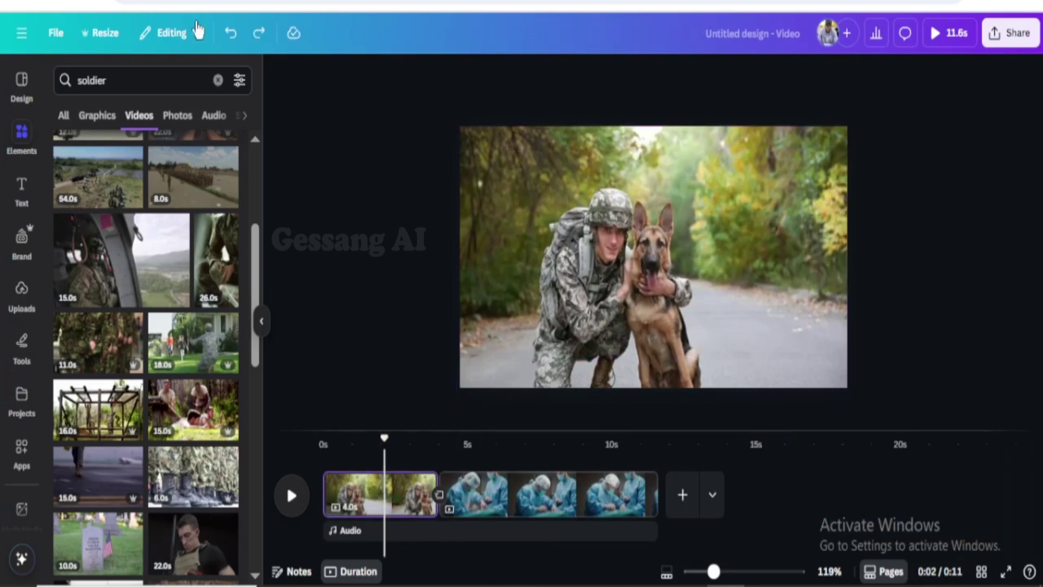
Step: Clear the soldier search, search the elements for frames and list all the frames
left_click(218, 80)
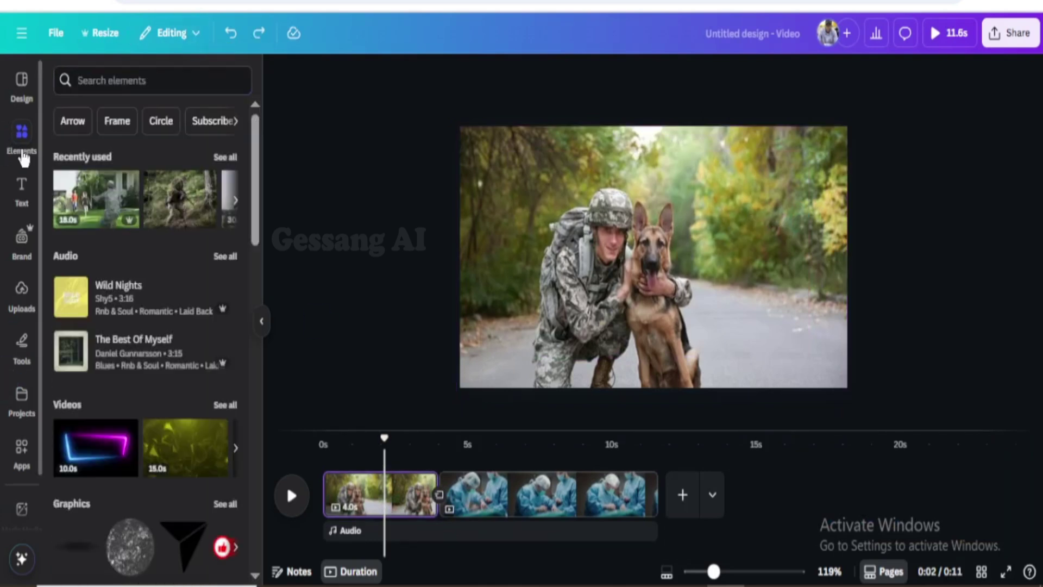
left_click(21, 157)
left_click(125, 82)
type("frames")
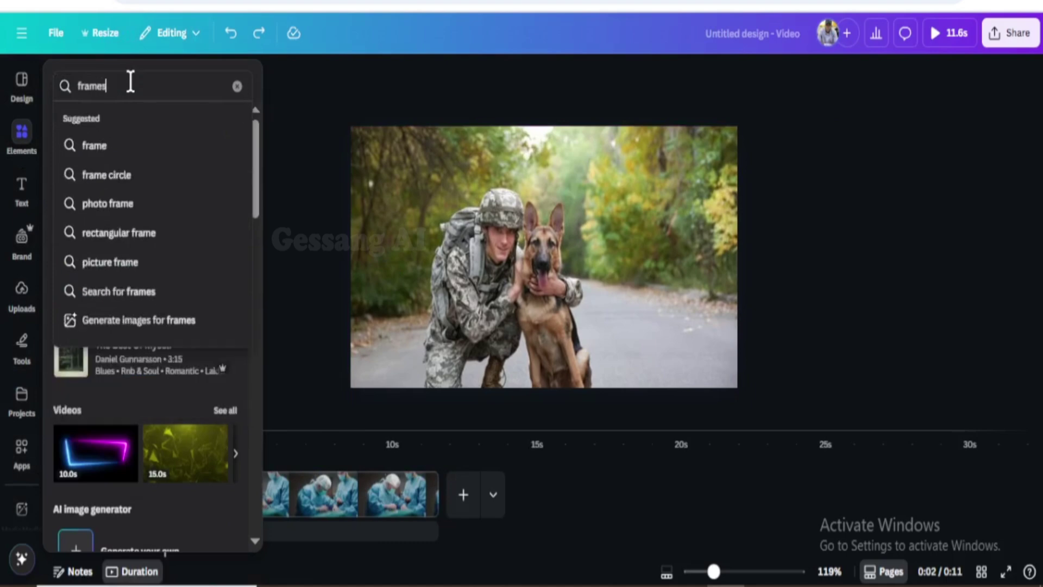
left_click(184, 109)
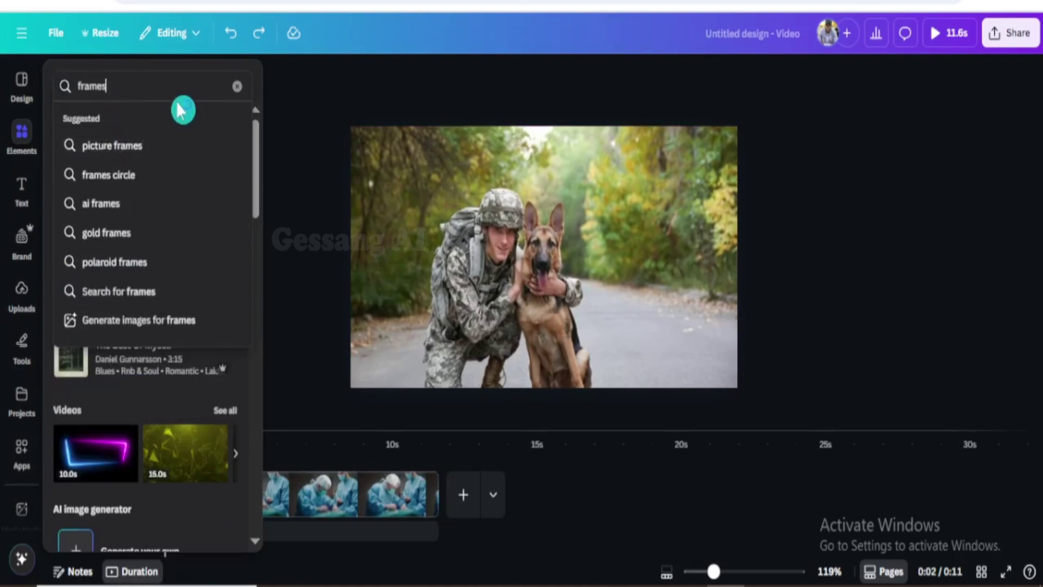
key("Return")
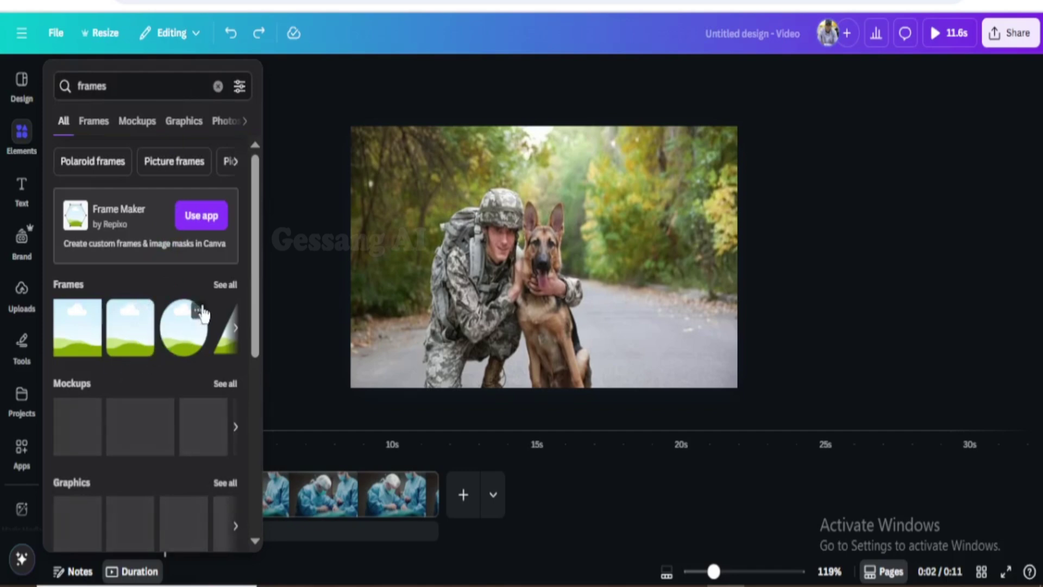
left_click(226, 284)
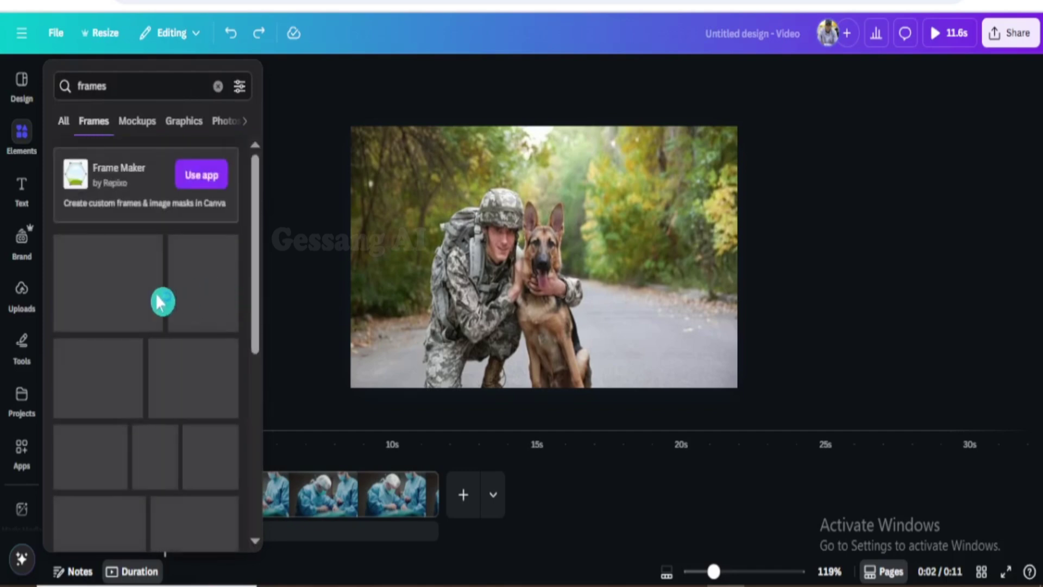
Step: Add the rectangular frame with torn, wavy edges to the soldier-and-dog page and place it in the photo's upper-right area
scroll(158, 326, "down", 5)
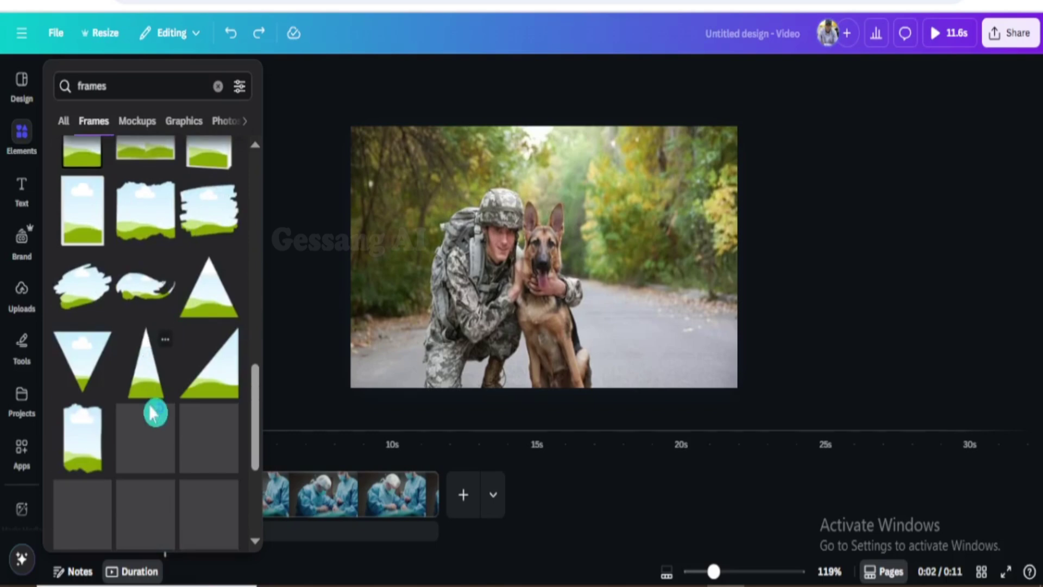
scroll(159, 437, "down", 4)
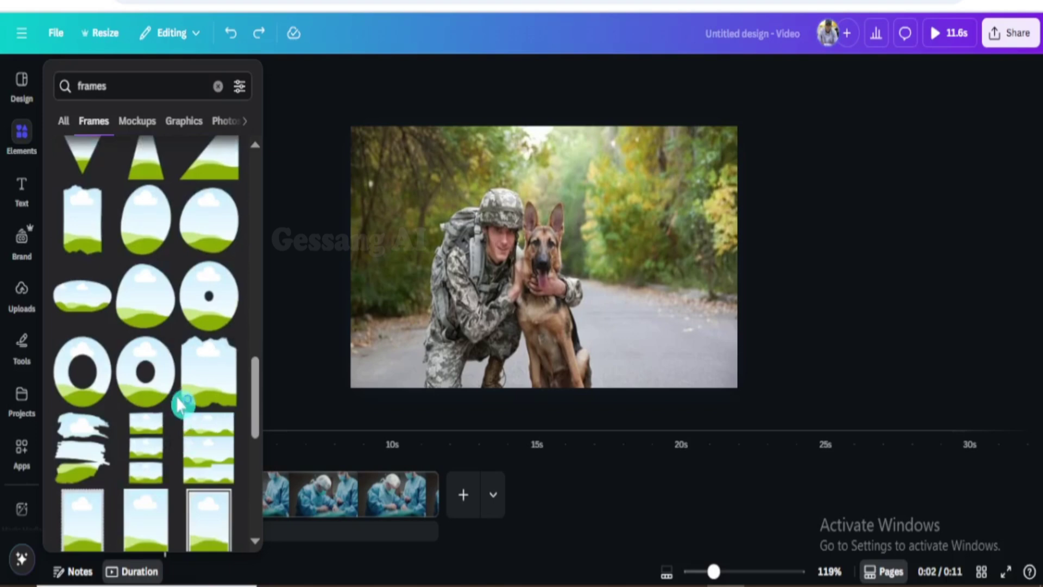
scroll(185, 402, "up", 1)
scroll(185, 399, "up", 6)
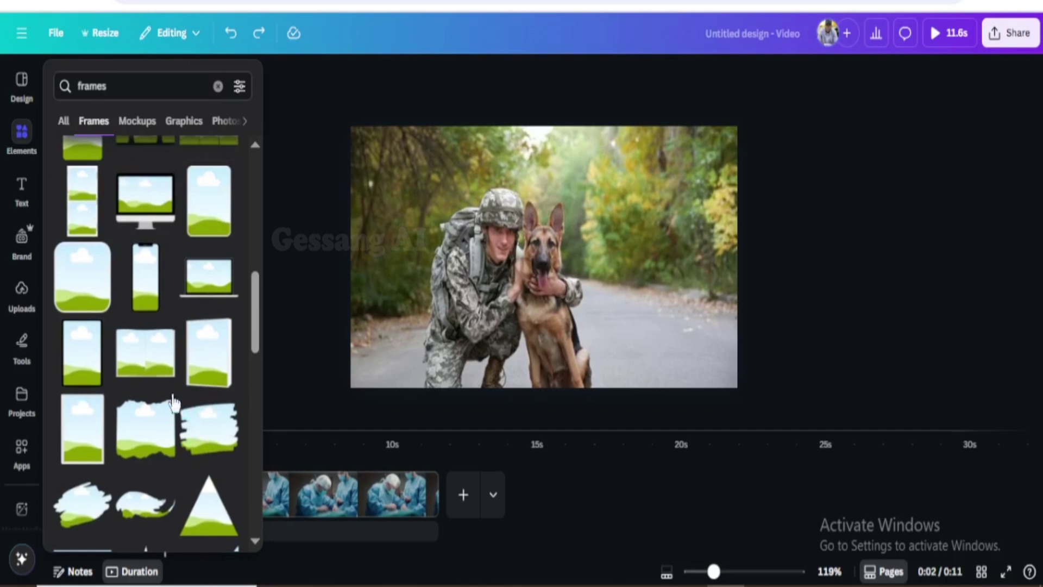
left_click(145, 418)
left_click(266, 304)
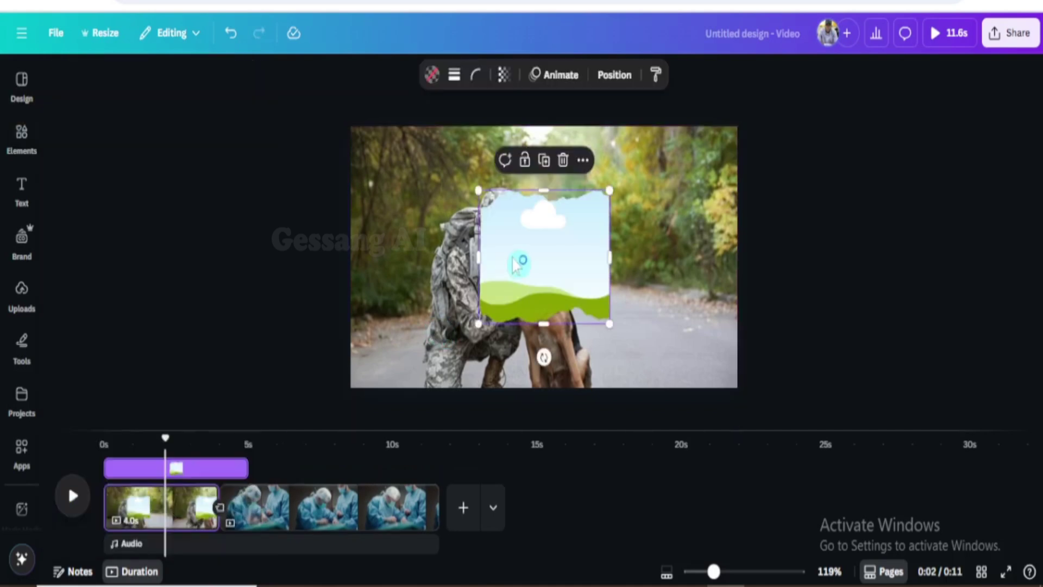
left_click_drag(527, 258, 619, 203)
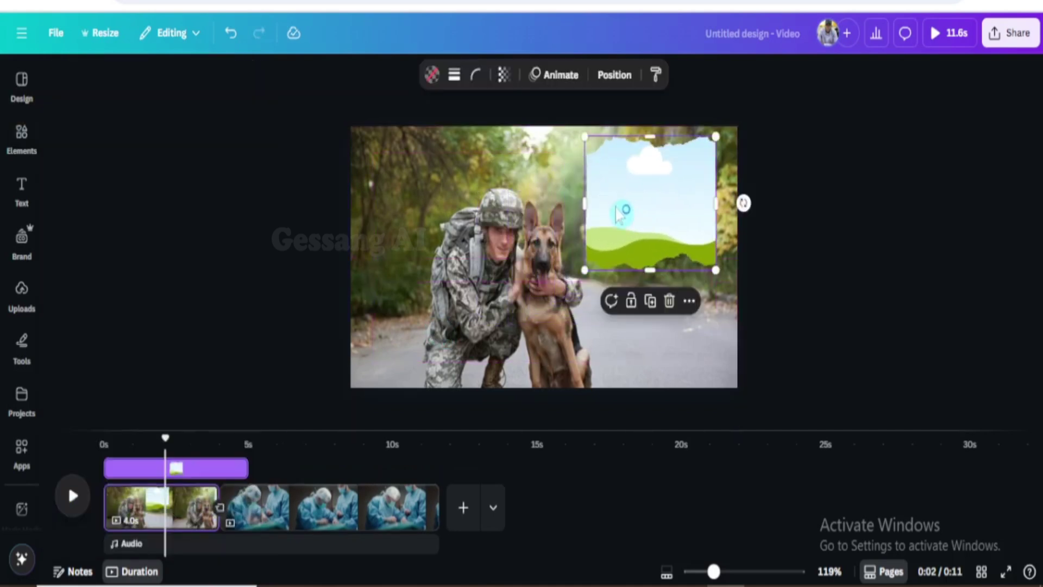
Step: Fill the torn-edge frame with the recently used video of the soldier greeting two children
left_click(19, 142)
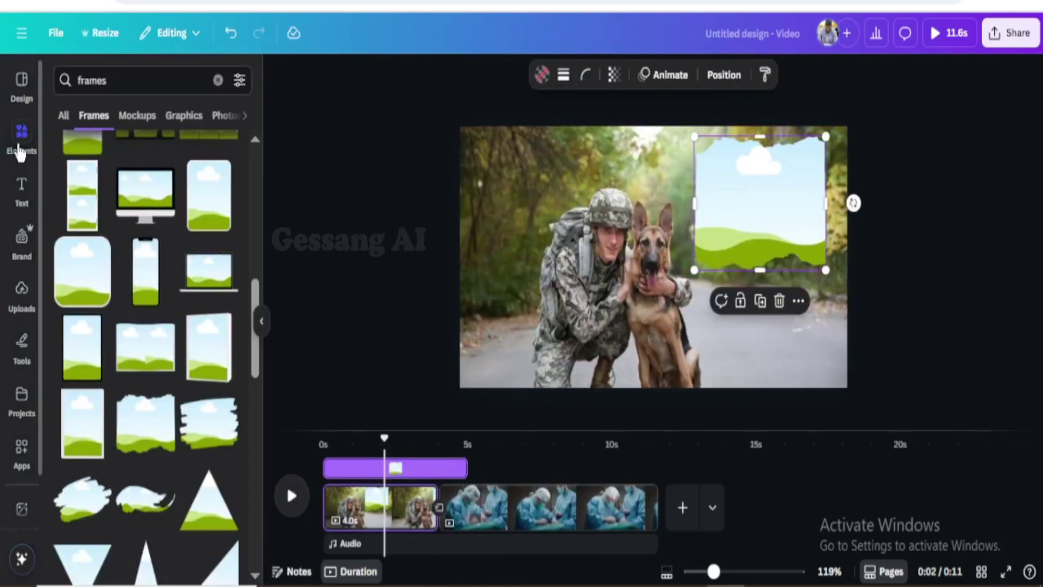
left_click(217, 81)
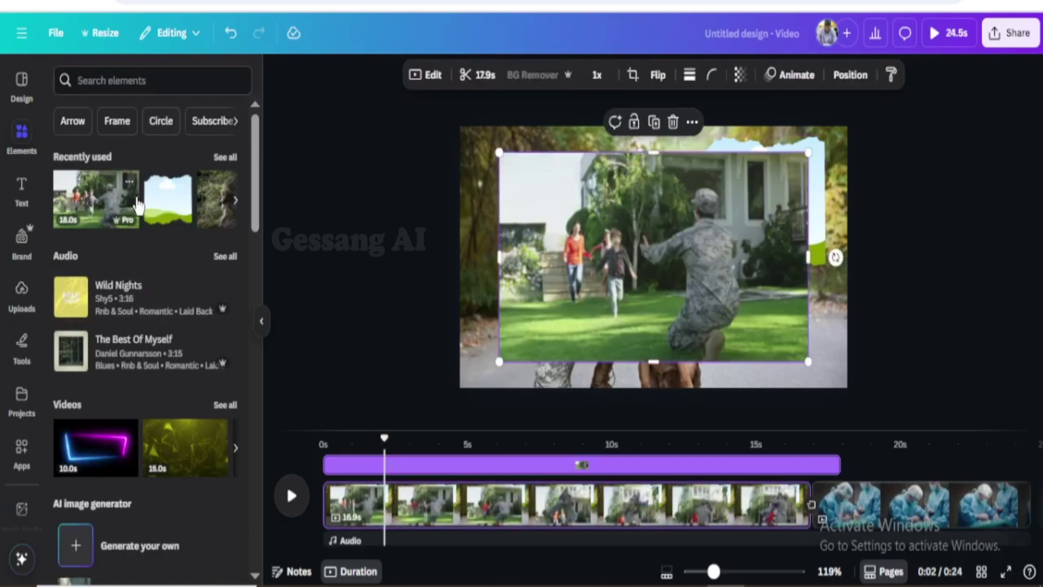
left_click(140, 204)
left_click_drag(651, 243, 735, 229)
left_click(777, 269)
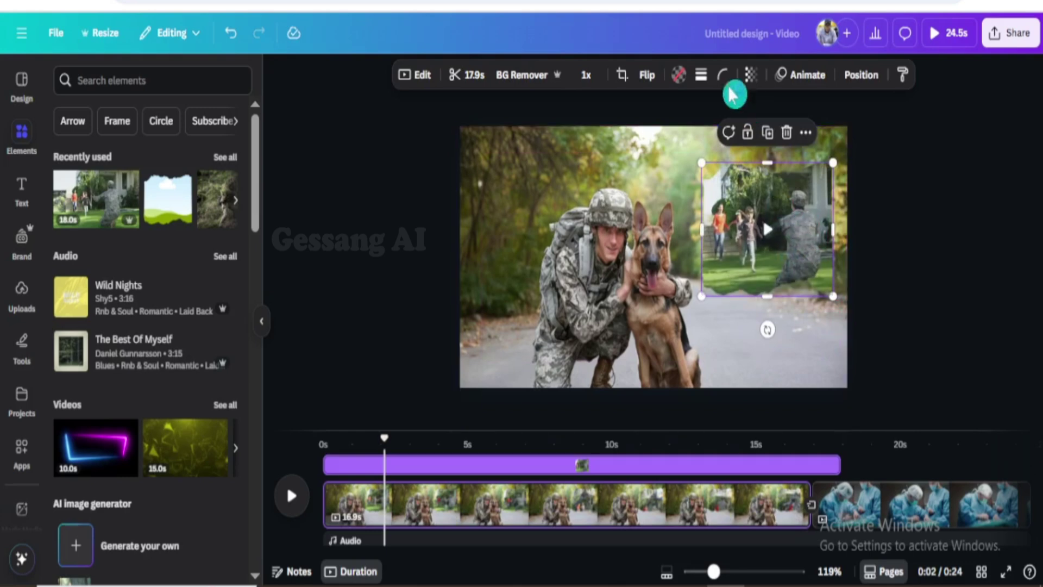
Step: Give the framed video a solid stroke with a weight of 16 and set its color to white
left_click(701, 77)
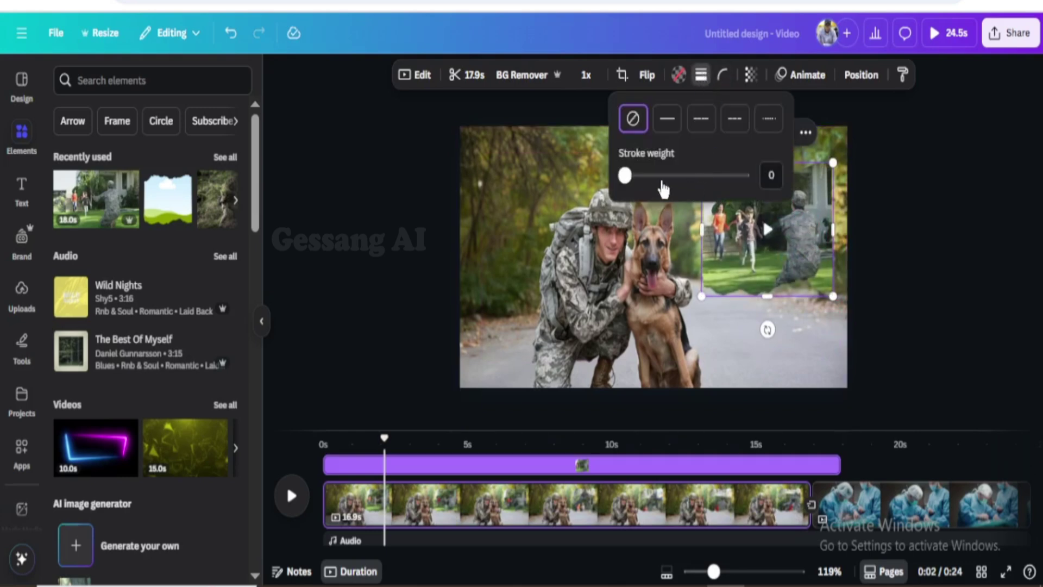
left_click(628, 175)
left_click_drag(628, 176, 648, 182)
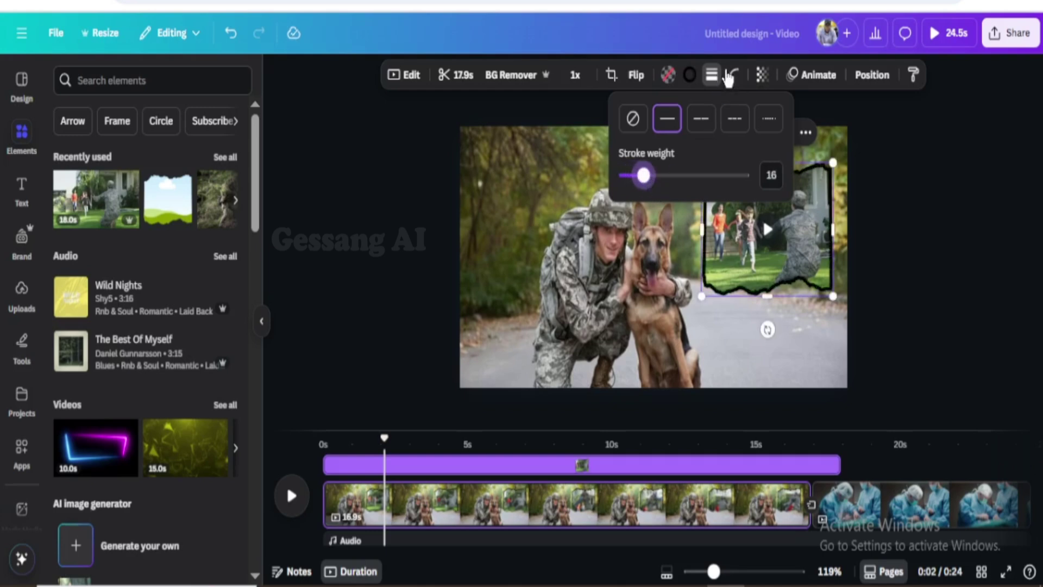
left_click(690, 77)
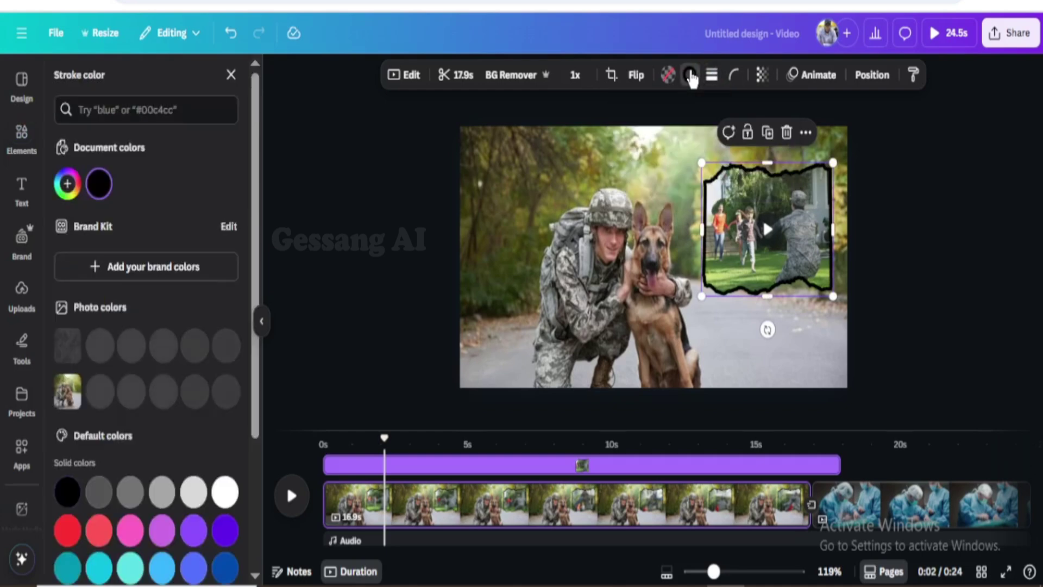
left_click(162, 554)
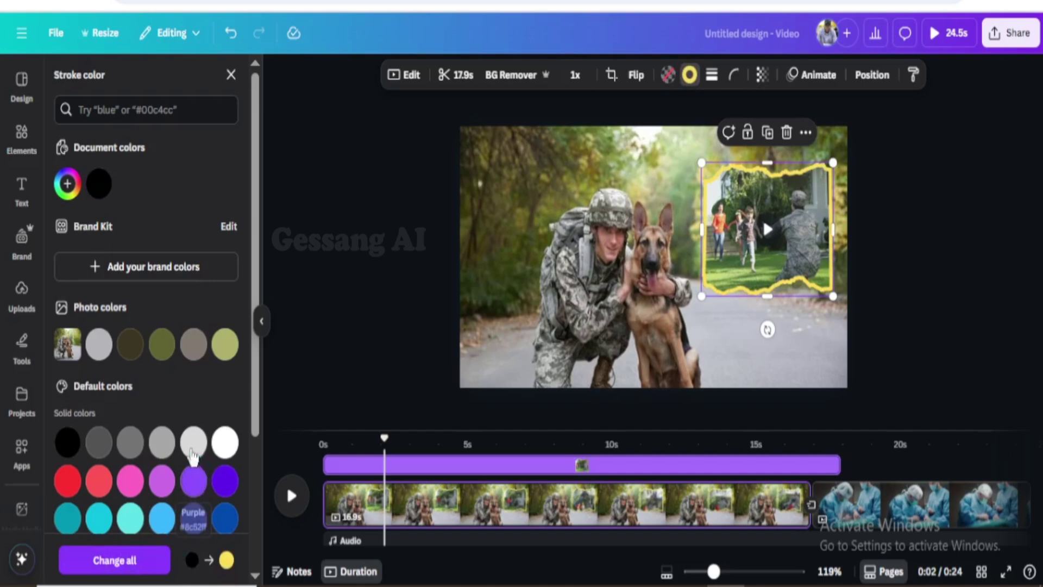
left_click(224, 443)
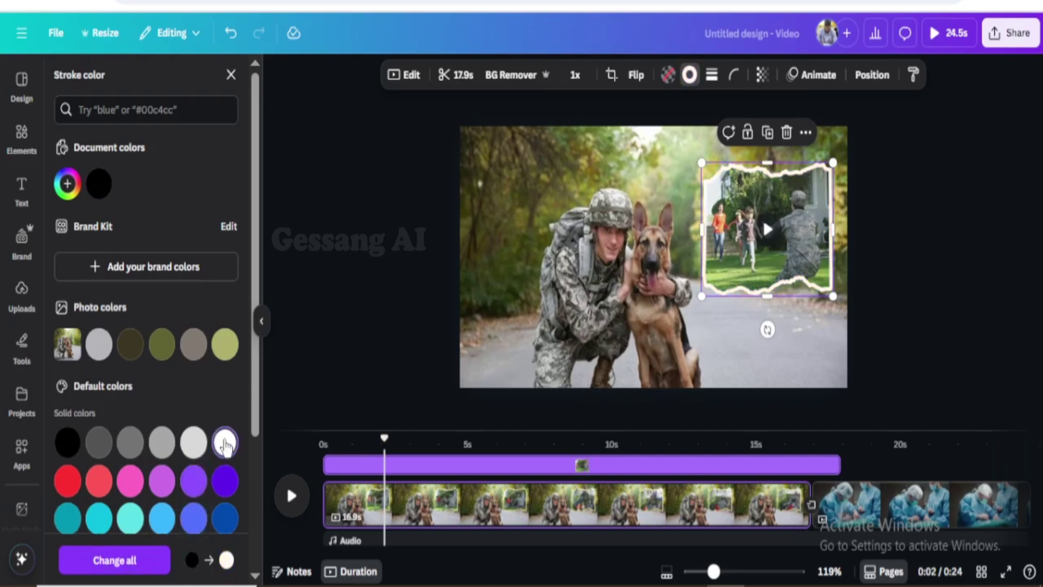
Step: Move the framed video down into the lower-right corner of the soldier-and-dog page
left_click(758, 304)
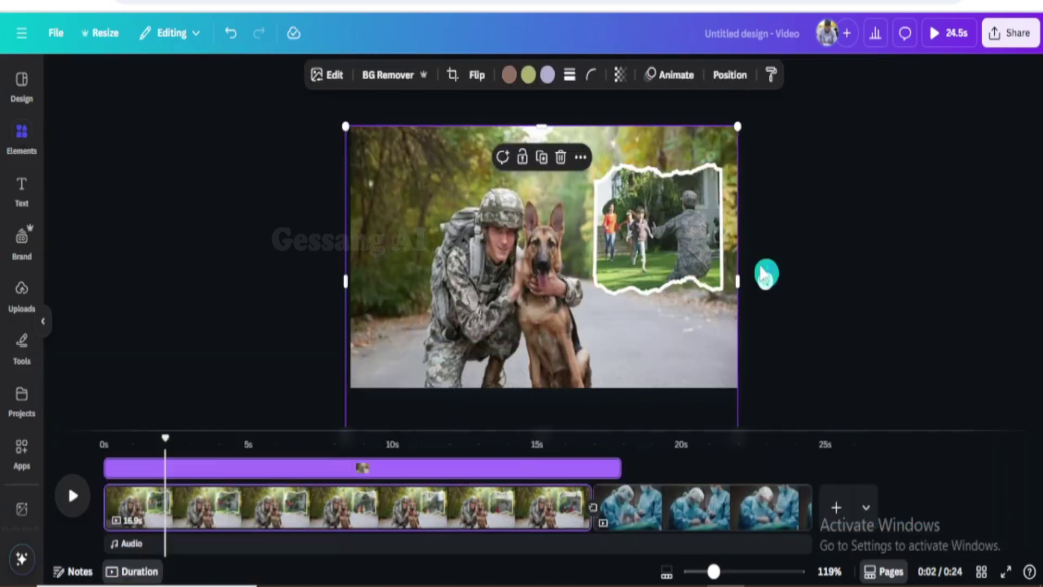
left_click(722, 273)
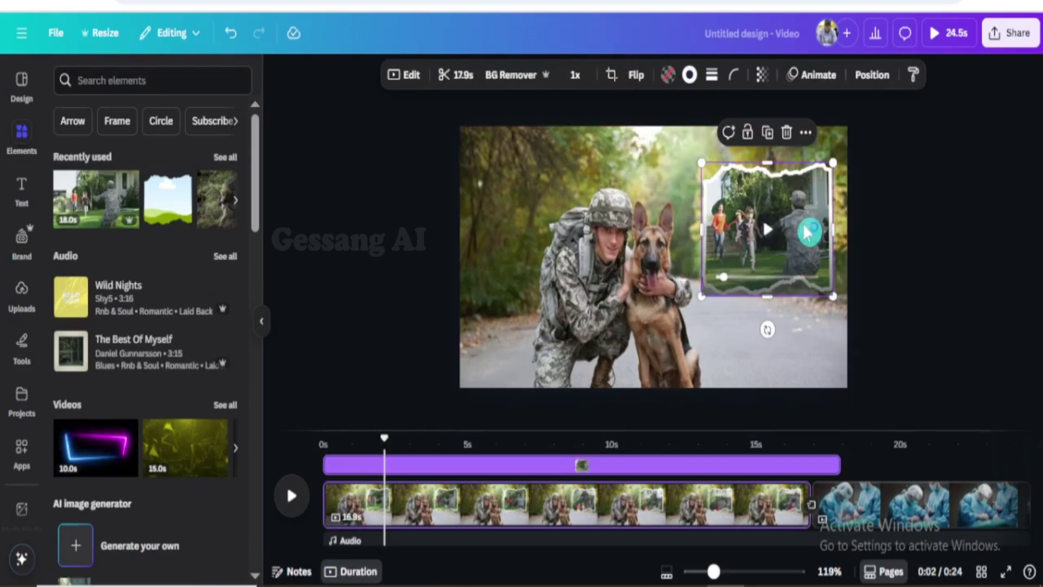
left_click(789, 335)
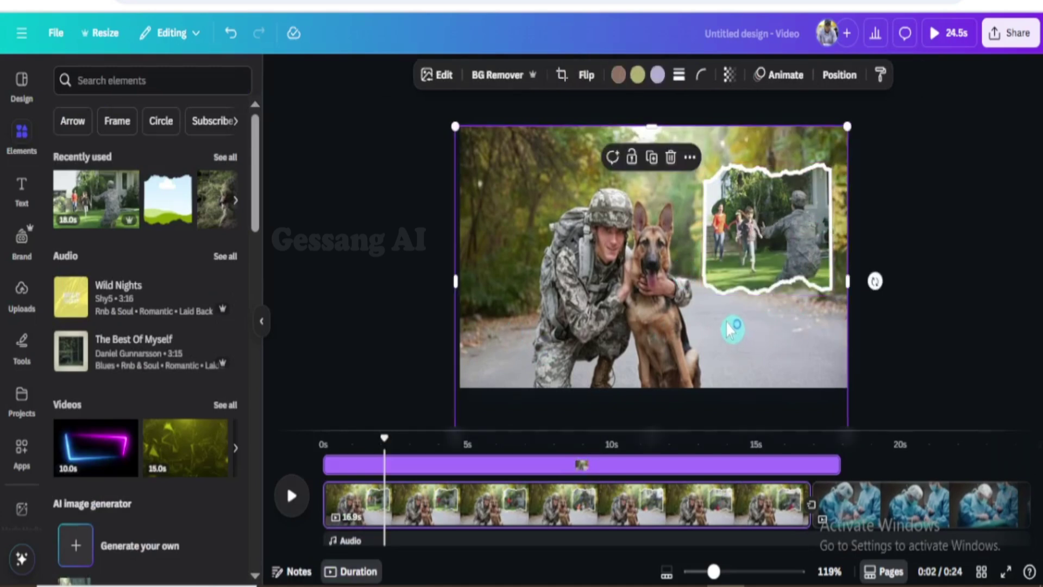
left_click_drag(766, 266, 775, 359)
left_click(700, 265)
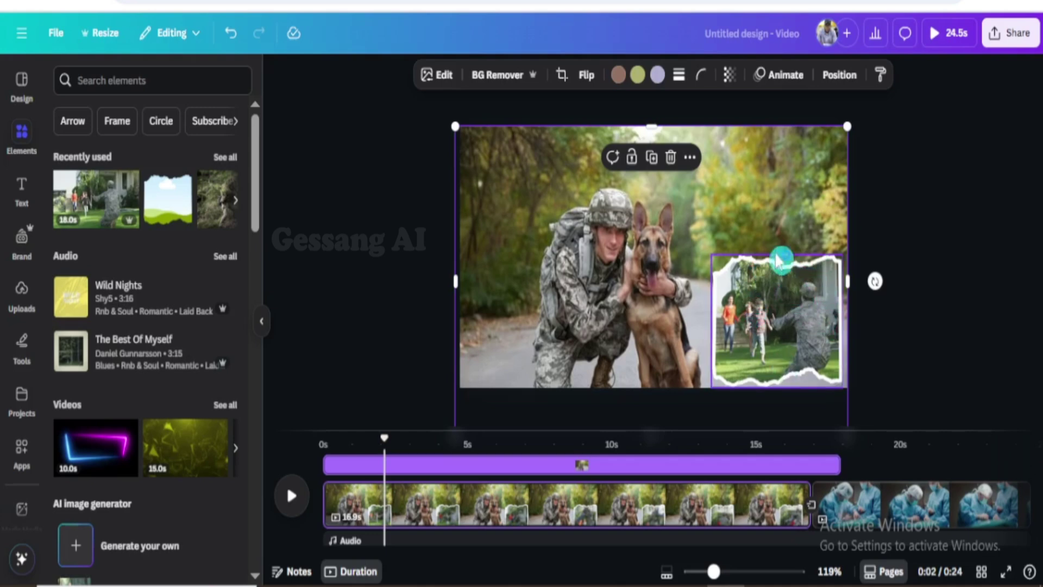
Step: Animate the framed video with Baseline, limit the animation to On enter and reduce its speed
left_click(788, 87)
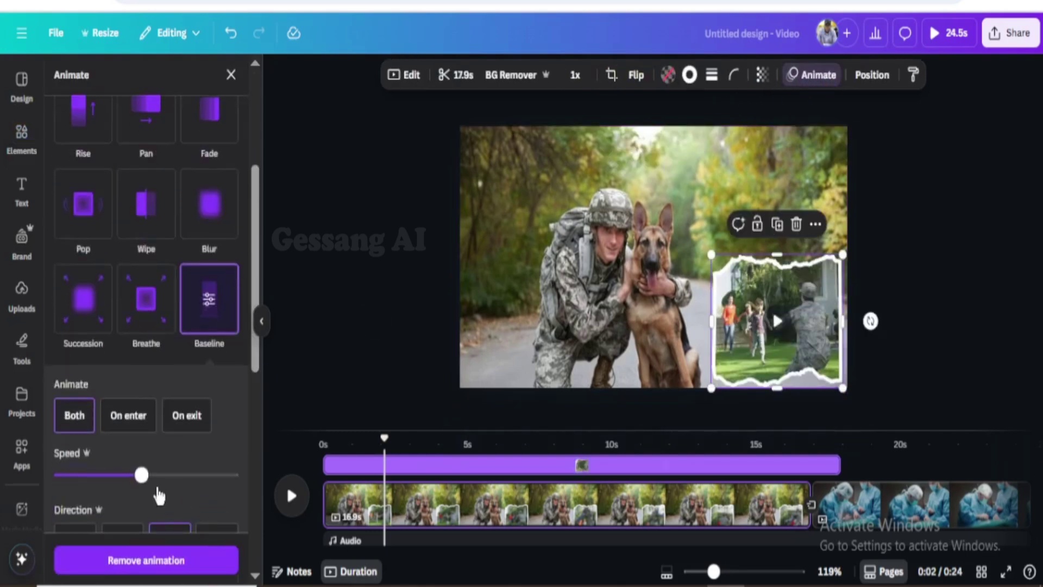
left_click(133, 424)
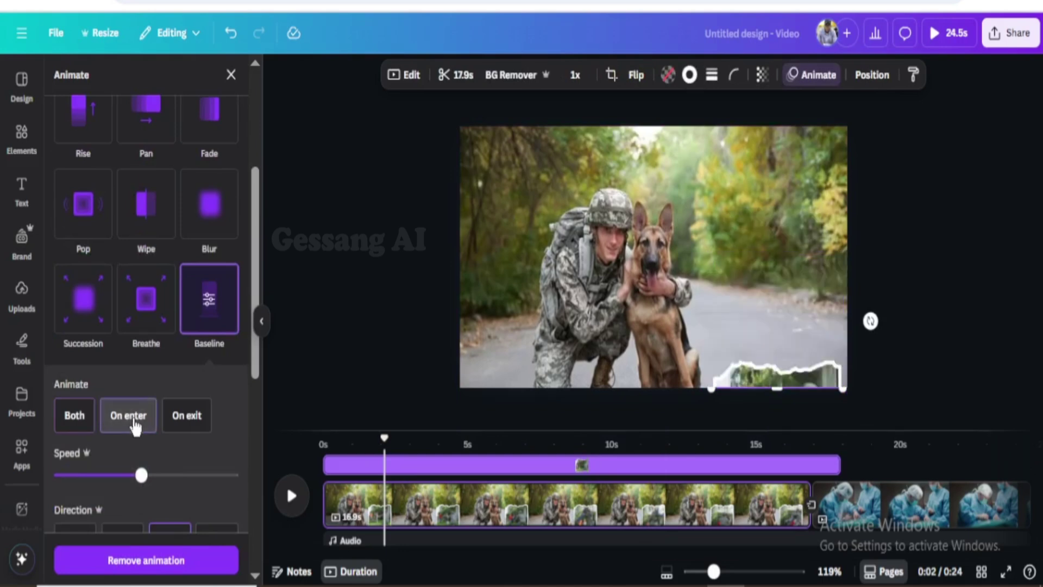
left_click_drag(150, 481, 94, 487)
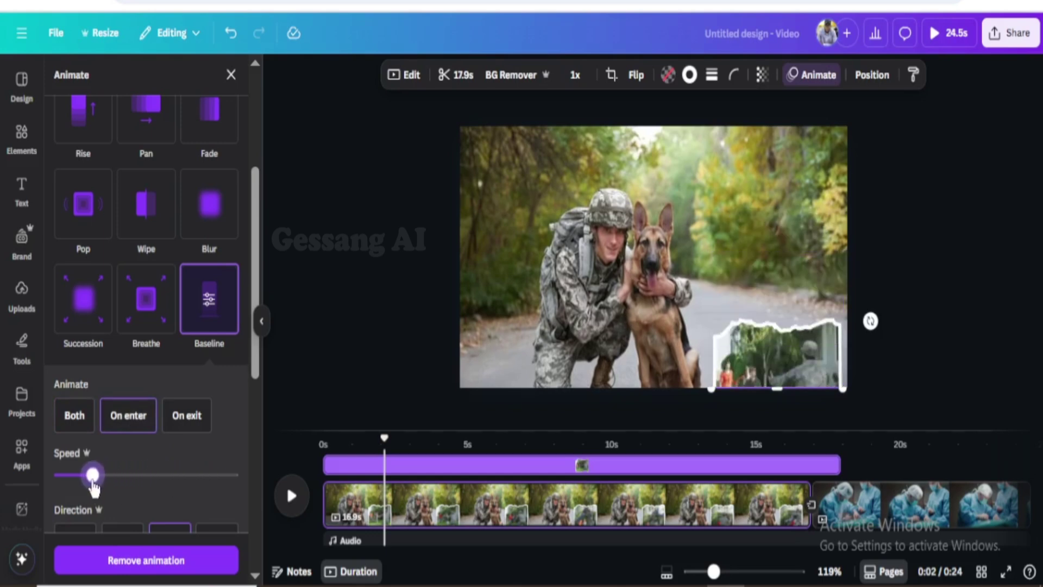
Step: Set the direction of the framed video's Baseline animation to upward
scroll(149, 516, "down", 3)
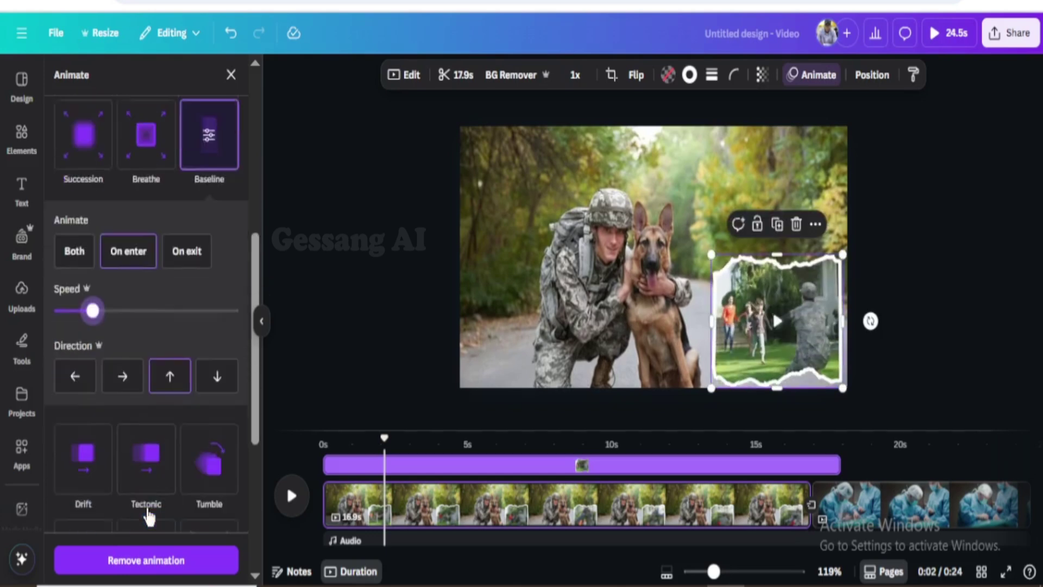
scroll(146, 511, "down", 1)
left_click(168, 322)
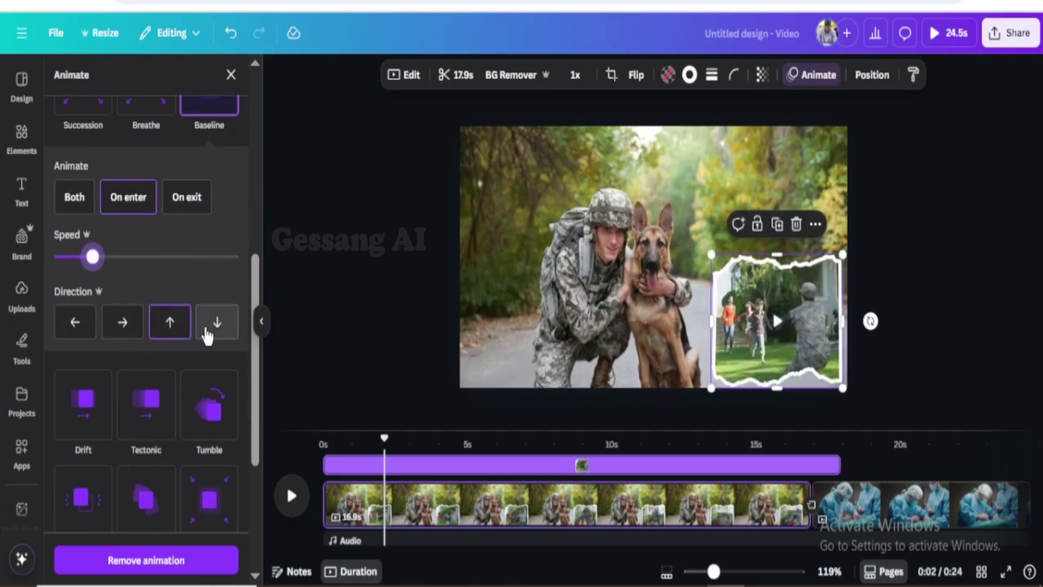
Step: Trim the start of the framed video so it begins about 7 seconds into the soldier-and-dog page
left_click(764, 320)
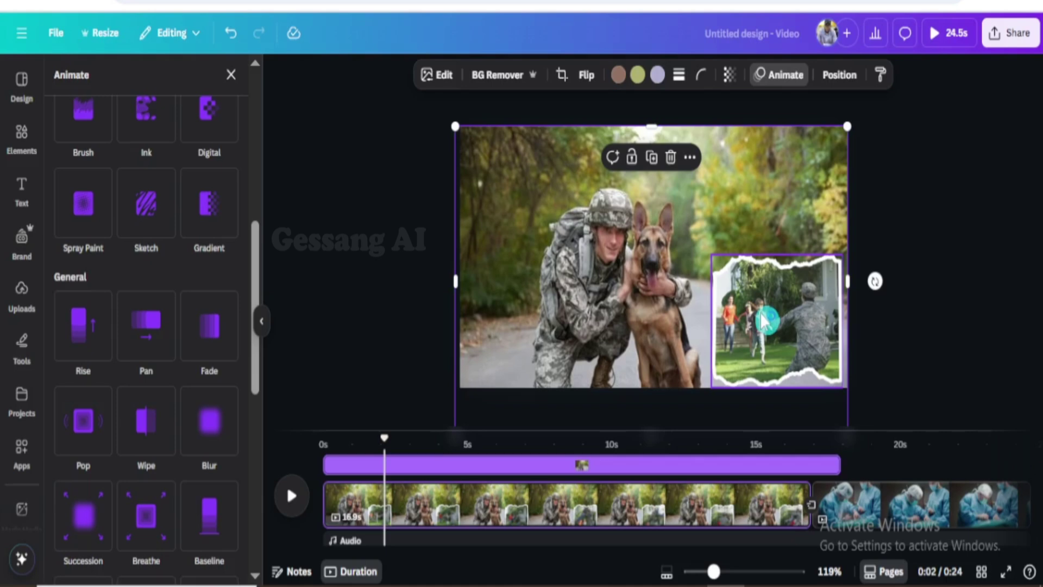
left_click(764, 321)
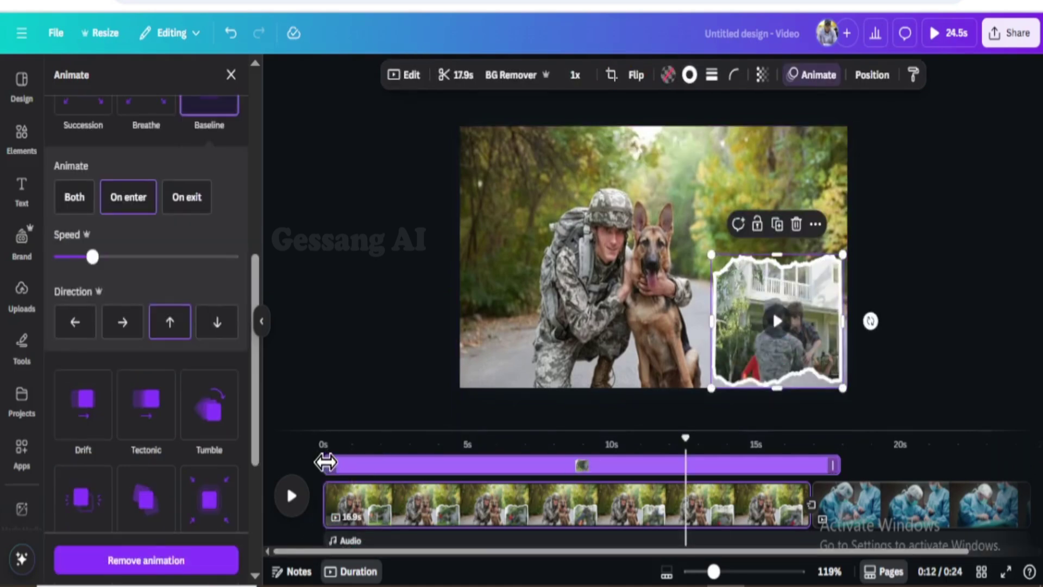
left_click_drag(326, 462, 525, 476)
Step: Play the video from the beginning to check when the framed video enters, then stop during the surgeons clip
left_click_drag(689, 439, 328, 440)
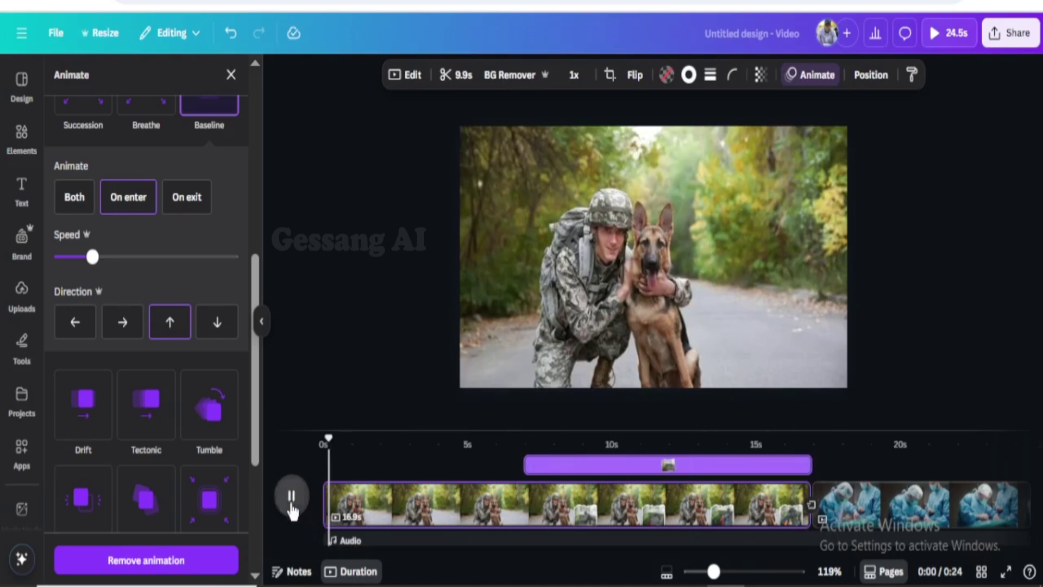
left_click(292, 500)
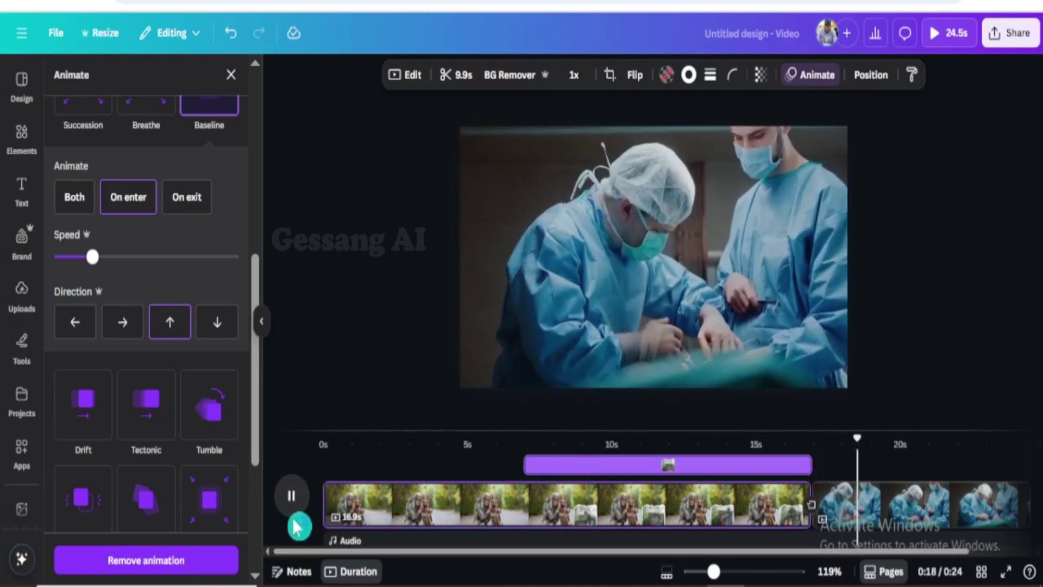
left_click(292, 496)
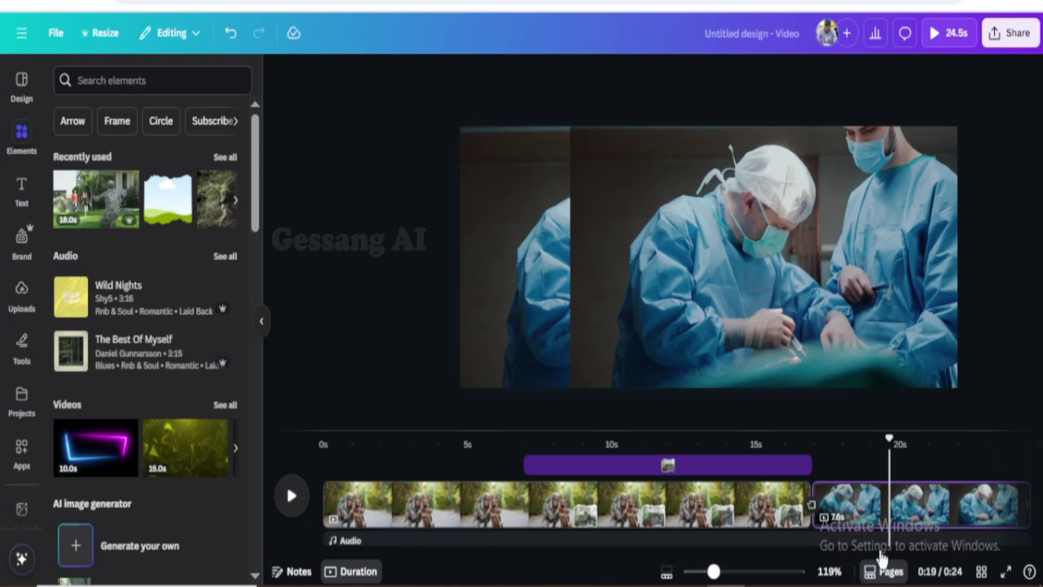
Step: Add a heading near the start of the soldier-and-dog page and place it in the photo's upper-right area
left_click_drag(893, 444, 340, 450)
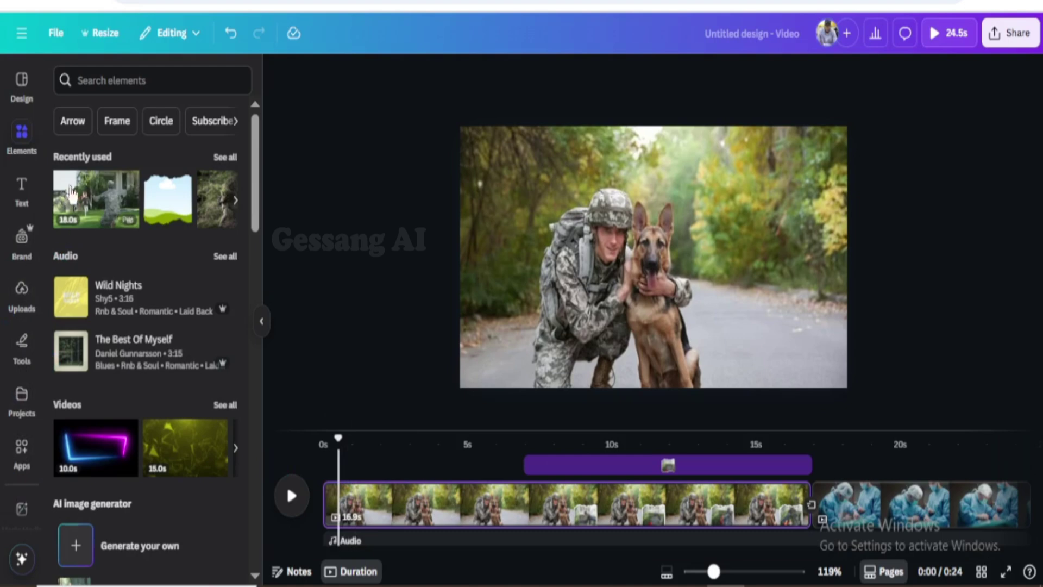
left_click(23, 193)
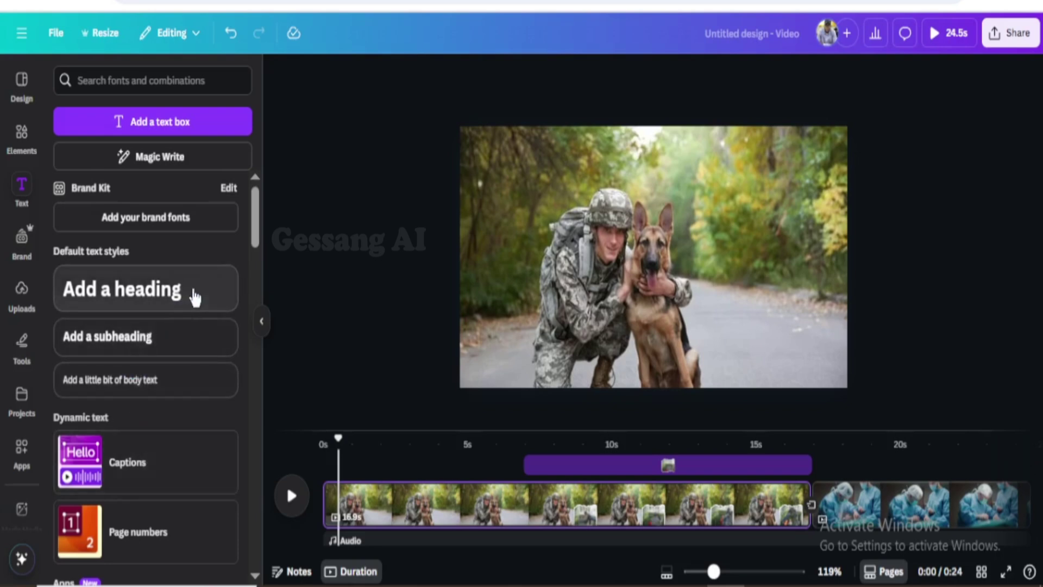
left_click(237, 274)
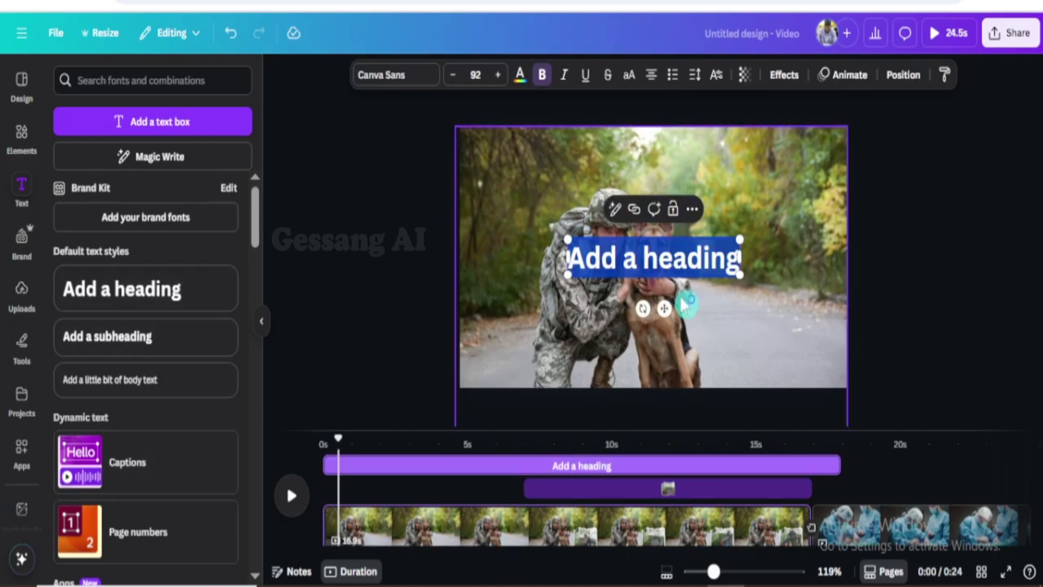
left_click_drag(667, 309, 760, 225)
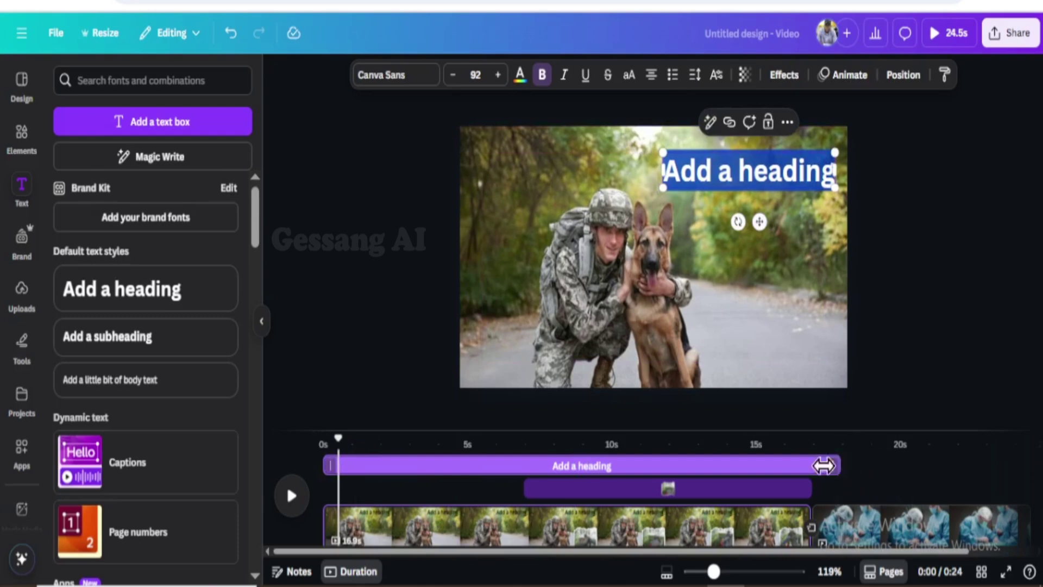
Step: Trim the heading's duration to run from about 1 second until the framed video begins at about 7 seconds
left_click_drag(823, 466, 524, 491)
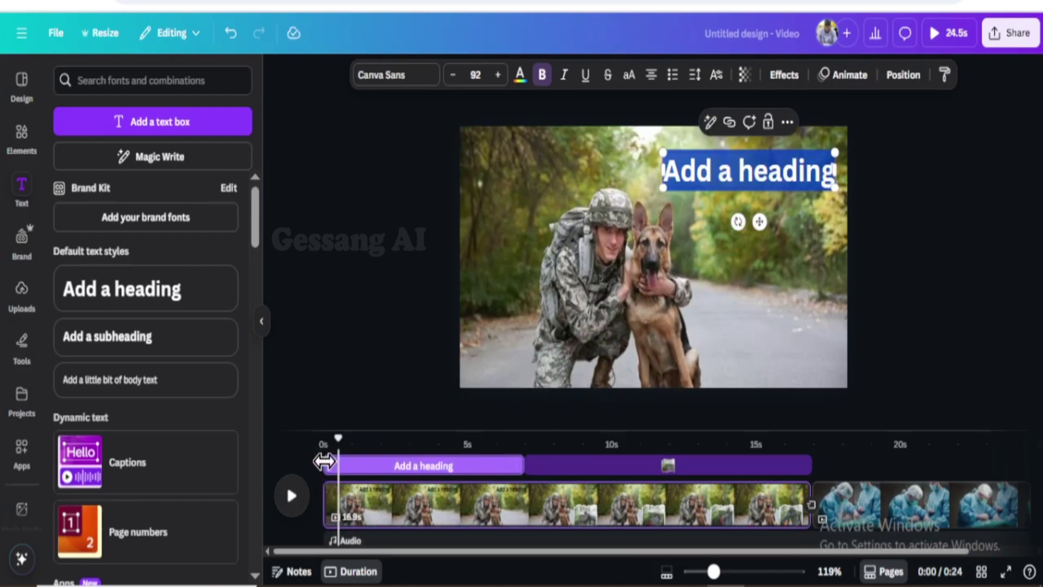
left_click_drag(329, 463, 371, 440)
Step: Replace the heading text with "A galant soldier is back"
double_click(771, 175)
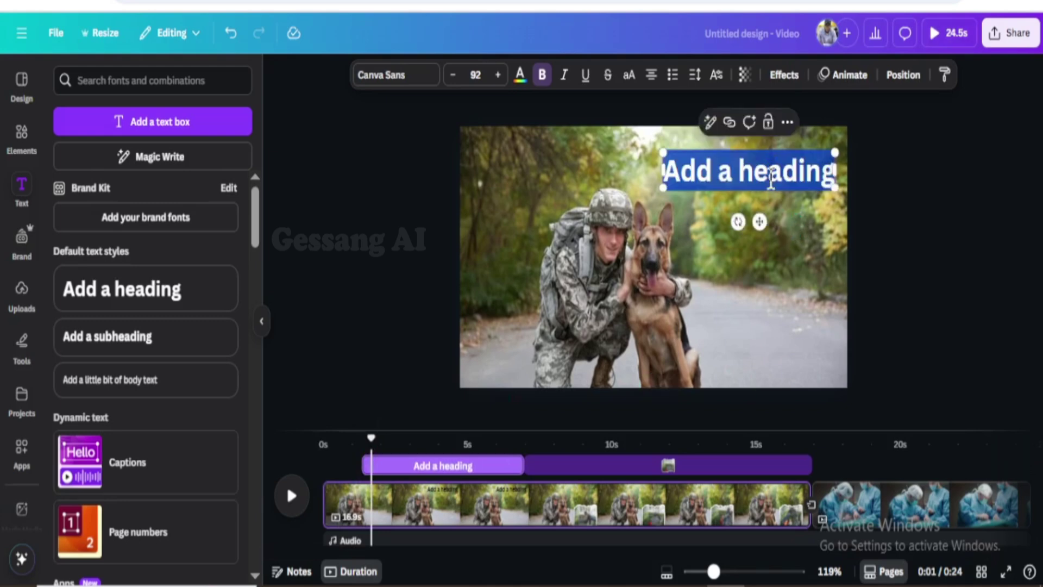
key("BackSpace")
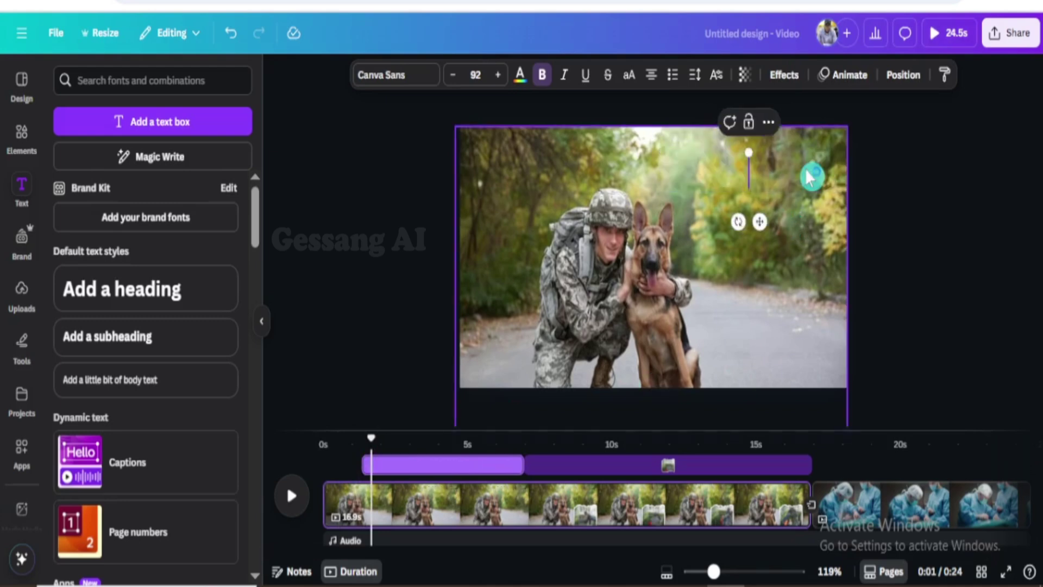
type("galant soldier")
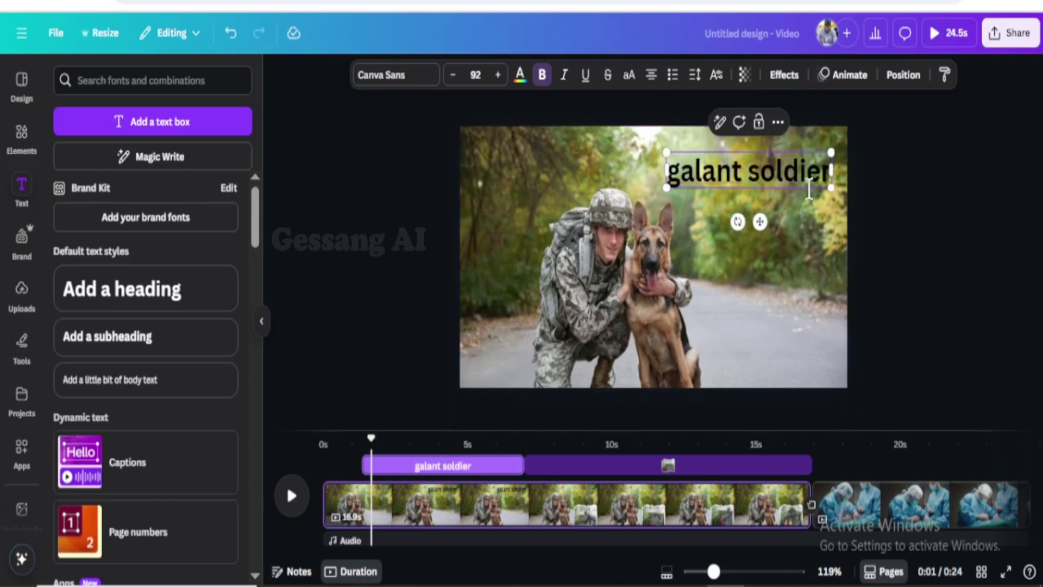
type(" is back")
left_click(659, 176)
type("A")
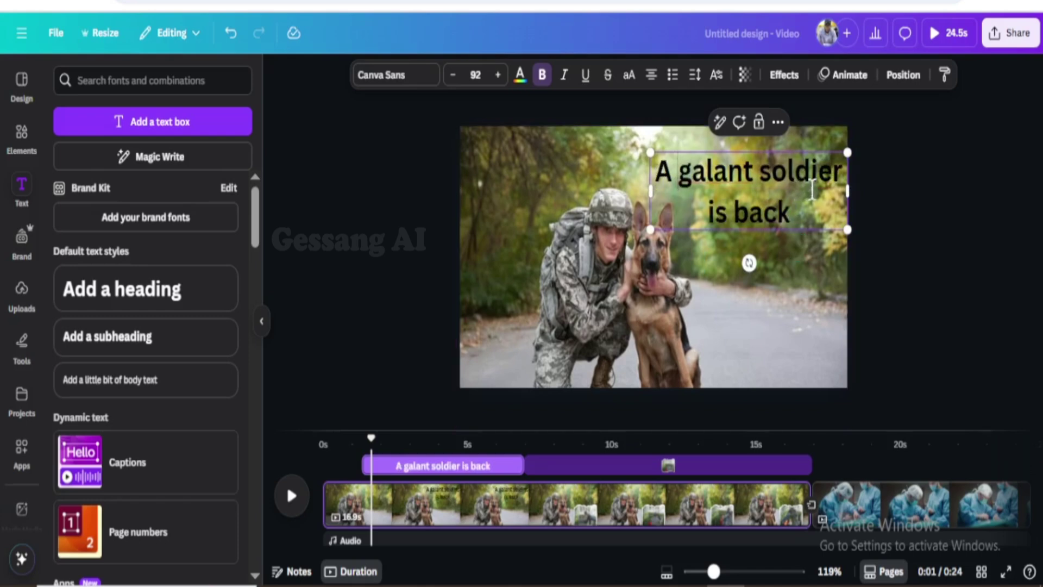
Step: Change the color of the "A galant soldier is back" heading to white
left_click(789, 259)
left_click(776, 213)
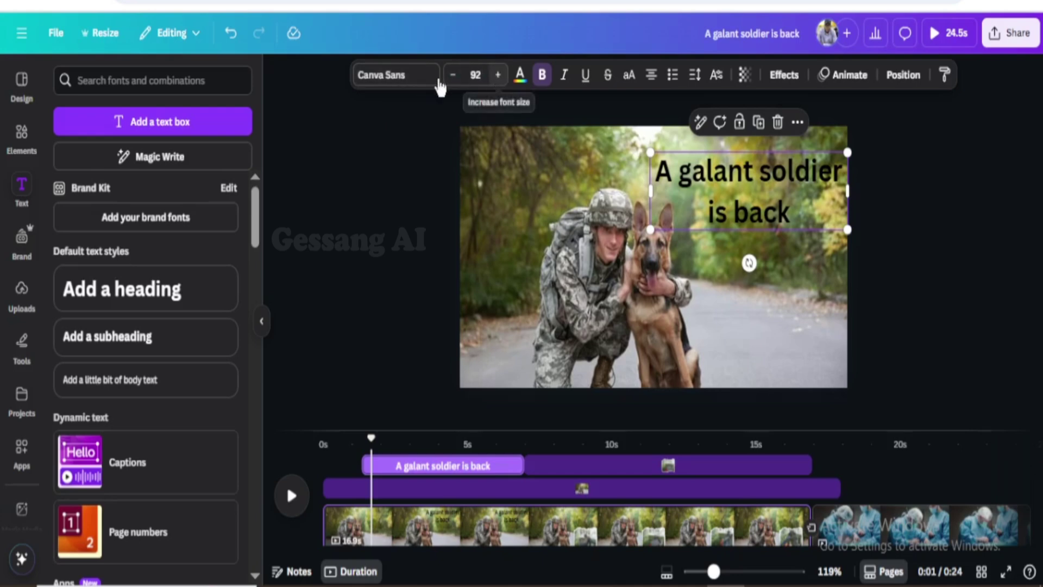
left_click(519, 81)
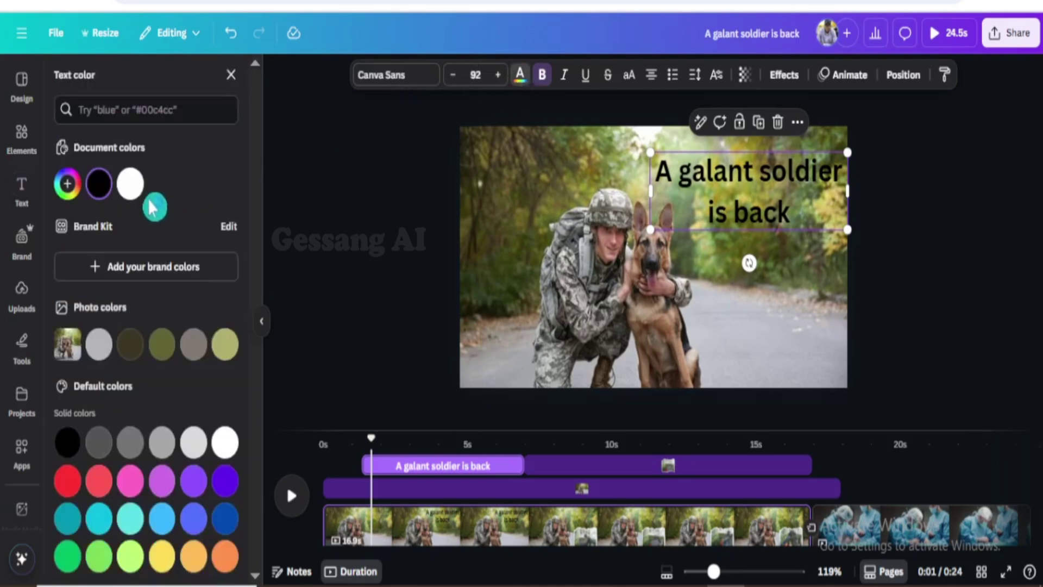
left_click(130, 185)
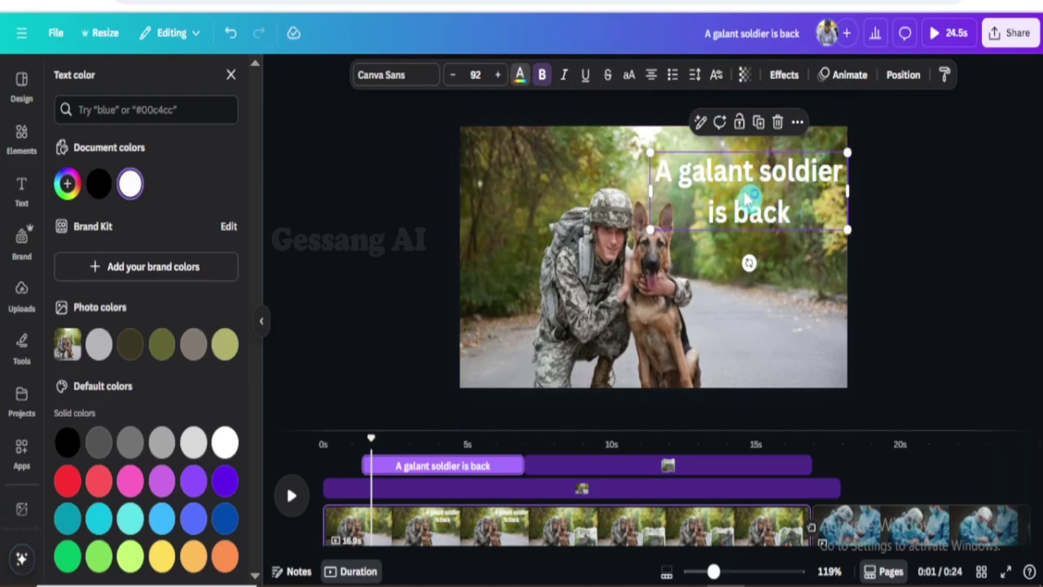
Step: Apply the Shadow effect to the heading and raise its blur to 57
left_click(763, 205)
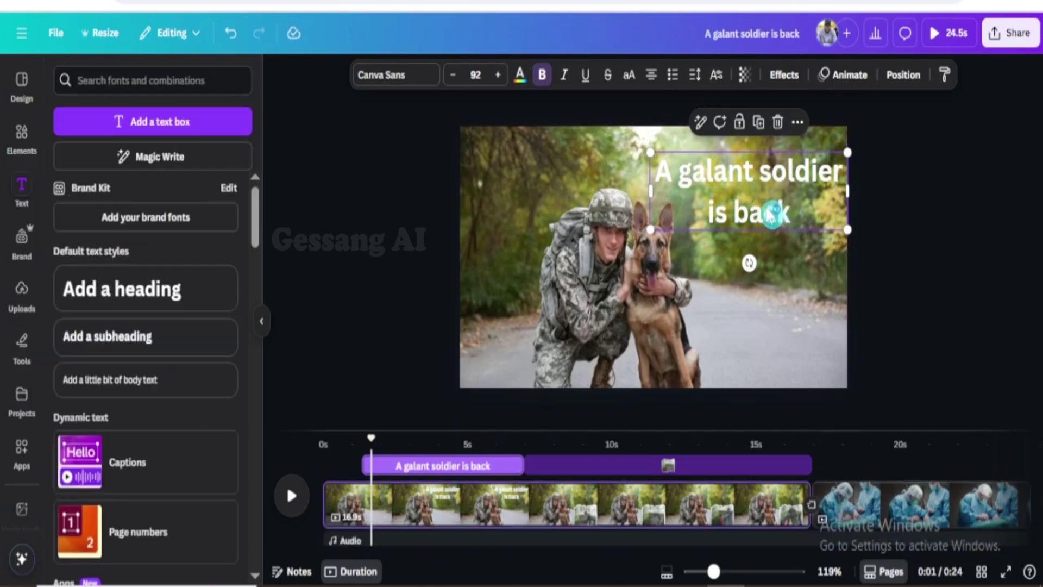
left_click(784, 76)
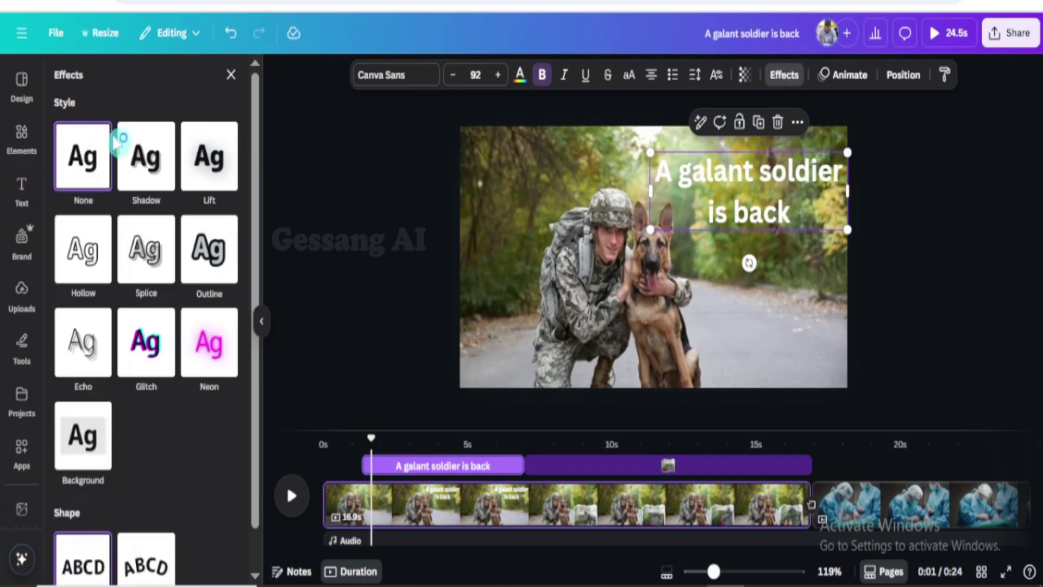
left_click(149, 185)
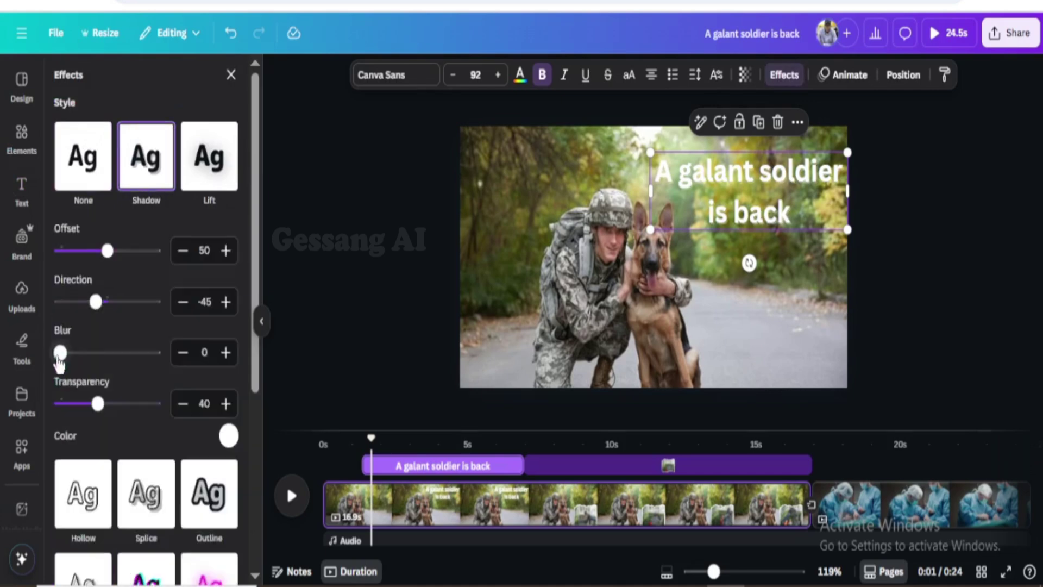
left_click(60, 356)
left_click_drag(59, 356, 119, 356)
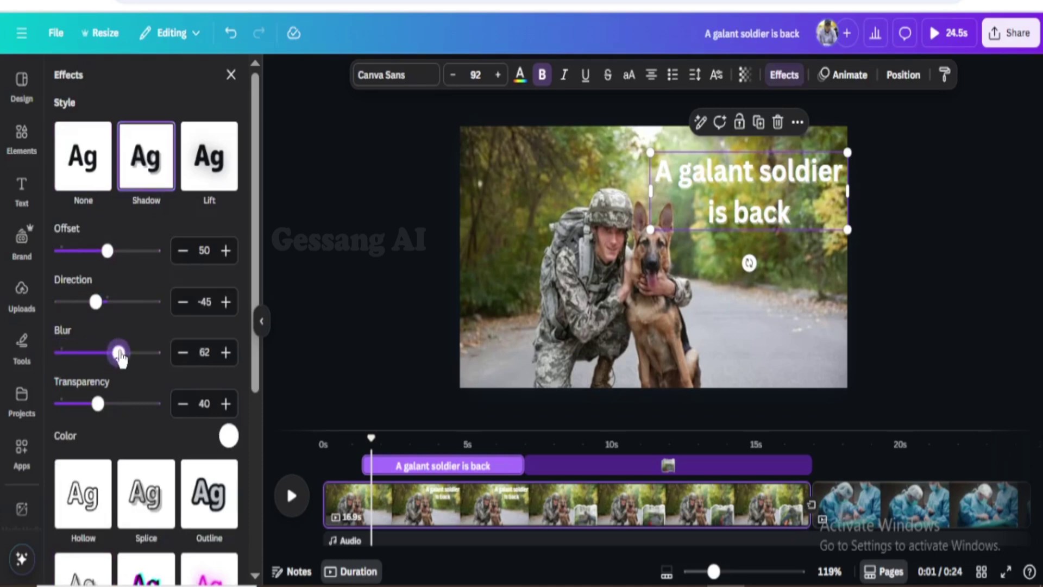
Step: Make the heading's shadow black and set both its blur and transparency to 100
left_click(228, 436)
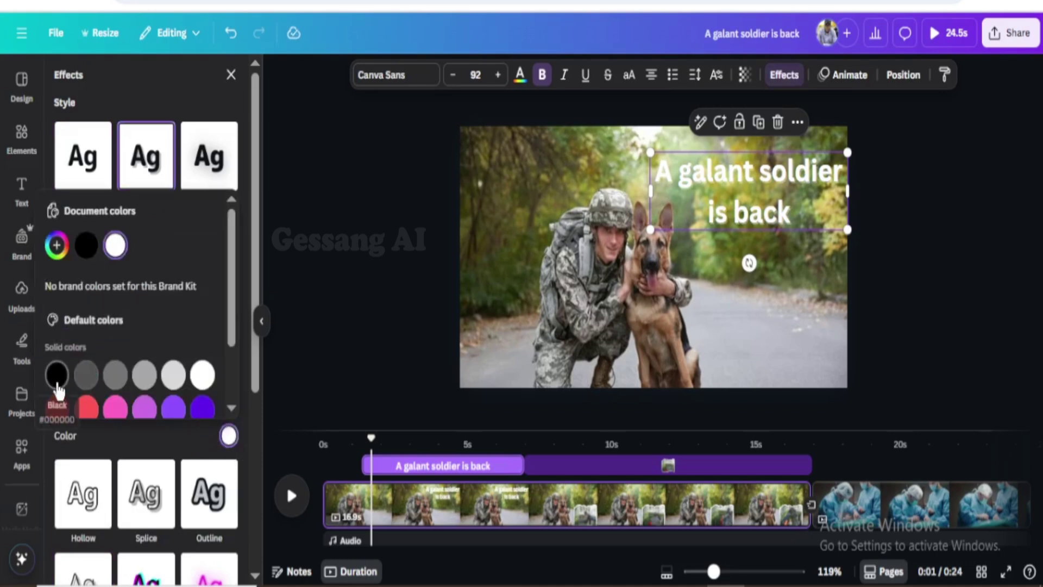
left_click(57, 380)
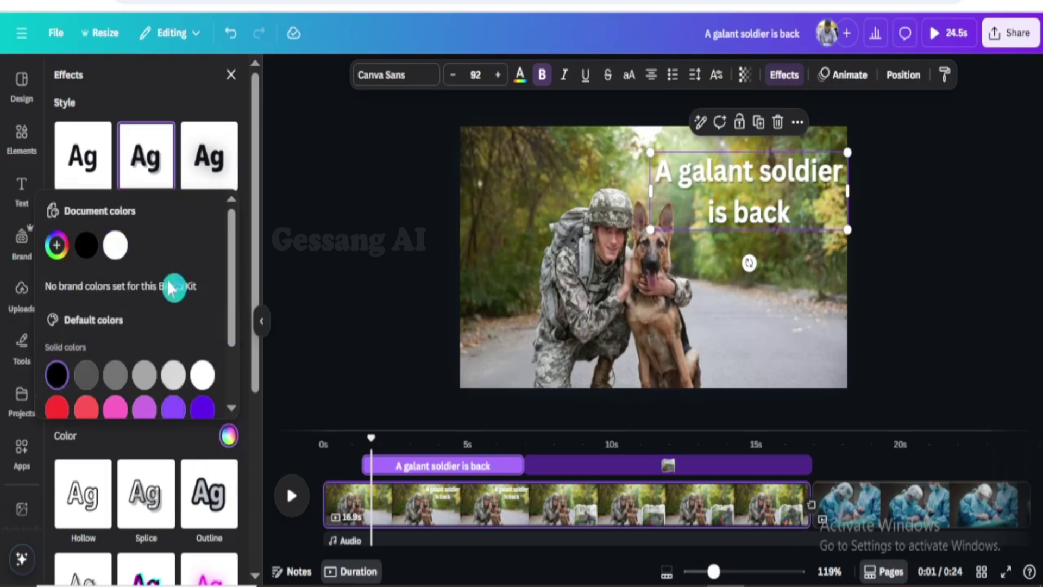
scroll(168, 279, "down", 2)
left_click(183, 113)
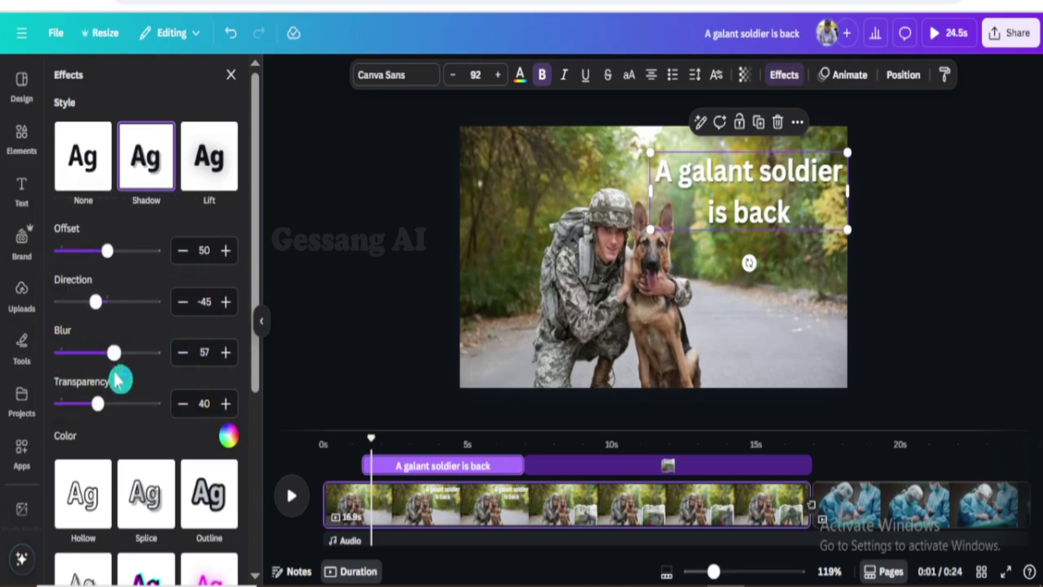
left_click_drag(122, 365, 163, 365)
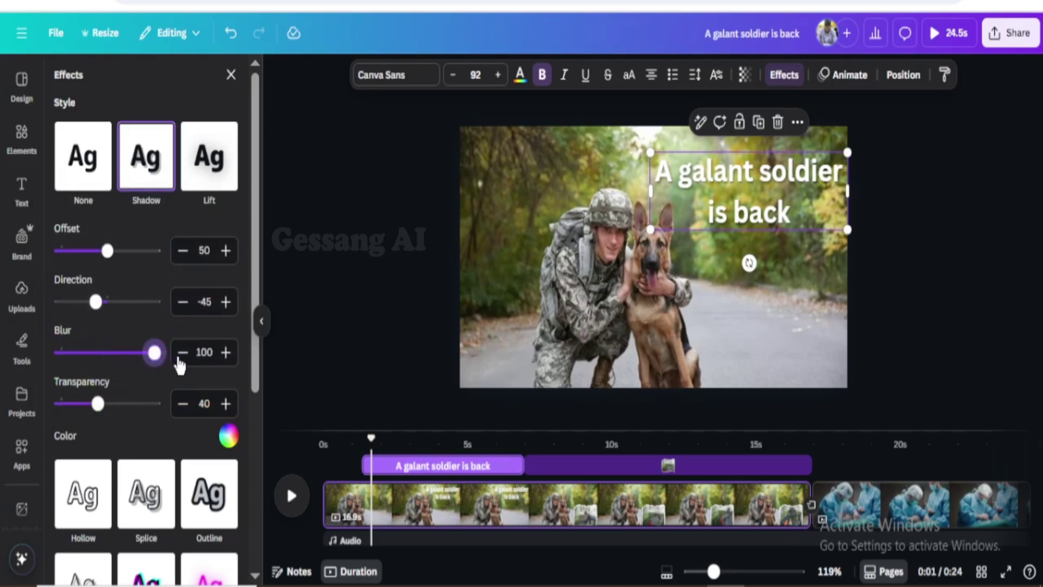
left_click_drag(96, 410, 169, 421)
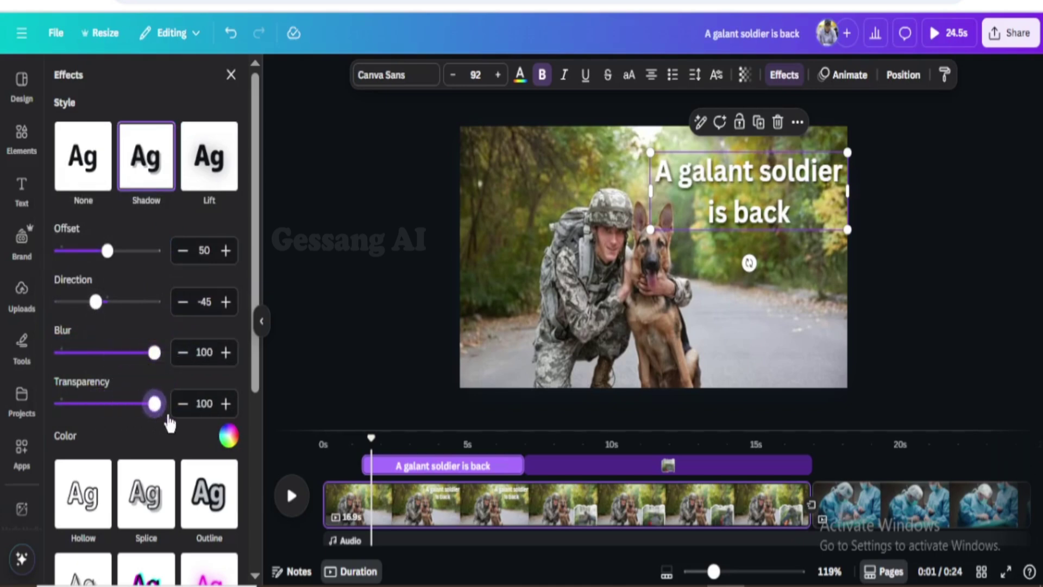
Step: Give the heading the Outline effect in black with a thickness of 136
scroll(195, 425, "down", 4)
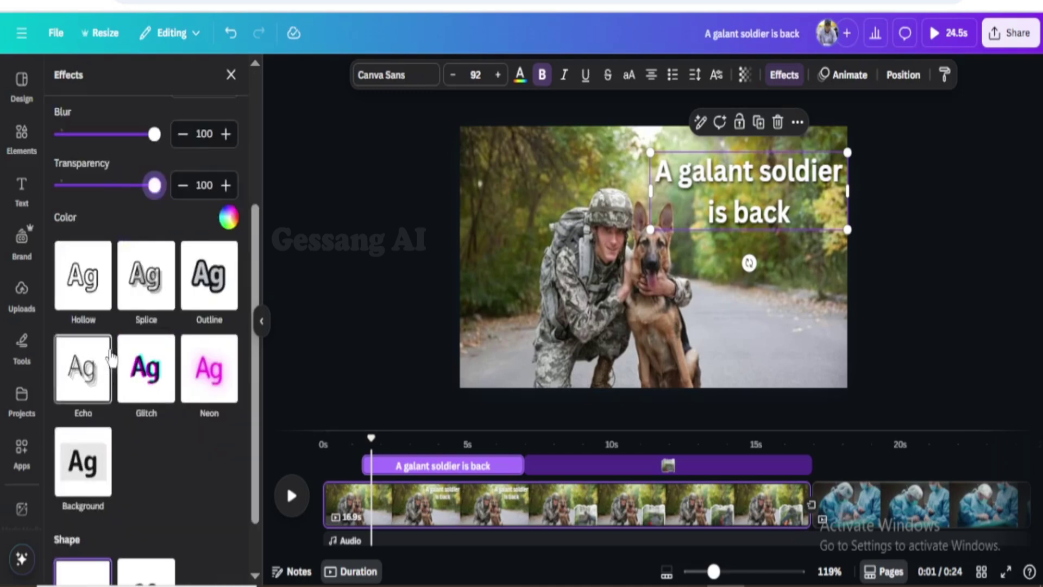
left_click(205, 290)
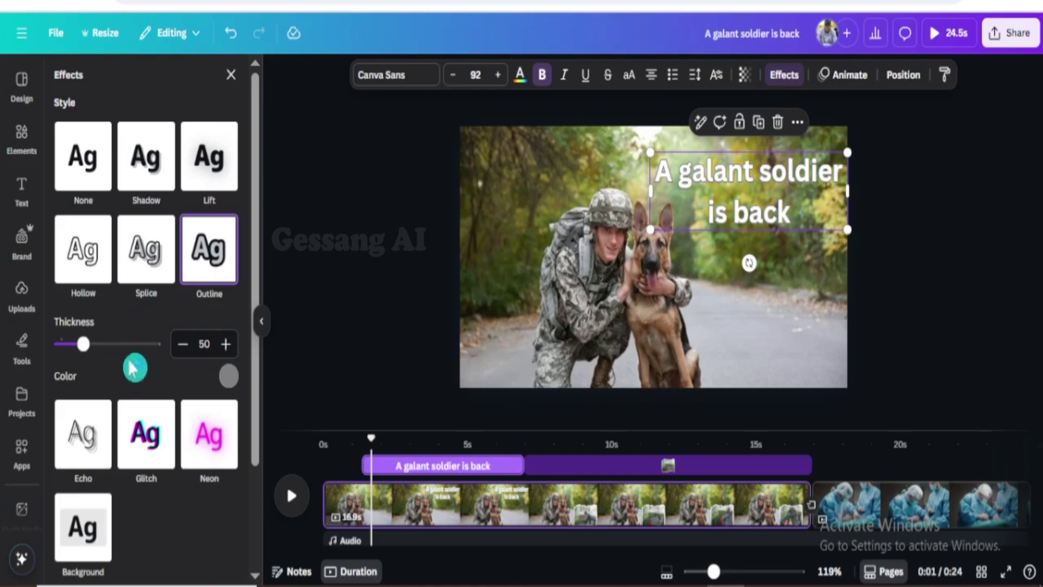
left_click(228, 378)
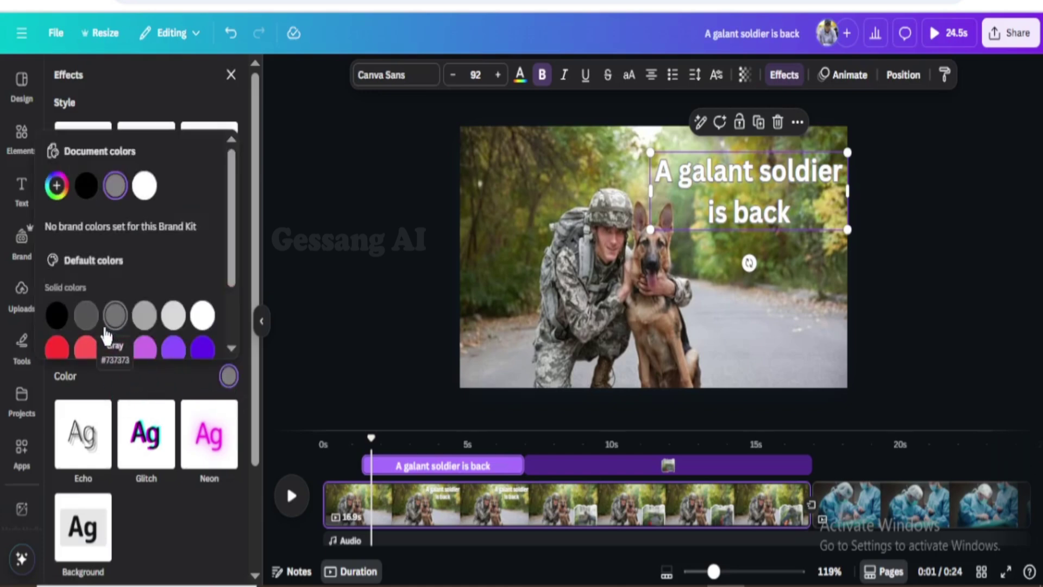
left_click(60, 319)
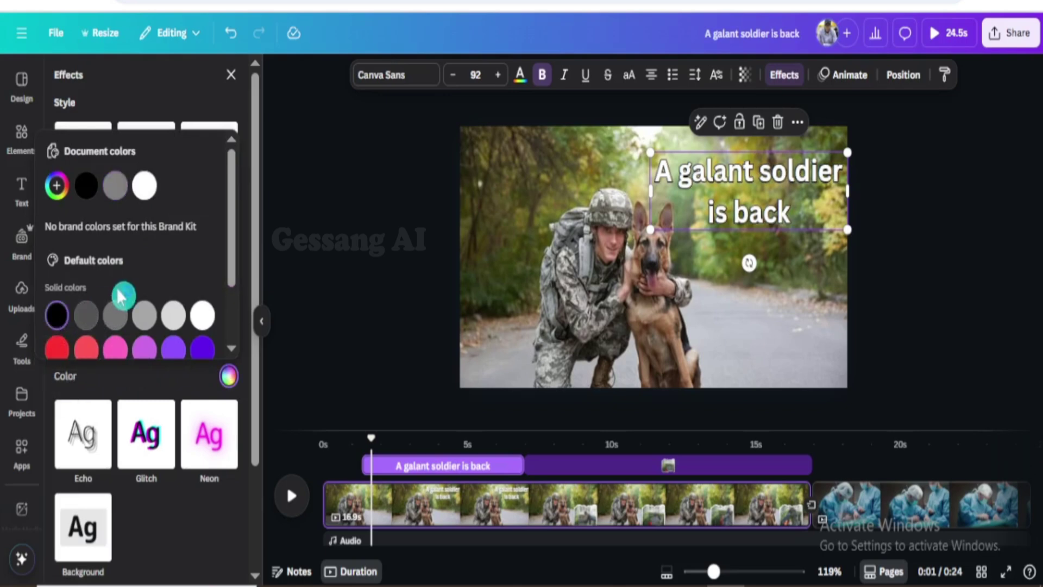
left_click(177, 92)
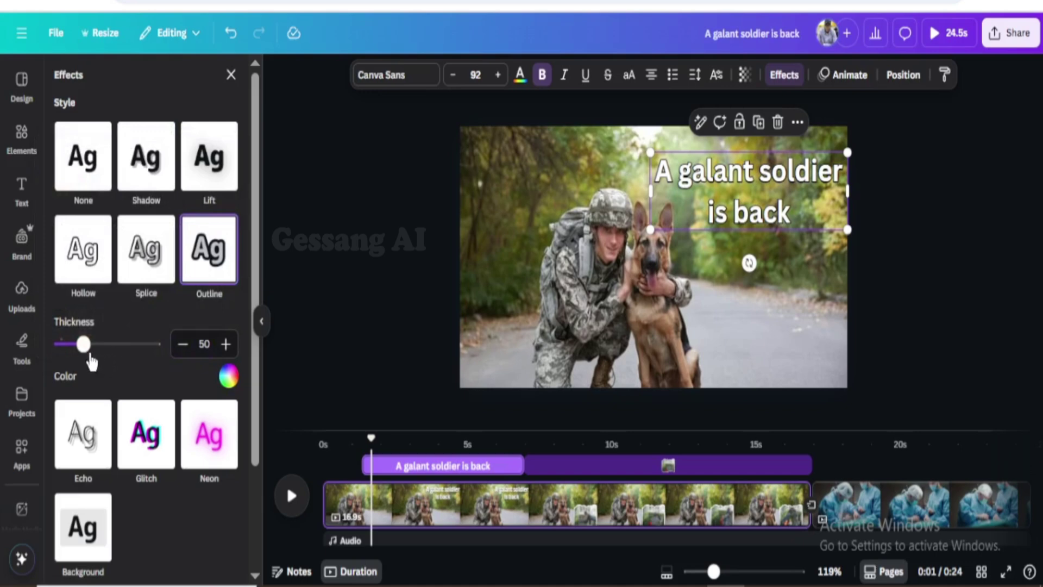
left_click_drag(85, 351, 125, 349)
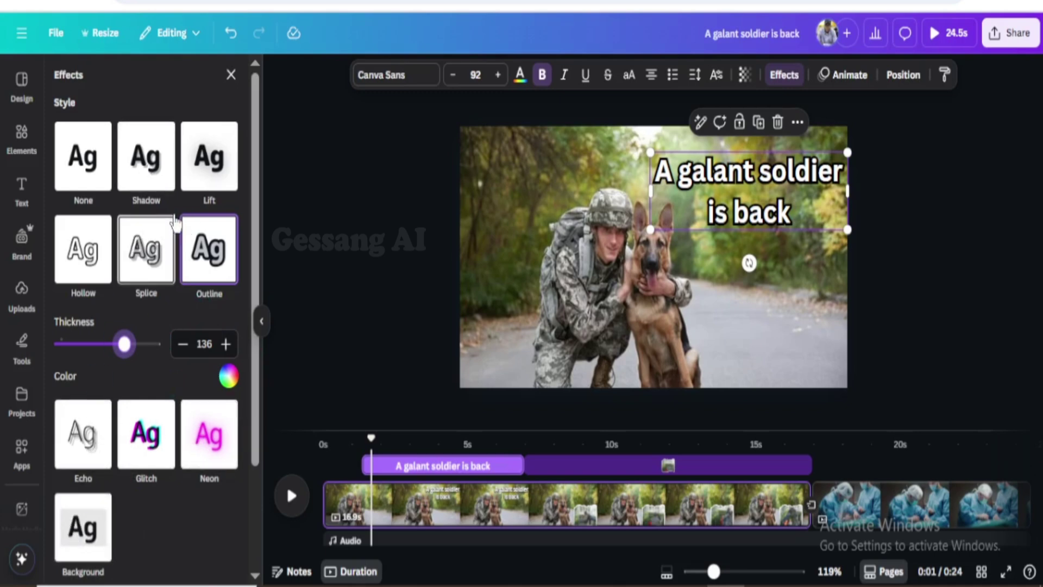
Step: Tighten the line spacing of the "A galant soldier is back" heading to 1.2
left_click(695, 75)
left_click_drag(654, 142, 652, 142)
left_click(662, 182)
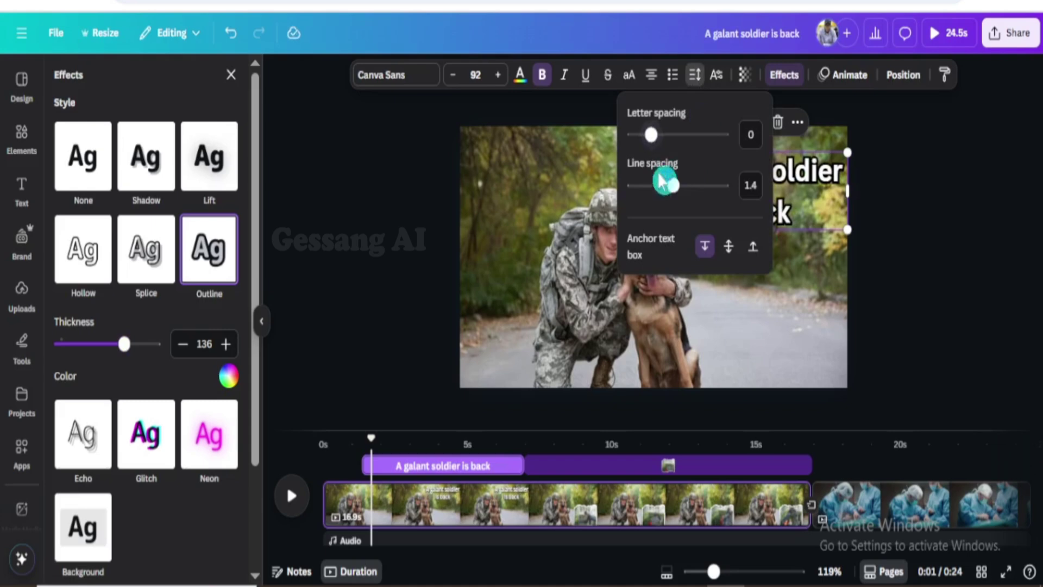
left_click_drag(673, 197, 666, 197)
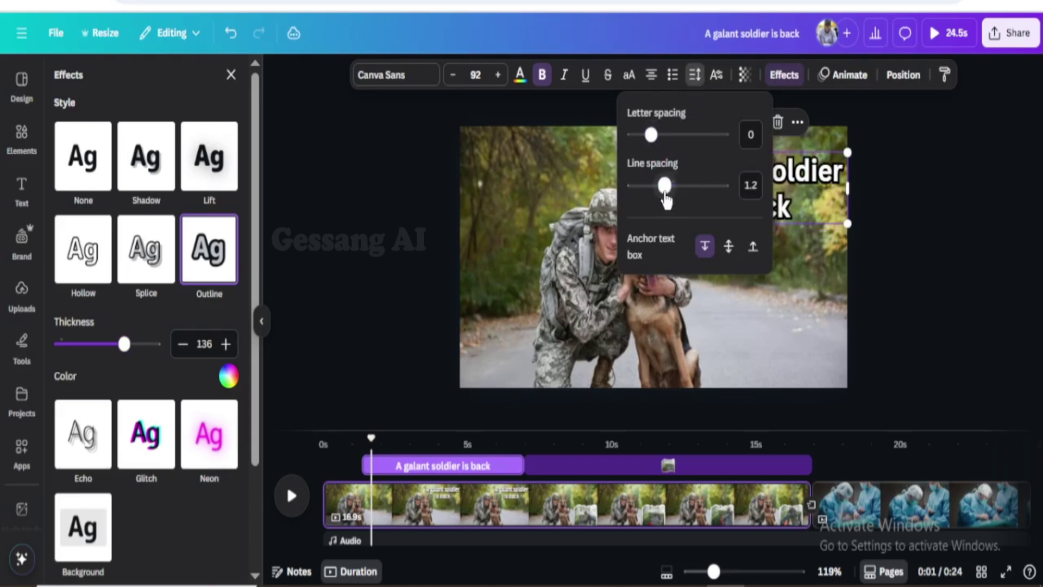
Step: Left-align the heading and narrow its text box to three lines, positioned in the upper-right area of the soldier photo
left_click(783, 242)
left_click(783, 228)
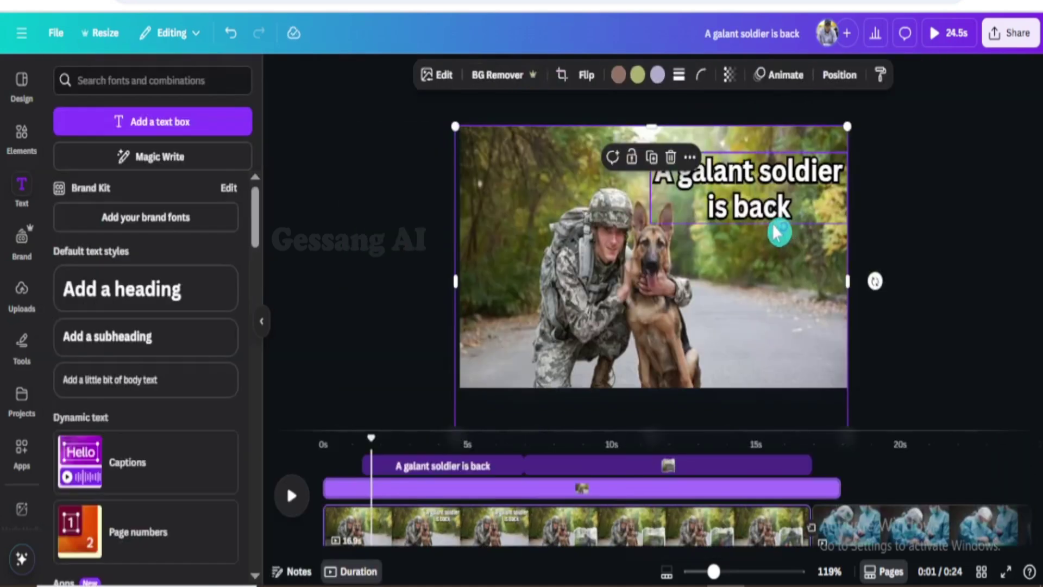
left_click(782, 231)
left_click(777, 320)
left_click(778, 245)
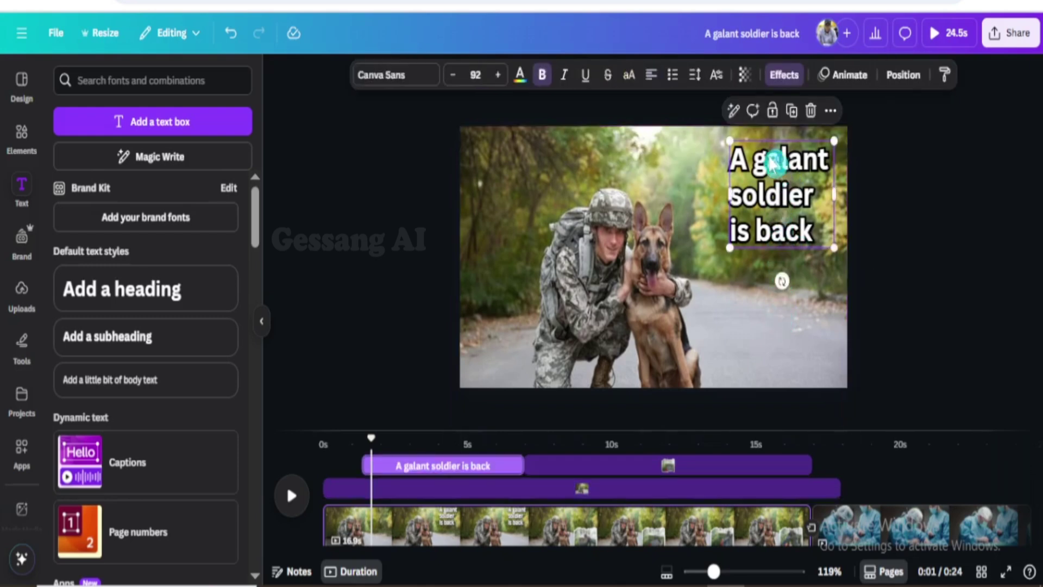
Step: Apply the Merge text animation to the heading for both entry and exit
left_click(845, 76)
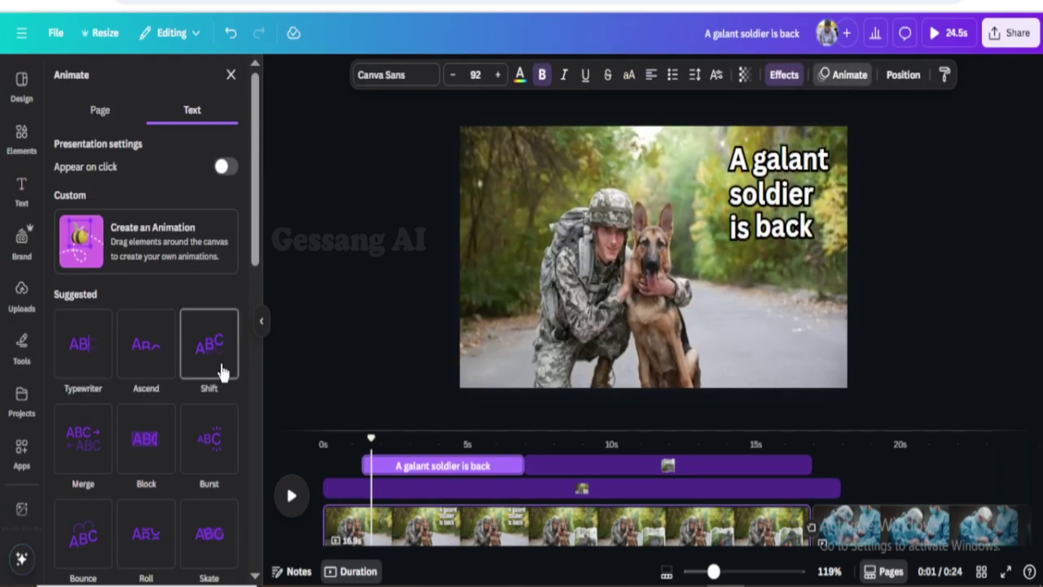
scroll(218, 367, "down", 2)
left_click(74, 336)
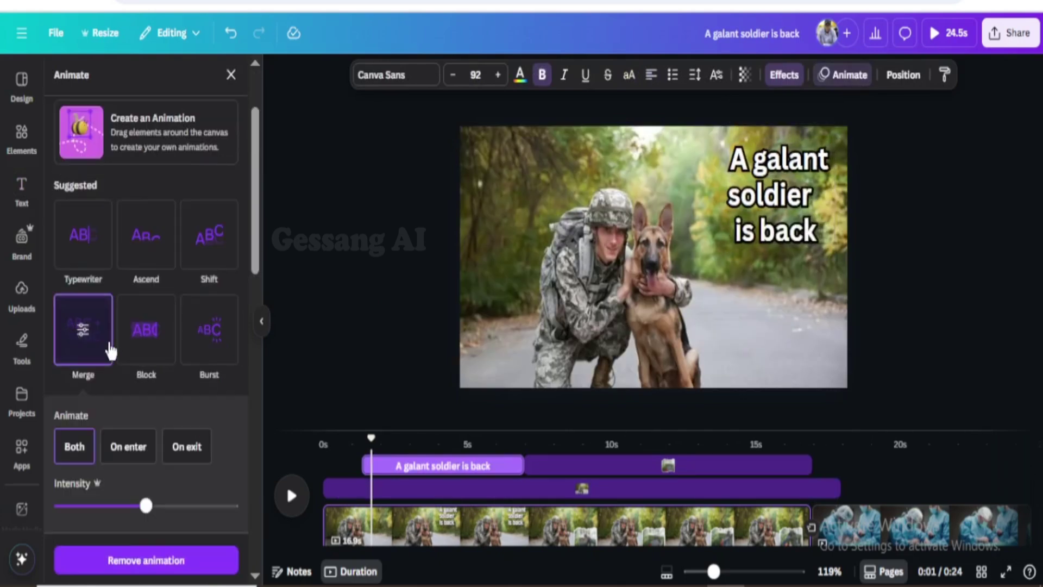
left_click(729, 312)
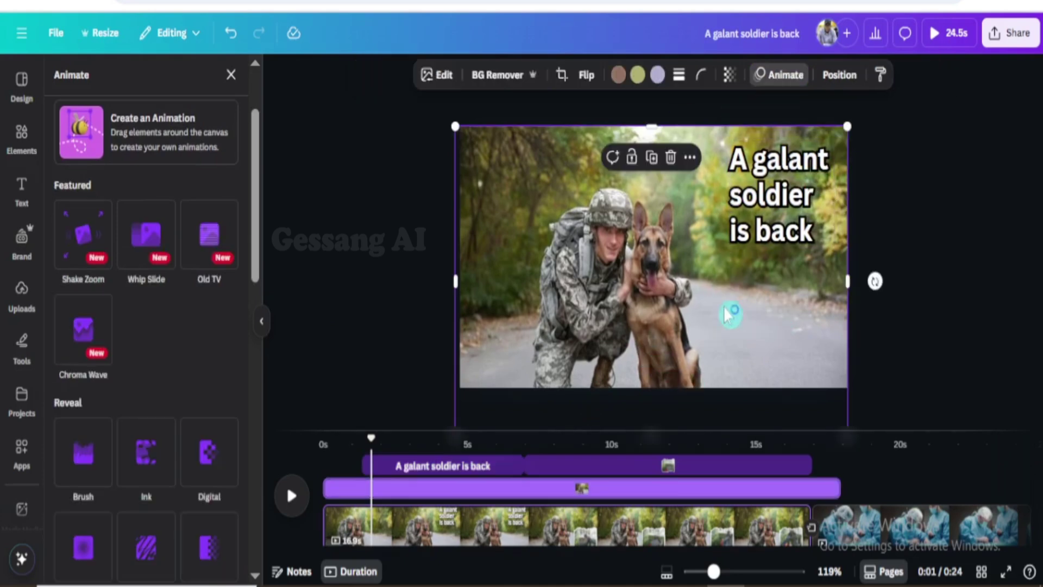
left_click(20, 190)
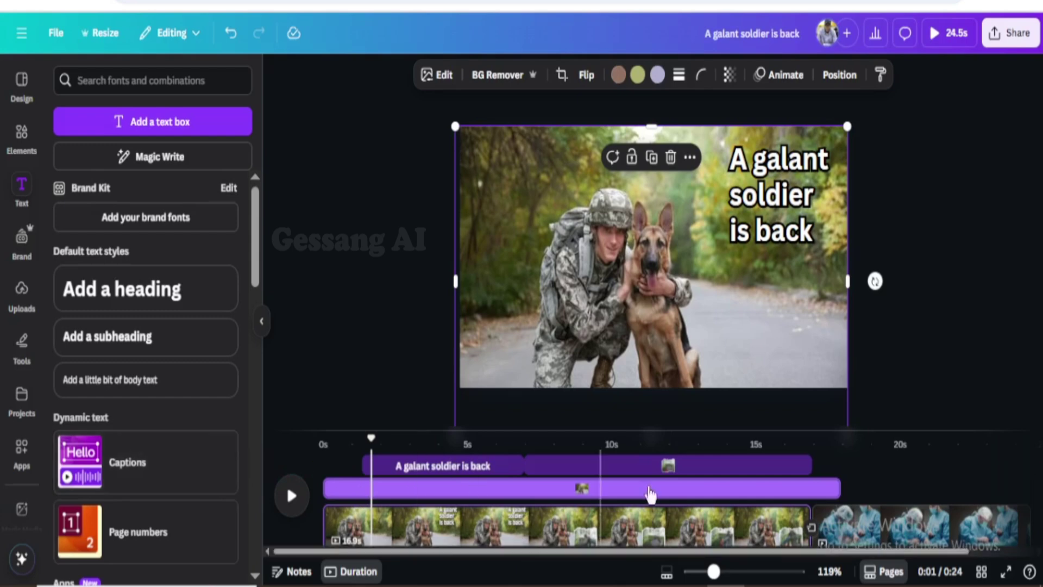
left_click(541, 220)
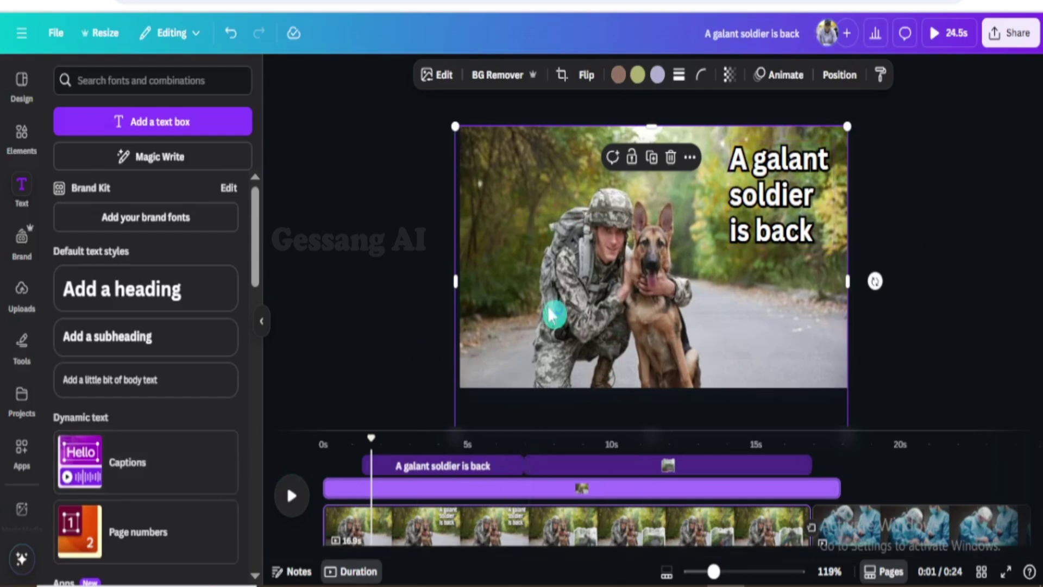
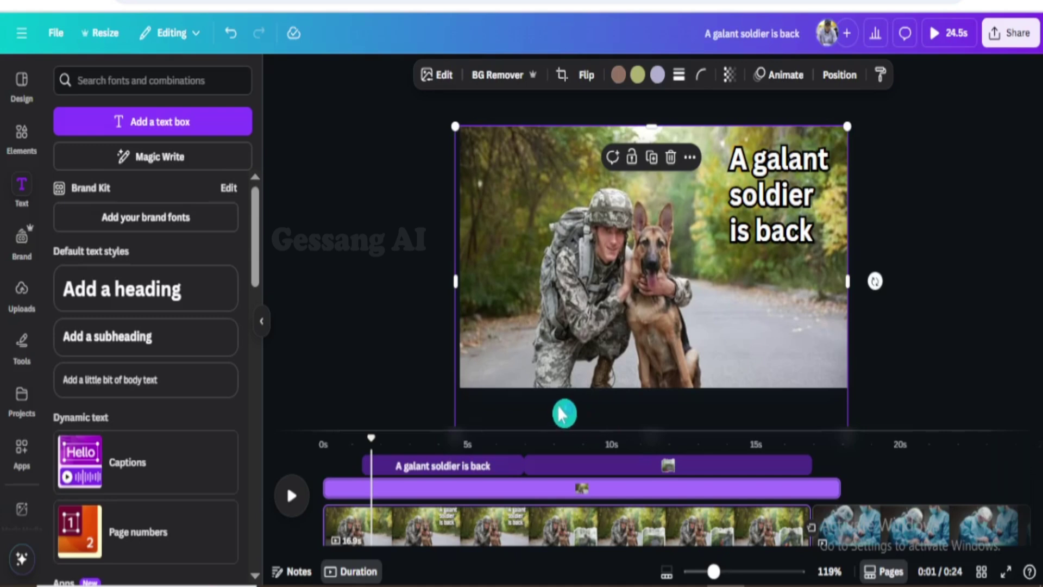
left_click_drag(733, 327, 728, 327)
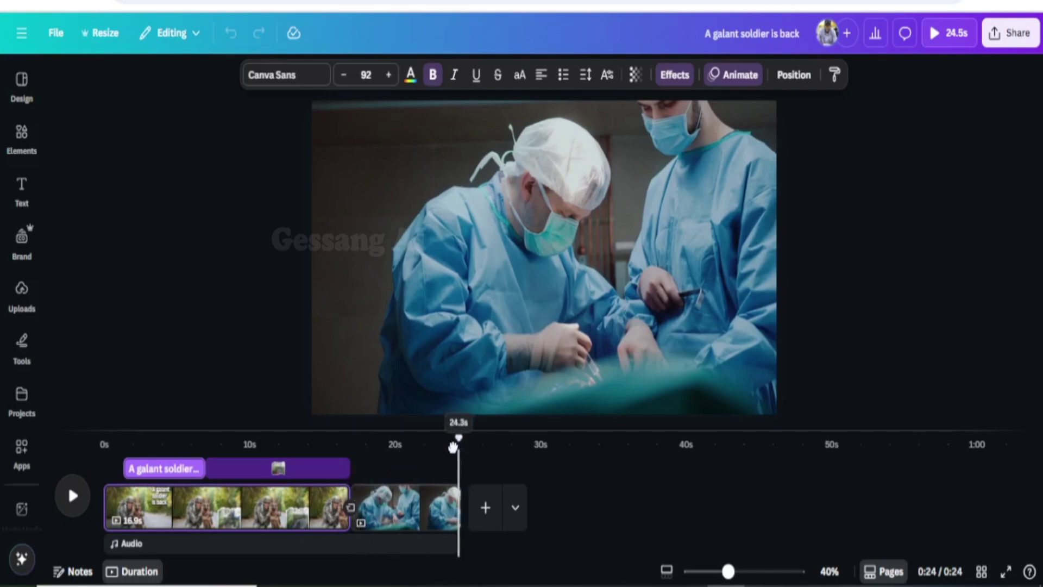
Step: Scrub backward through the timeline from the surgeons clip to the start, checking the page change, torn-paper video and heading
left_click_drag(459, 460, 361, 455)
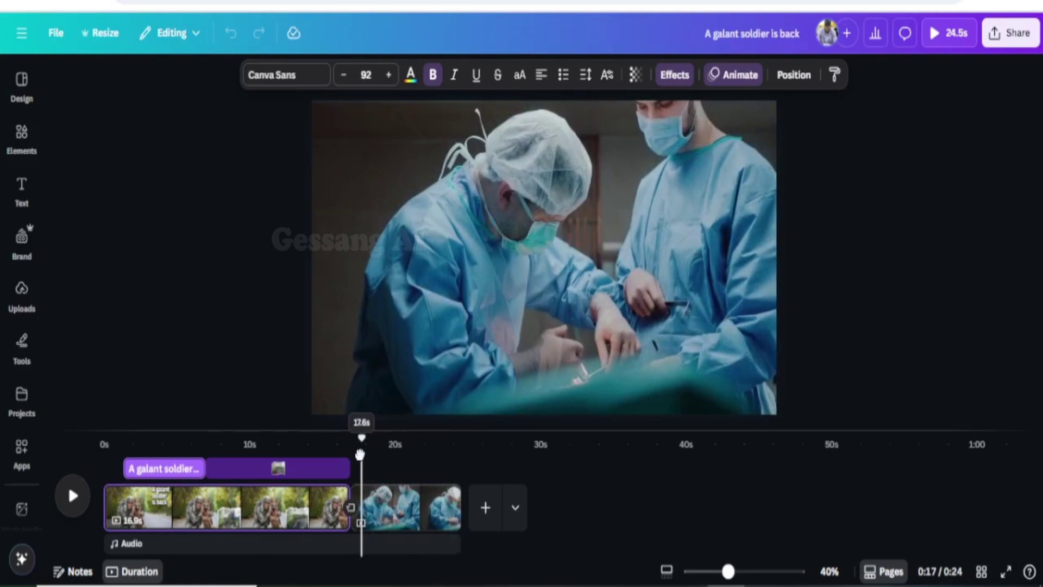
left_click_drag(360, 454, 302, 455)
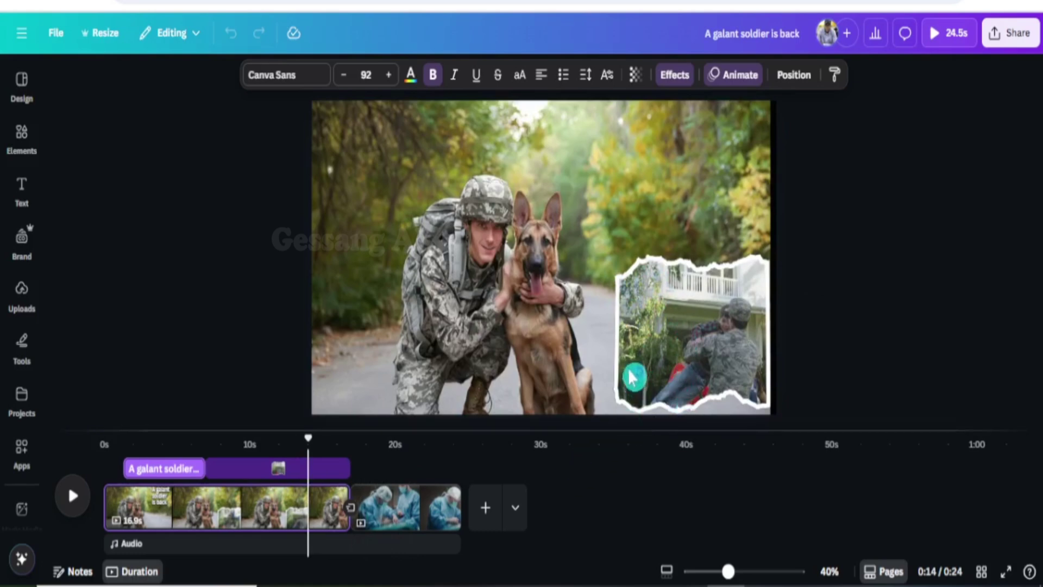
left_click_drag(308, 443, 337, 471)
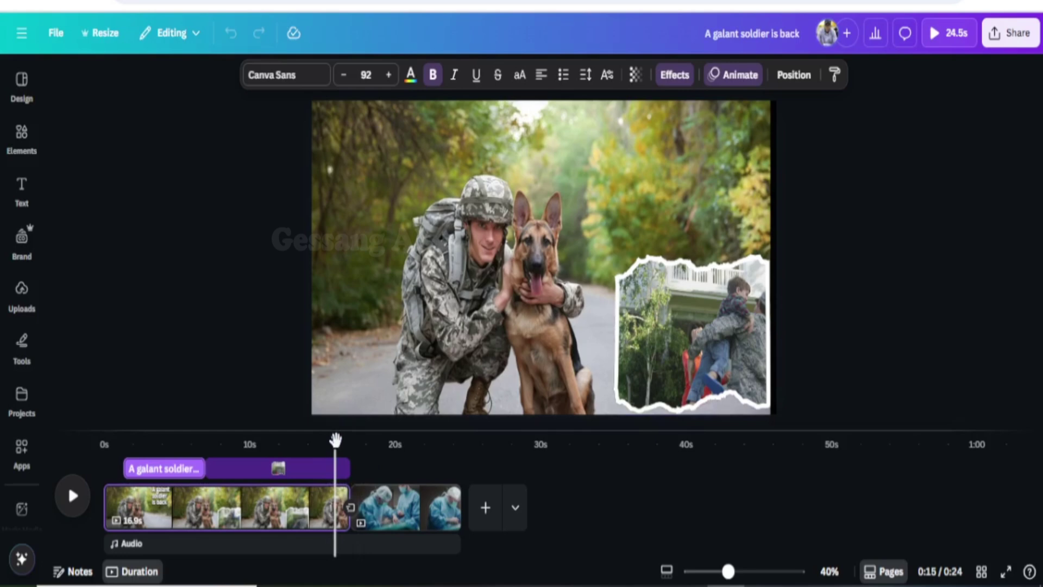
left_click_drag(336, 433, 330, 460)
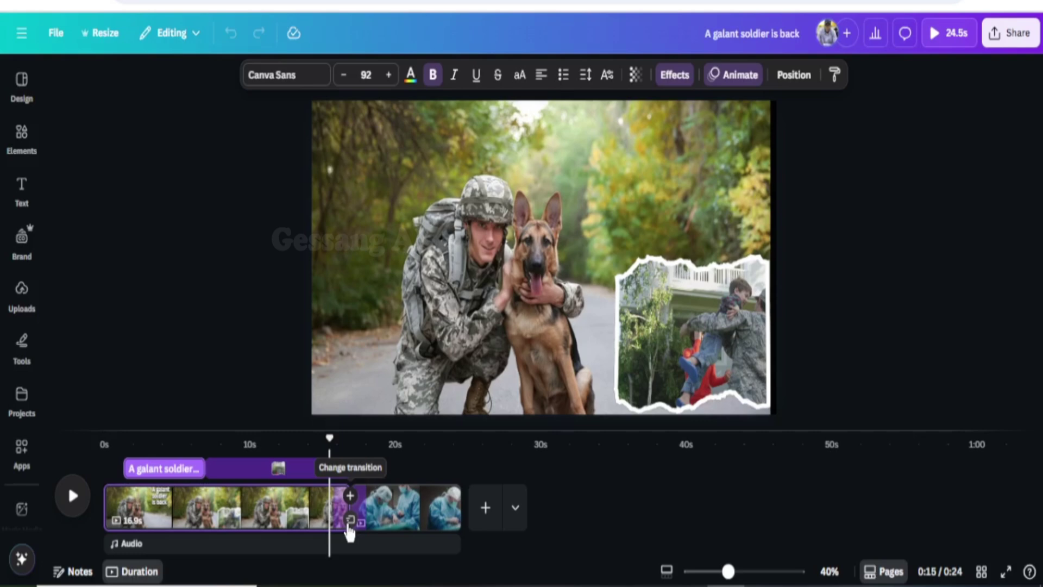
left_click_drag(327, 434, 283, 463)
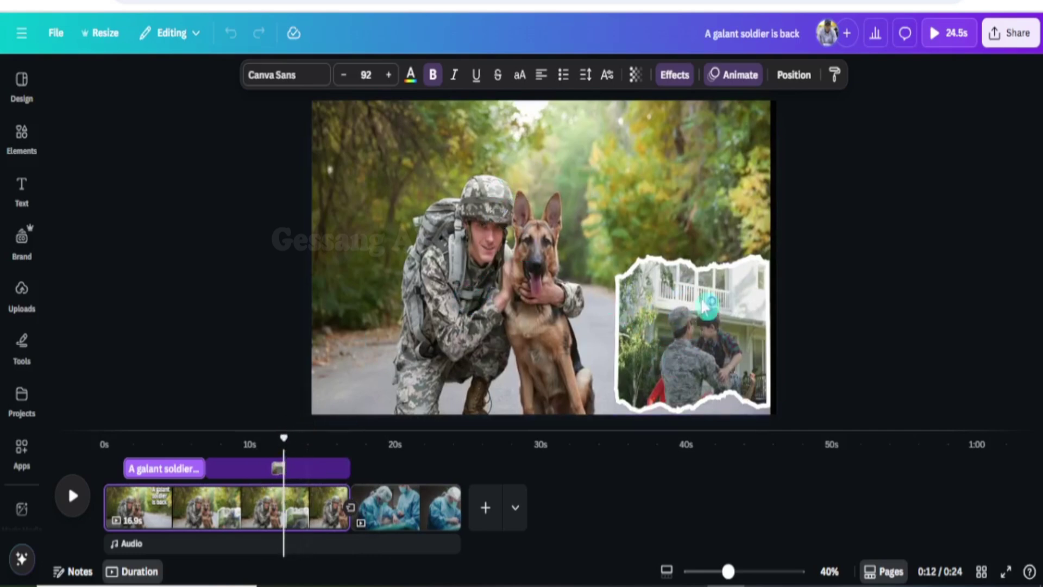
left_click_drag(285, 438, 244, 462)
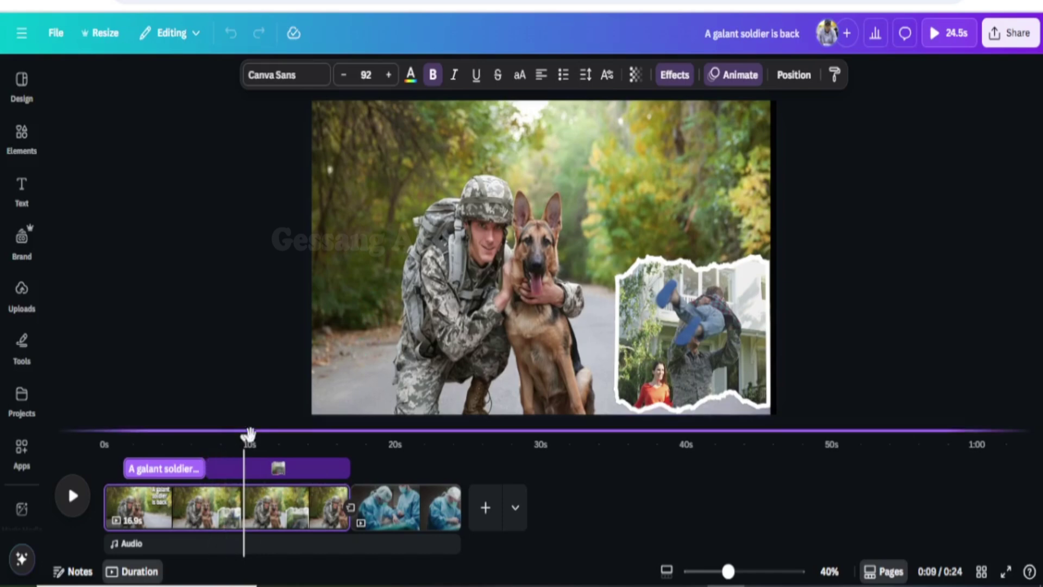
left_click_drag(248, 438, 111, 452)
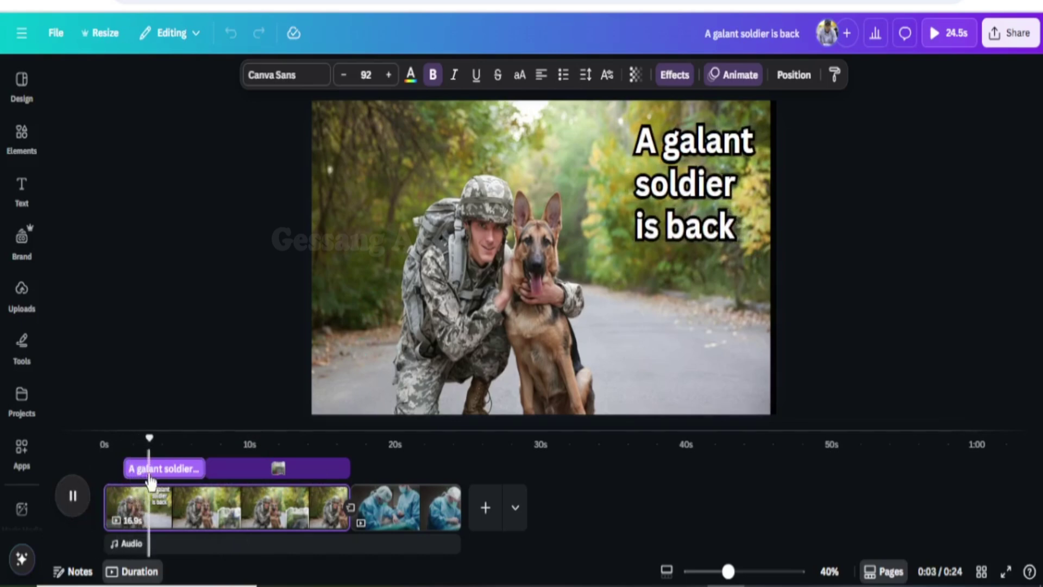
Step: Preview the video forward from the heading through the torn-paper video and the transition into the surgeons clip
left_click_drag(159, 447, 198, 446)
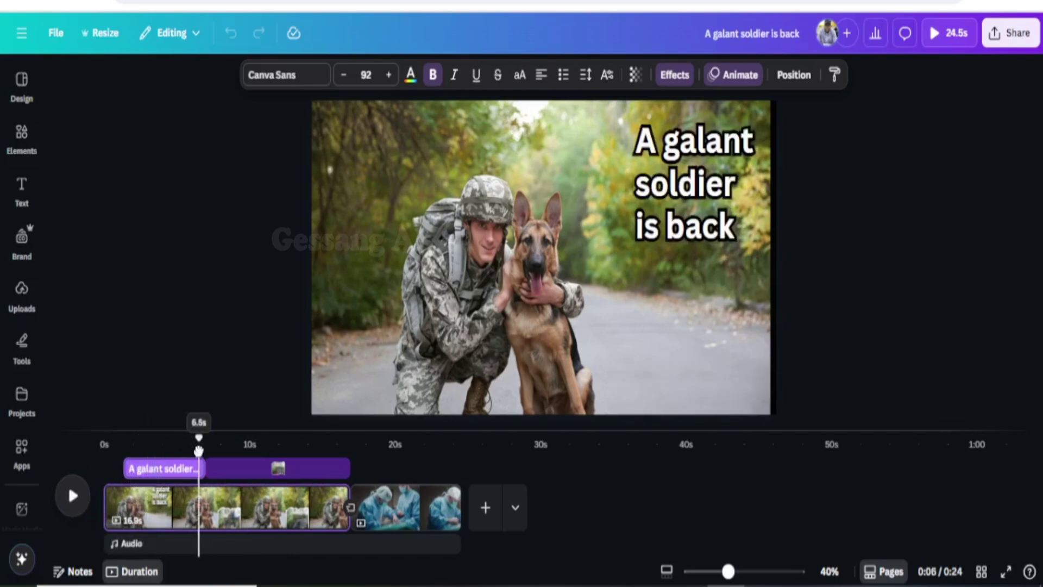
left_click(73, 495)
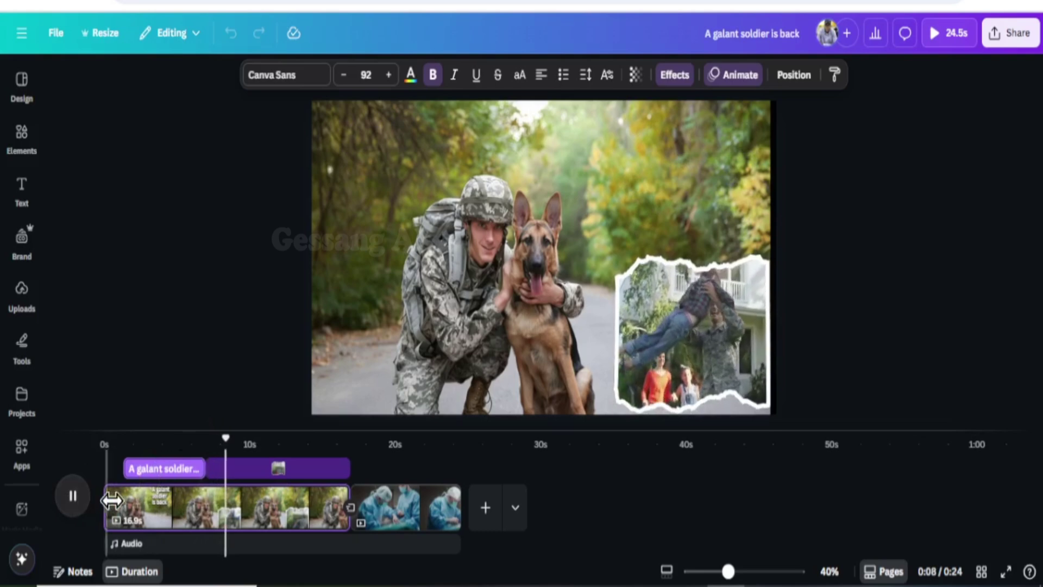
left_click_drag(246, 439, 355, 469)
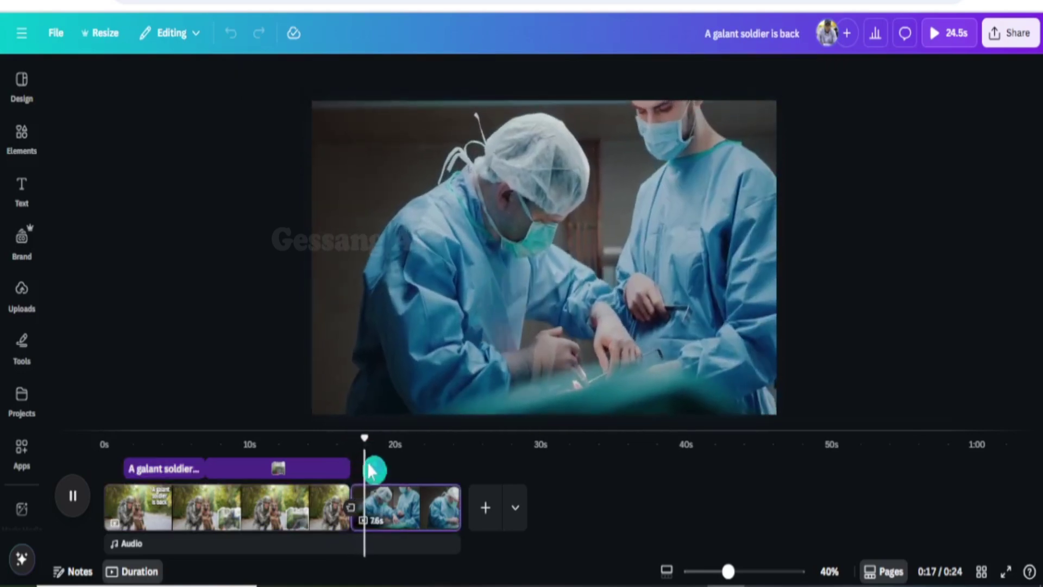
left_click(408, 473)
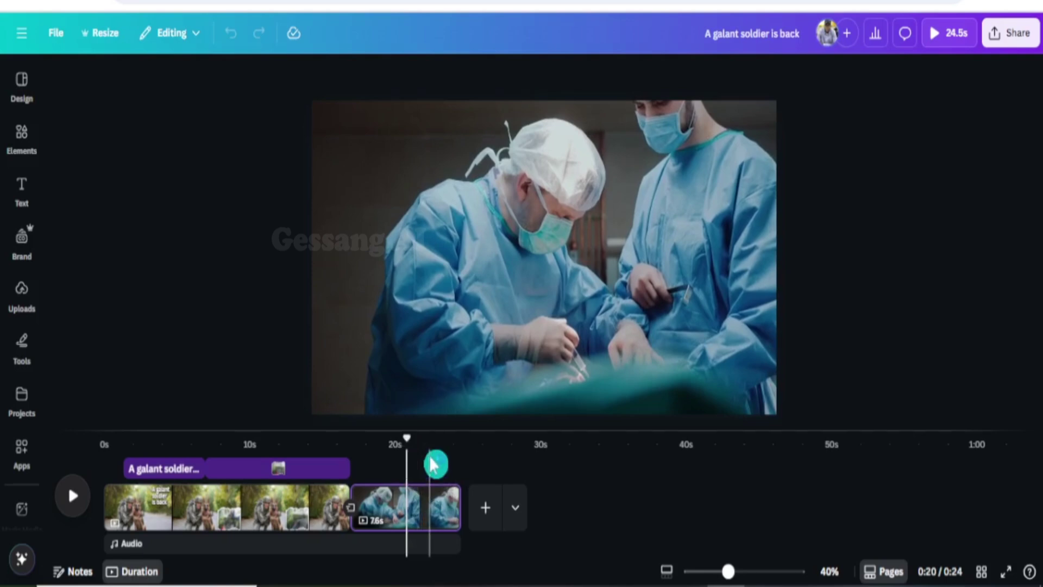
left_click(393, 462)
left_click_drag(391, 441, 328, 458)
left_click(375, 478)
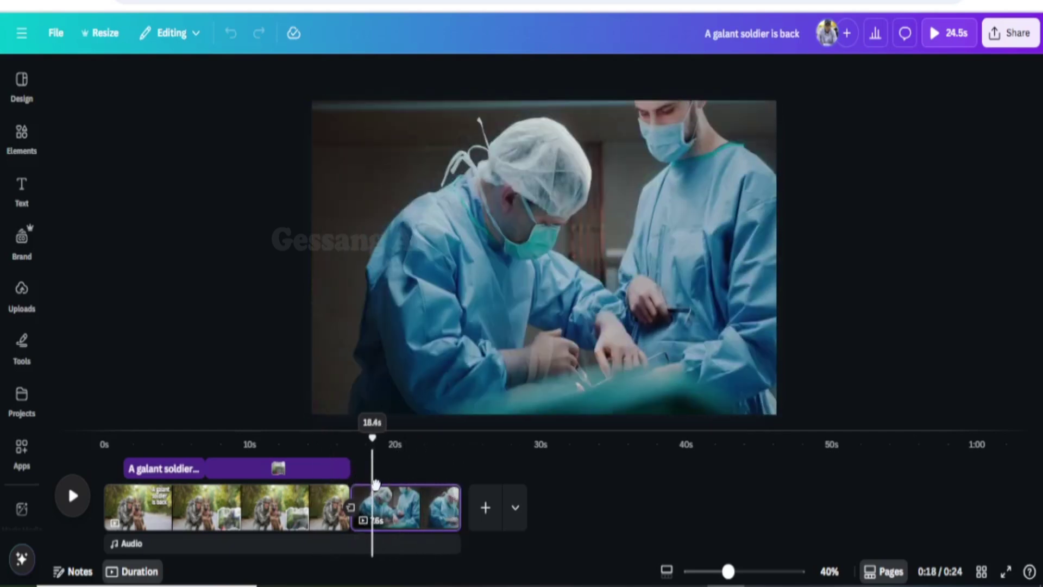
left_click(361, 492)
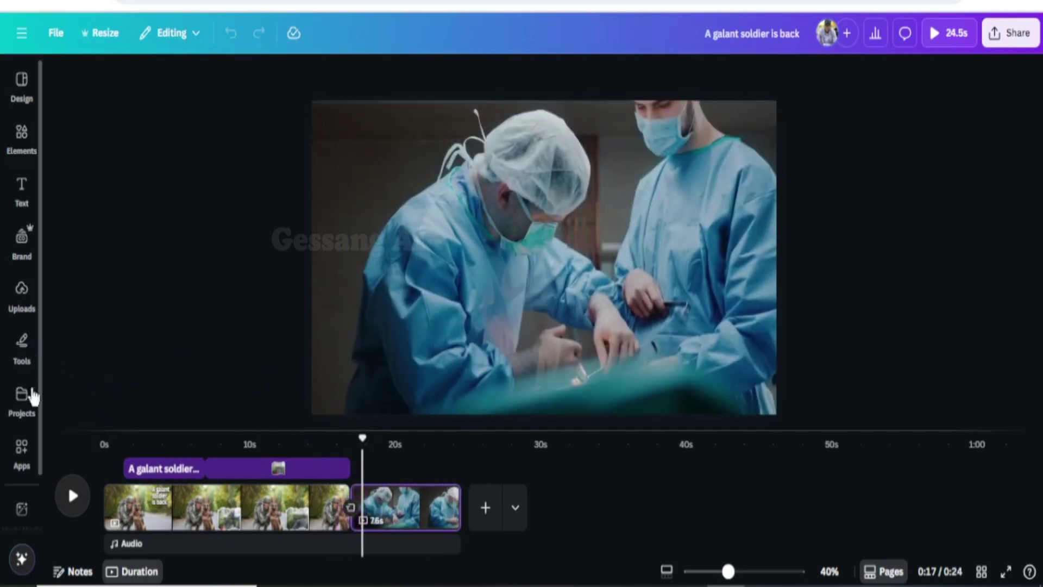
Step: Browse the page animation options available for the surgeons page
left_click(429, 510)
left_click(688, 310)
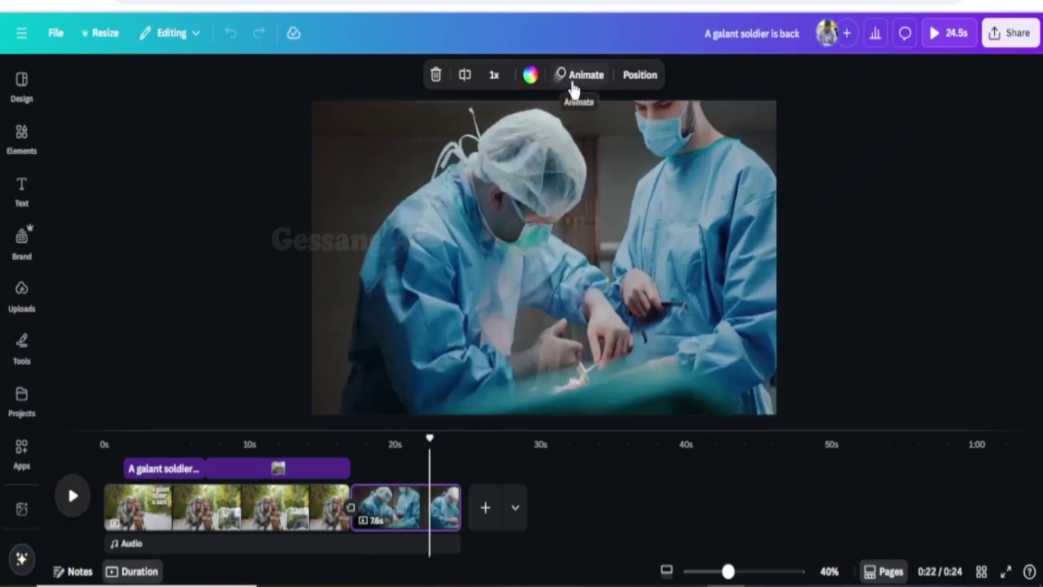
left_click(580, 76)
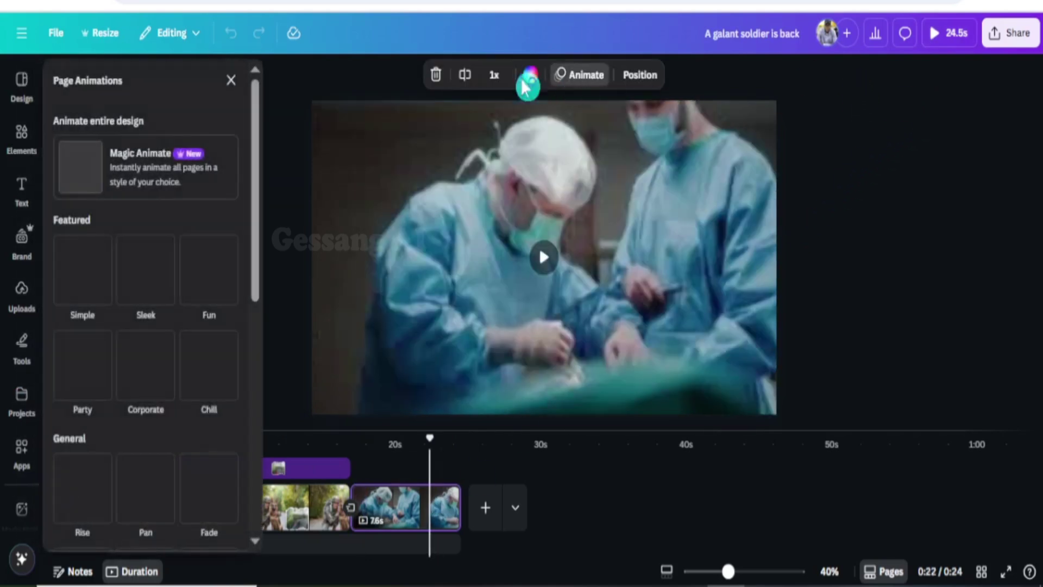
left_click(132, 438)
left_click(465, 458)
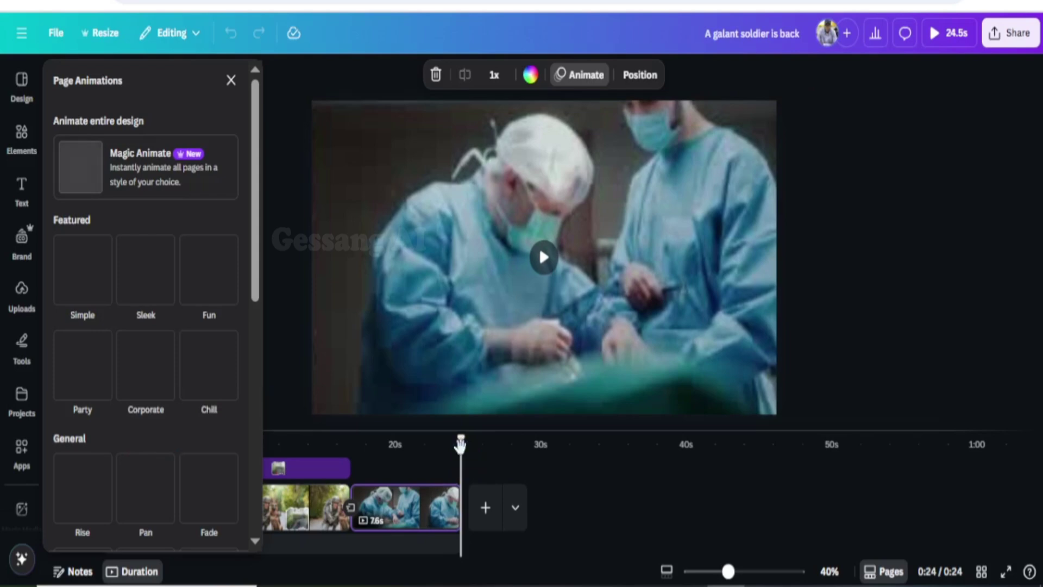
left_click(218, 346)
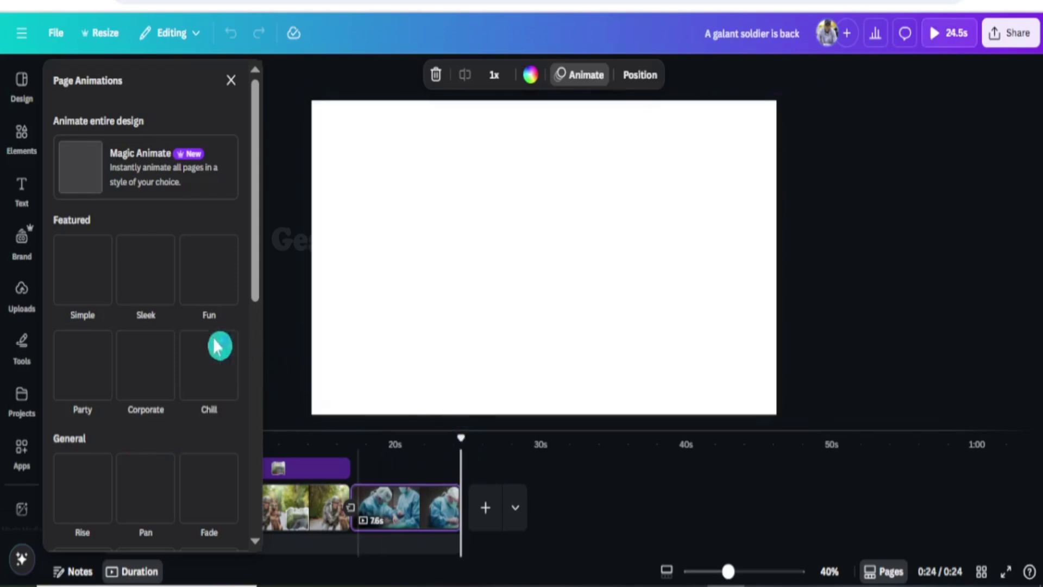
left_click(111, 414)
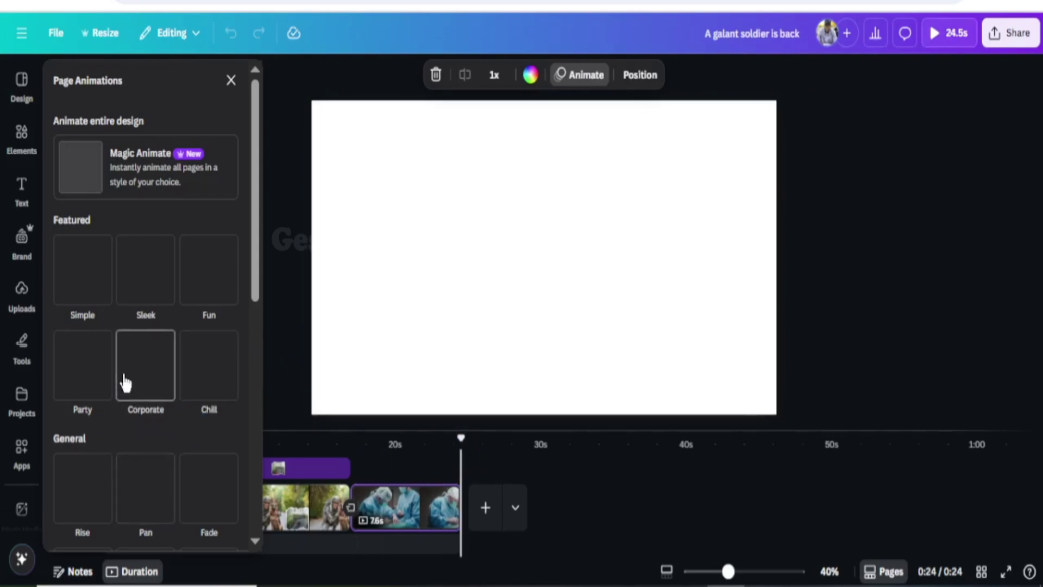
Step: Add a new page after the surgeons clip and fill it with the 30.0s stock video of the seated soldier in a cap
left_click(461, 425)
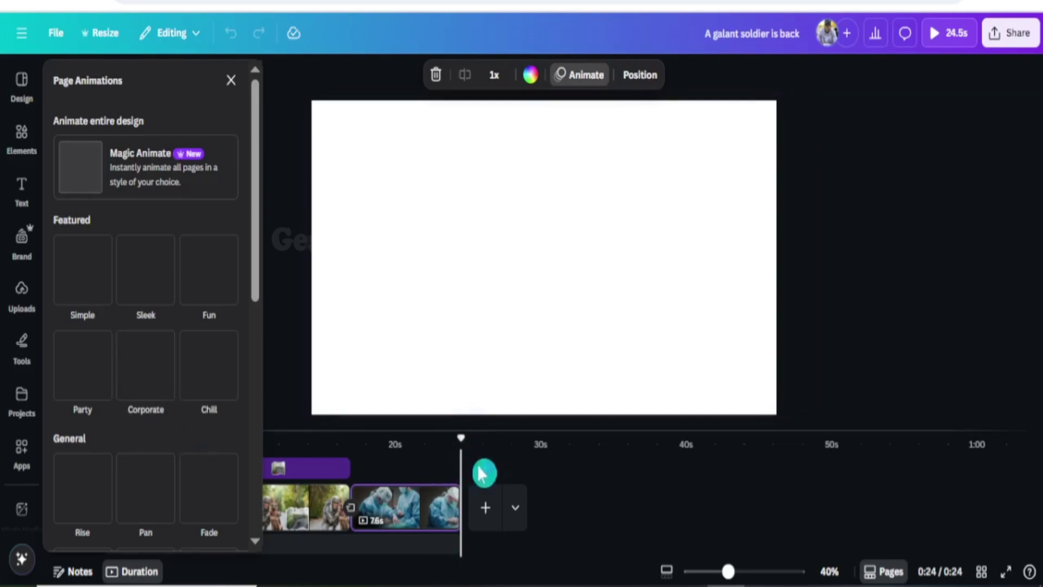
left_click(485, 511)
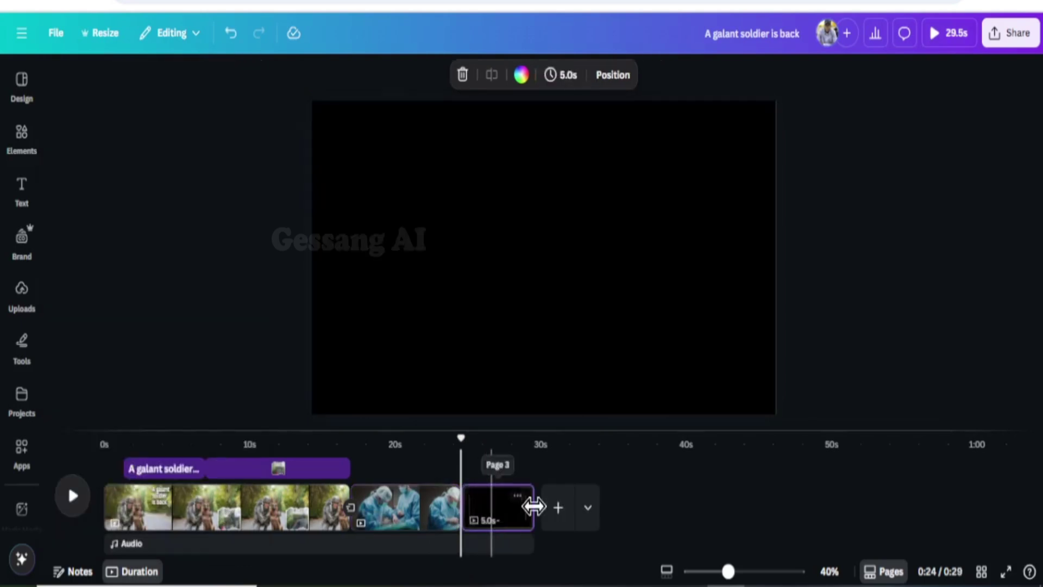
left_click(19, 157)
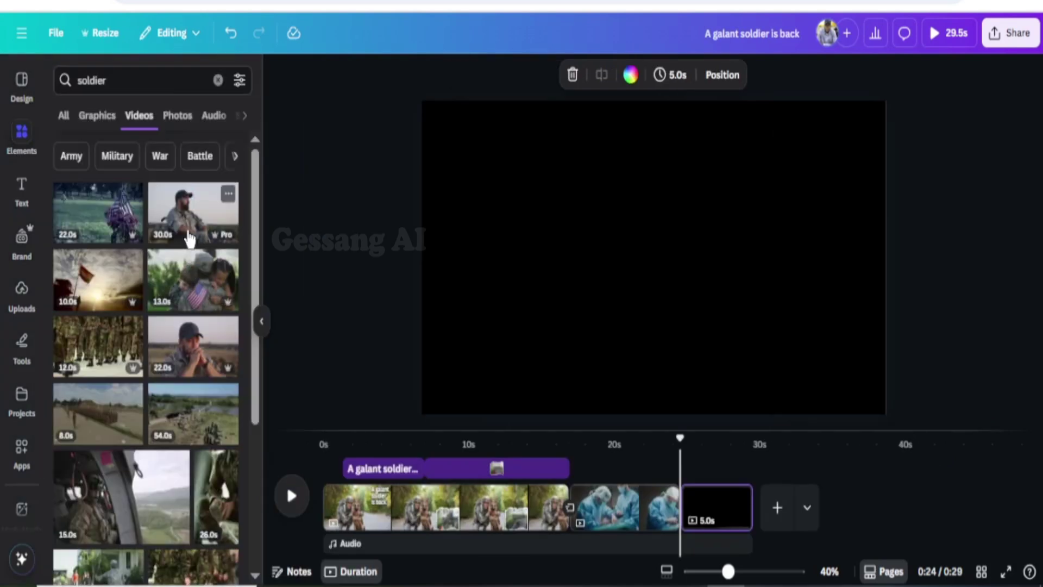
left_click(182, 223)
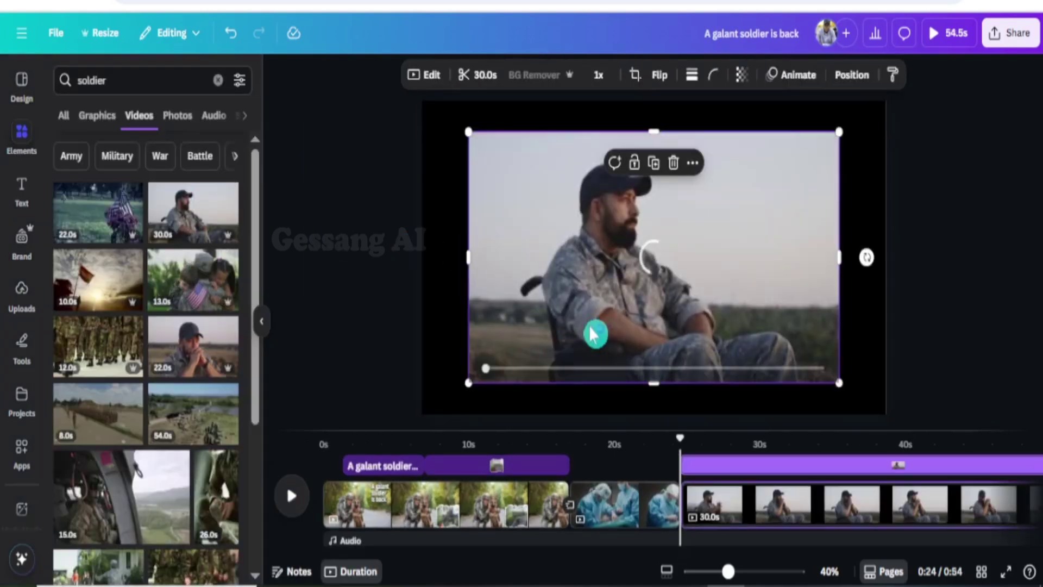
left_click_drag(468, 383, 421, 415)
left_click_drag(839, 133, 885, 100)
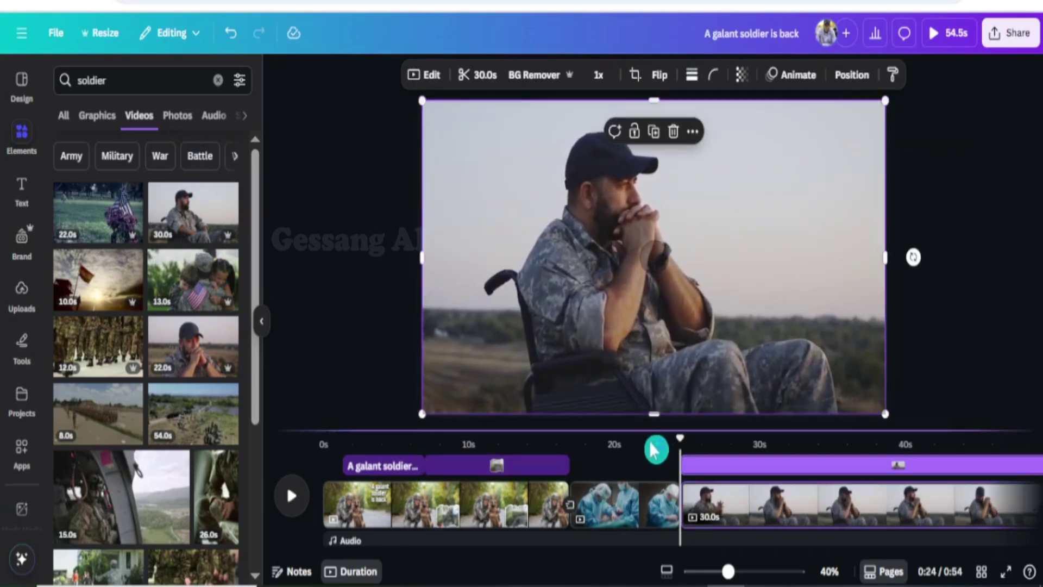
Step: Split the seated soldier page at about the 40-second mark of the timeline
left_click_drag(680, 438, 904, 451)
left_click(720, 356)
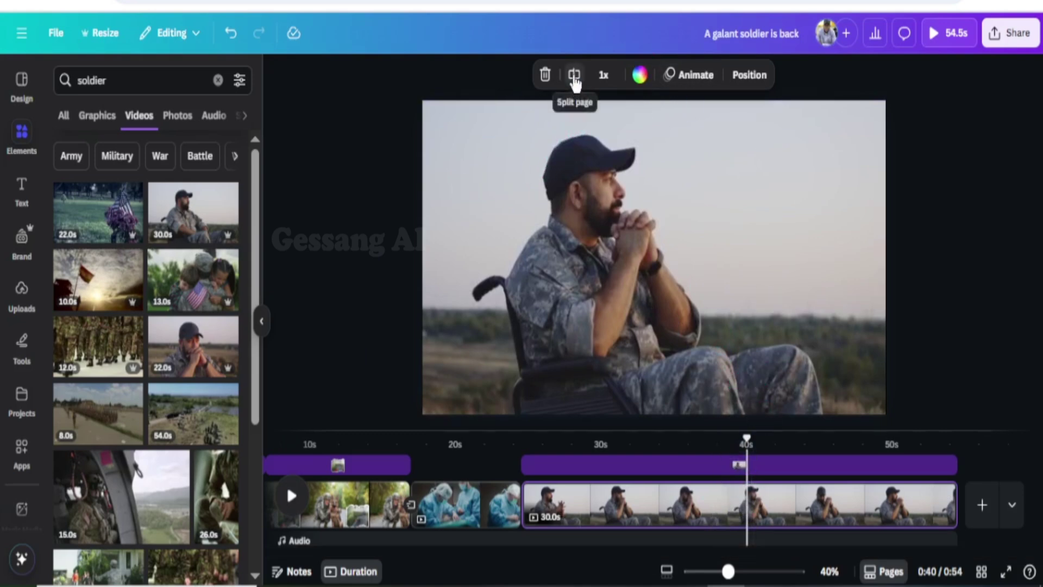
left_click(574, 80)
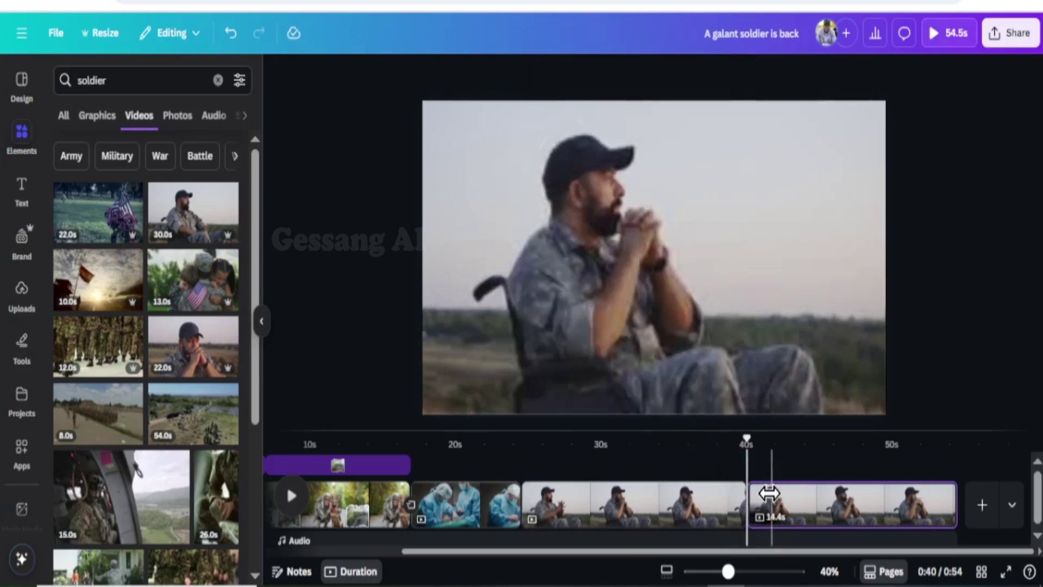
Step: Shrink the soldier video on the second split page to under half the page width and place it near the centre
left_click(767, 461)
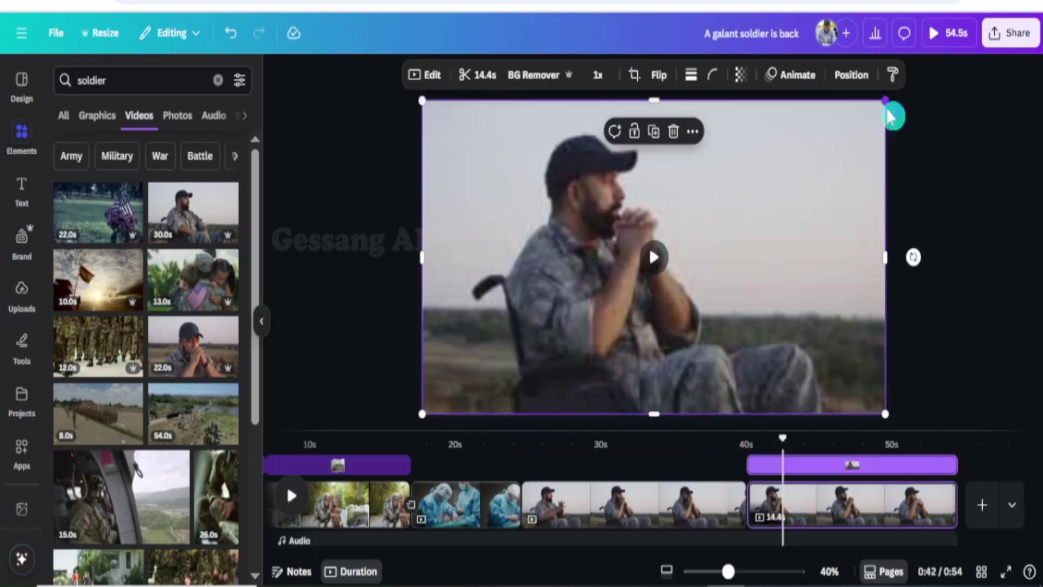
left_click_drag(891, 116, 777, 209)
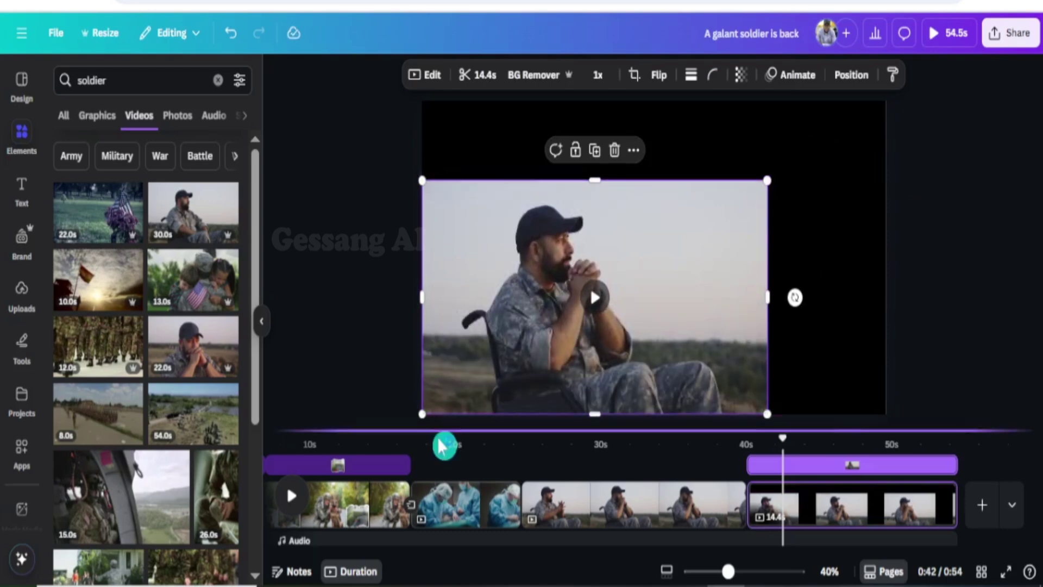
left_click_drag(423, 414, 535, 354)
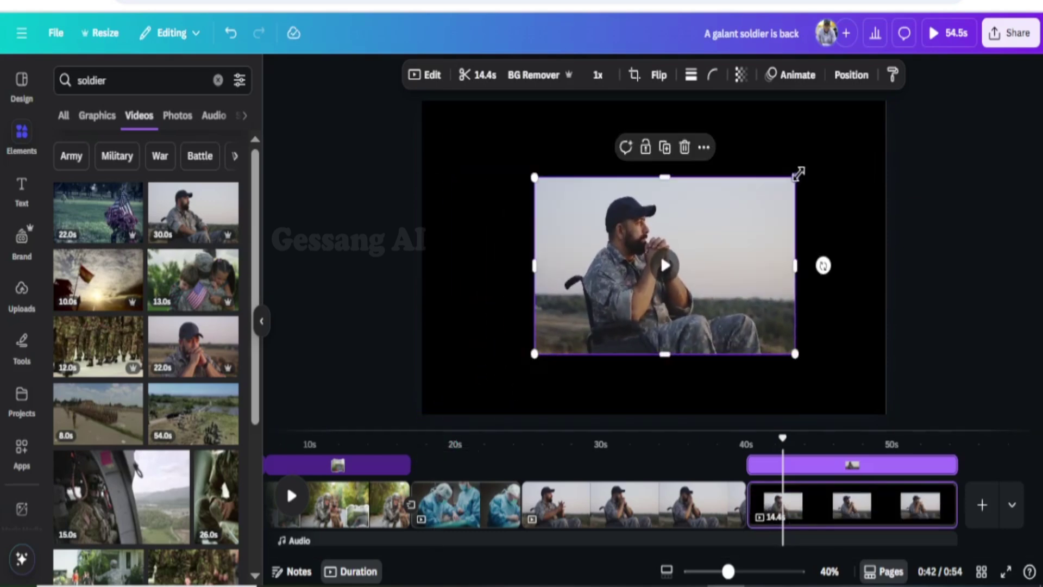
left_click_drag(797, 172, 739, 215)
left_click_drag(731, 267, 736, 253)
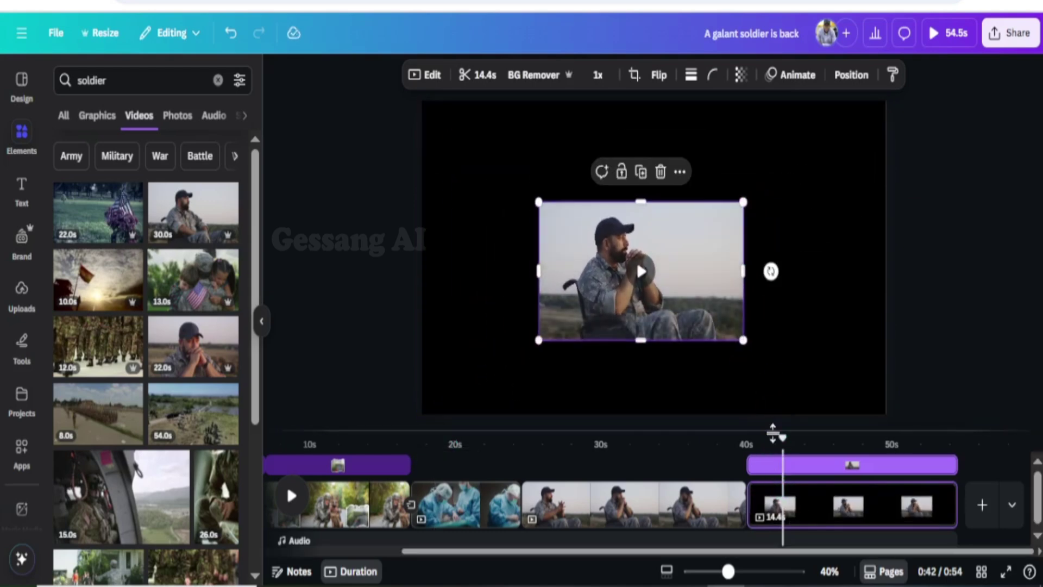
Step: Add a 2.5-second Match & Move transition between the full-size and shrunken soldier pages, and preview it
left_click_drag(784, 439, 772, 499)
left_click(771, 502)
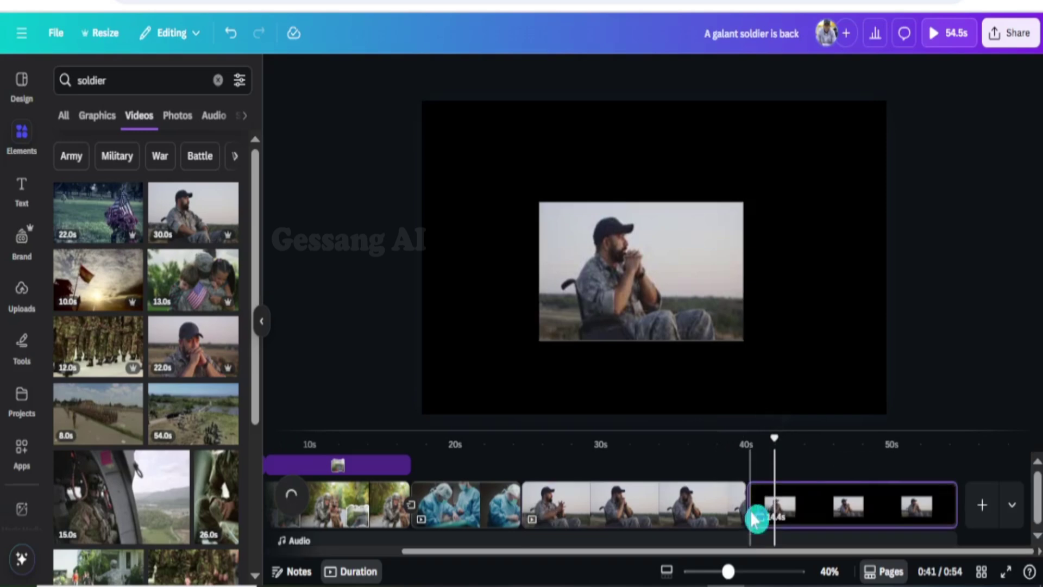
left_click_drag(759, 453, 769, 480)
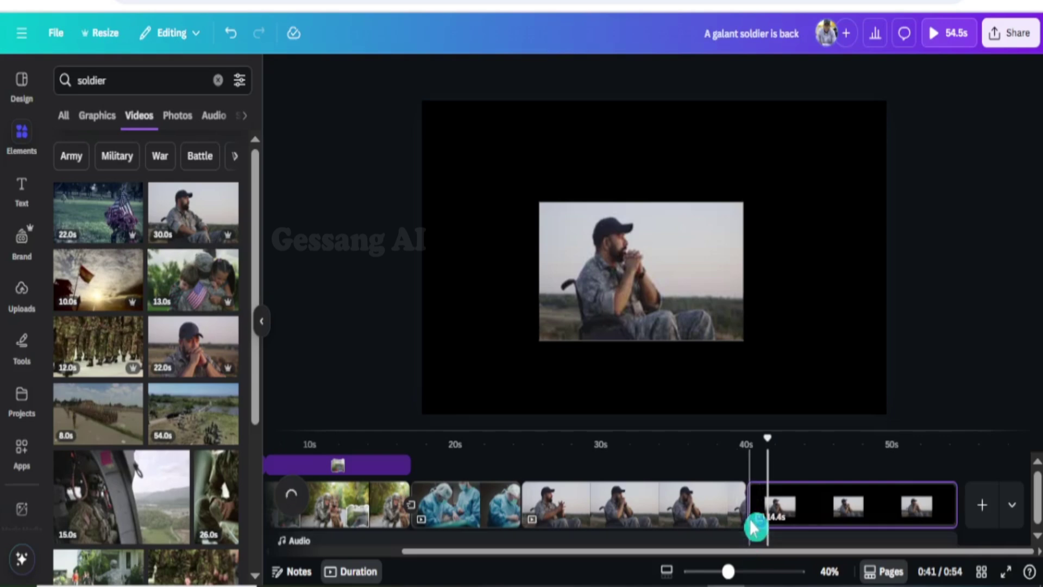
mouse_move(752, 527)
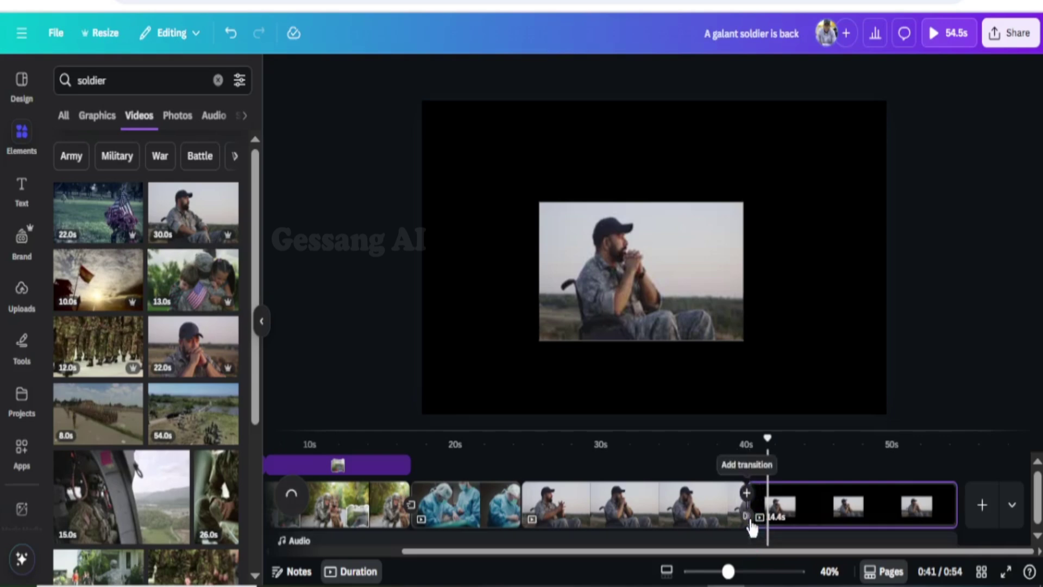
left_click(780, 460)
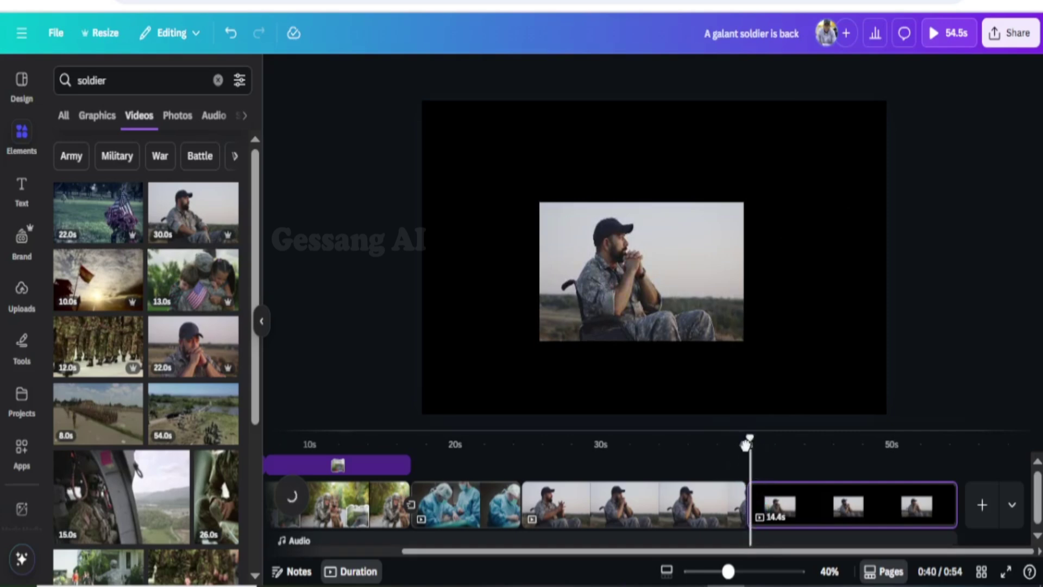
left_click_drag(747, 442, 748, 530)
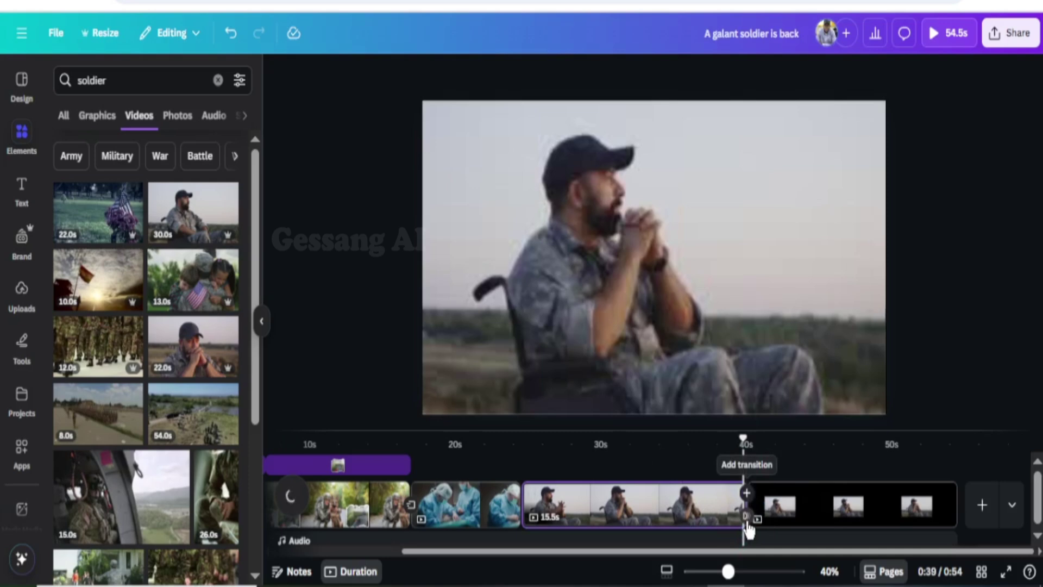
left_click(747, 517)
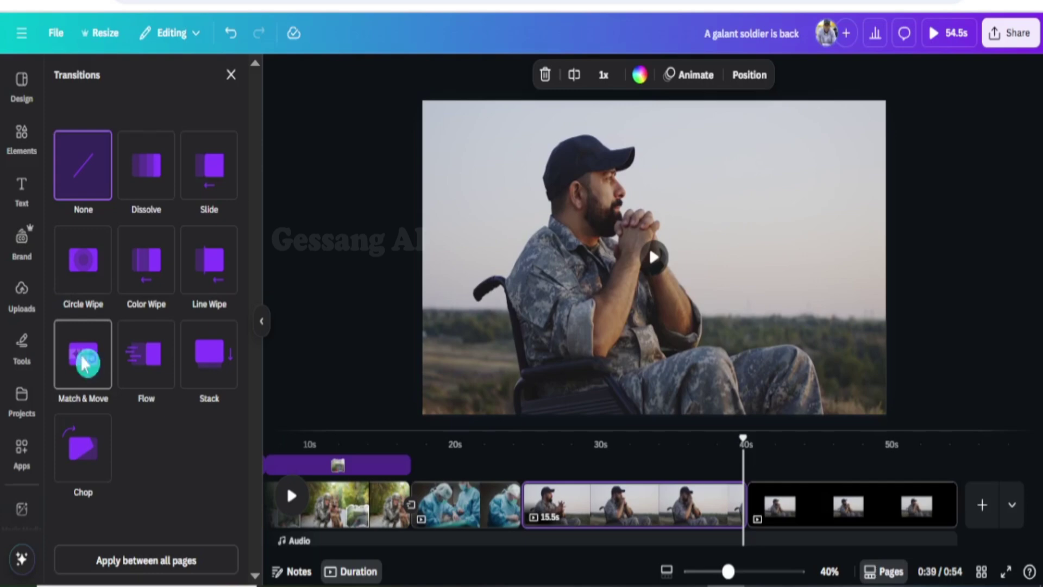
left_click(84, 363)
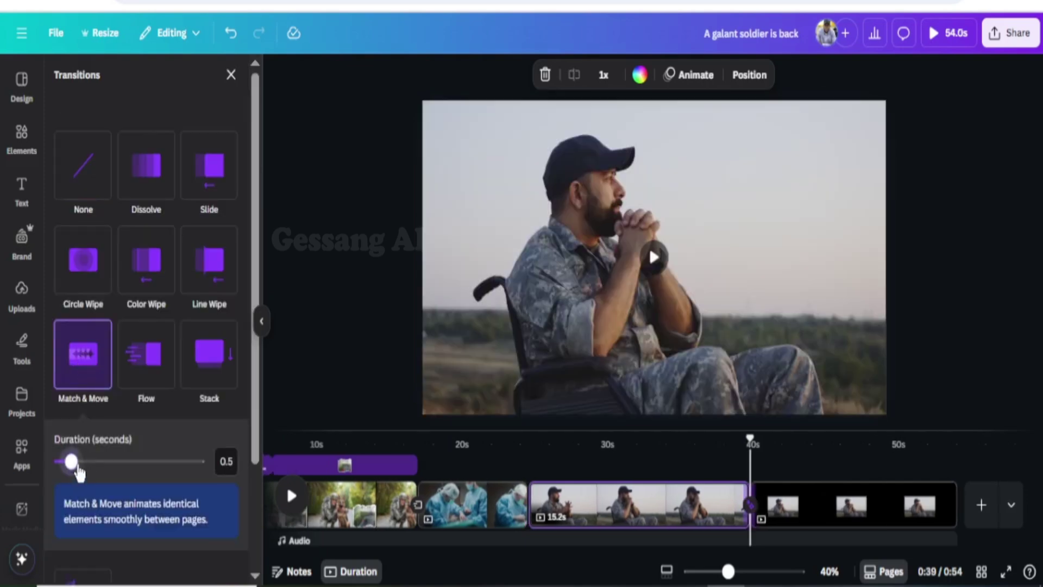
left_click_drag(71, 462, 145, 461)
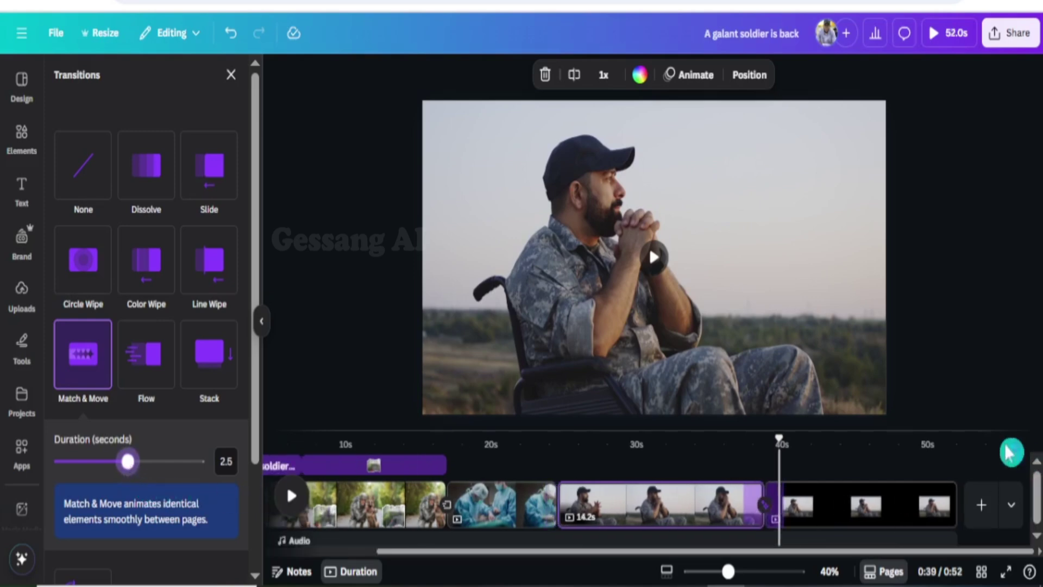
left_click_drag(776, 443, 732, 440)
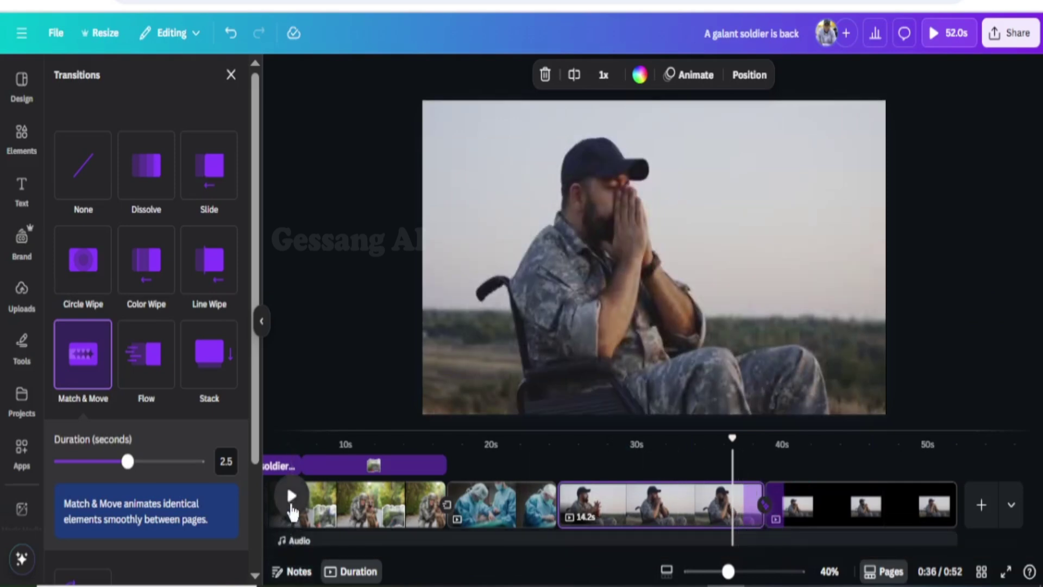
left_click(290, 505)
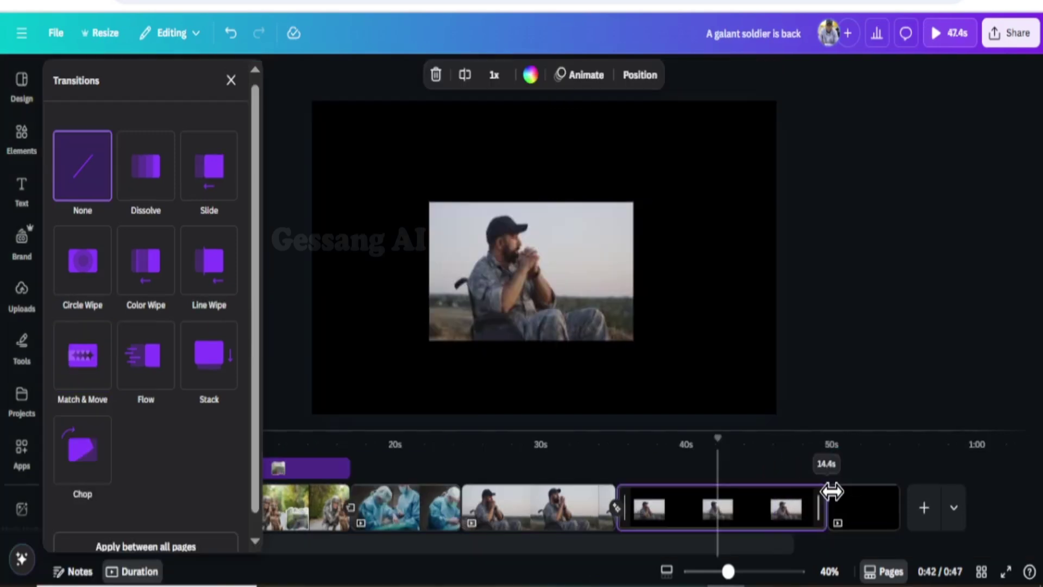
Step: Extend the shrunken soldier page to 14.4 seconds and split it at about the 42-second mark
left_click_drag(831, 492, 850, 498)
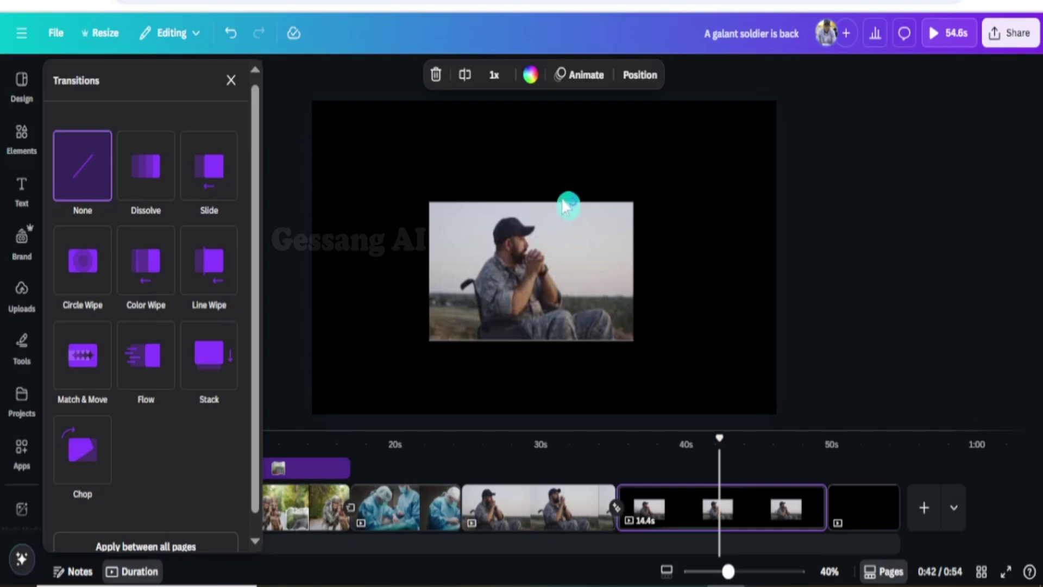
left_click(516, 146)
left_click(710, 507)
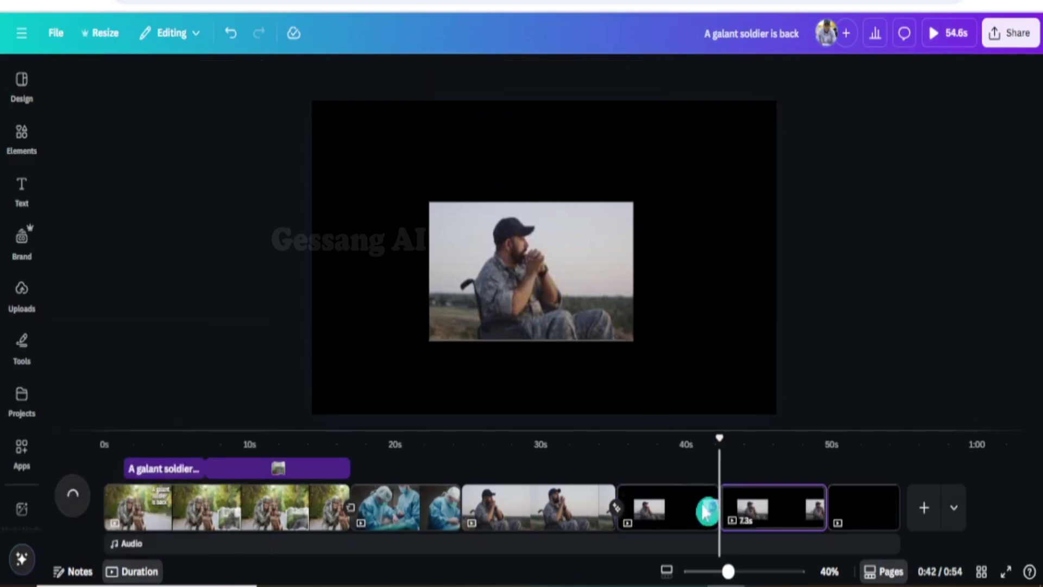
key("s")
left_click(725, 500)
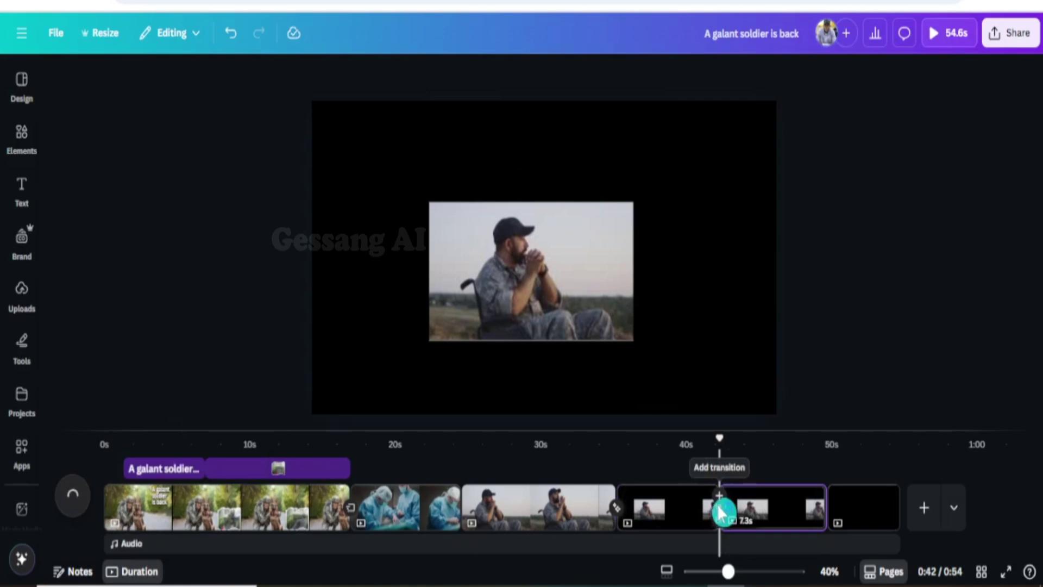
Step: Enlarge and recentre the soldier video on the newly split page until it covers the whole page
left_click(773, 511)
left_click(608, 302)
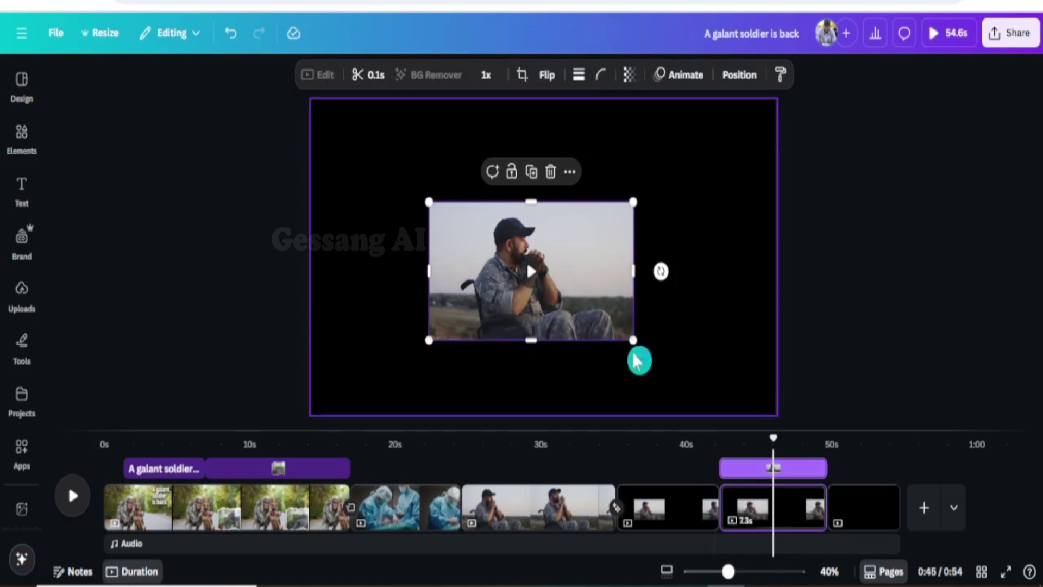
left_click_drag(632, 341, 757, 482)
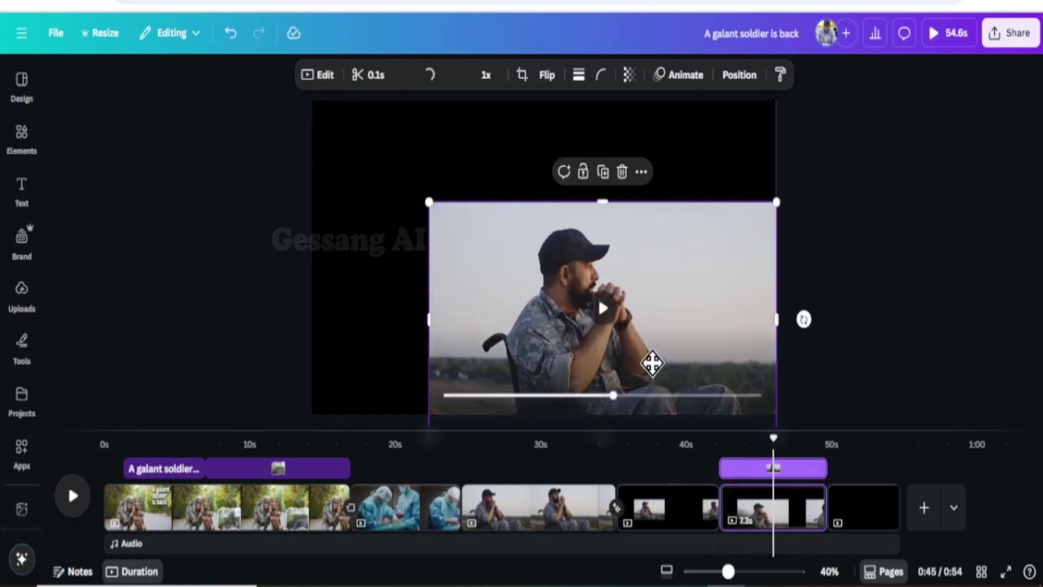
left_click_drag(652, 363, 591, 300)
left_click_drag(716, 376, 775, 442)
left_click_drag(712, 353, 677, 328)
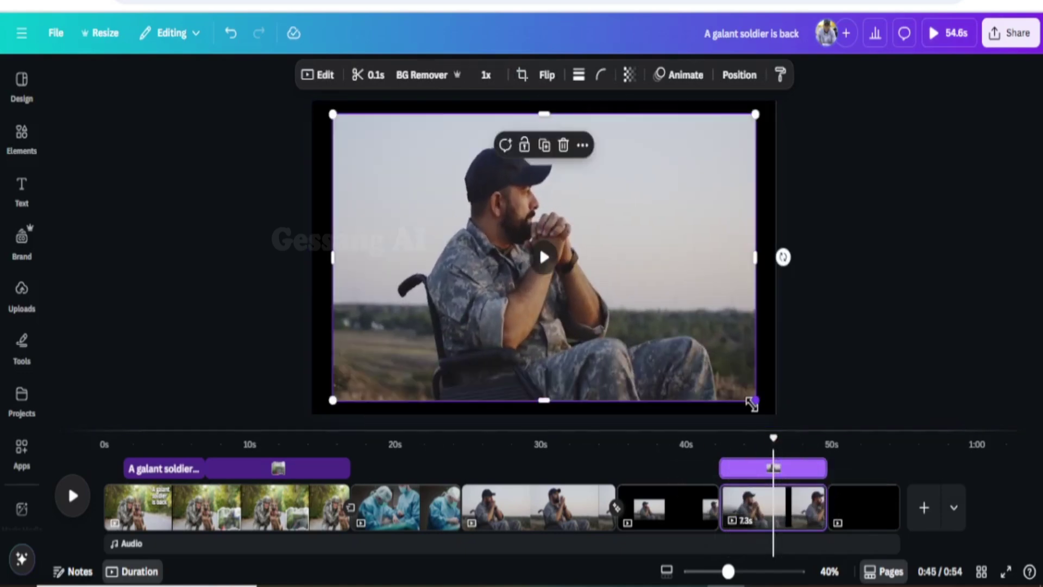
left_click_drag(752, 404, 814, 443)
left_click_drag(720, 354, 694, 336)
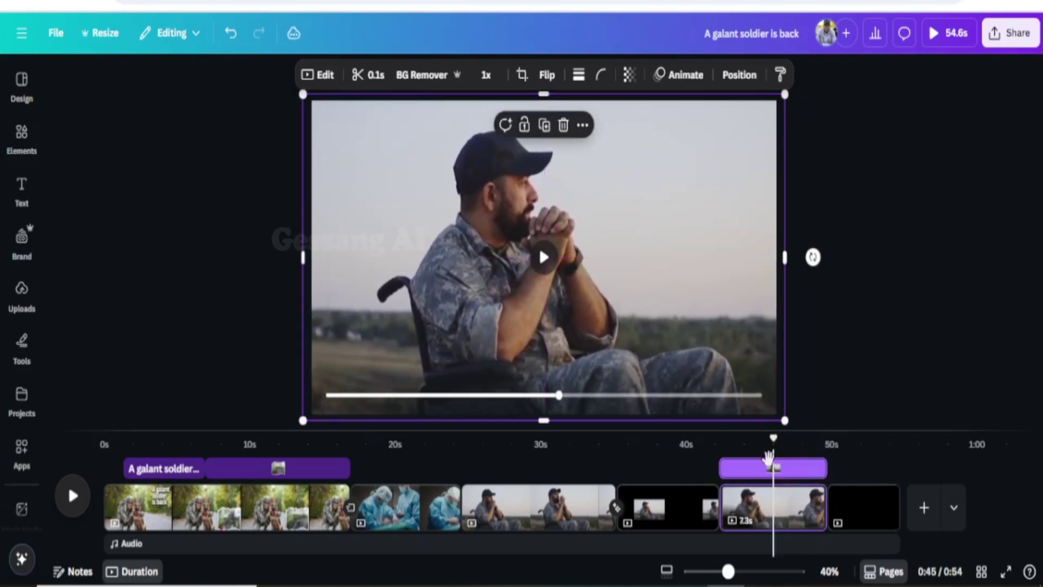
Step: Add a 2.5-second Match & Move transition from the shrunken soldier page to the enlarged one, and preview the sequence
left_click(718, 522)
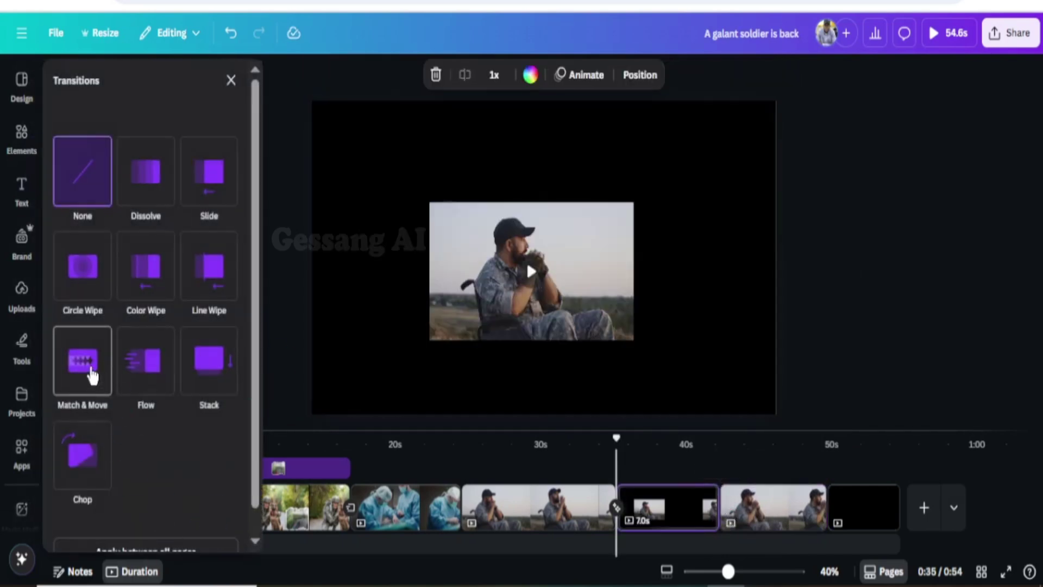
left_click(92, 369)
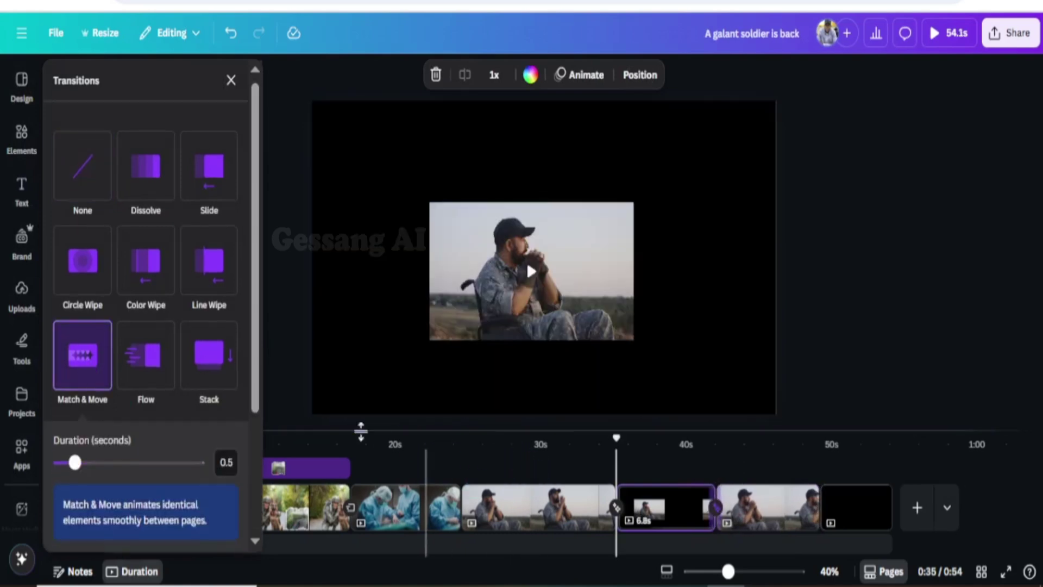
left_click_drag(87, 474, 129, 473)
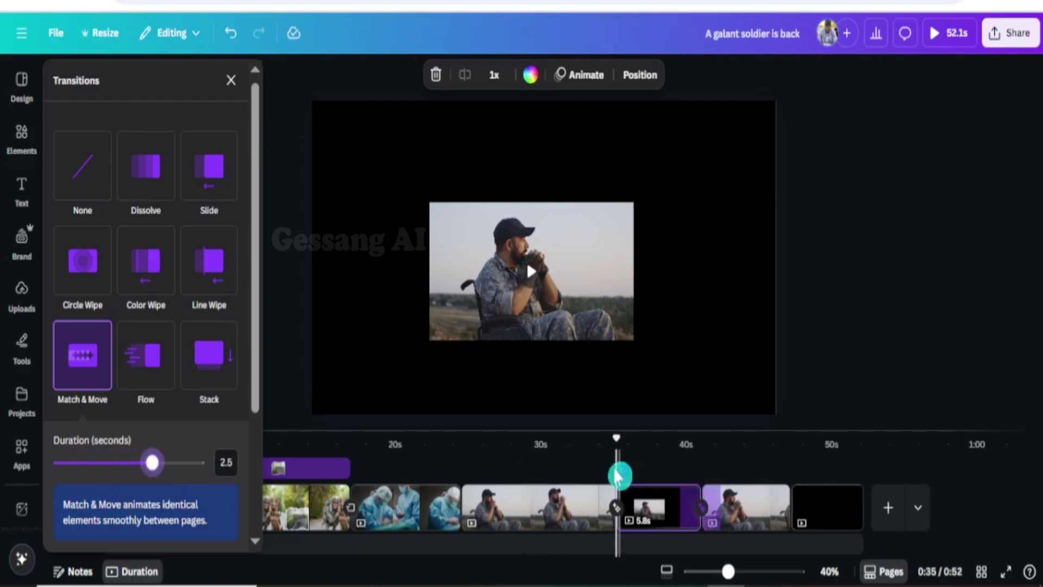
left_click(593, 463)
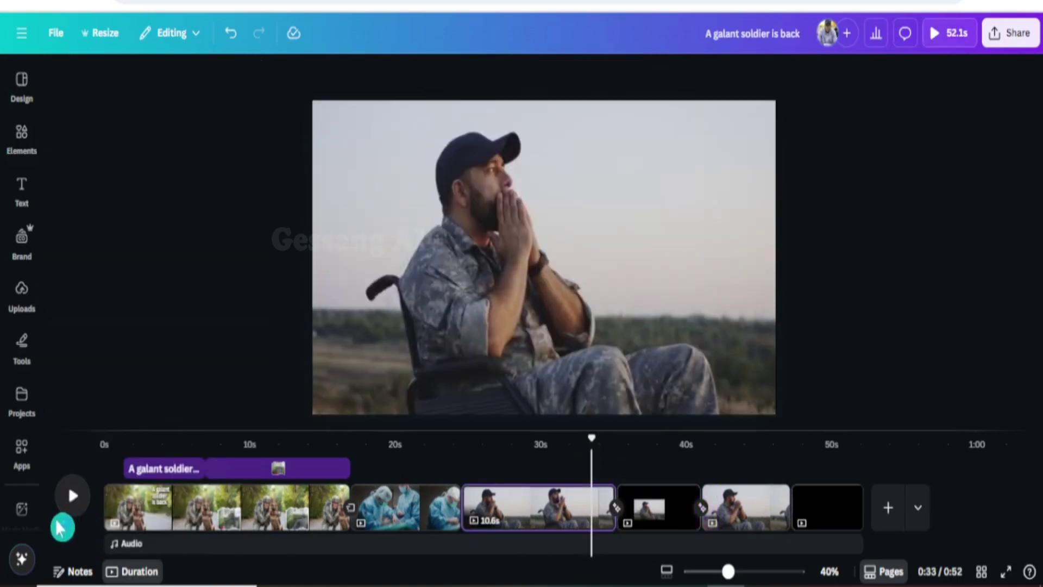
left_click(79, 502)
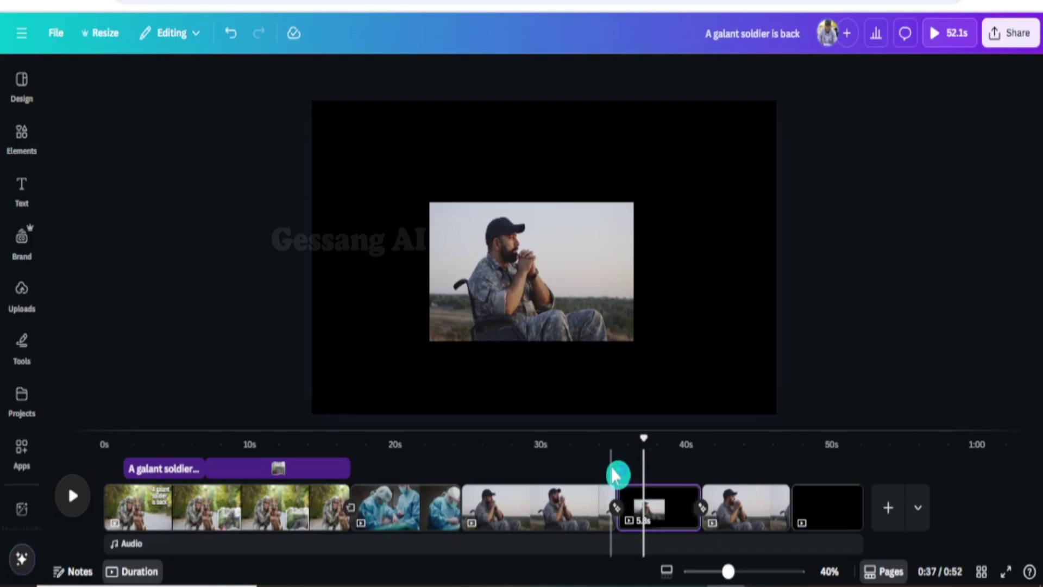
Step: Change the background of the empty 5.0-second last page to white
left_click_drag(644, 439, 806, 439)
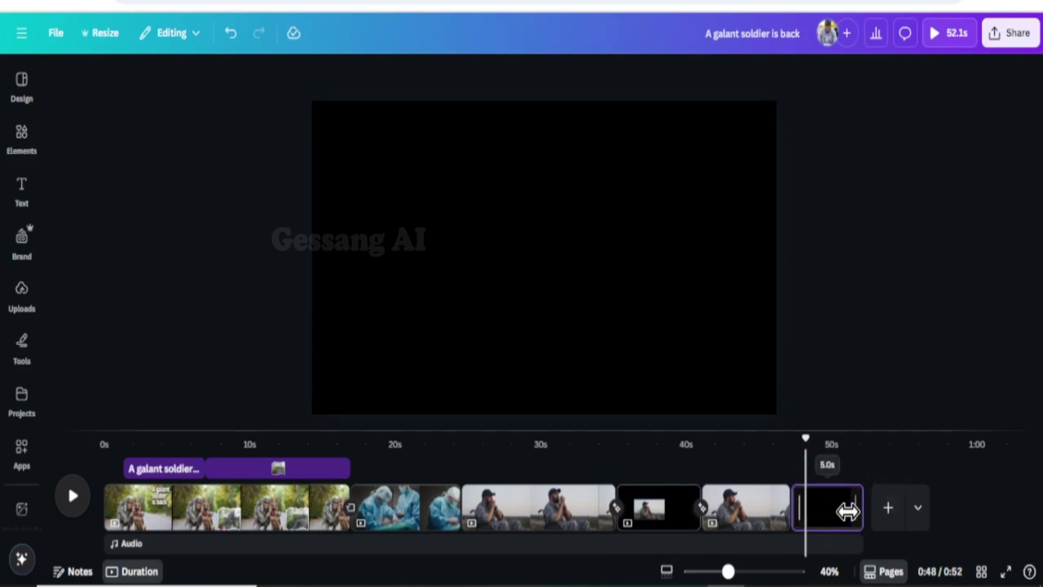
left_click(848, 511)
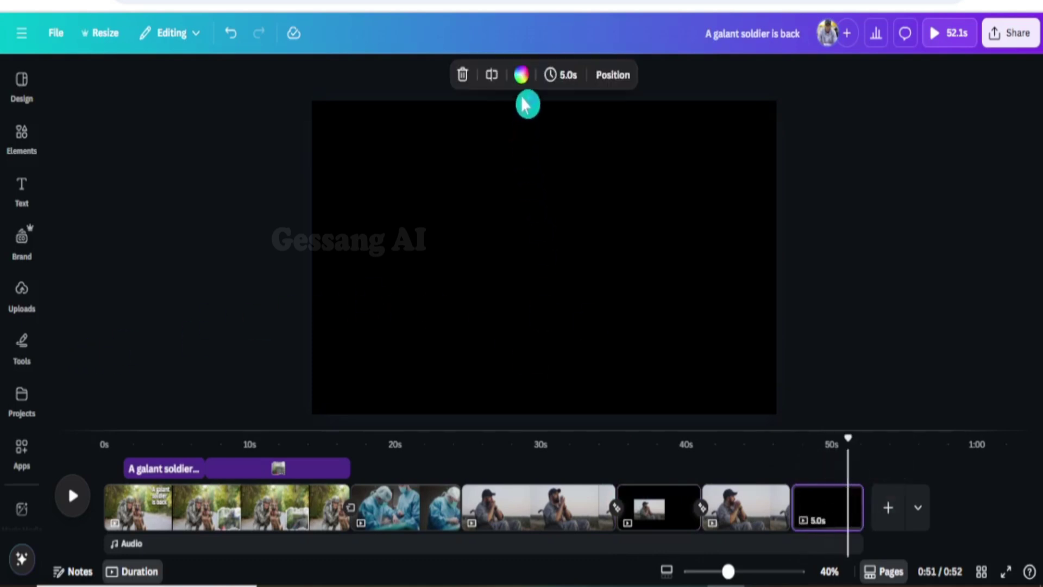
left_click(521, 75)
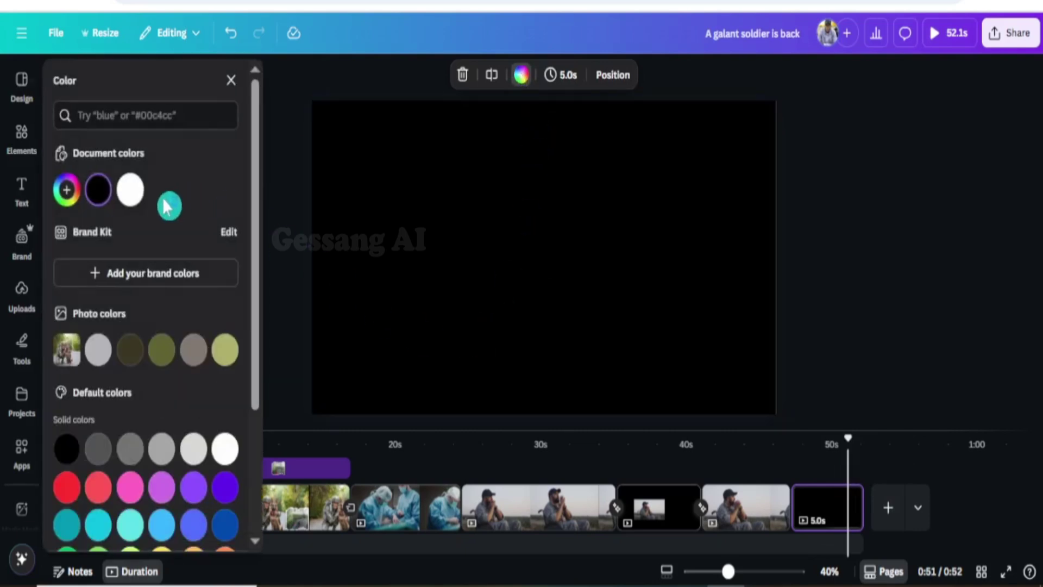
left_click(131, 190)
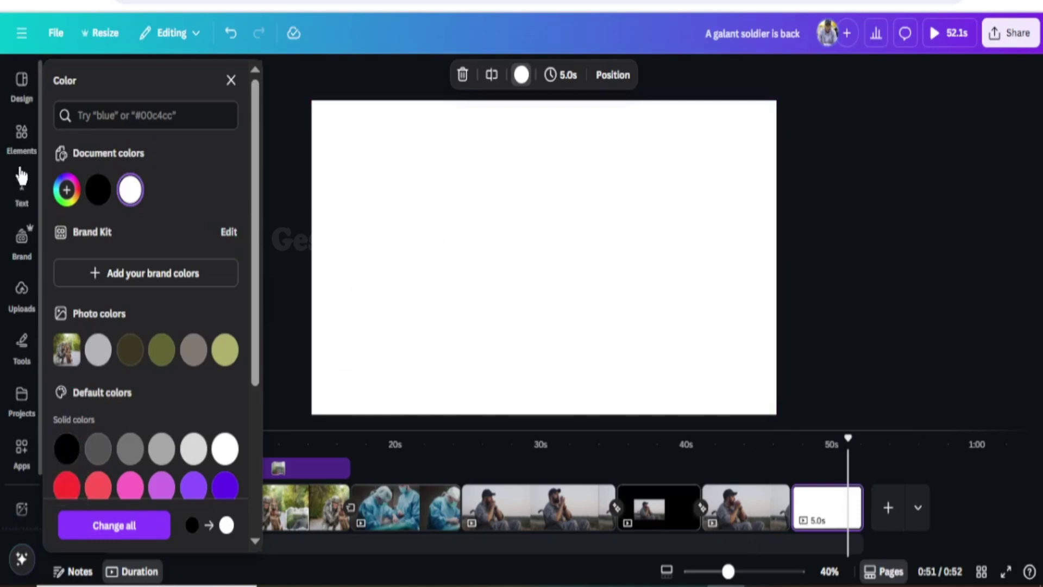
Step: Add the kneeling rifleman graphic from a "soldier" element search to the white page, shrunk into its lower-left corner
left_click(19, 143)
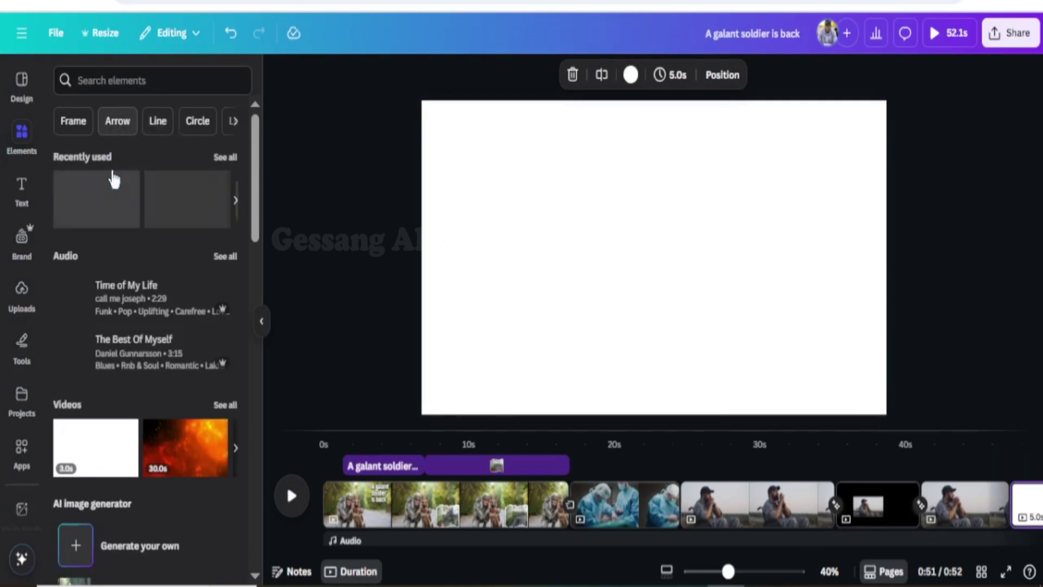
left_click(170, 84)
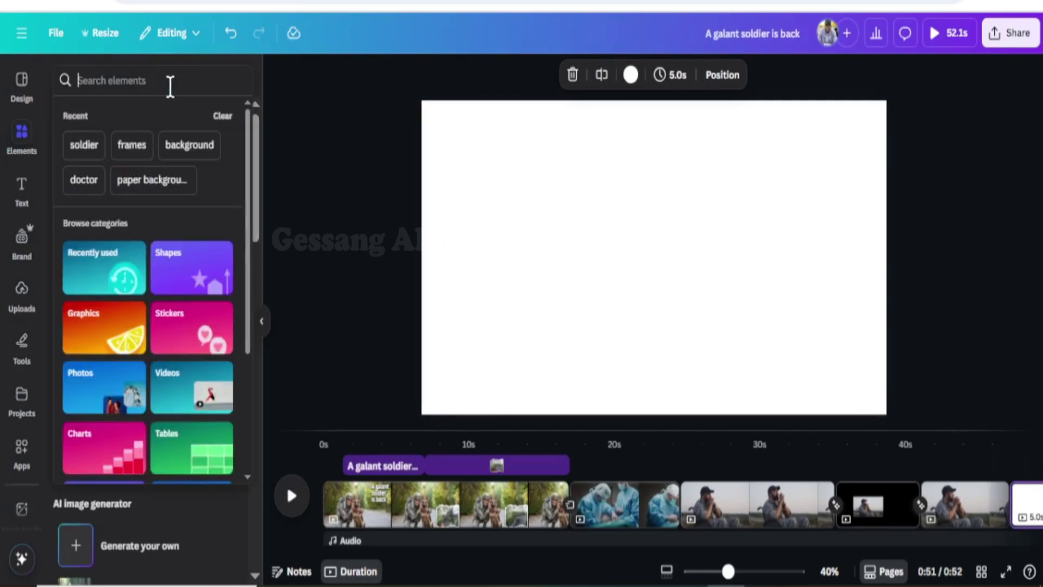
left_click(85, 146)
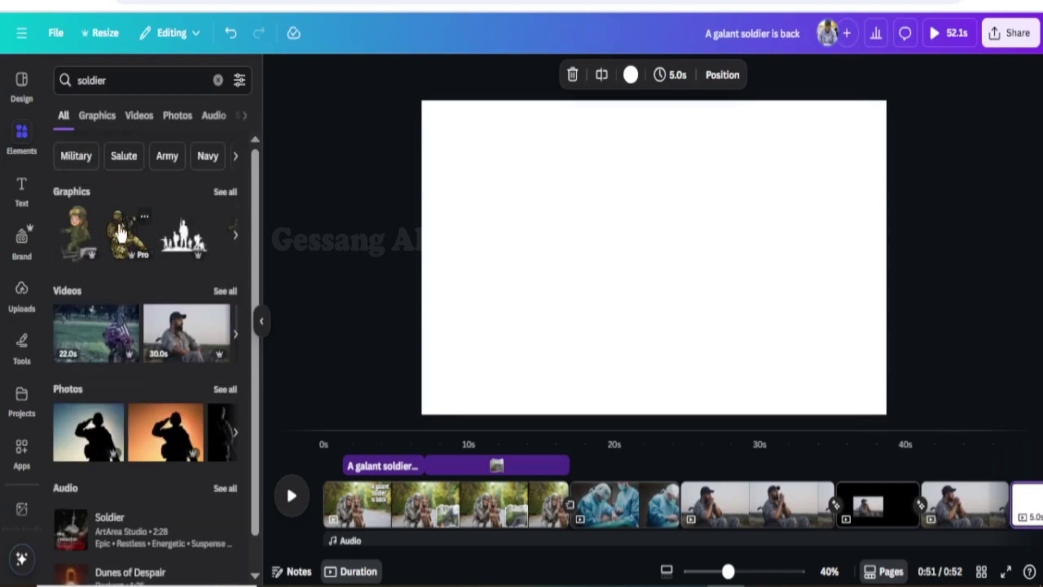
left_click(135, 227)
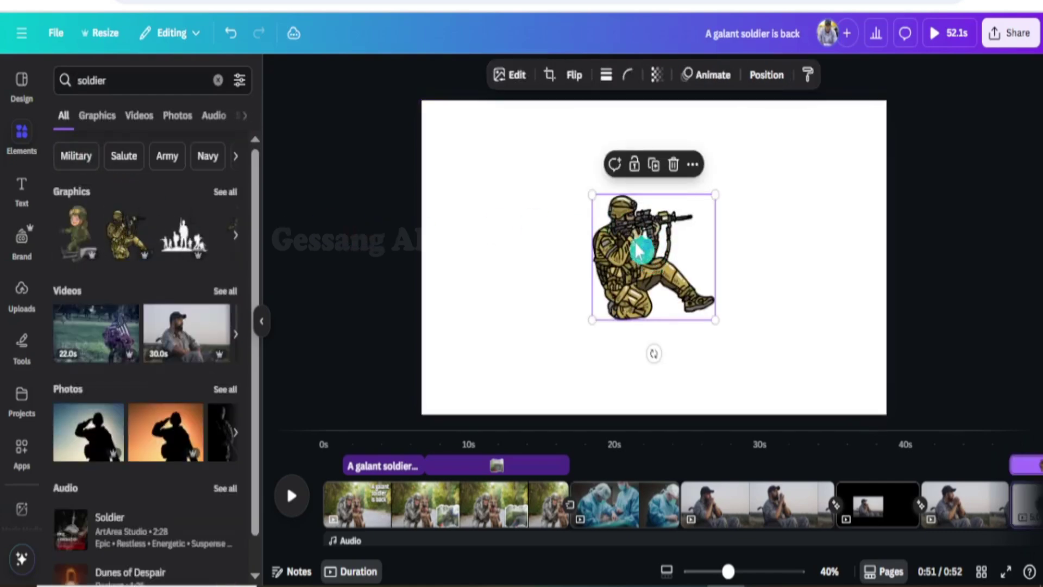
left_click_drag(643, 239, 512, 235)
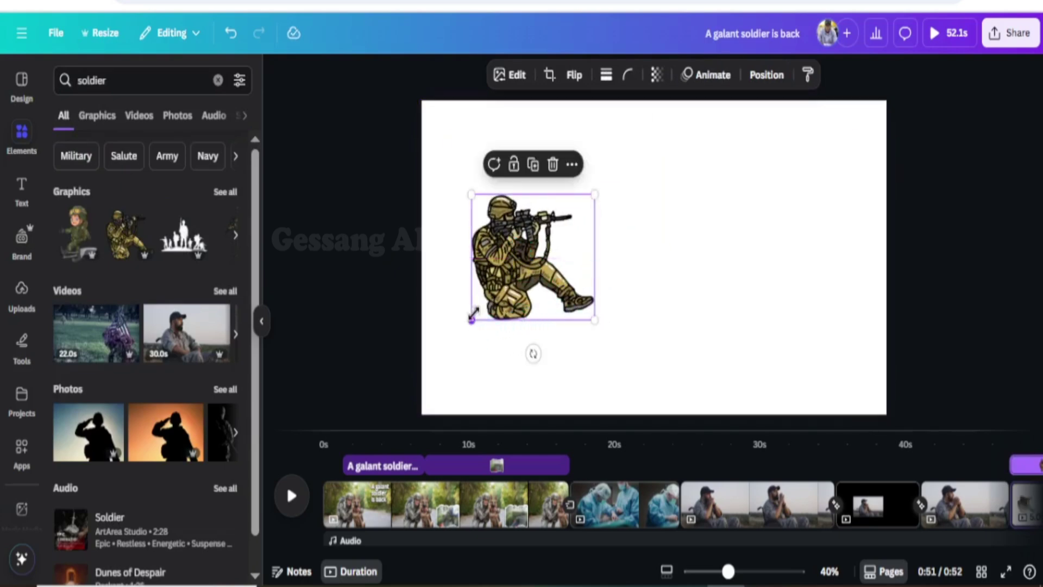
left_click_drag(473, 318, 486, 353)
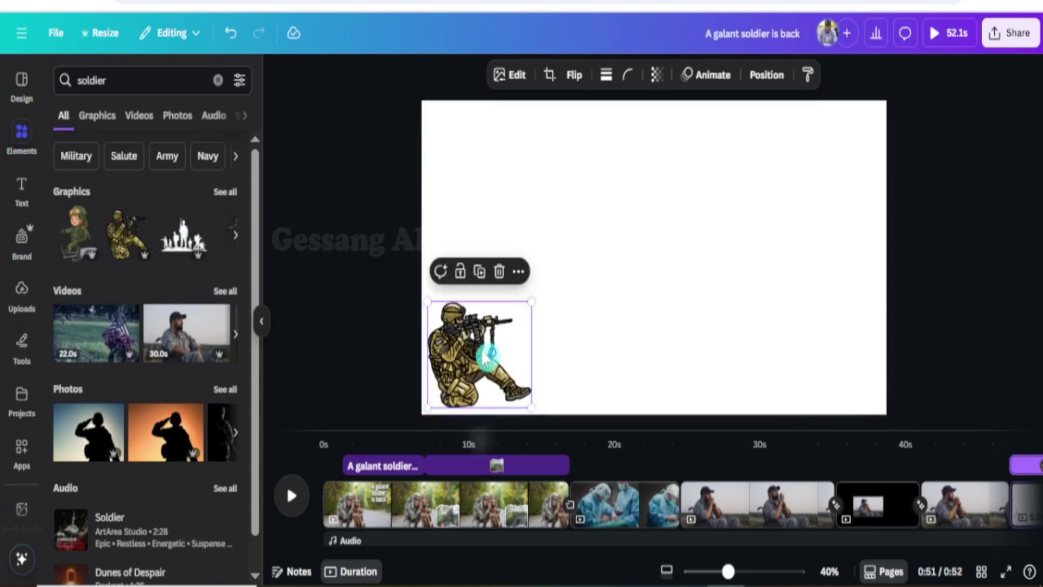
Step: Create a custom animation that moves the soldier graphic along a straight horizontal path to the page's lower-right corner
left_click(714, 81)
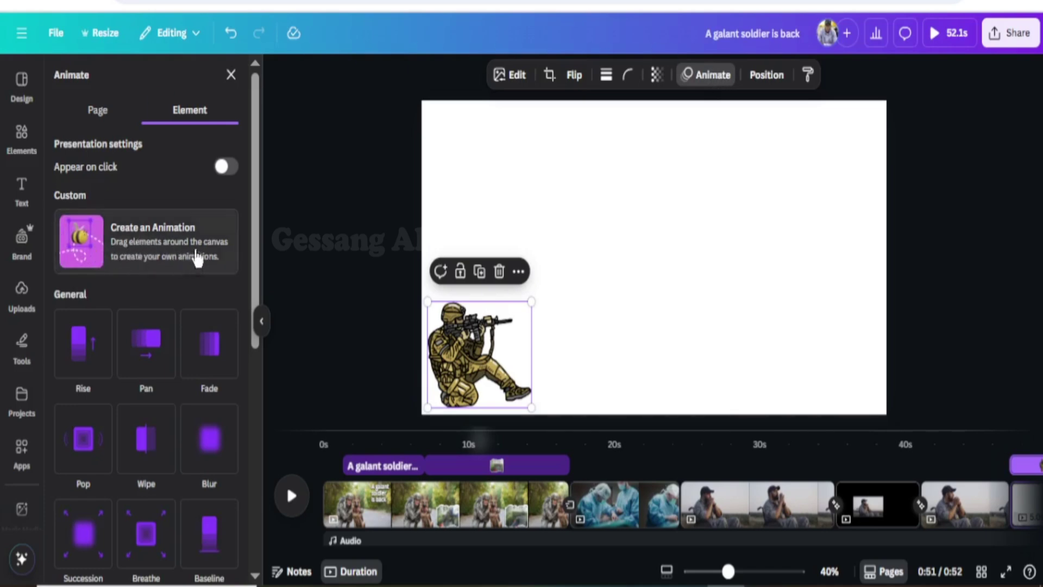
left_click(216, 250)
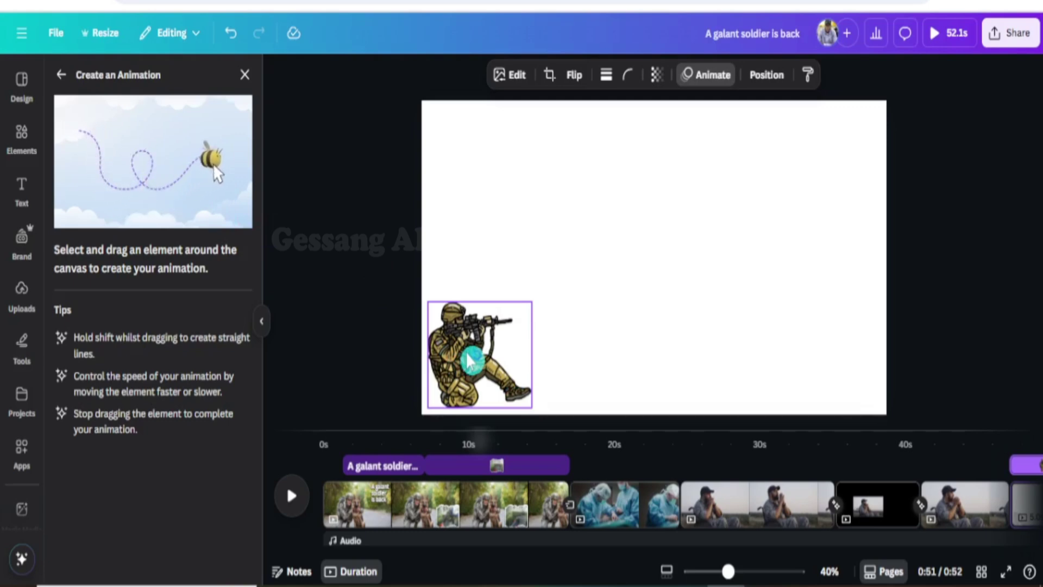
mouse_move(468, 361)
left_mouse_down()
mouse_move(728, 338)
mouse_move(785, 343)
mouse_move(826, 361)
mouse_move(820, 353)
left_mouse_up()
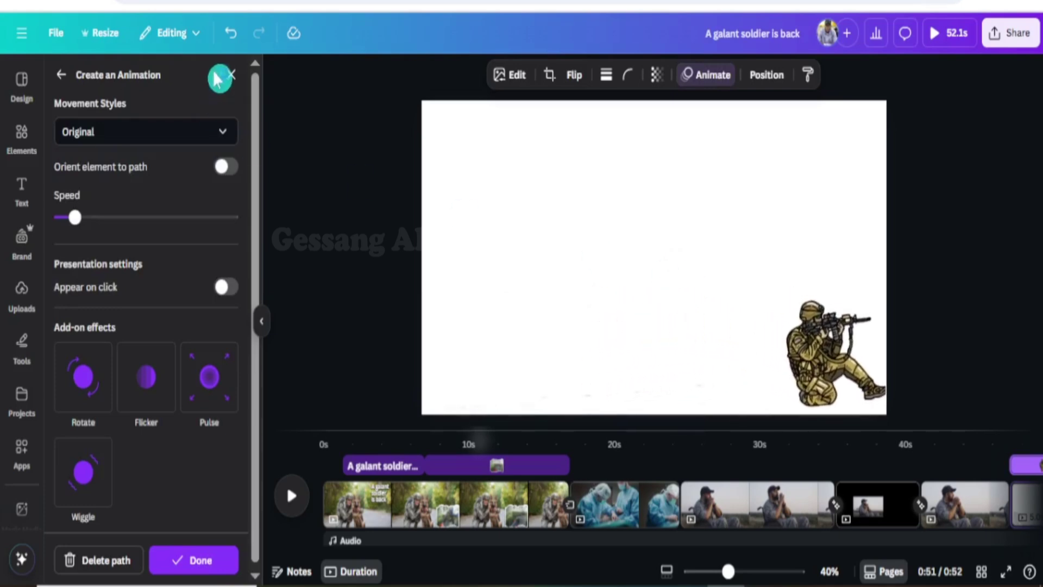
left_click(231, 34)
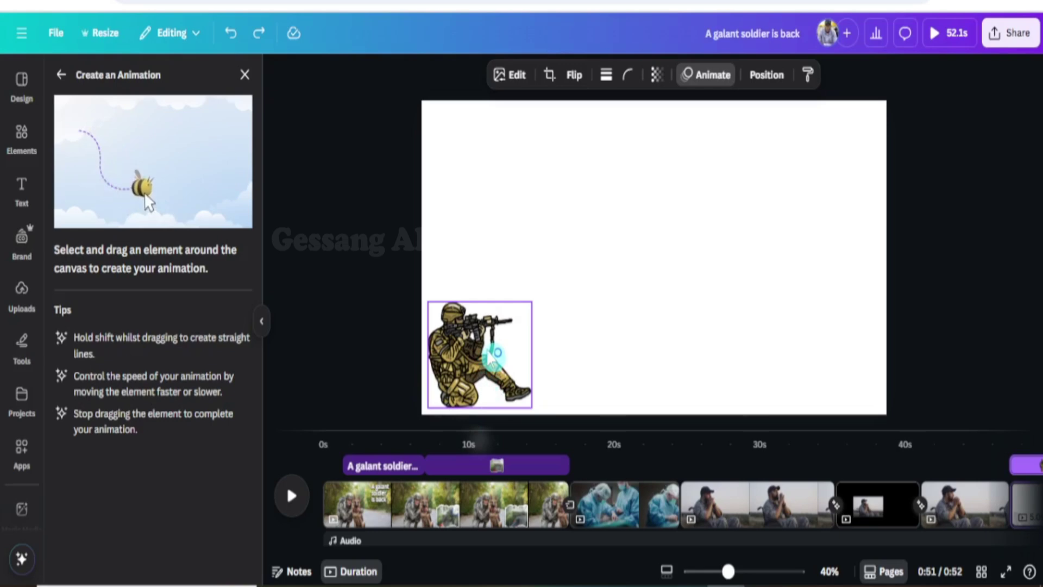
left_click_drag(481, 353, 853, 366)
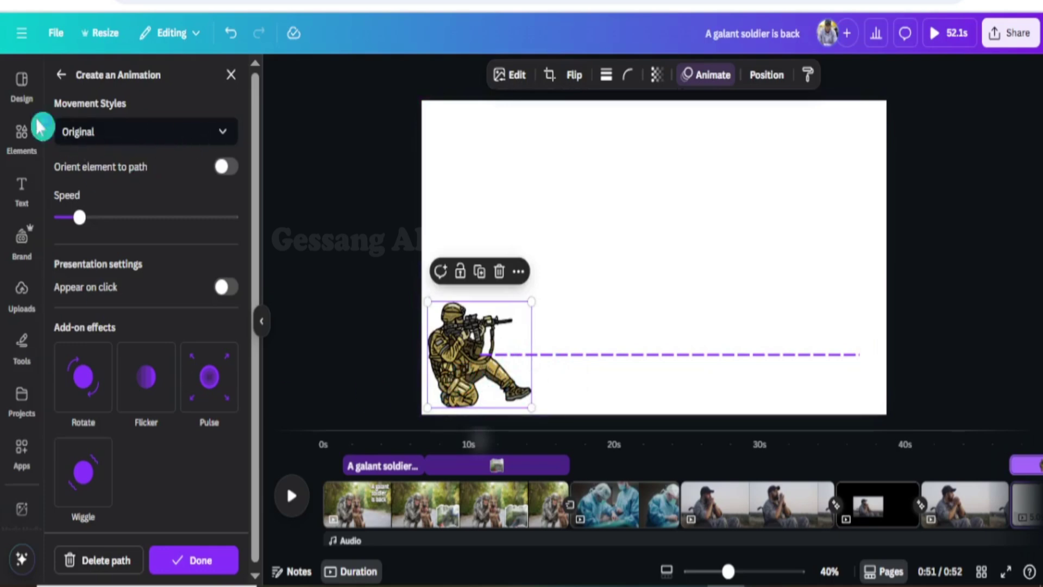
Step: Try the Steady movement style on the soldier's path animation, and set the style to Smooth
left_click(155, 144)
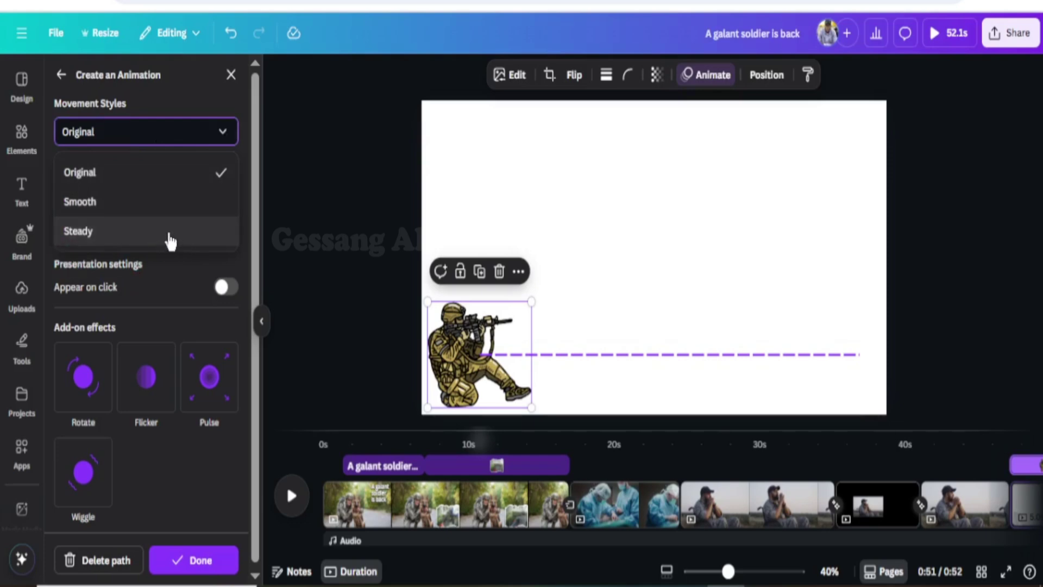
left_click(133, 245)
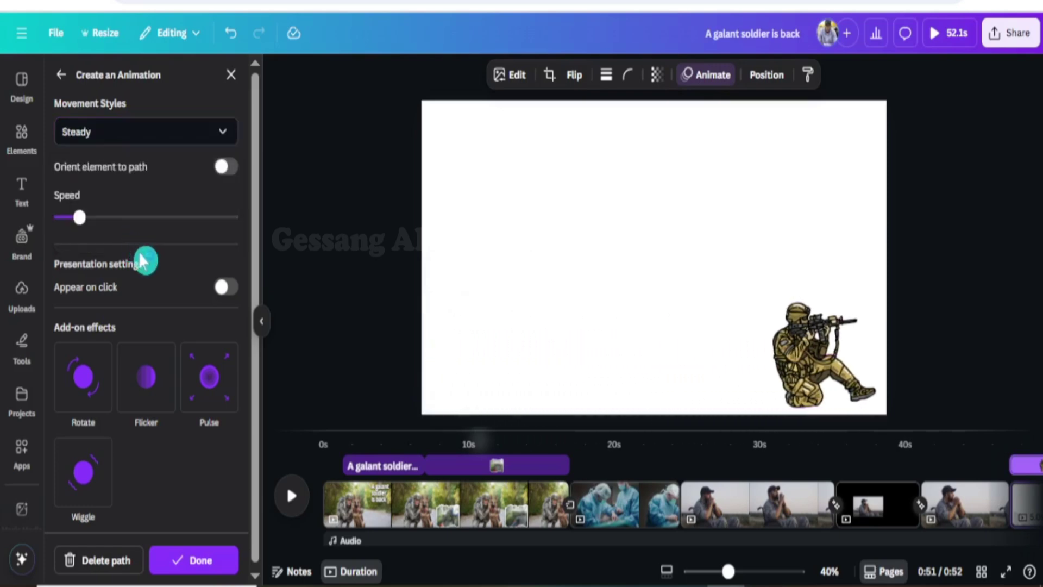
left_click(184, 142)
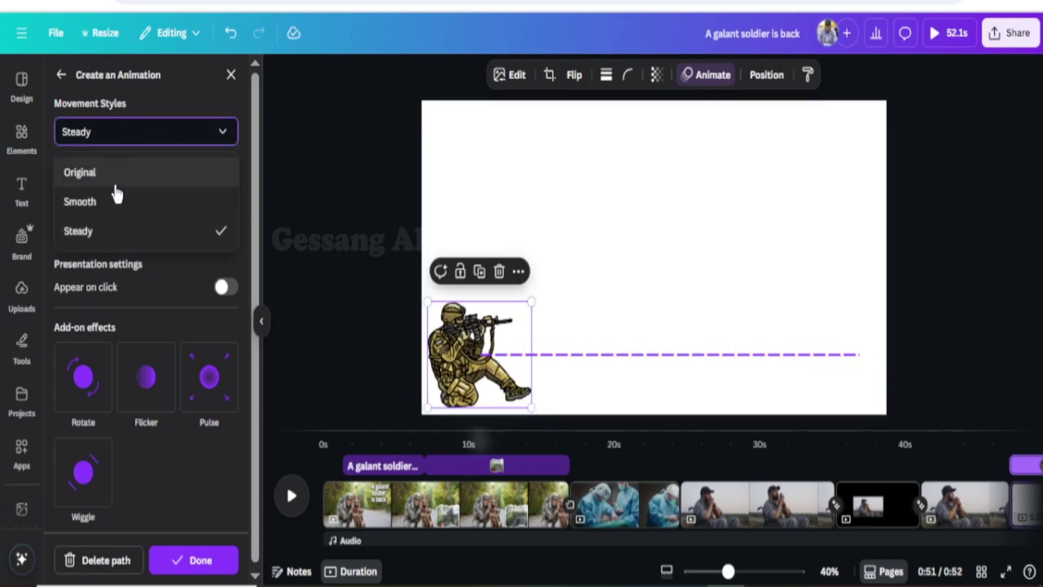
left_click(101, 204)
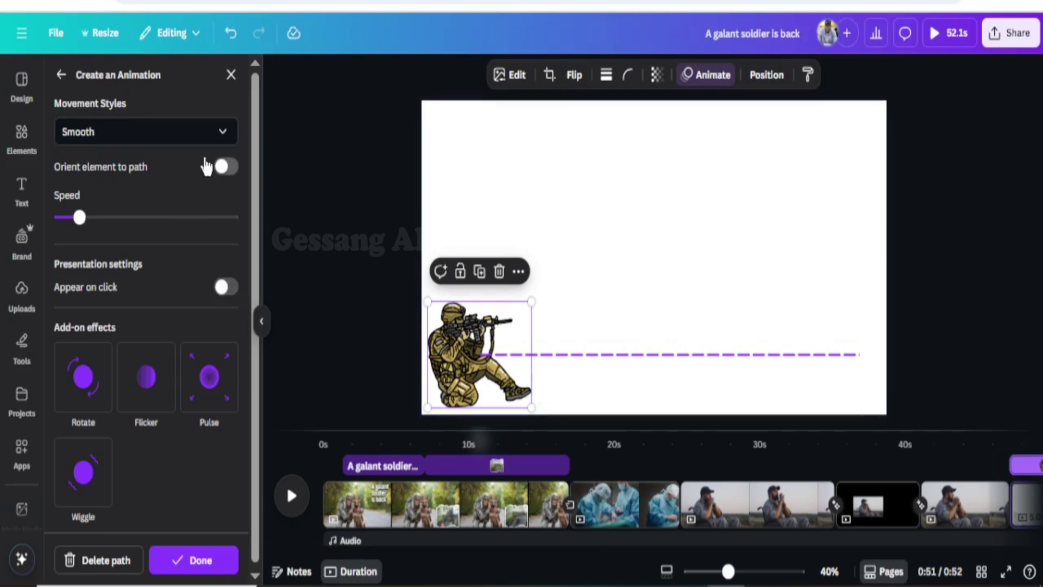
left_click(516, 392)
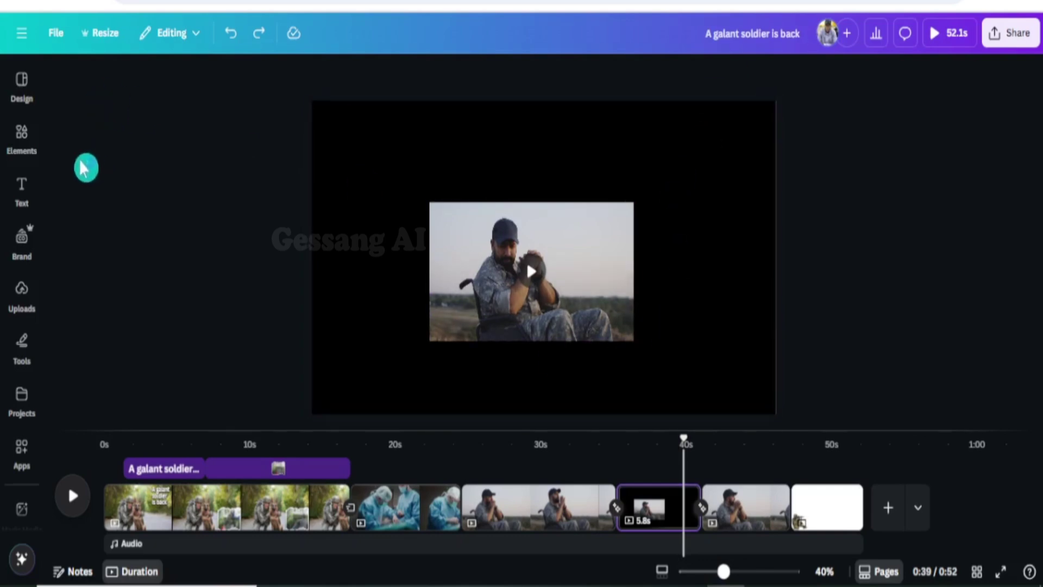
Step: Search the elements for "whooshes" and limit the results to audio
left_click(26, 146)
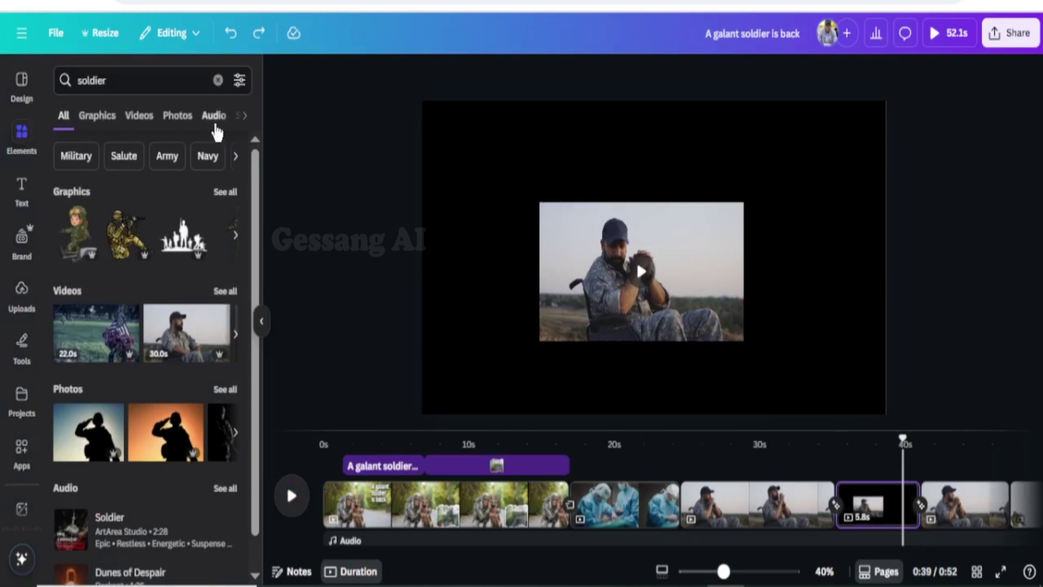
left_click(218, 81)
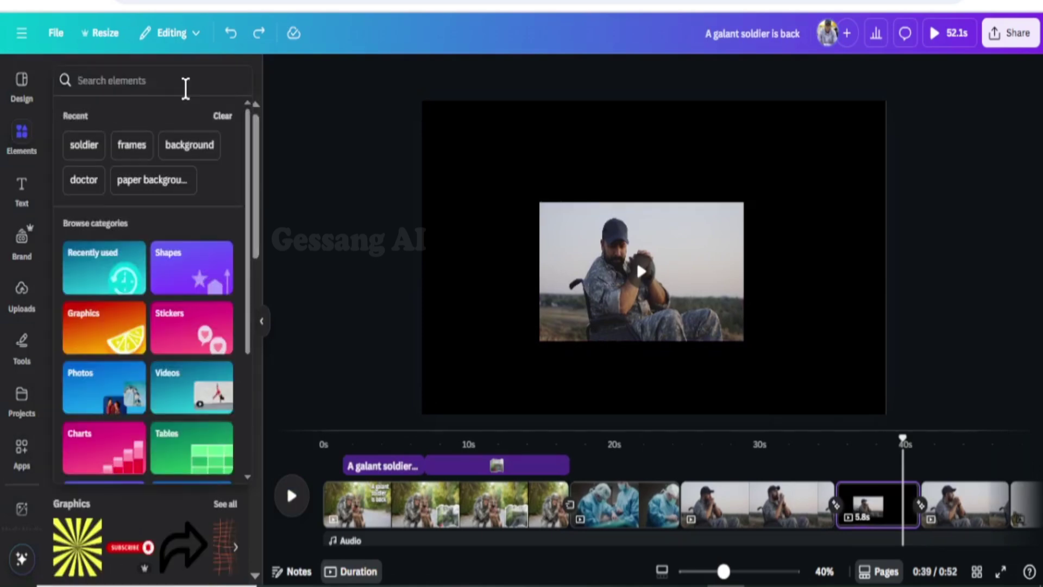
type("w")
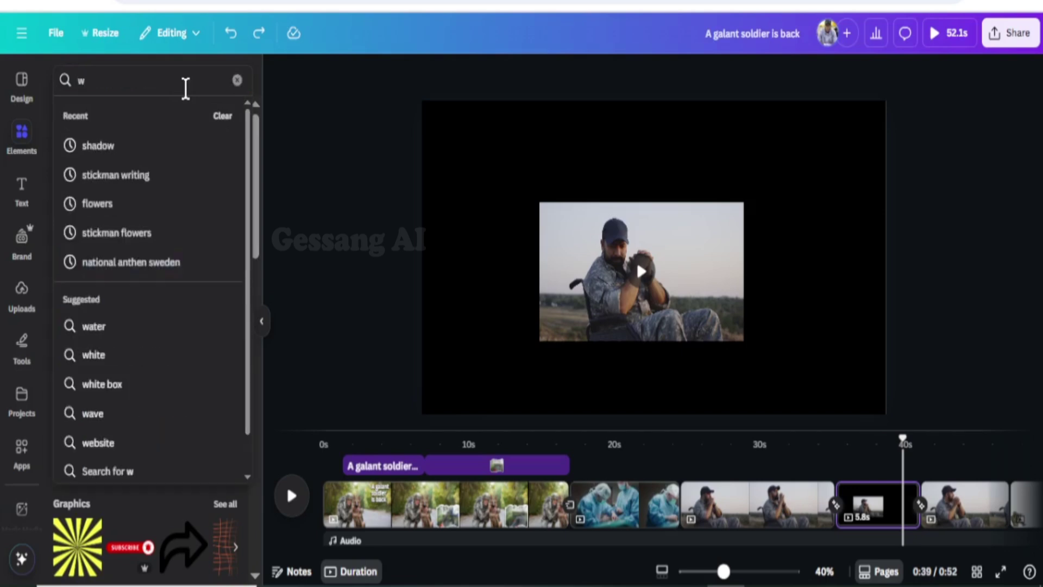
type("hosh")
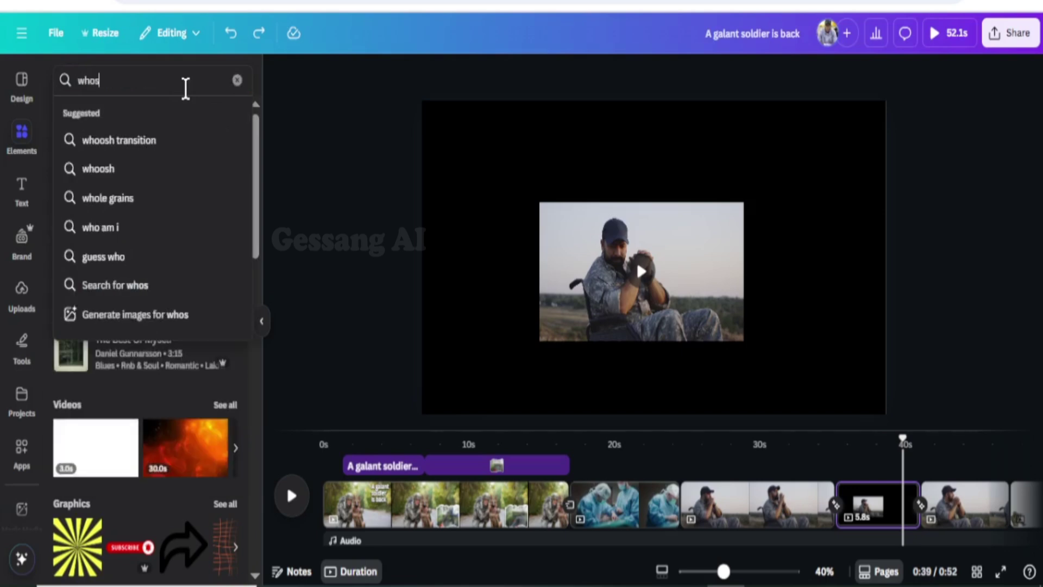
key("BackSpace")
key("BackSpace")
type("os")
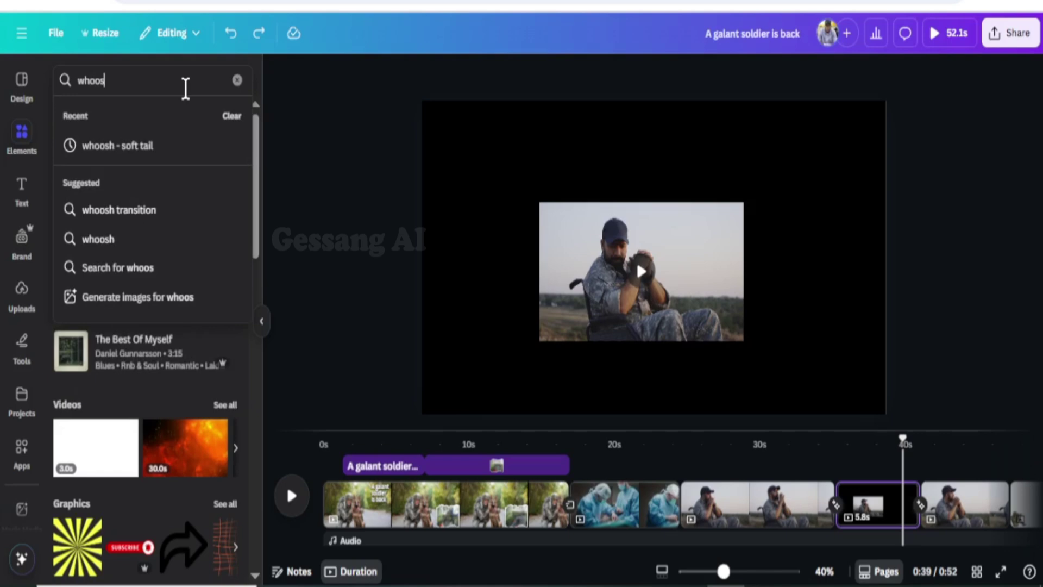
type("hes")
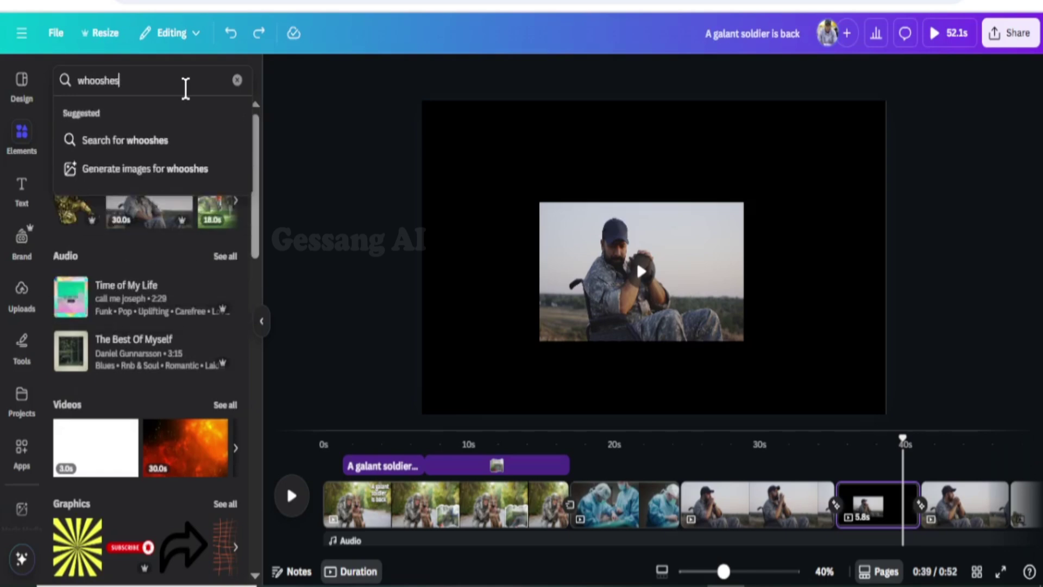
left_click(150, 154)
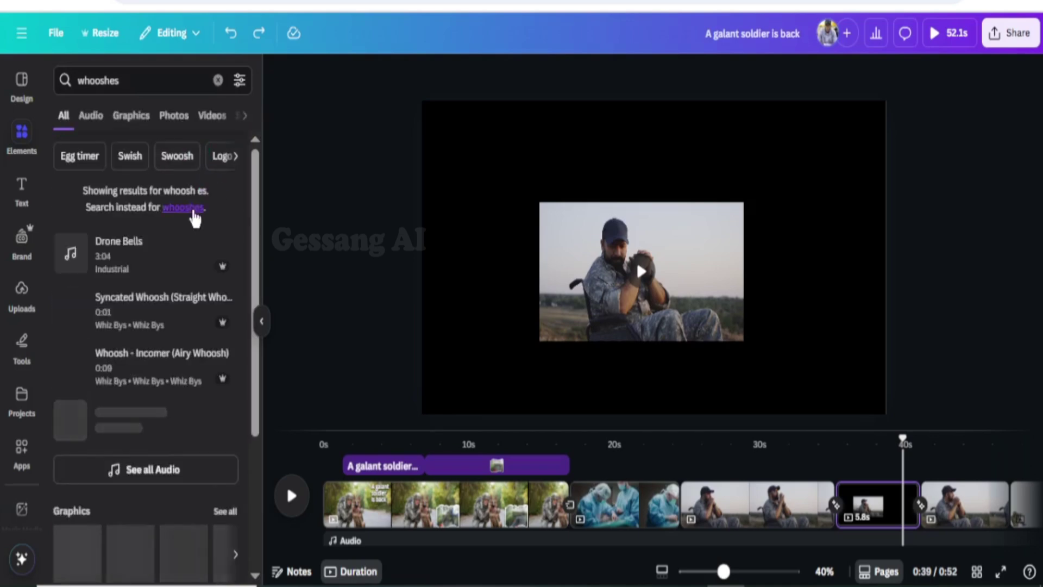
left_click(97, 130)
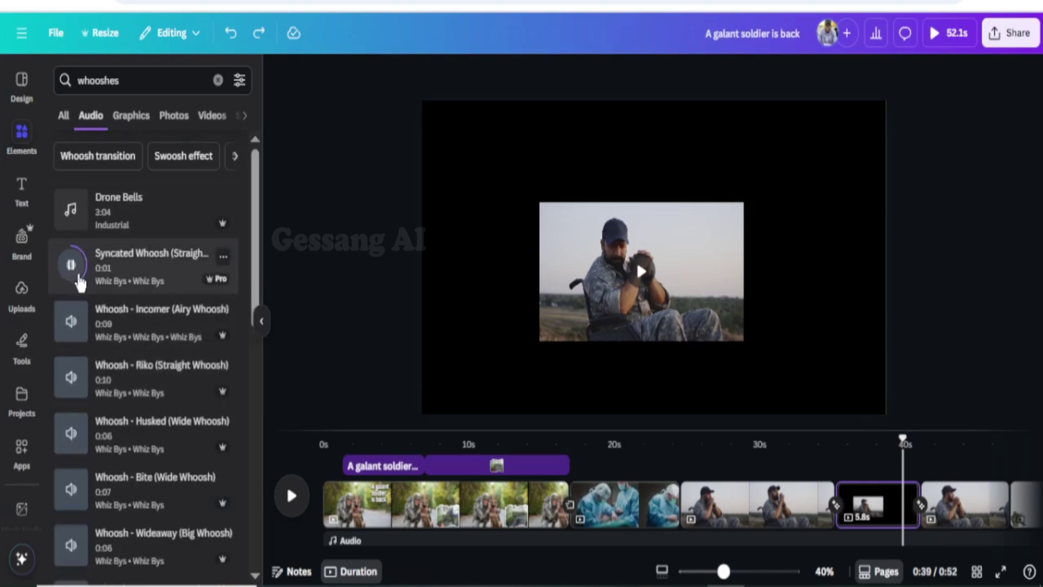
Step: Audition the Whoosh - Incomer sound and add Whoosh - Bite (Wide Whoosh) to the timeline at about 16 seconds
left_click(72, 325)
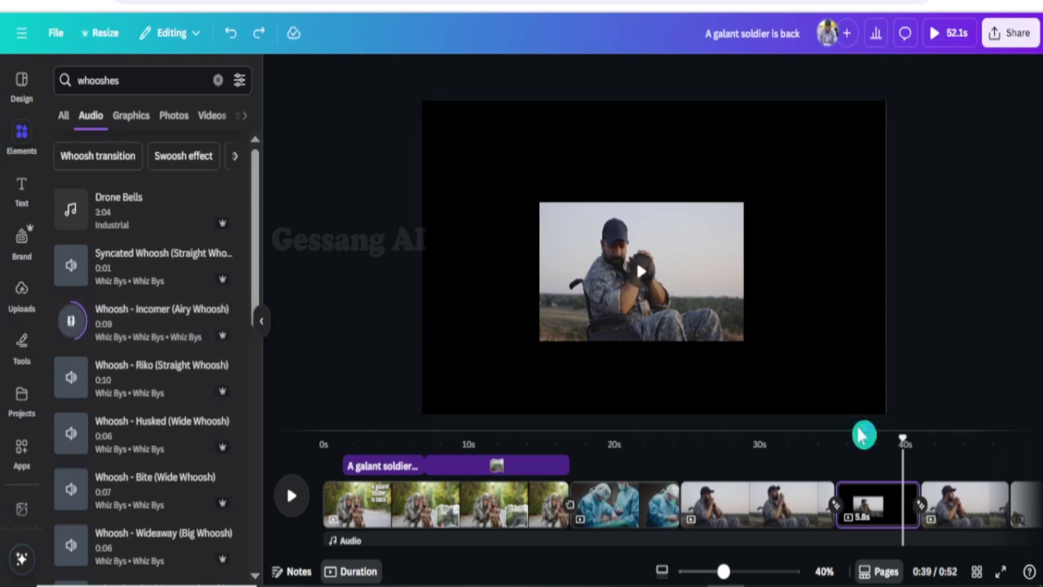
left_click_drag(902, 443, 559, 446)
left_click(394, 475)
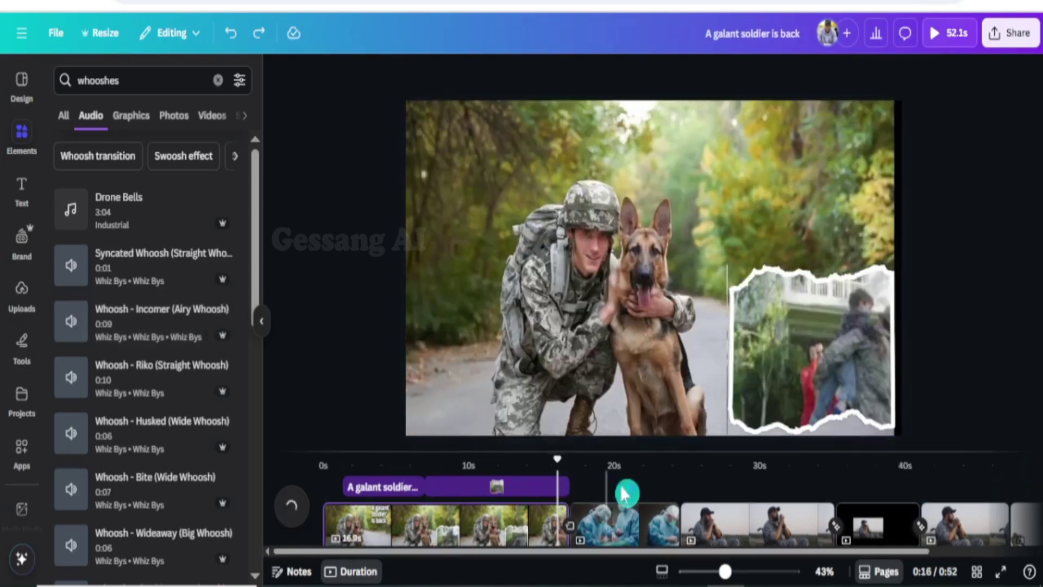
scroll(623, 496, "down", 1)
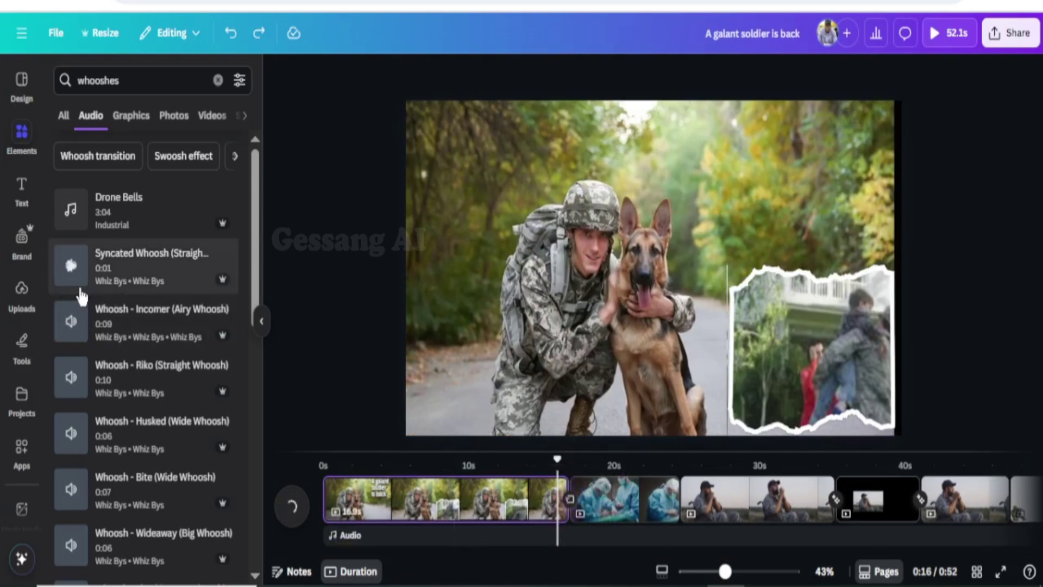
left_click(82, 329)
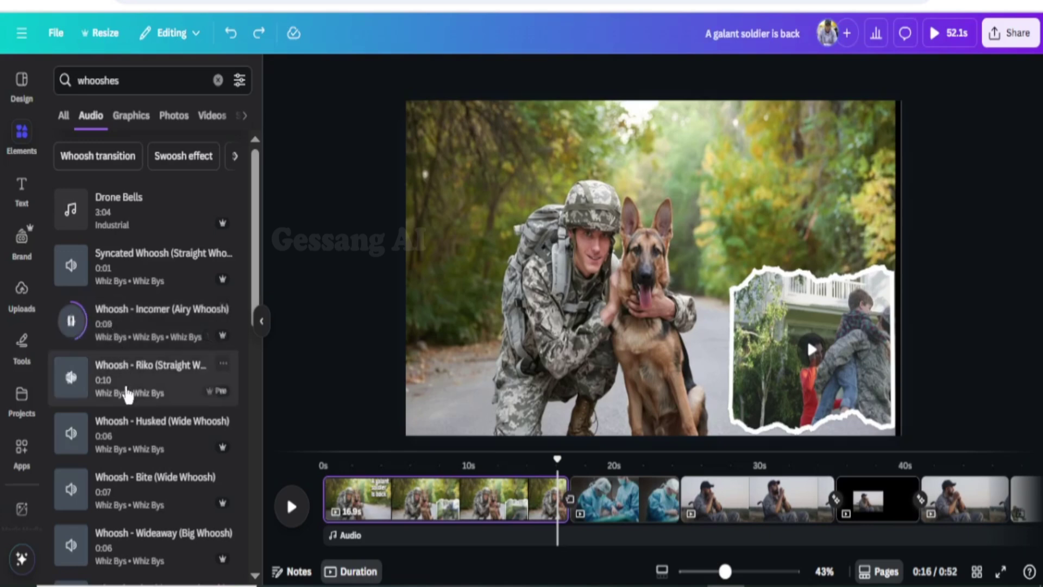
left_click(115, 495)
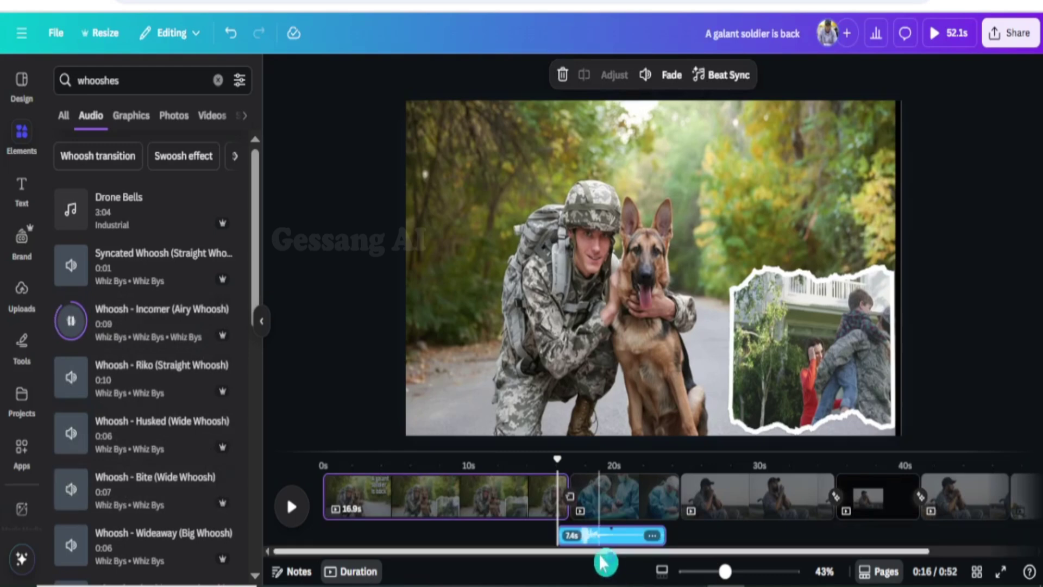
Step: Shift the whoosh clip to start at about 15 seconds, over the transition into the surgeons' page, and preview it
left_click_drag(622, 537, 585, 538)
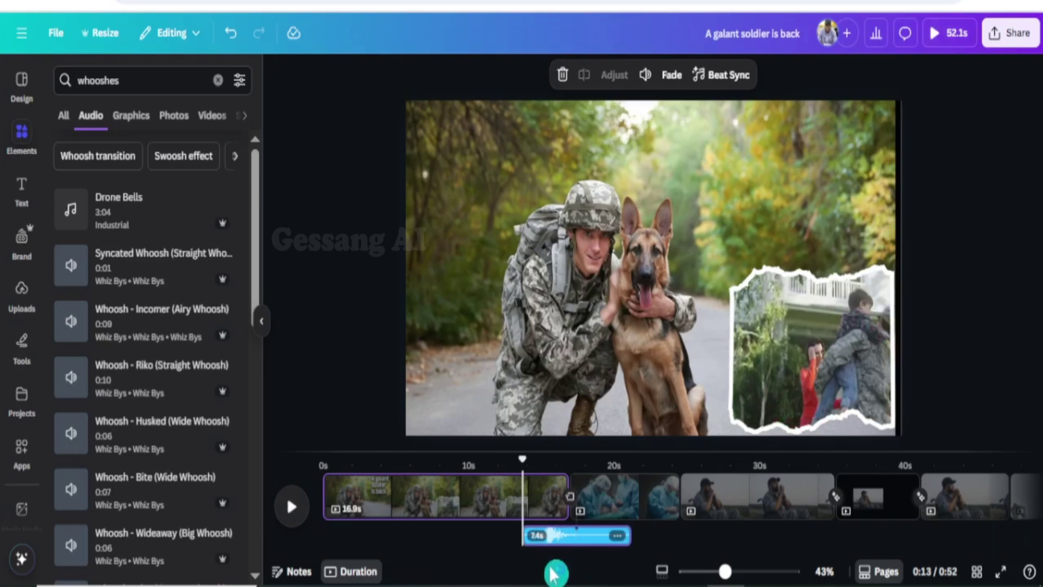
left_click(291, 507)
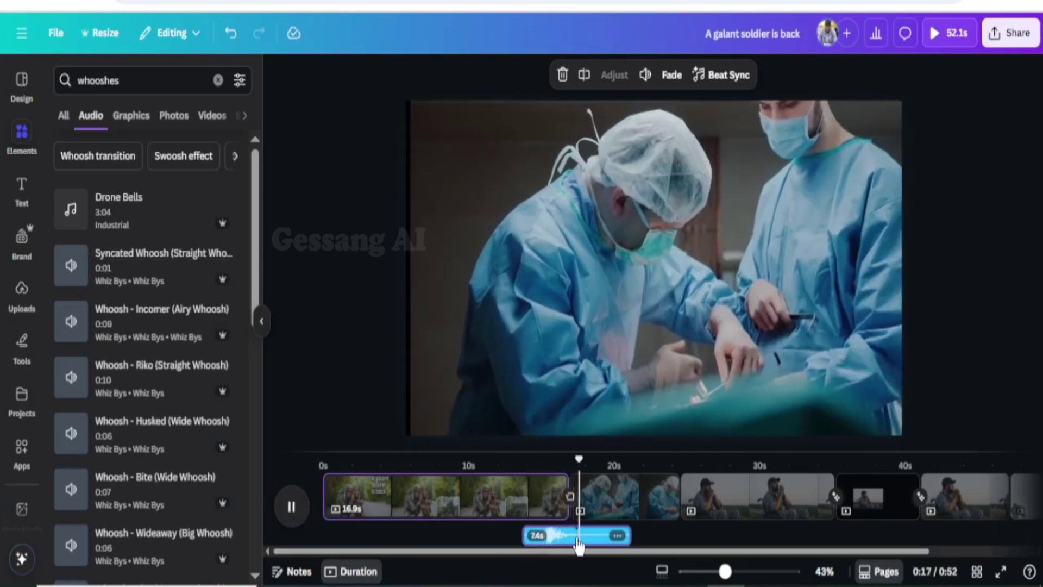
left_click_drag(578, 544, 594, 540)
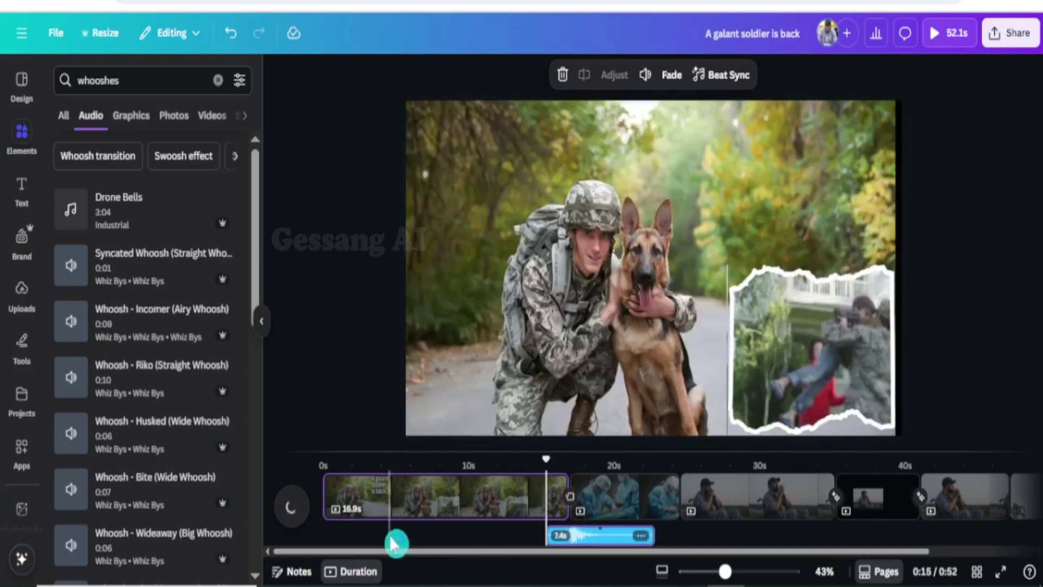
left_click(293, 506)
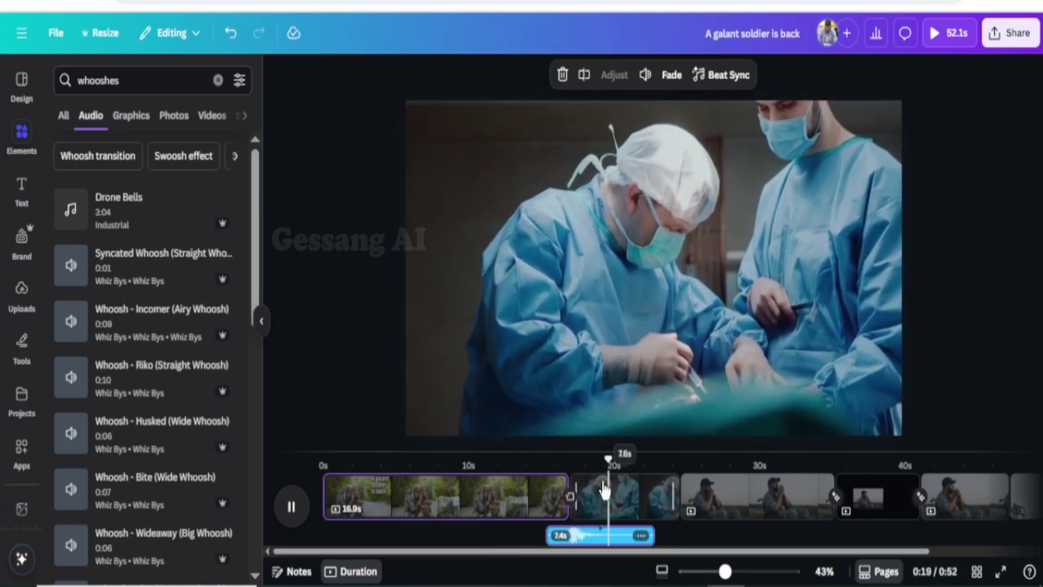
Step: Play the enlarged soldier page from about 43.5 seconds
left_click_drag(629, 462, 831, 496)
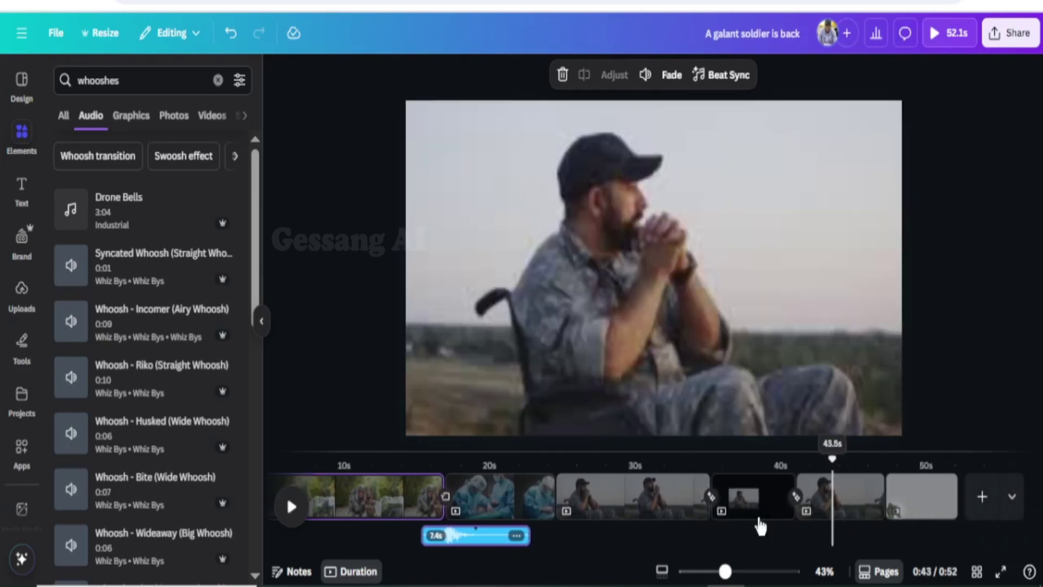
key("space")
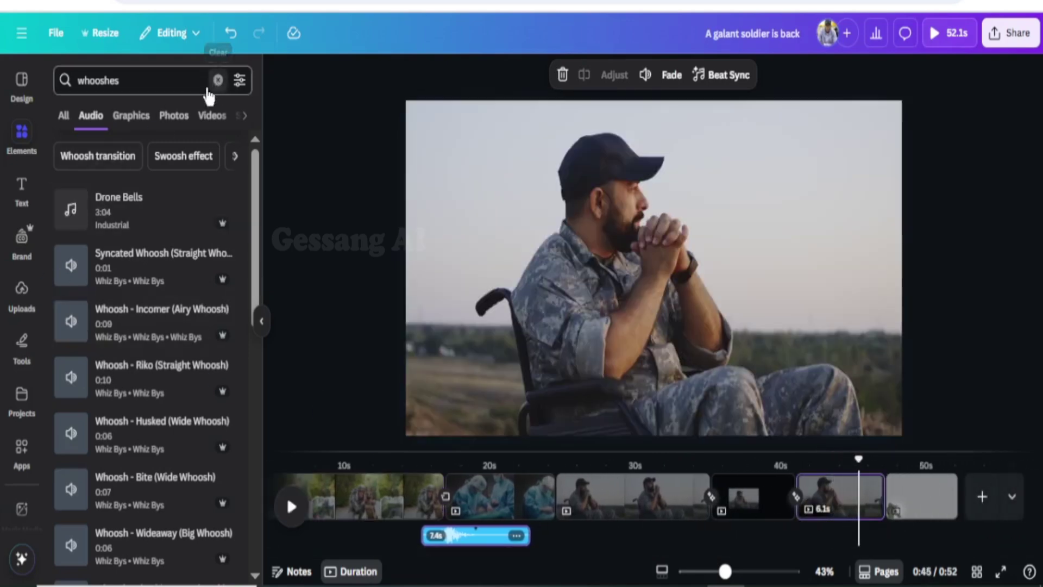
Step: Search the elements for "background music nature" and limit the results to audio
left_click(218, 81)
left_click(103, 74)
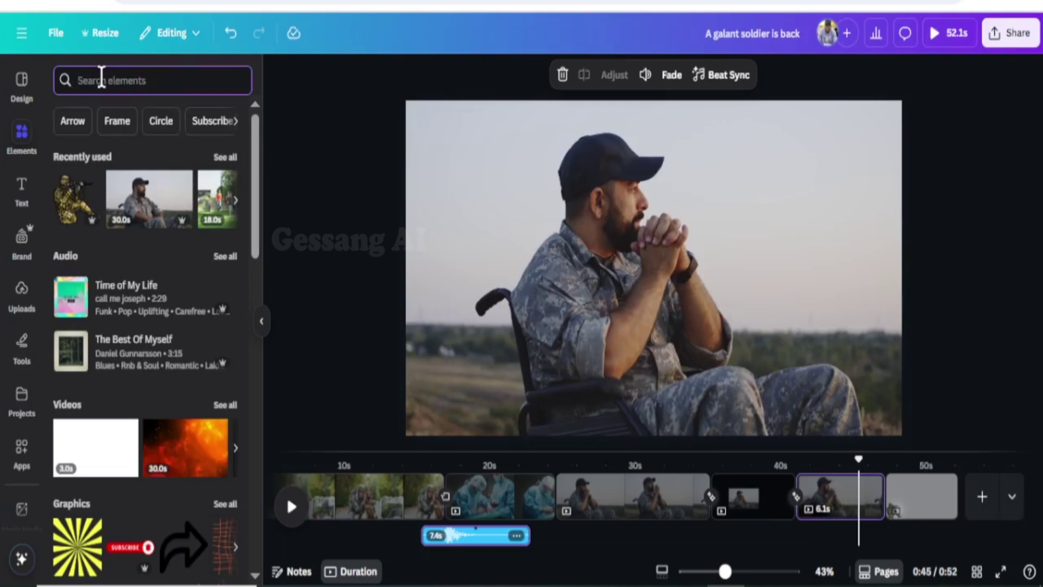
type("b")
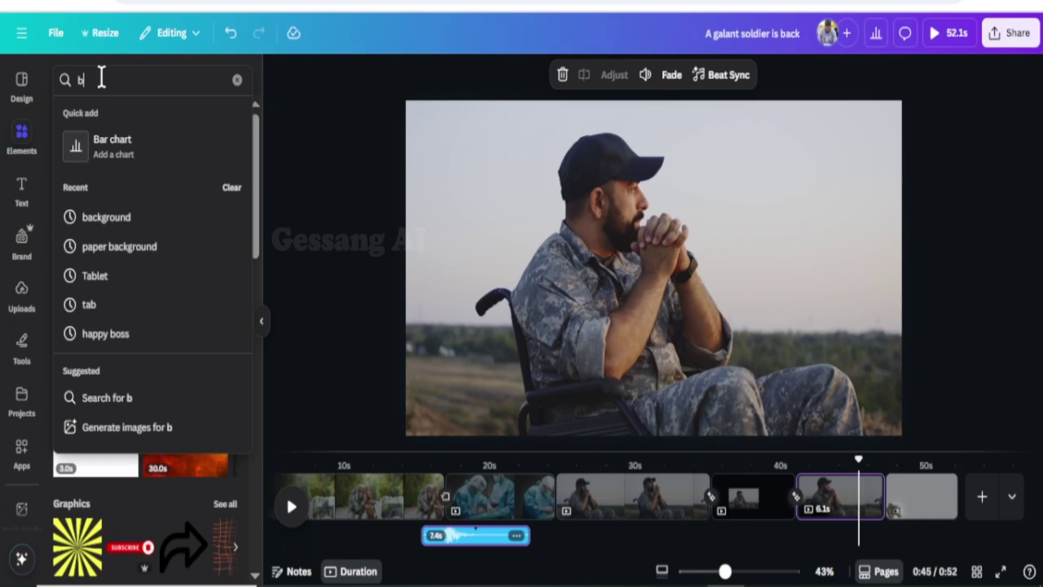
type("ackg")
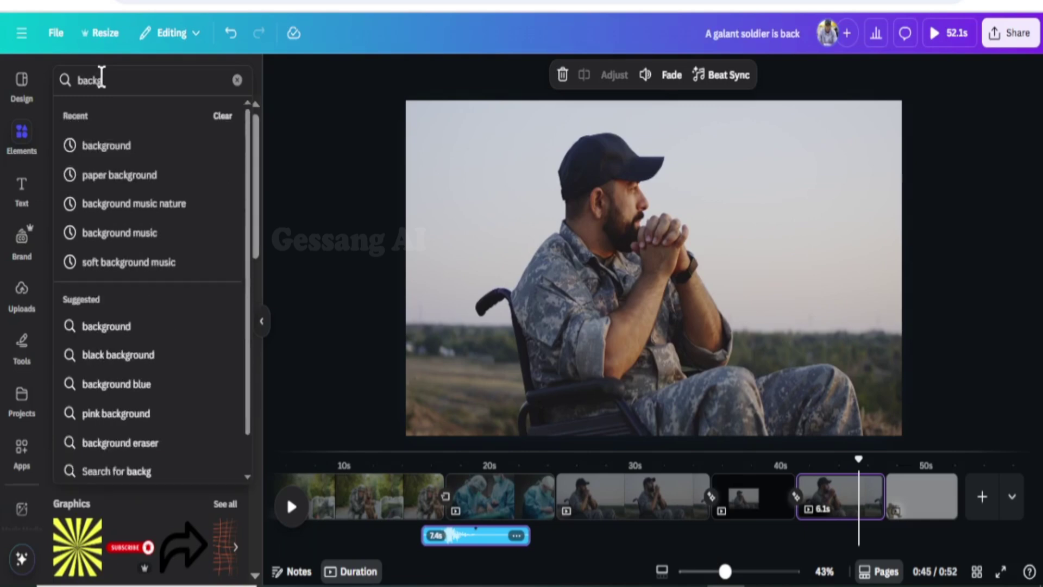
left_click(135, 209)
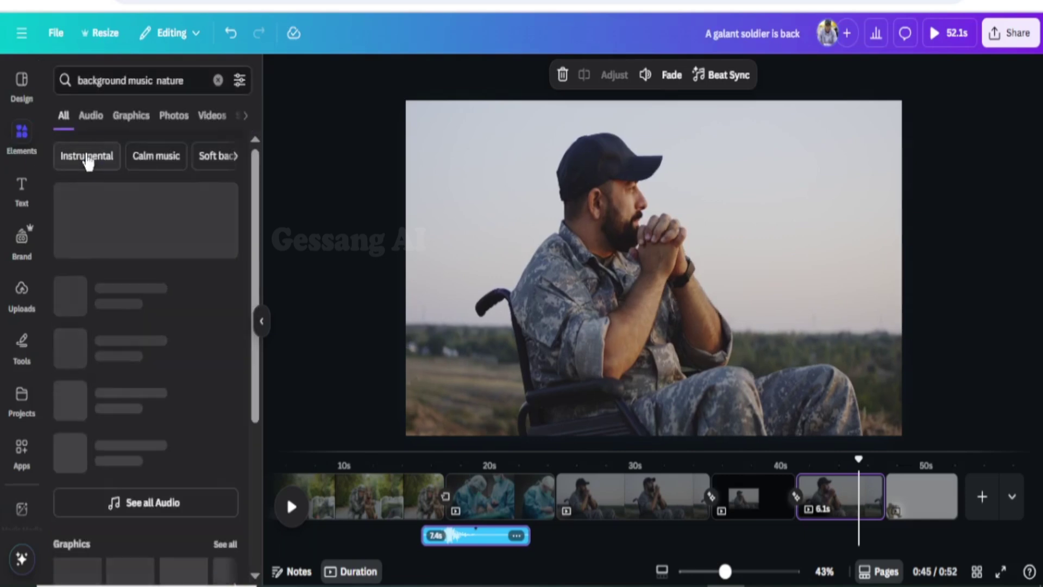
left_click(90, 115)
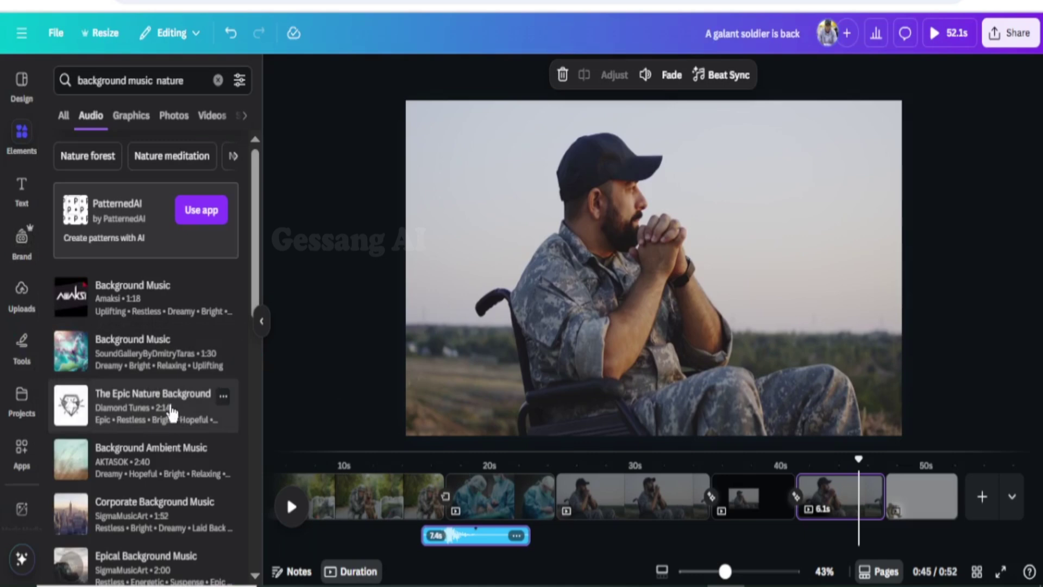
Step: Show the uploaded media and the option for uploading files
left_click(28, 300)
left_click(142, 106)
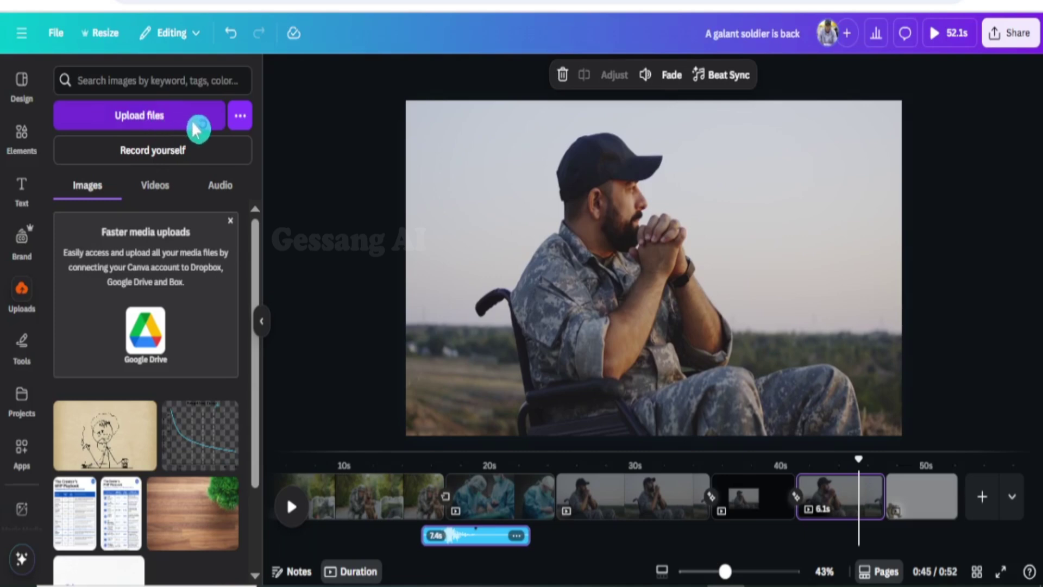
left_click(161, 131)
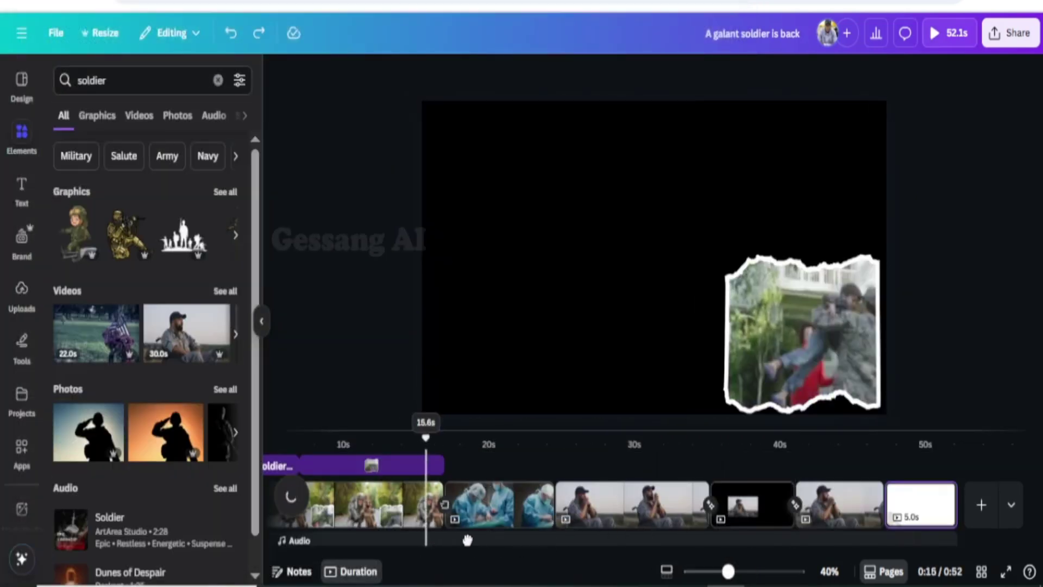
Step: Preview the video at about 28.5 seconds, then at about 40 seconds on the page with the small soldier clip
left_click(635, 537)
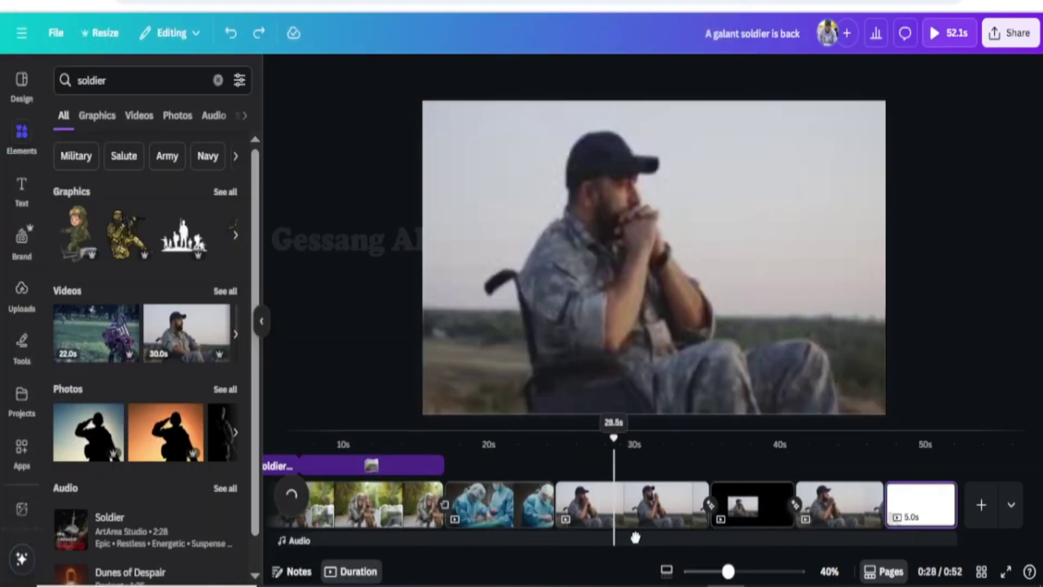
left_click(736, 510)
left_click(777, 510)
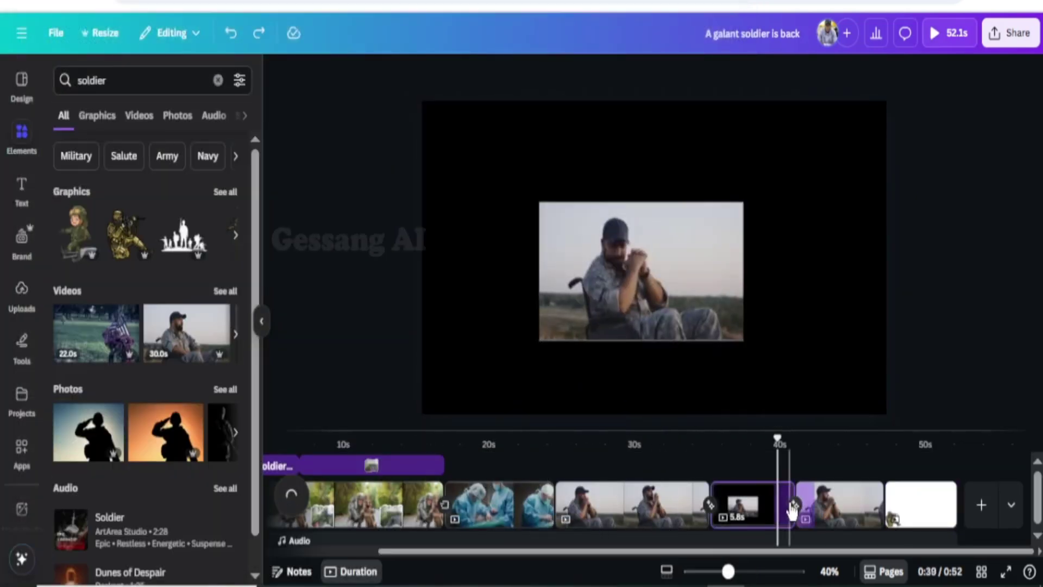
Step: Open the design's sharing options and look through the additional ways to publish it
left_click(1021, 44)
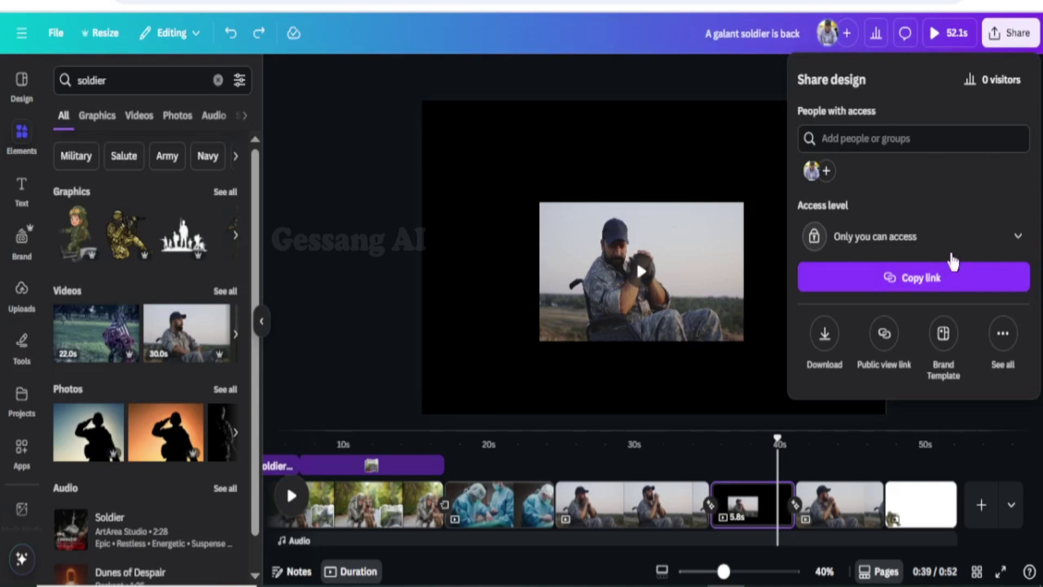
left_click(1003, 334)
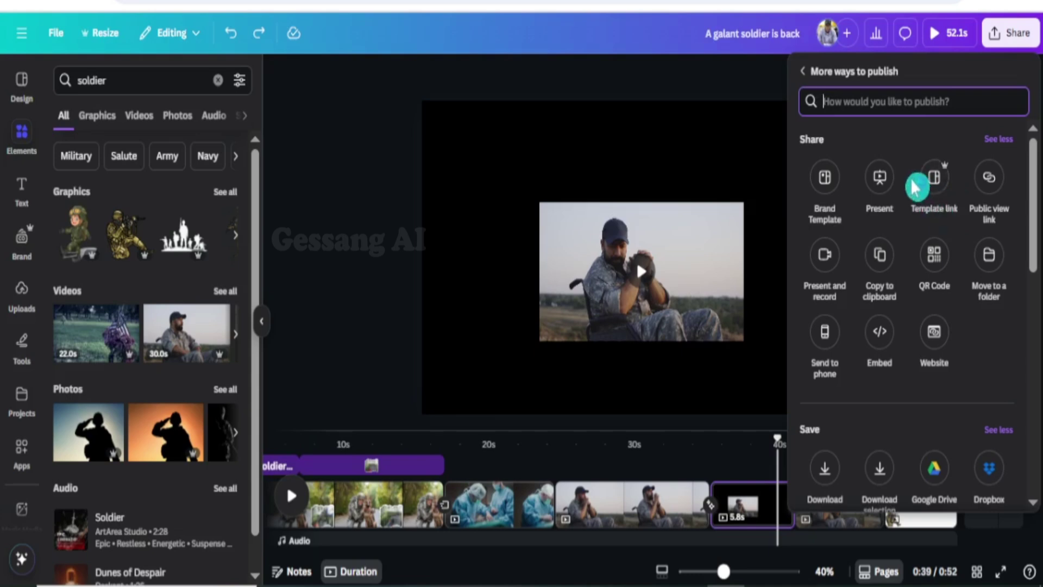
left_click(801, 71)
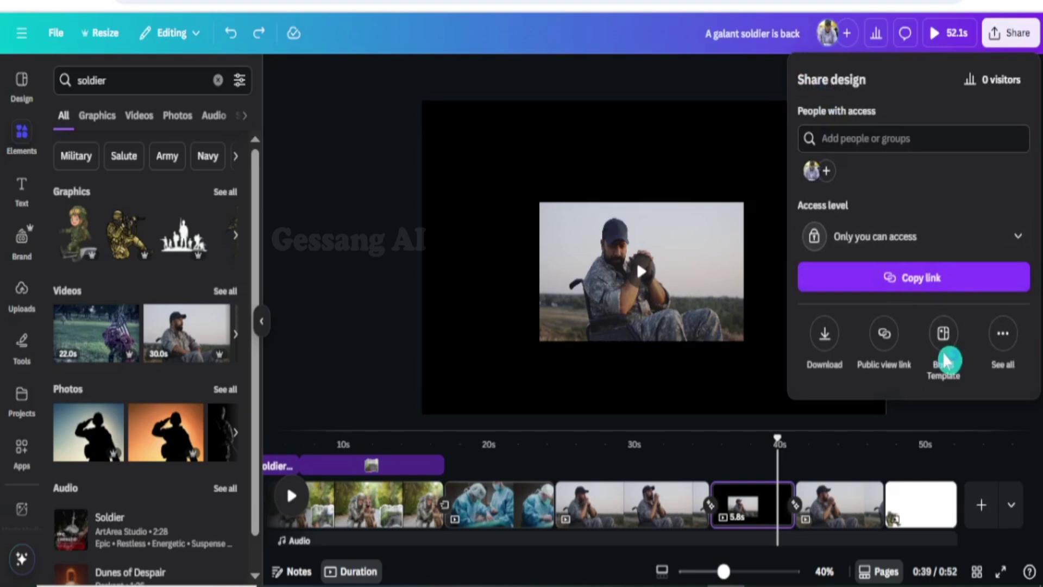
Step: Review the video's download settings and available file types with MP4 Video kept, then close the settings
left_click(824, 337)
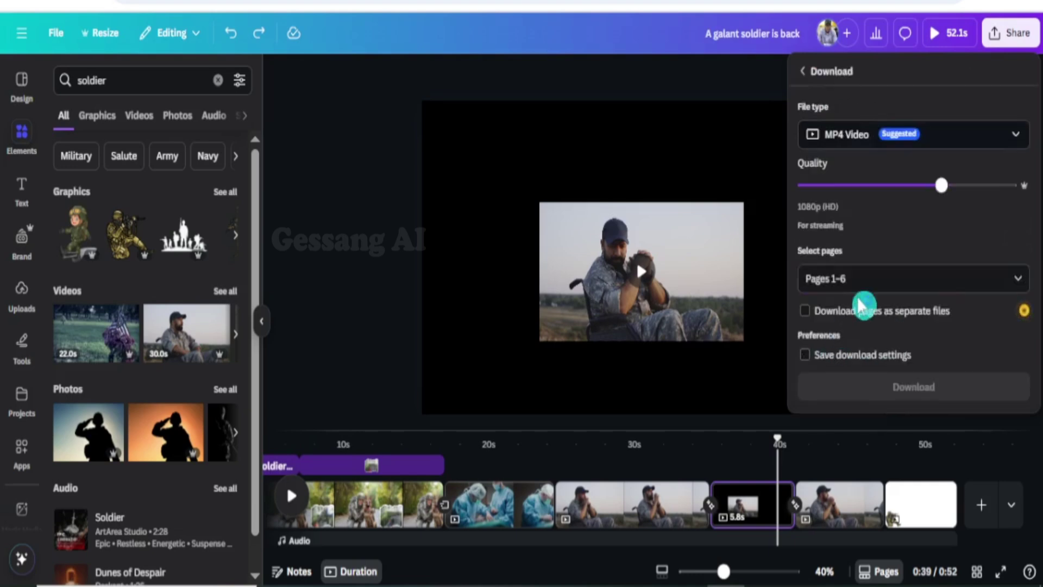
left_click(894, 166)
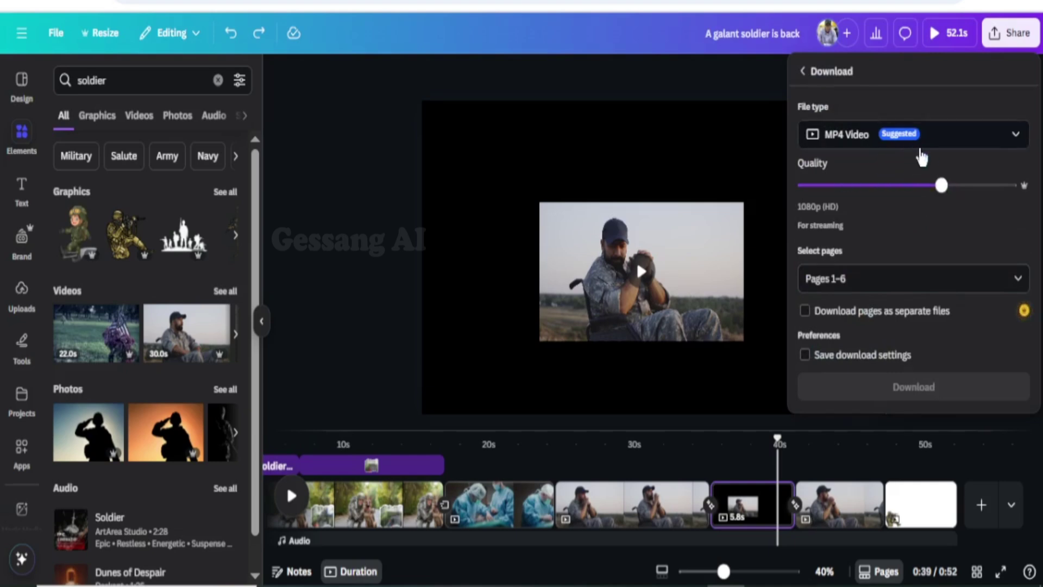
left_click(1017, 135)
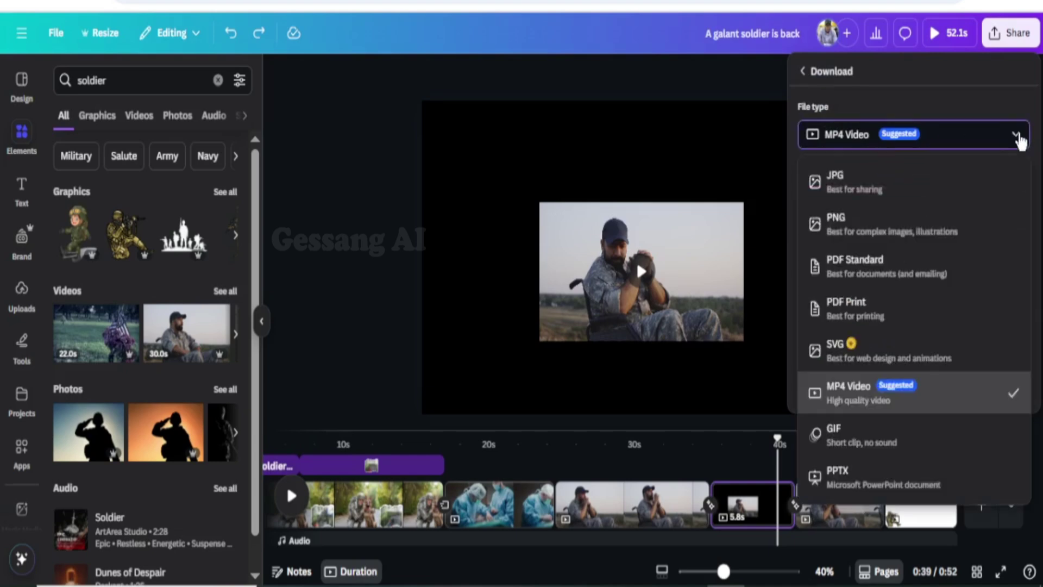
left_click(1020, 140)
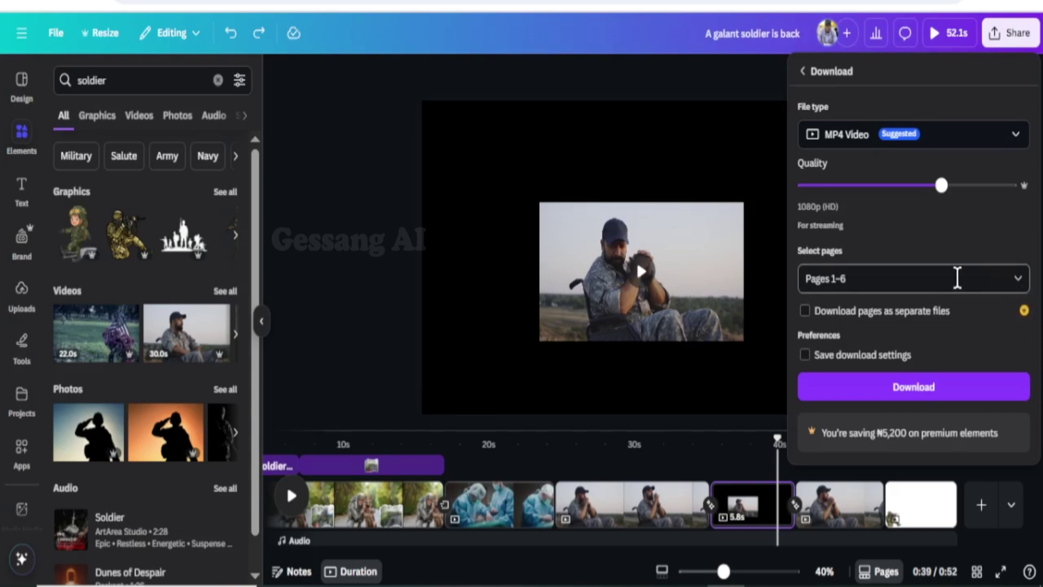
left_click(926, 395)
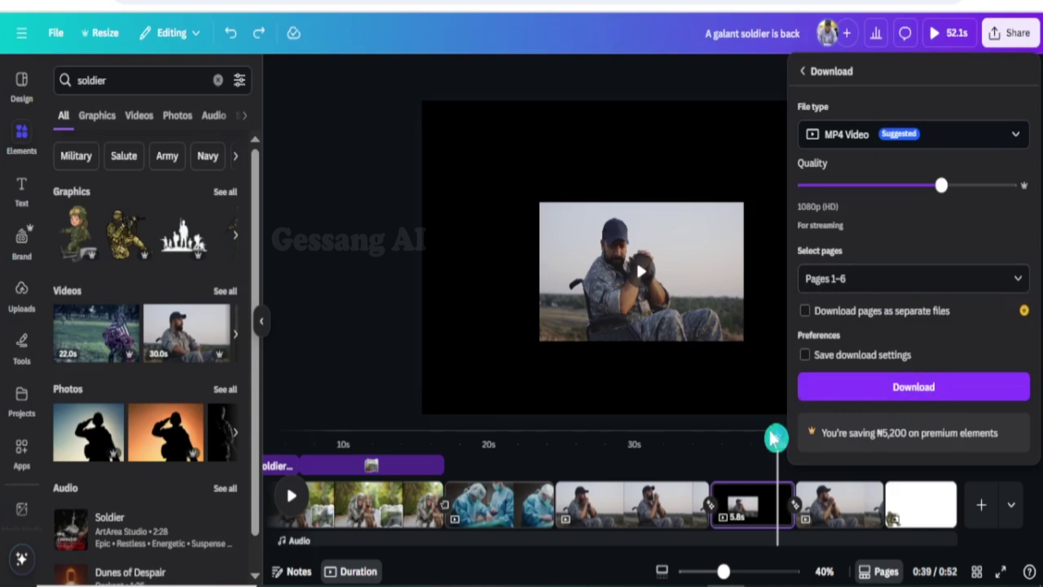
left_click(763, 405)
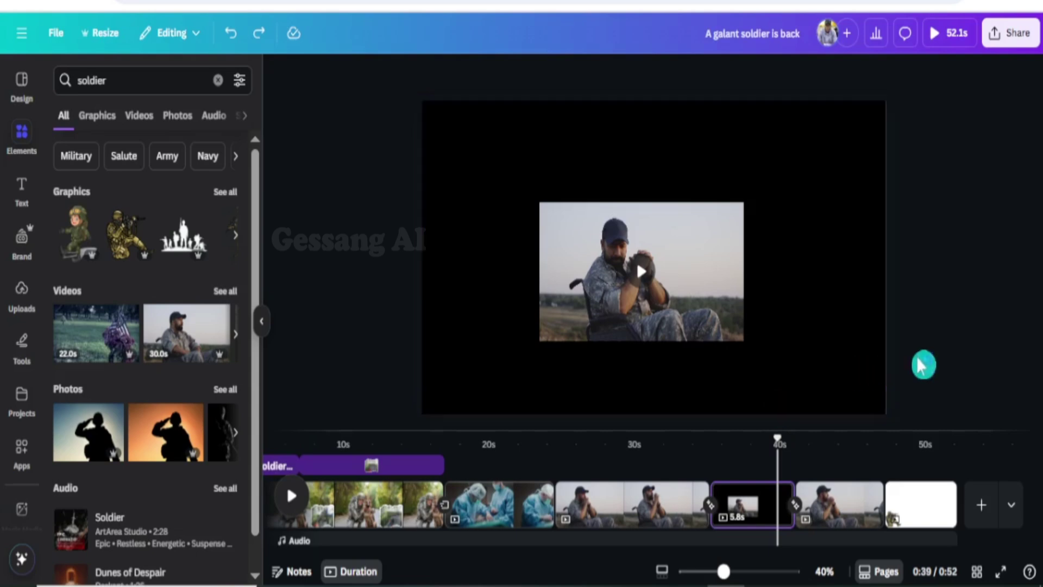
Step: Collapse the elements side panel so the canvas and timeline use the full width
left_click(262, 324)
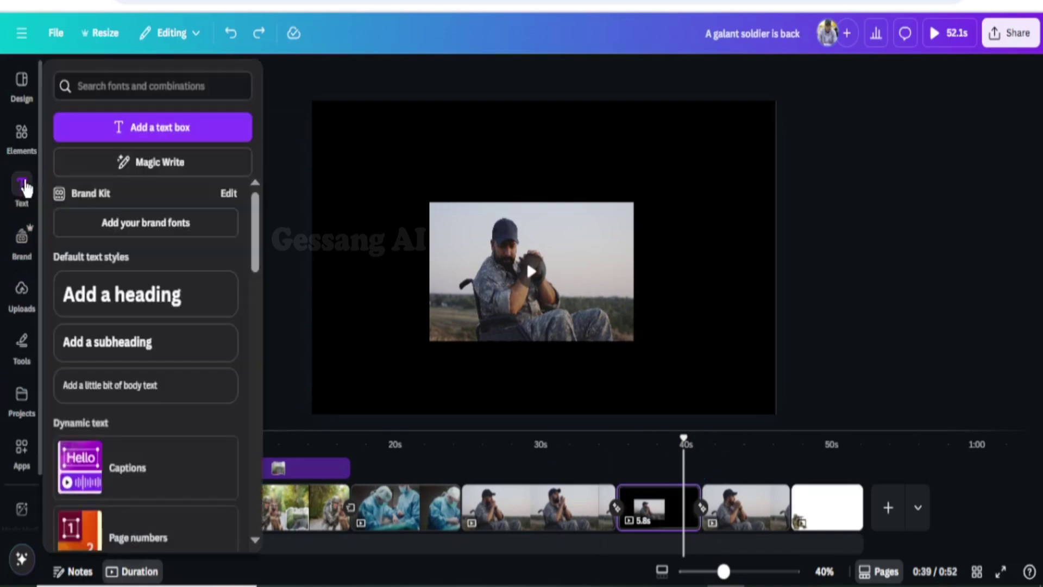
left_click(49, 129)
left_click(778, 385)
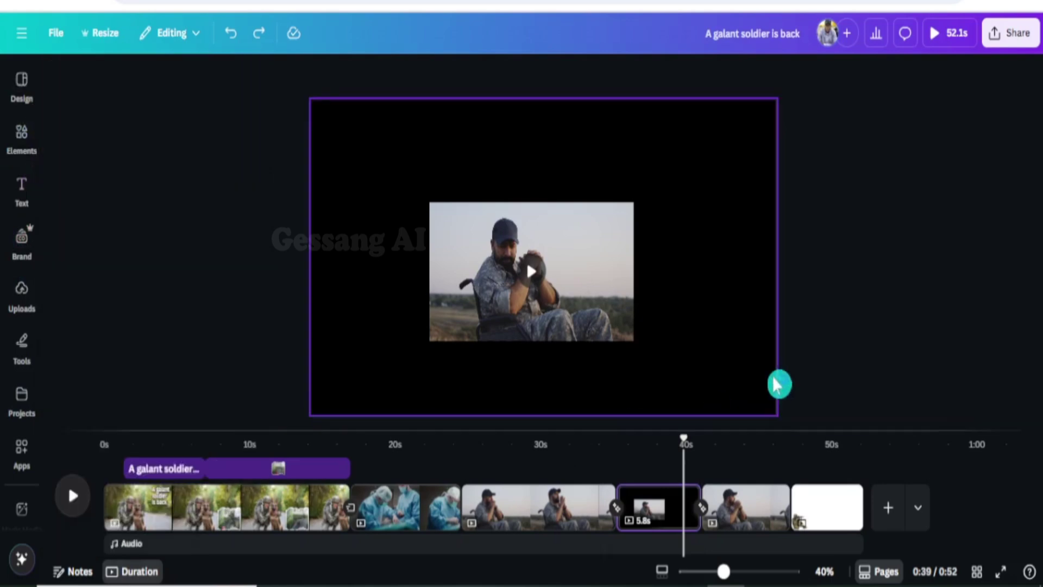